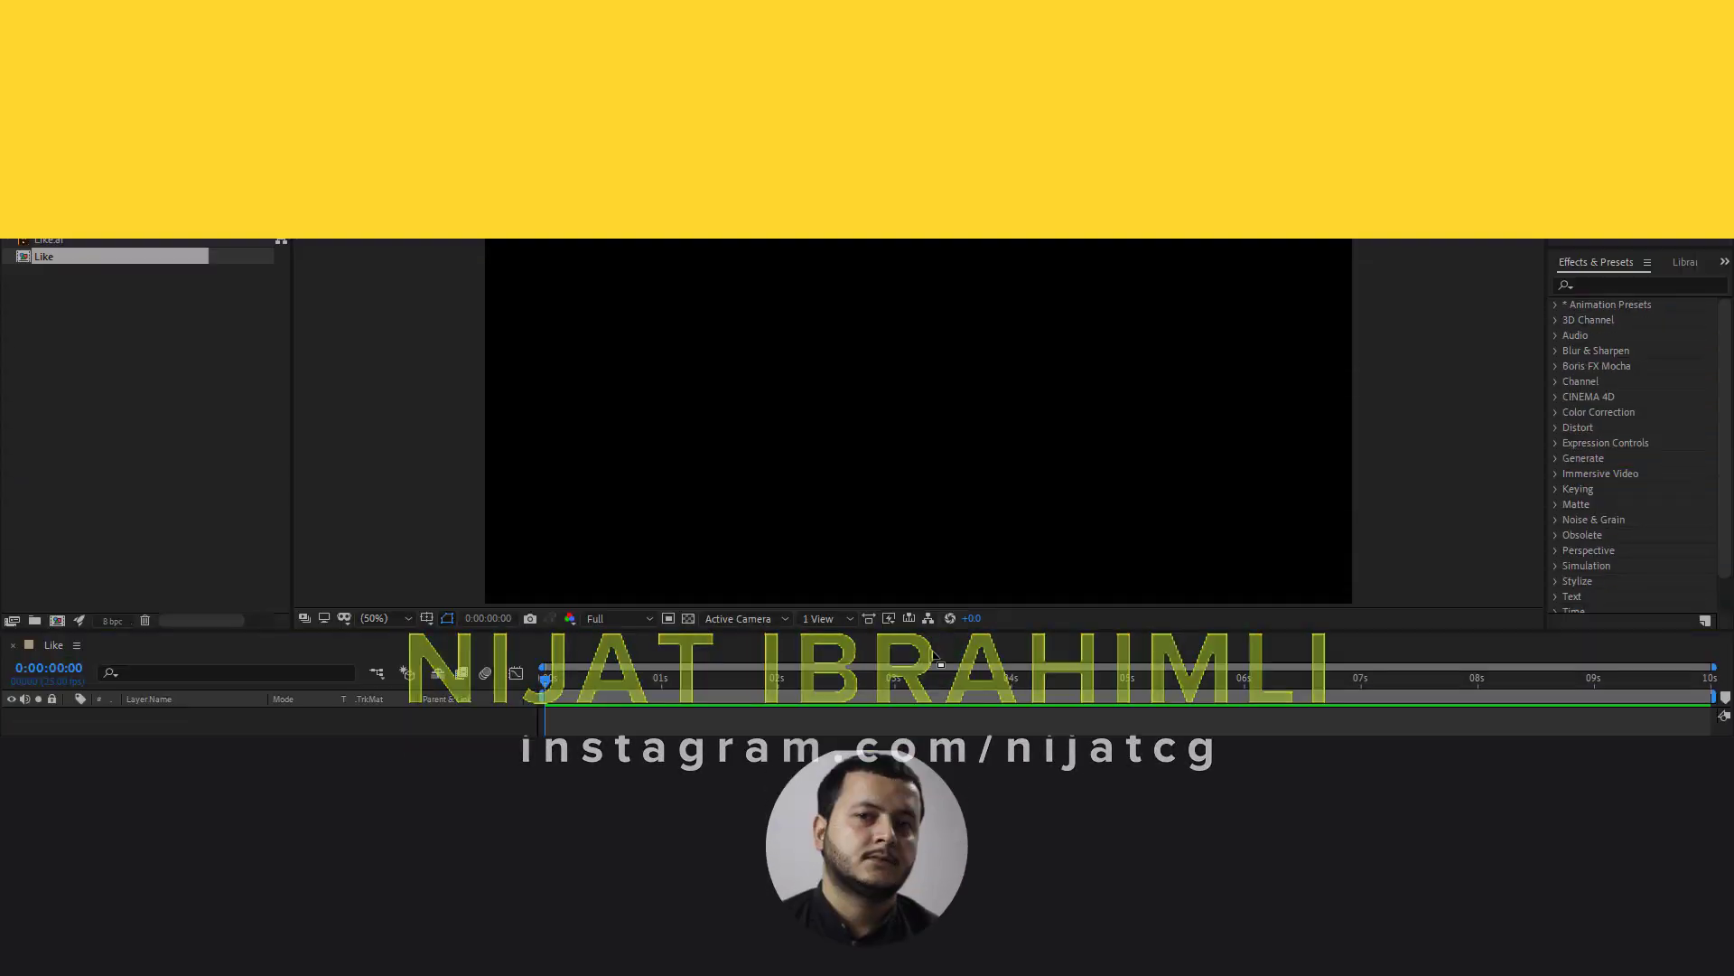
- Add a full-frame 1920×1080 solid named BG, coloured off-white F7F7F7
right_click(196, 775)
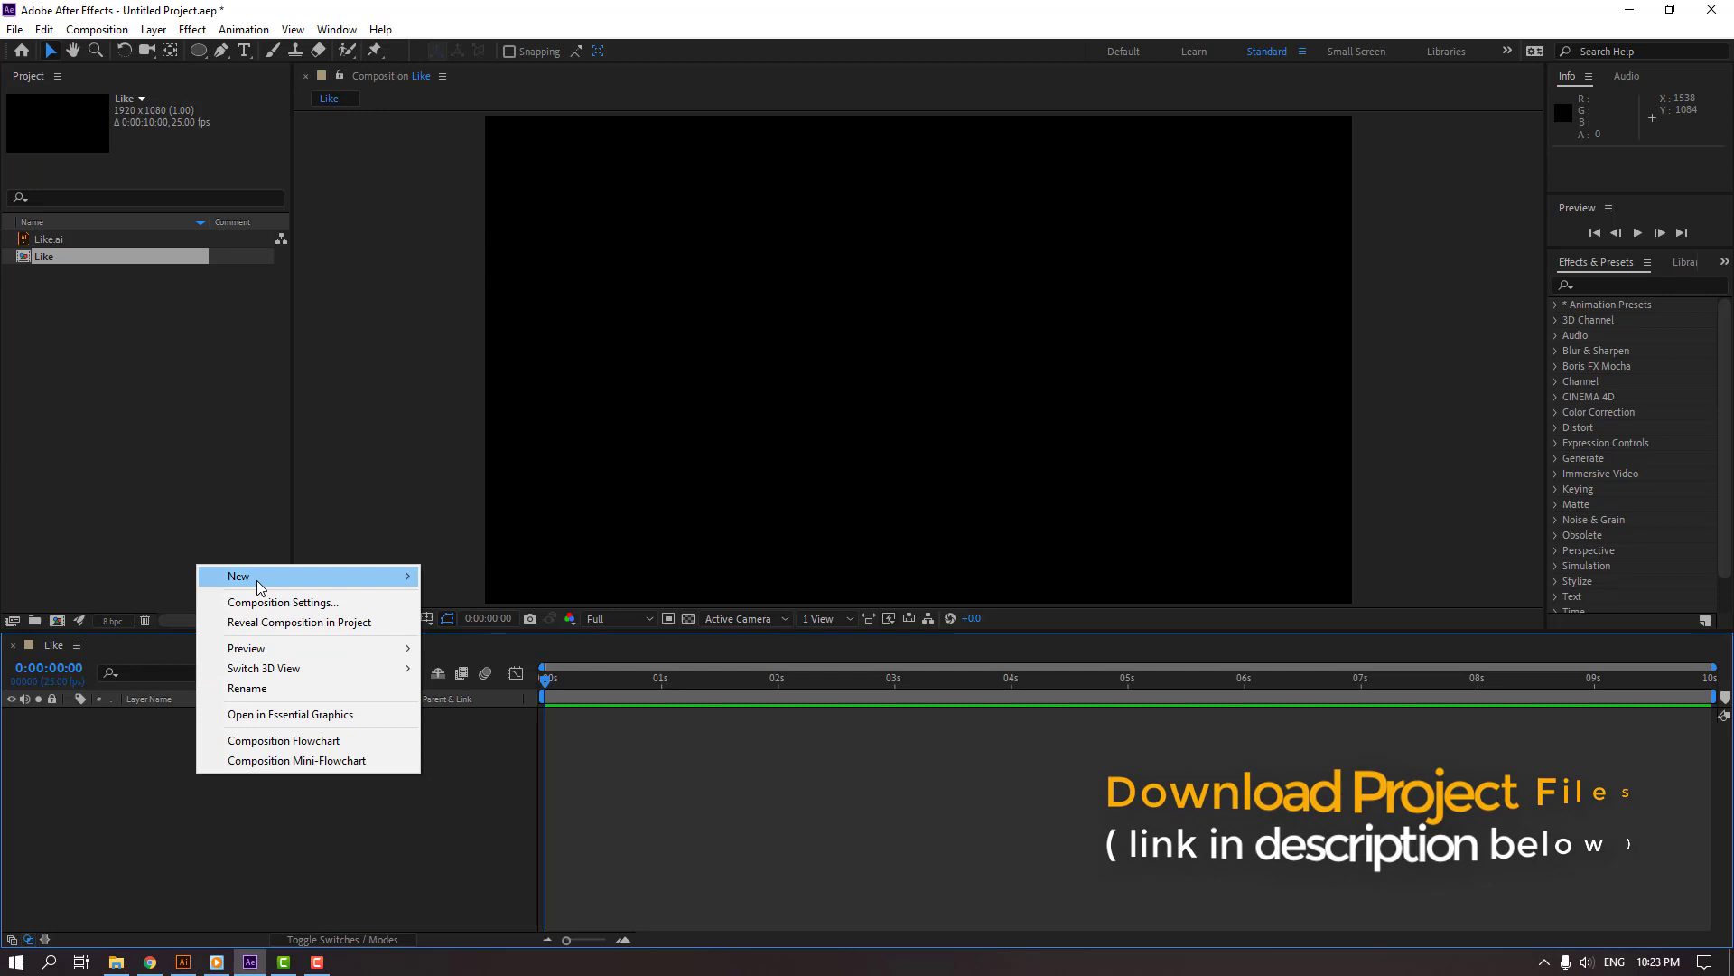
mouse_move(300, 587)
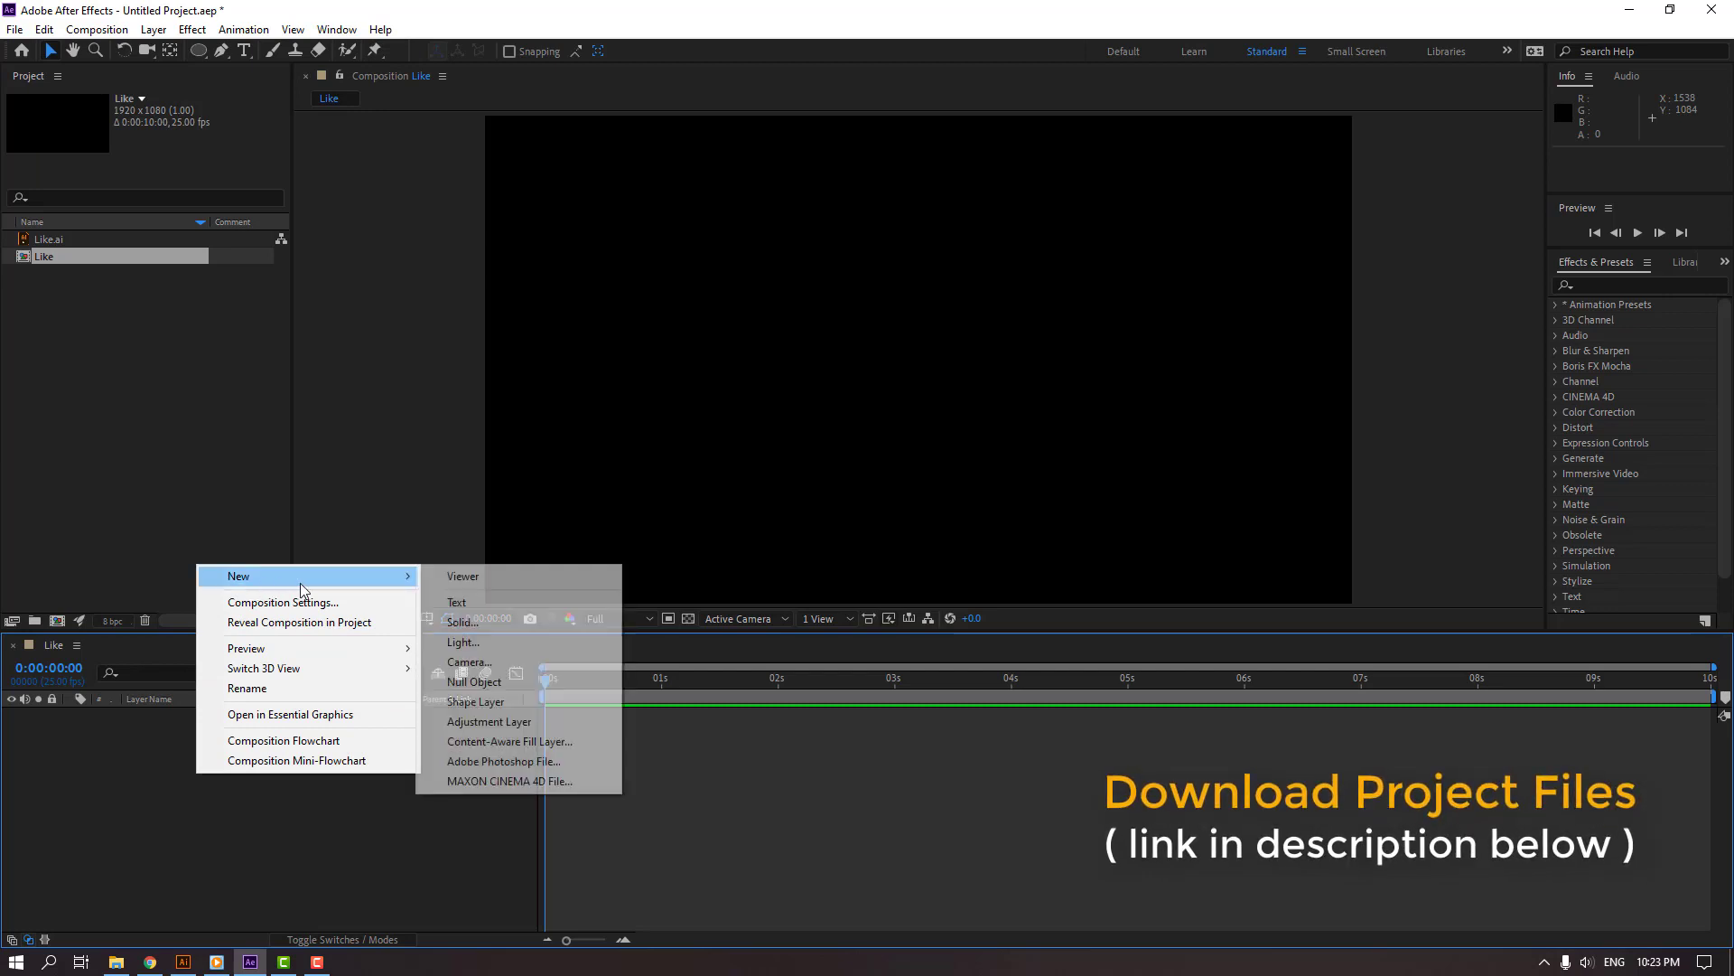
click(513, 618)
text(BG)
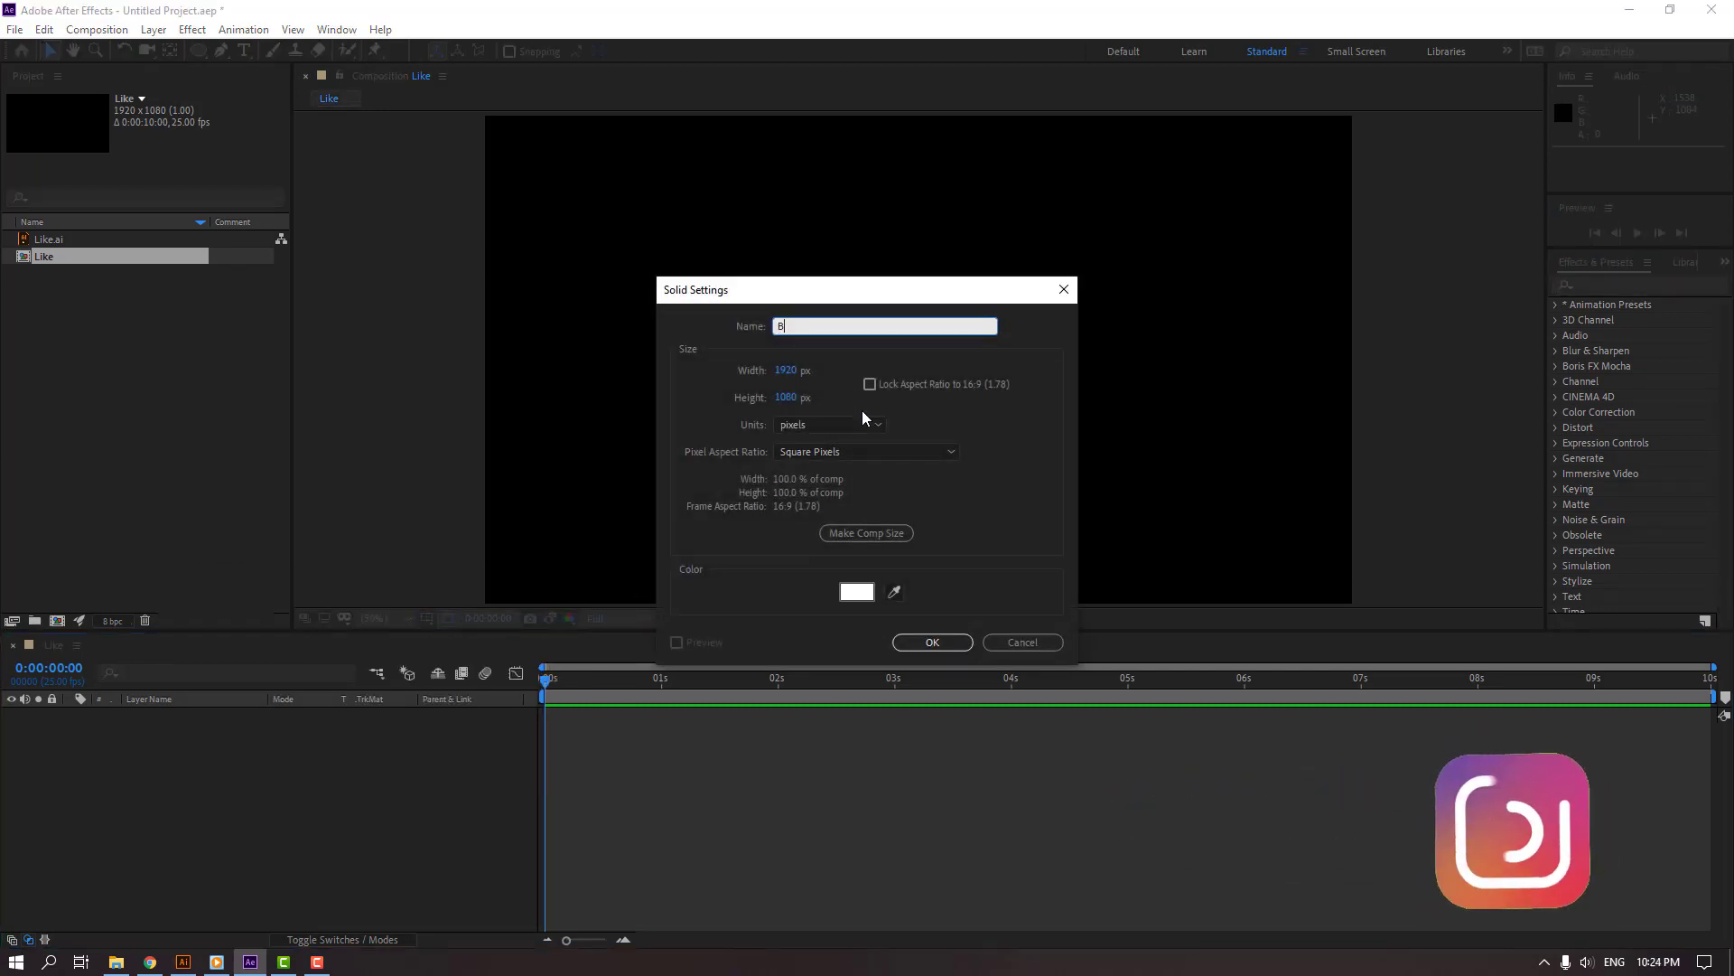
click(857, 592)
drag(212, 503, 185, 478)
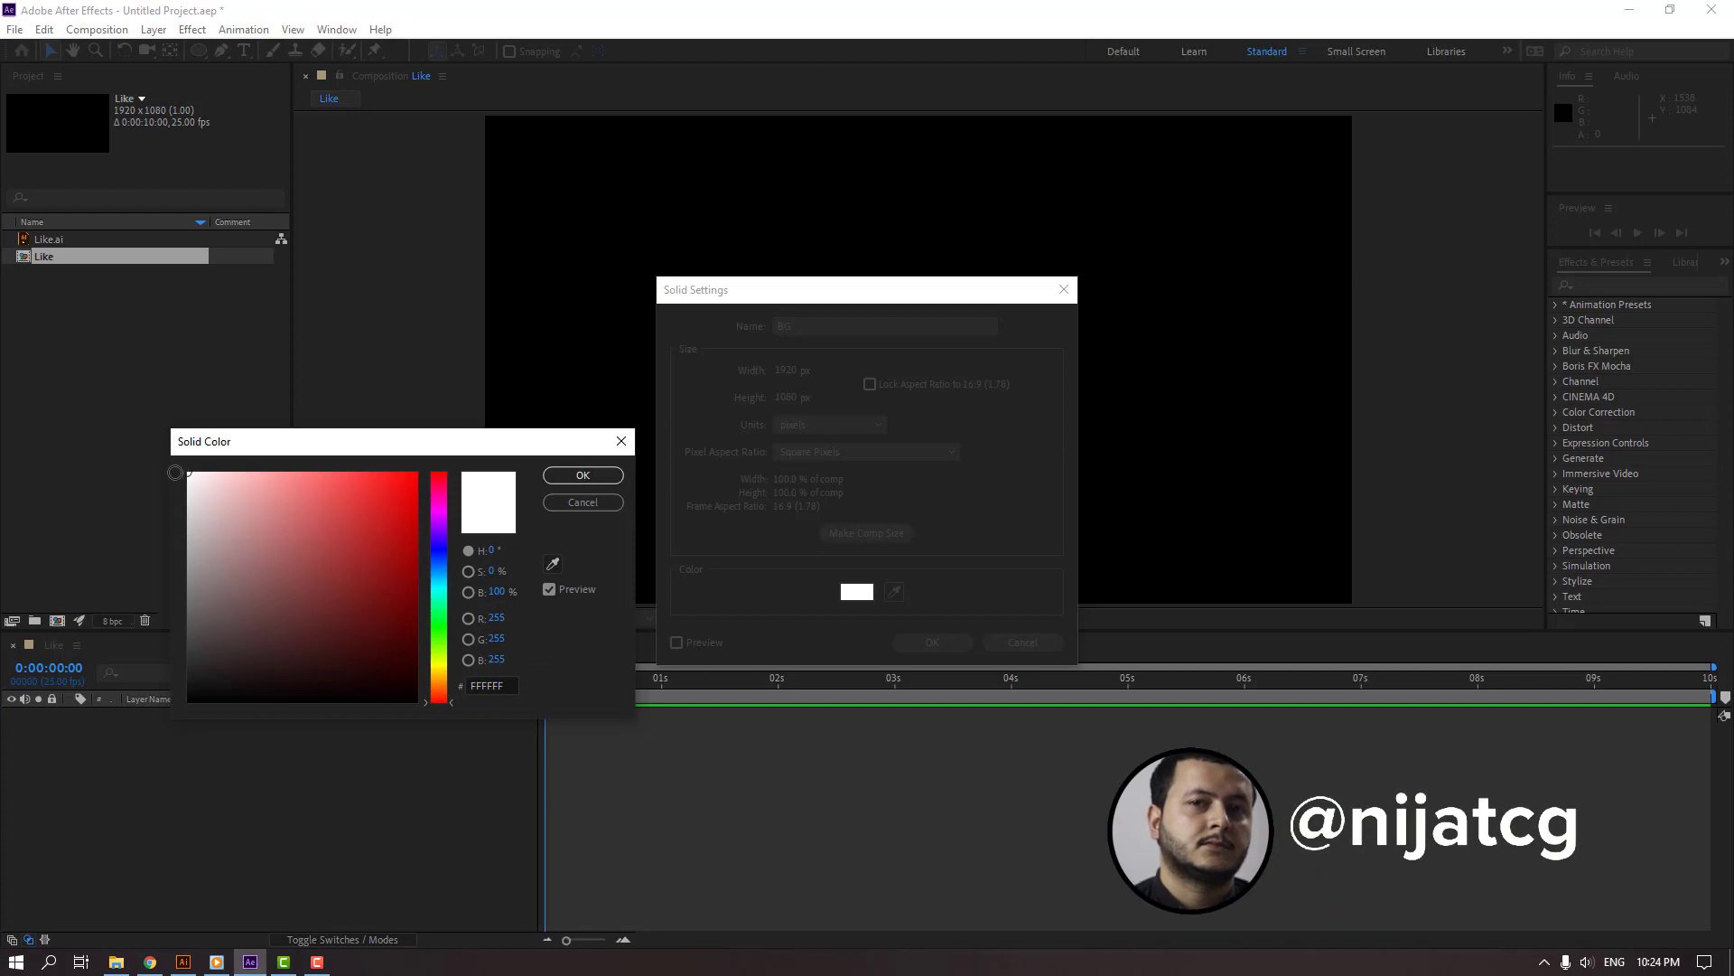
click(479, 688)
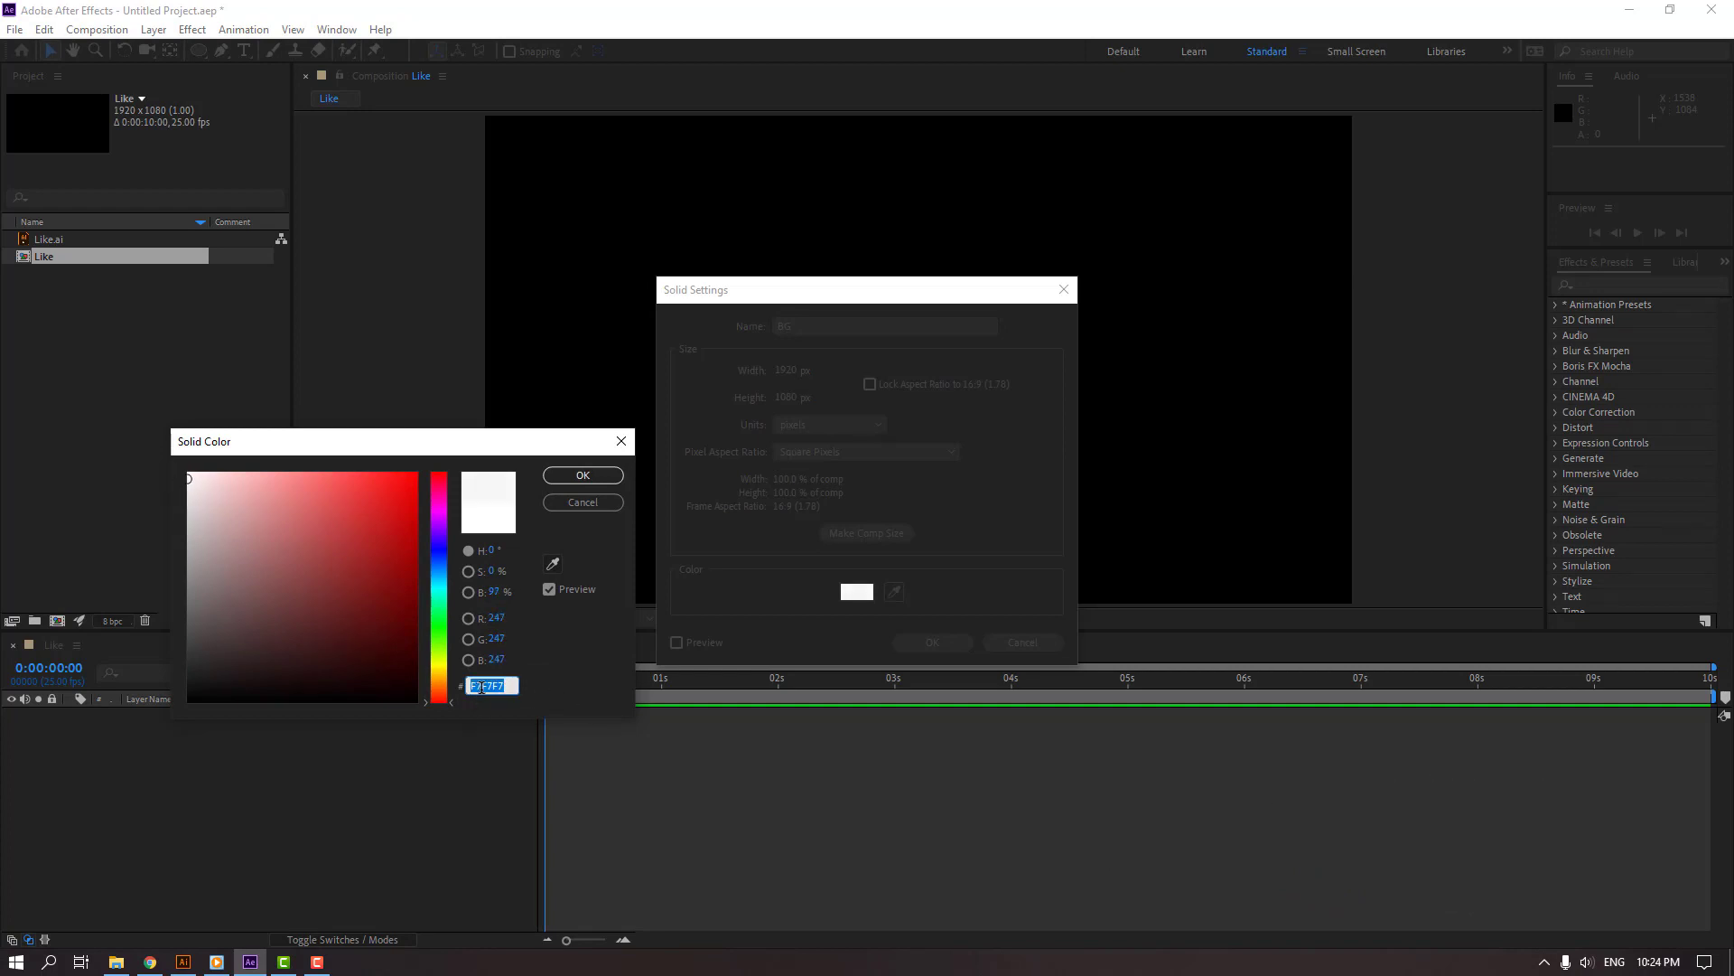
click(563, 475)
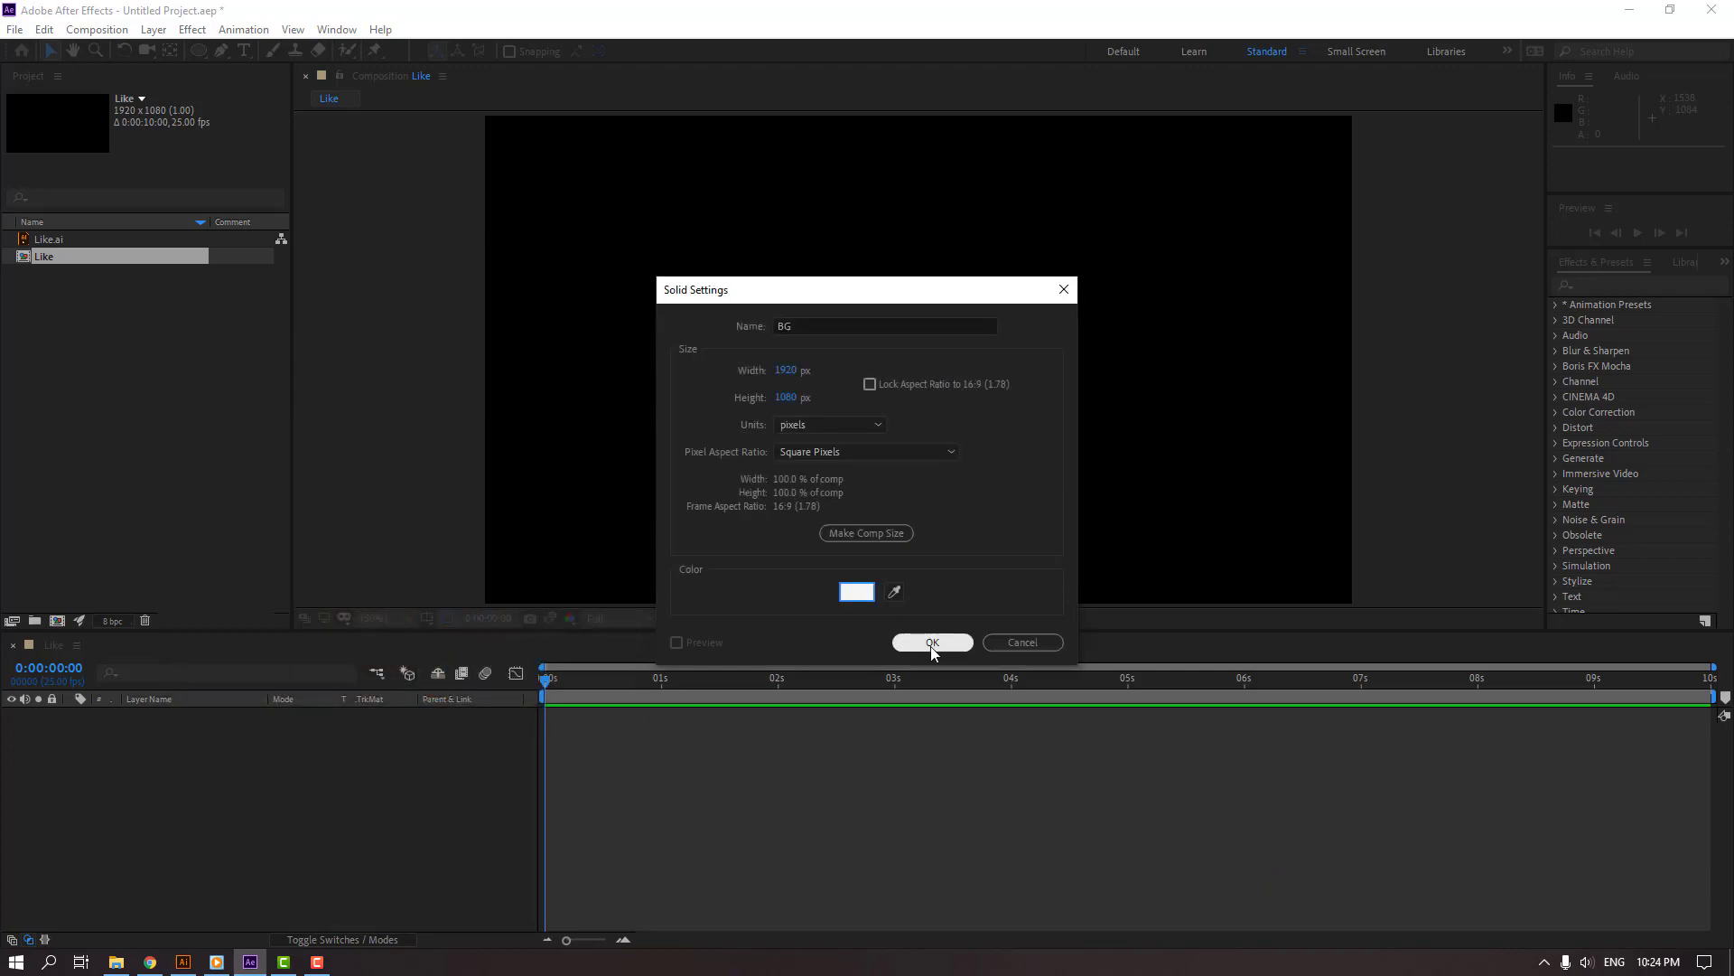
click(933, 644)
click(140, 808)
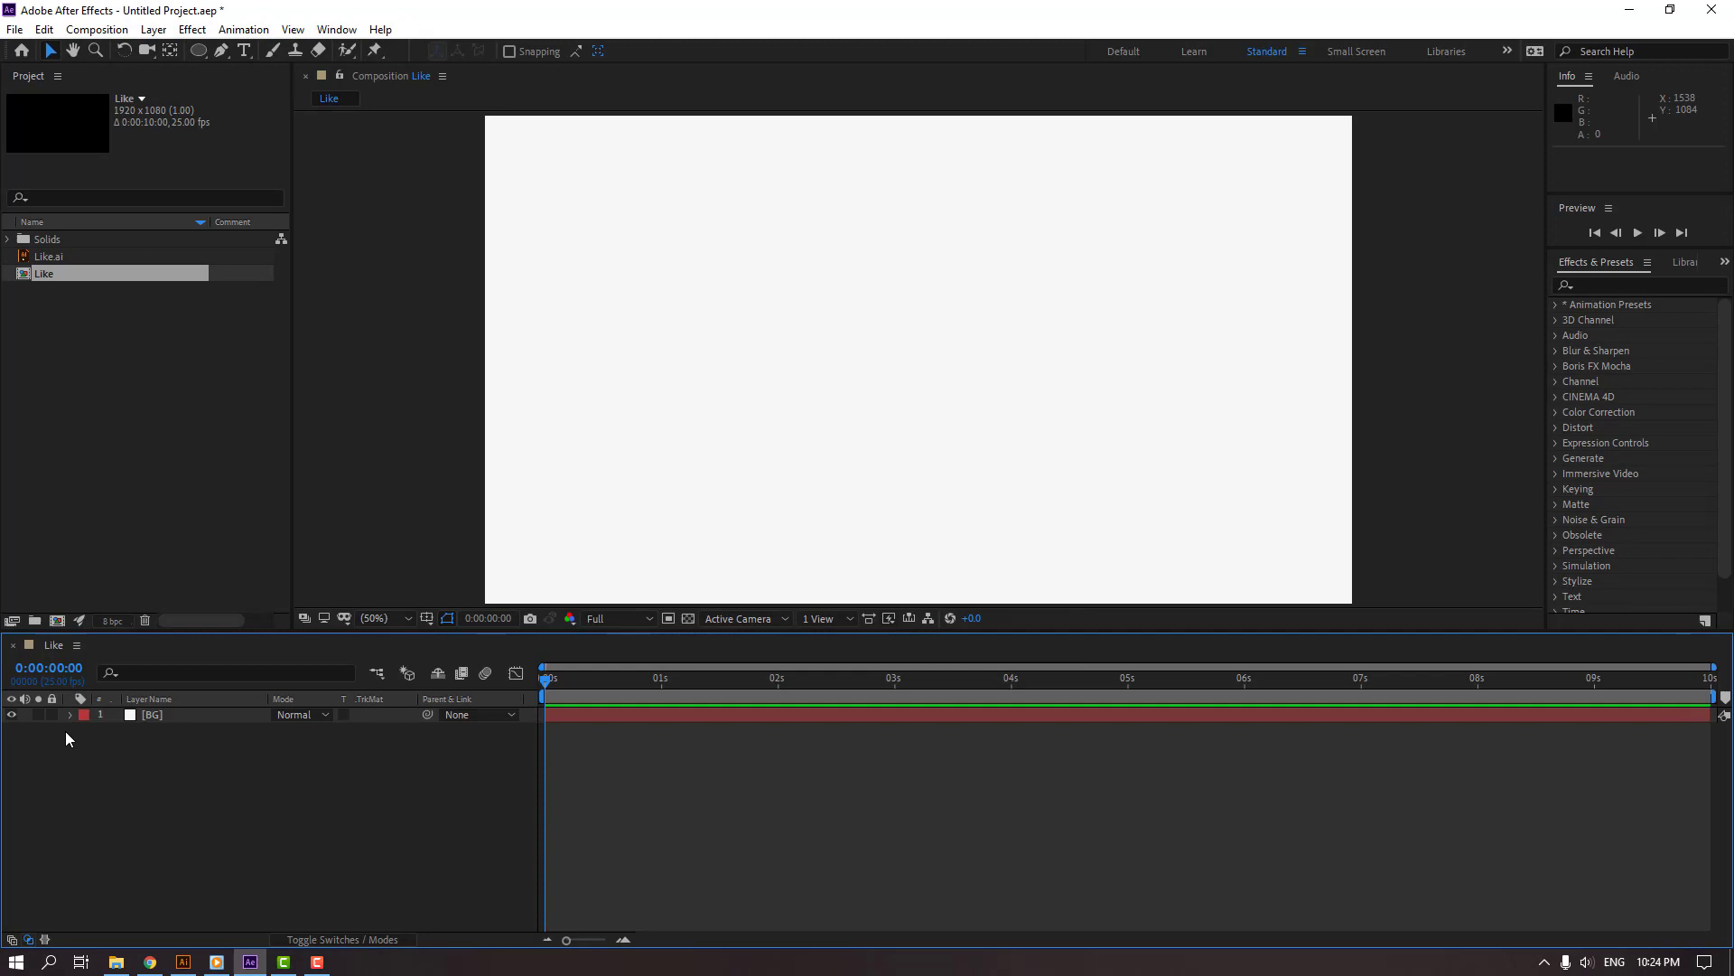
- Lock the BG layer, add the Like.ai thumbs-up artwork above it, nudge it, and hide it
click(51, 714)
click(56, 259)
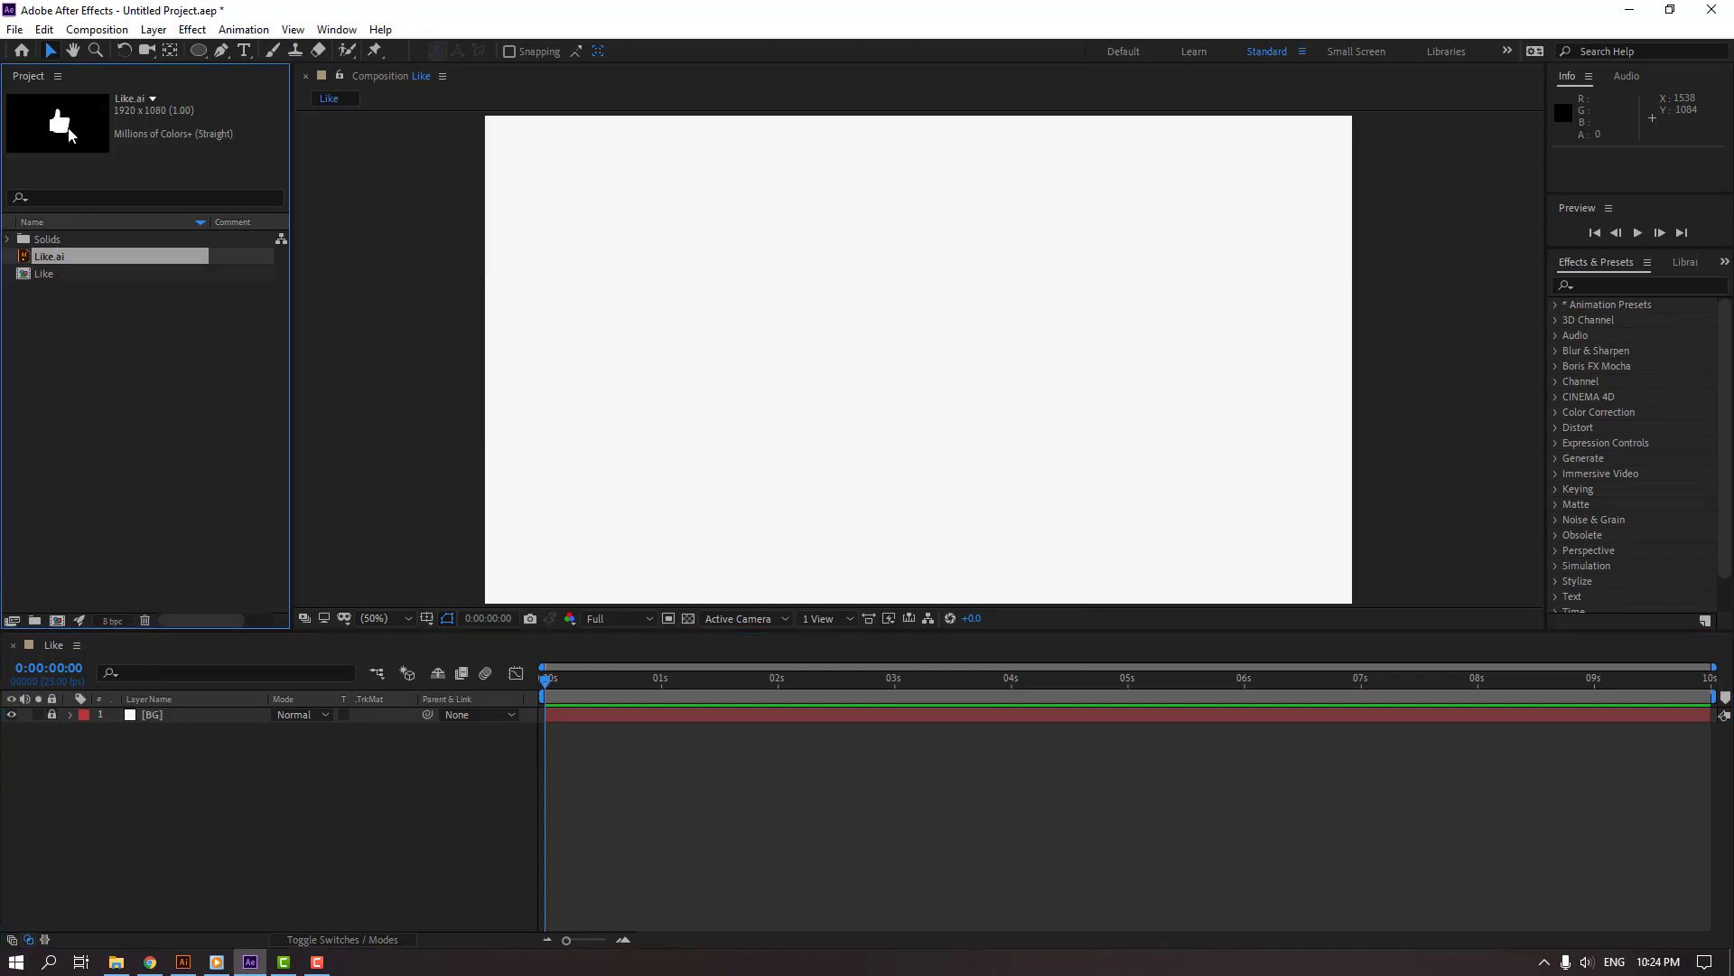
drag(48, 265, 179, 715)
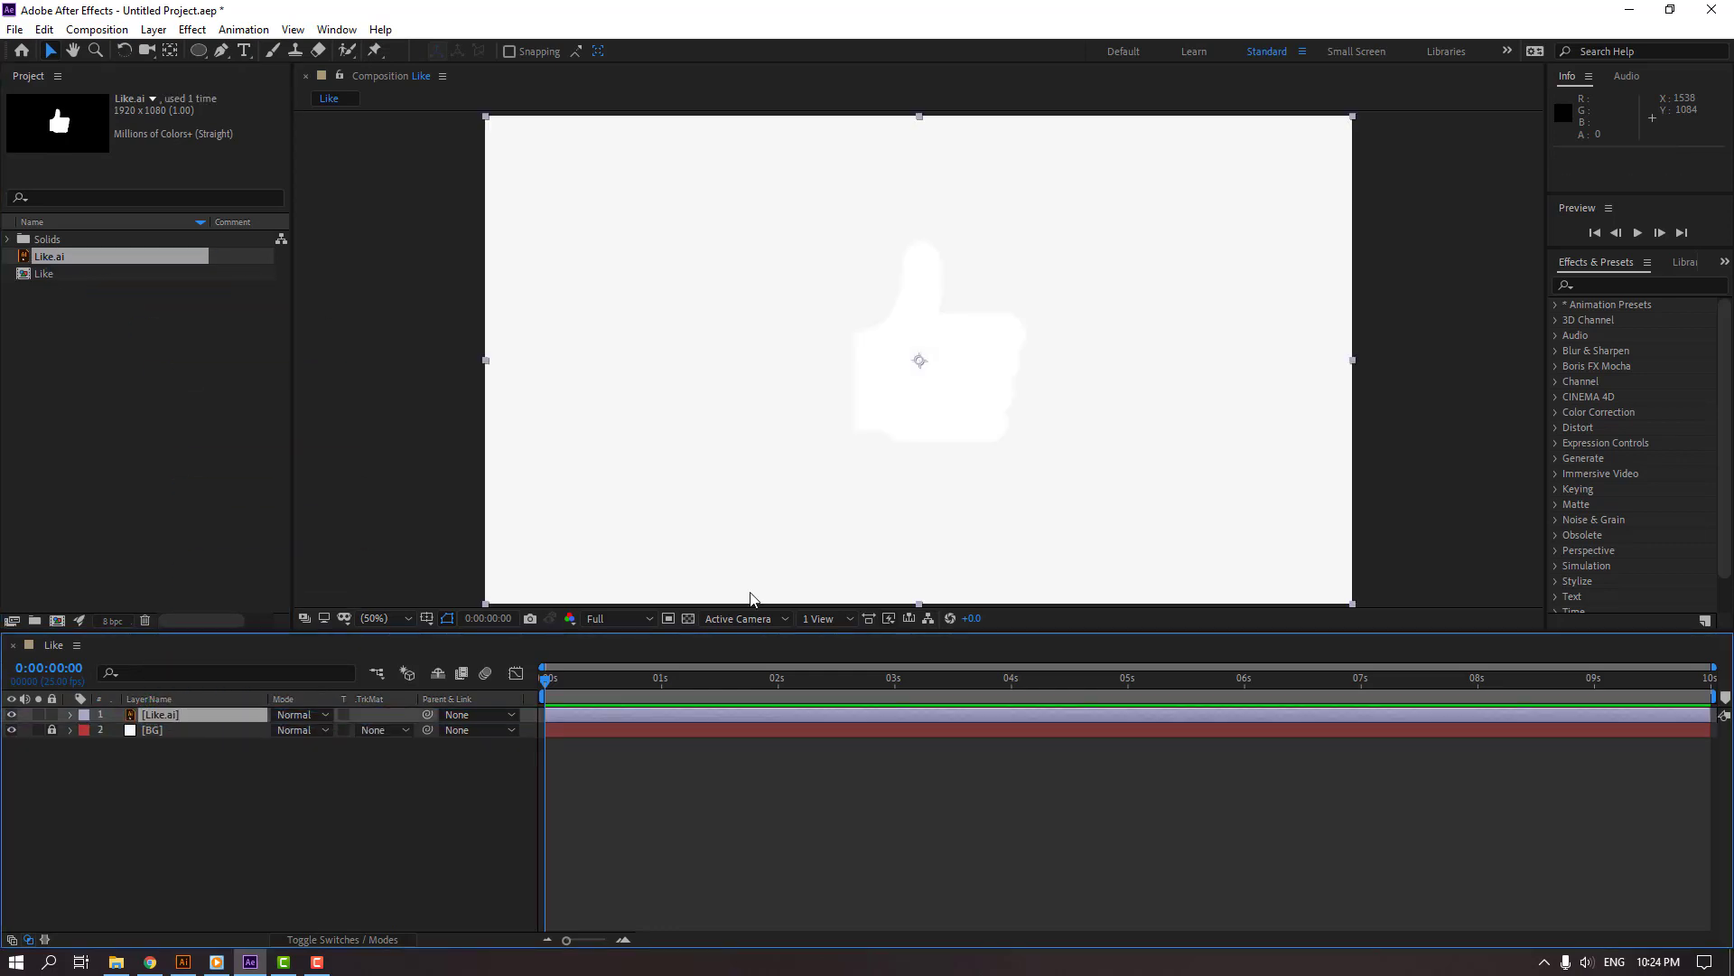
drag(920, 390, 903, 399)
click(174, 793)
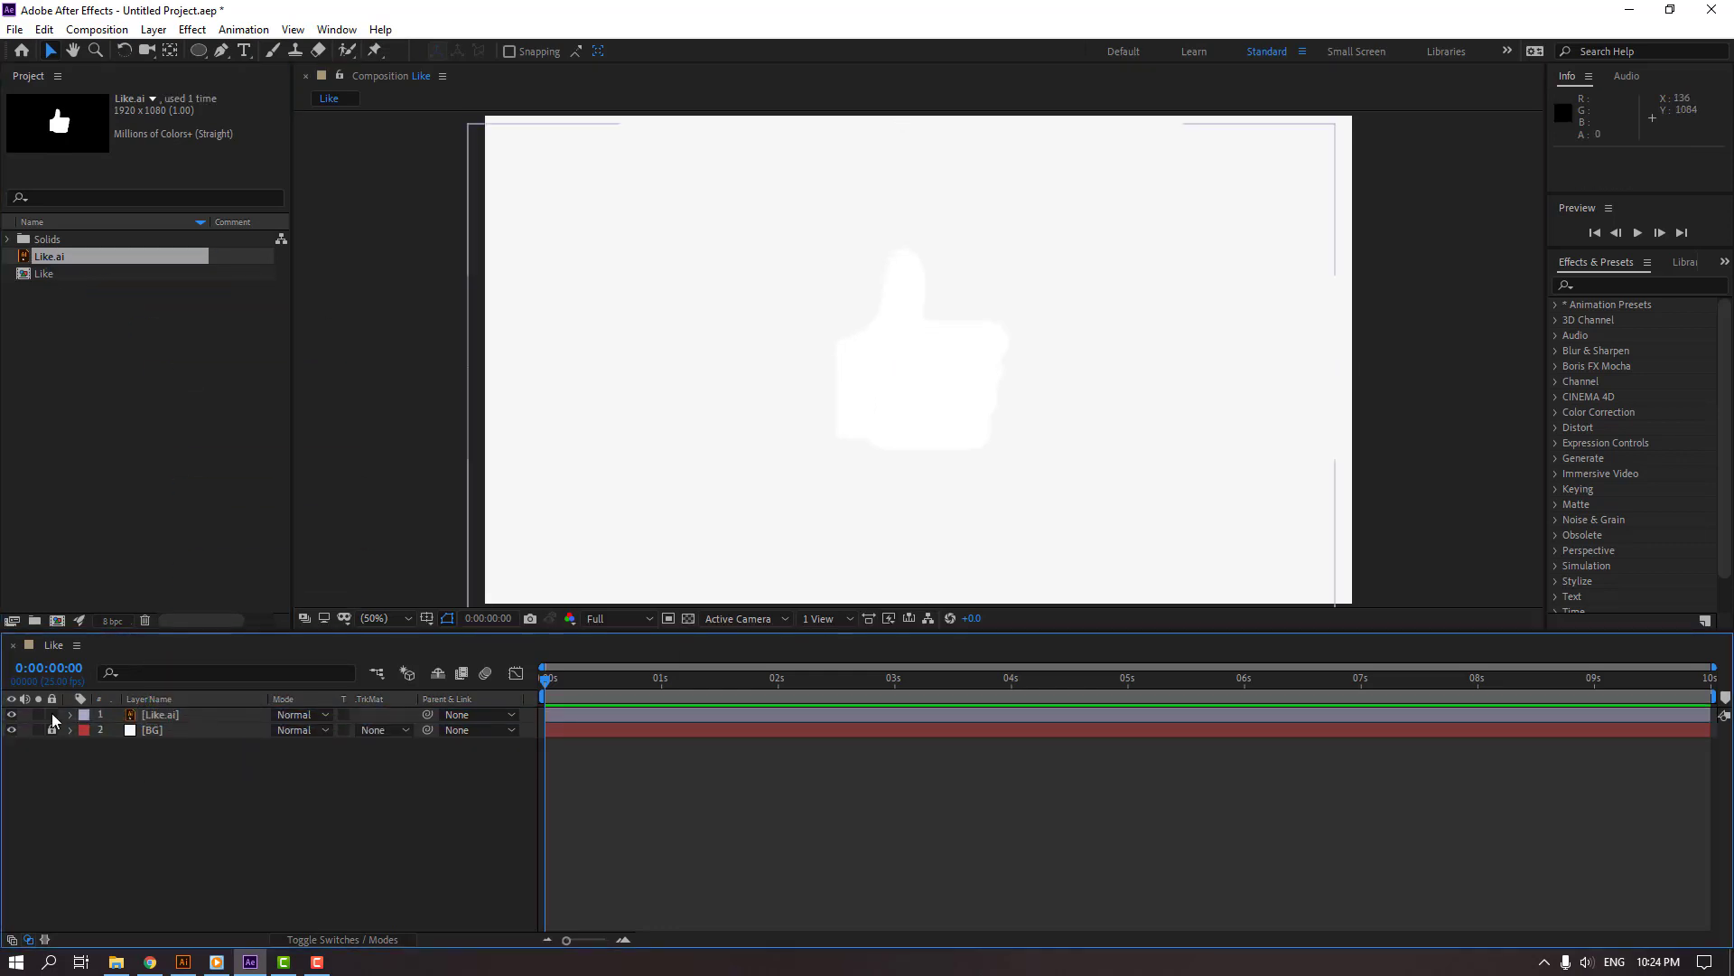
click(12, 715)
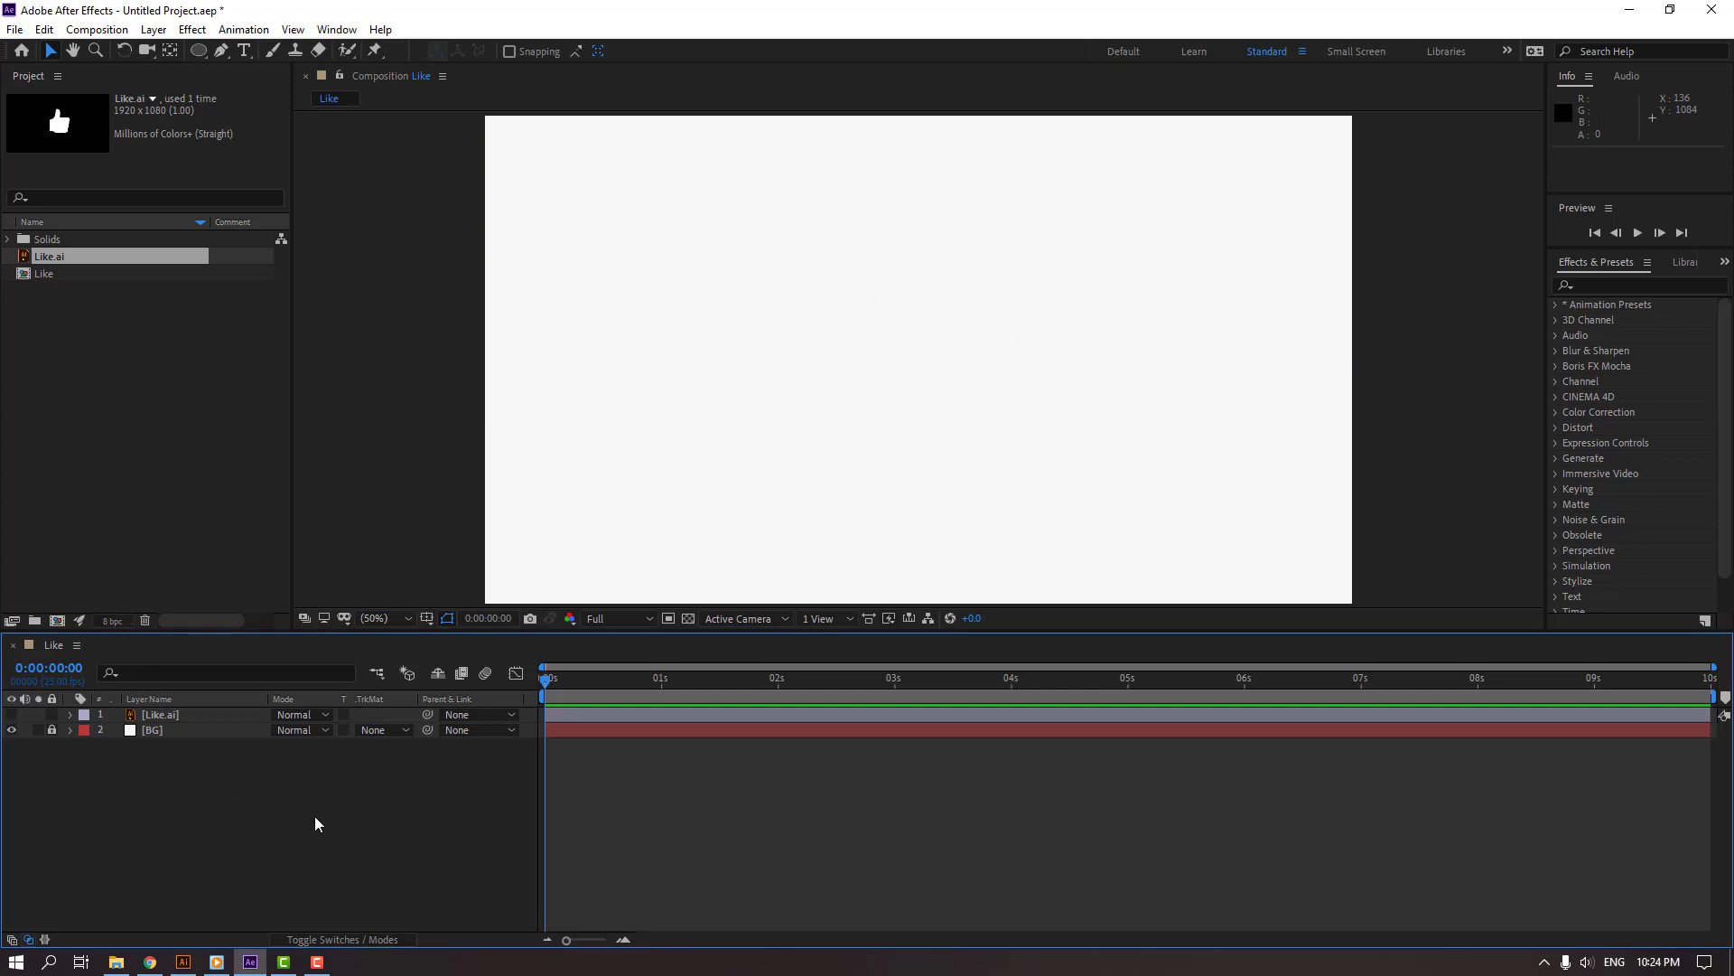
- Draw a blue circle with the Ellipse Tool in the middle of the composition
click(202, 52)
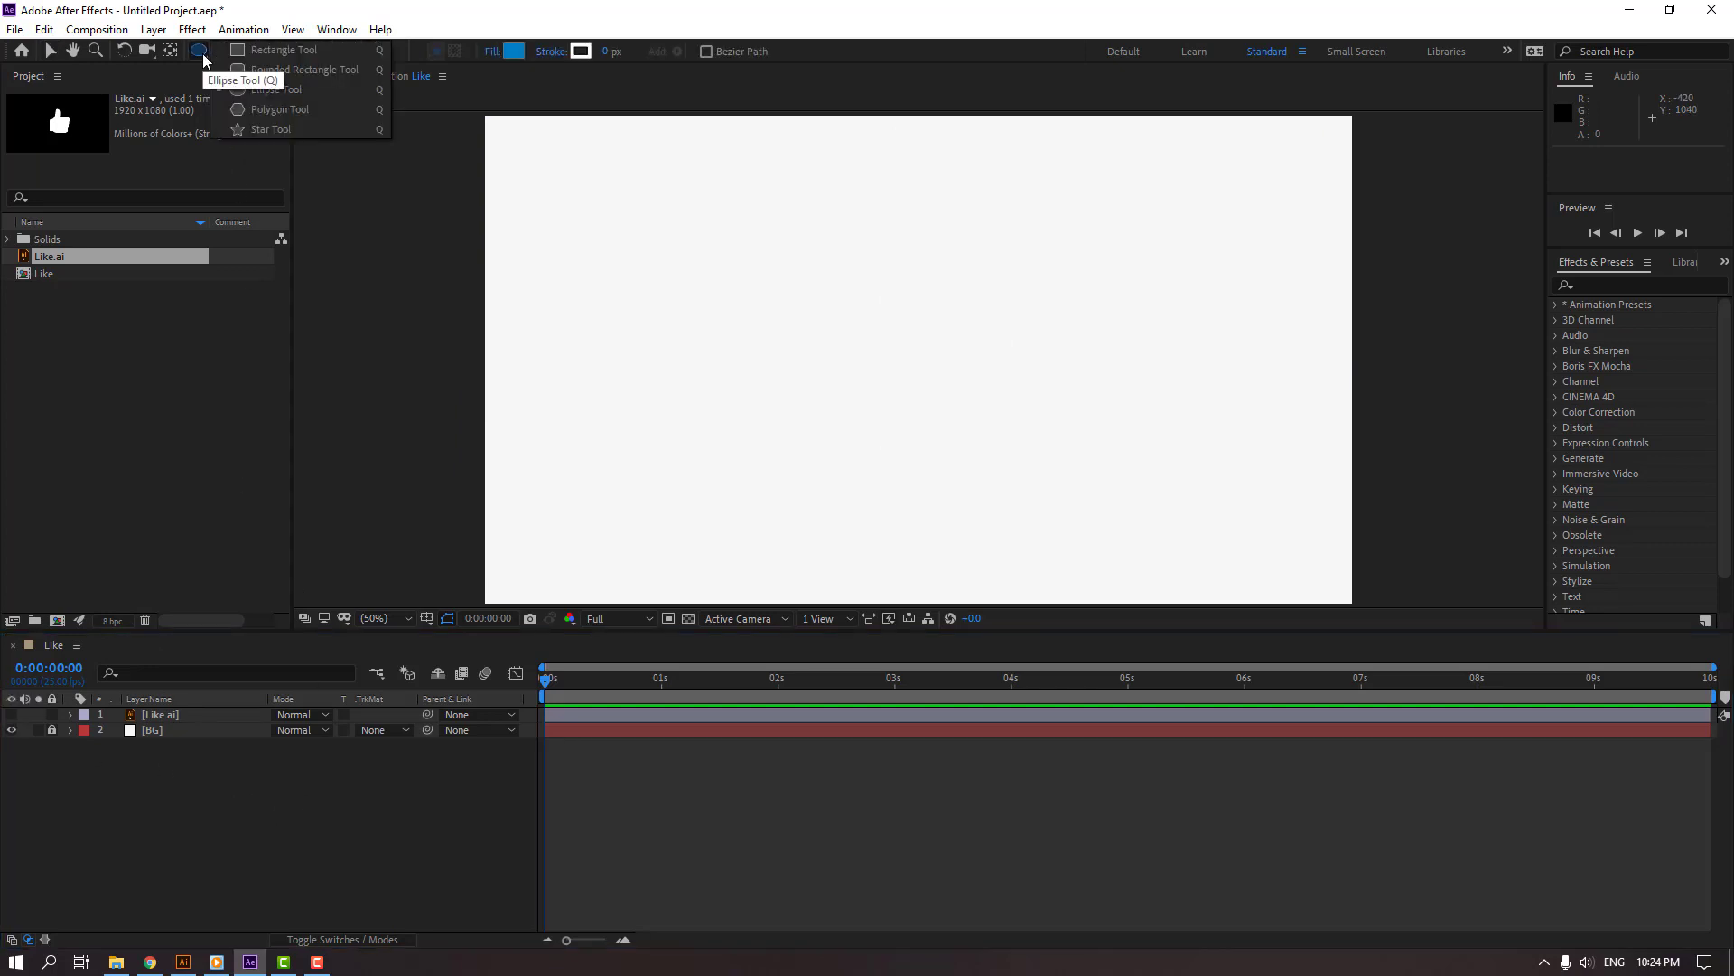
click(283, 94)
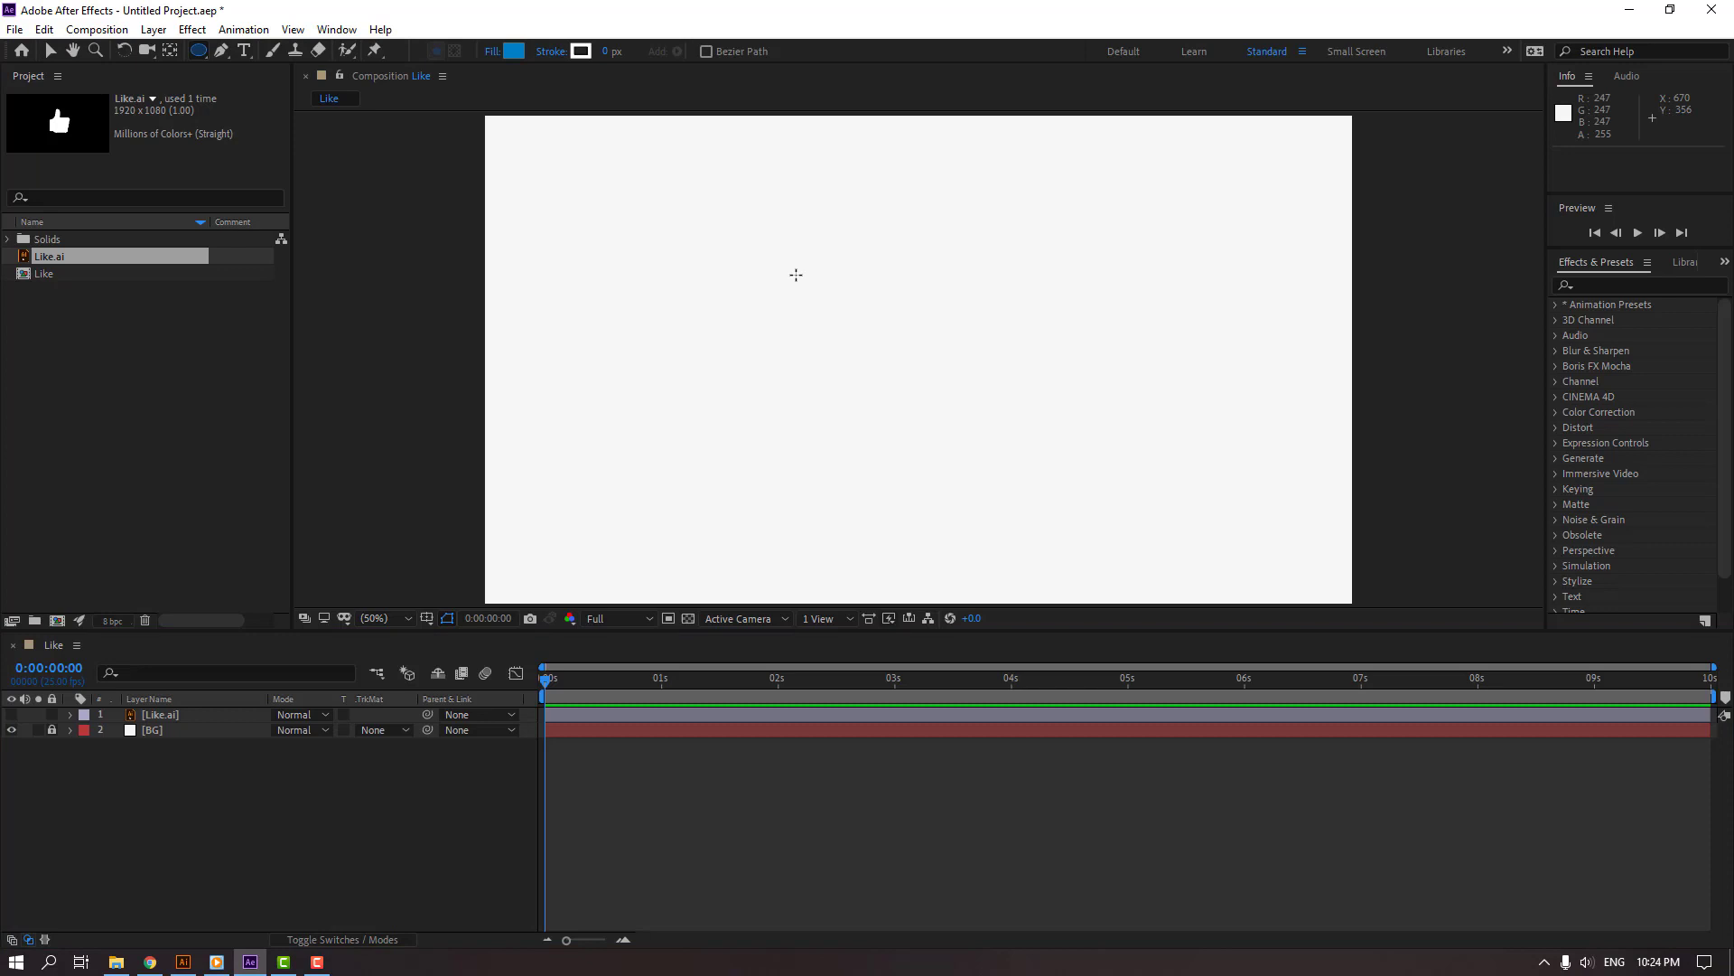
drag(774, 221, 1030, 434)
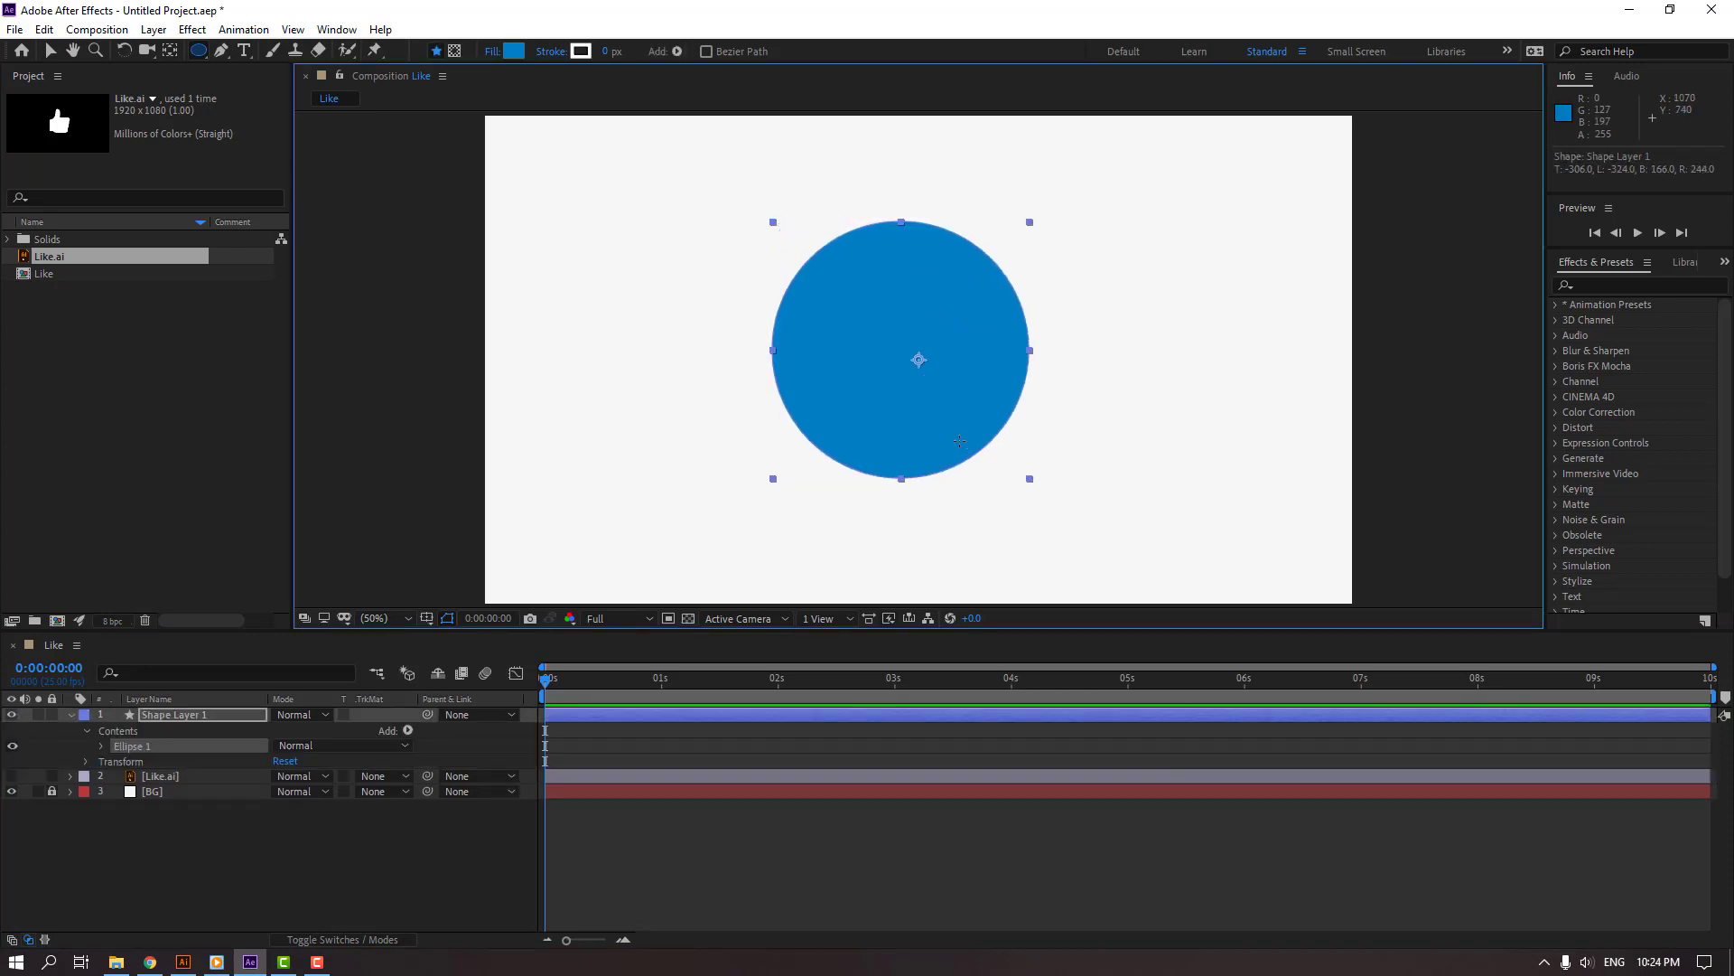
click(51, 51)
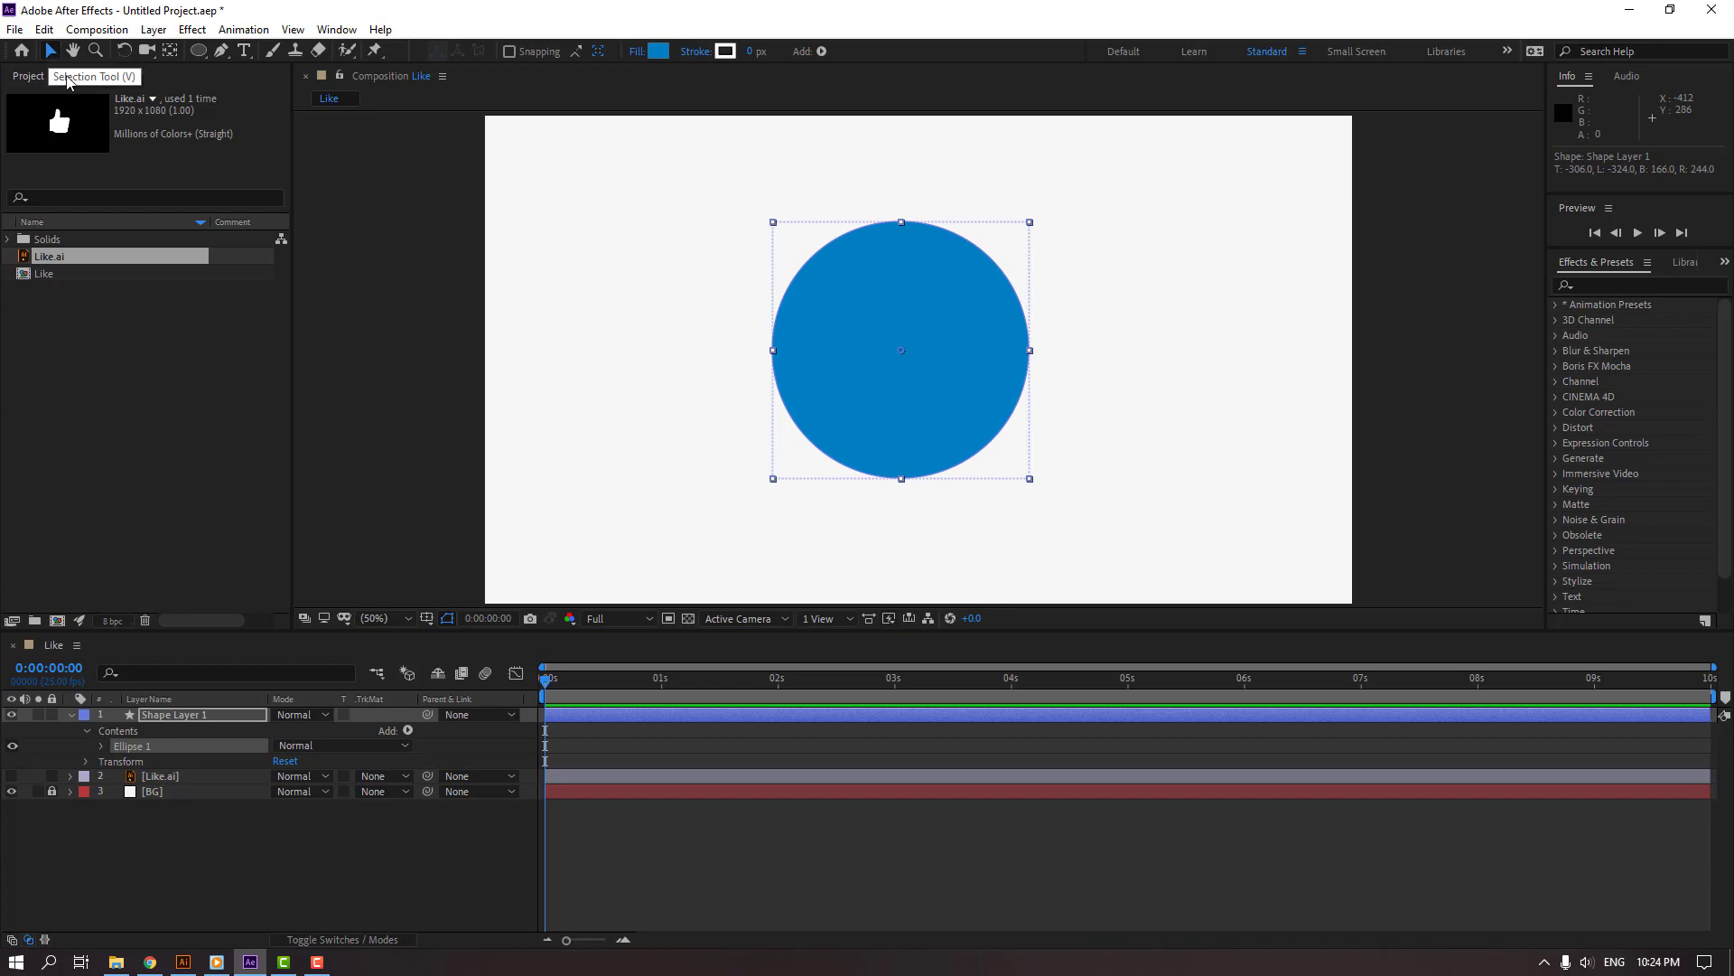
click(162, 836)
- Centre the circle shape layer's anchor point on the circle with Ctrl+Alt+Home
click(870, 400)
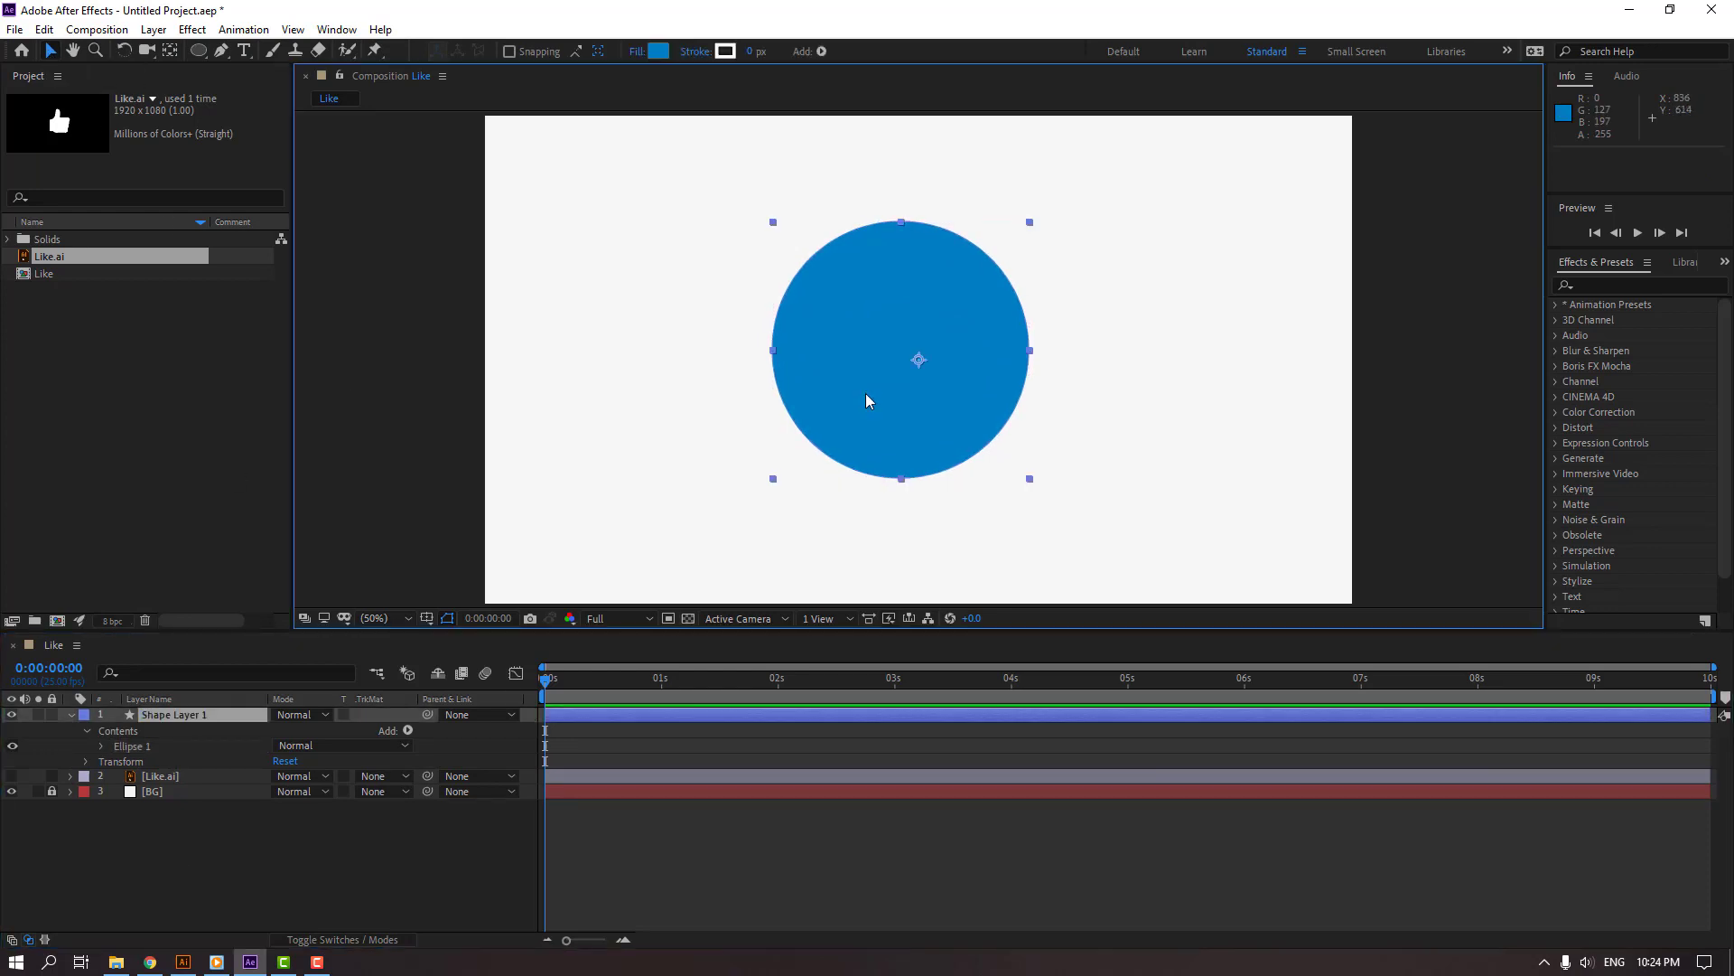
click(171, 55)
key(ctrl+alt+Home)
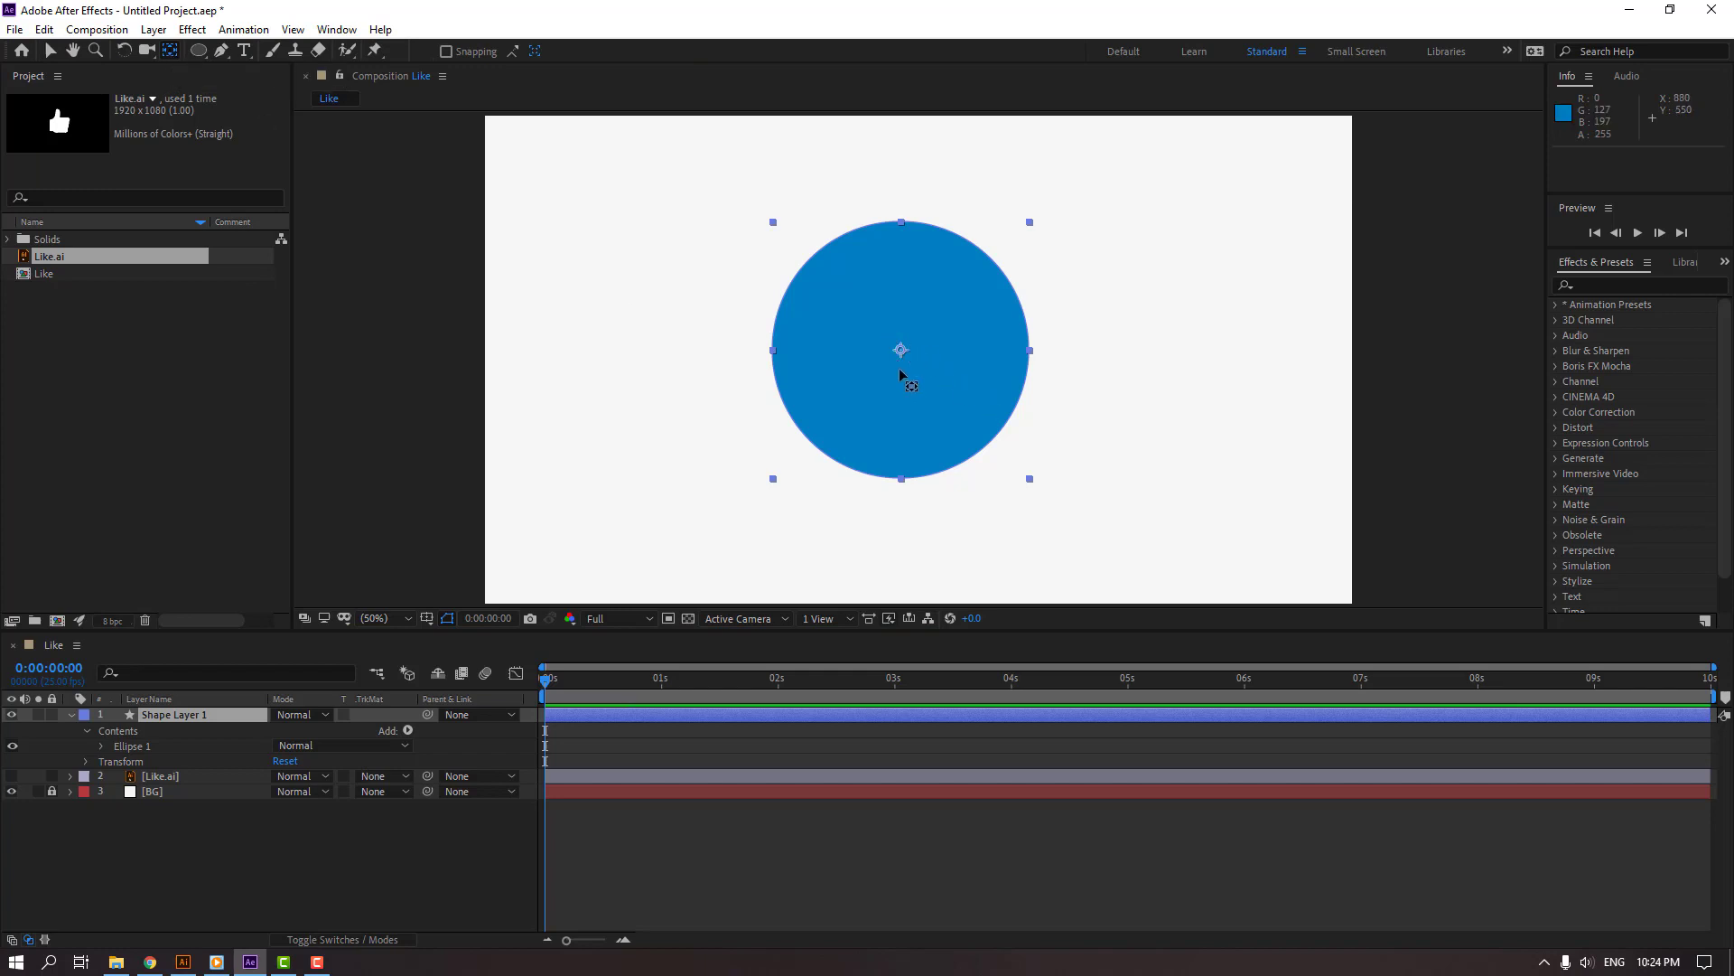
click(52, 53)
click(70, 714)
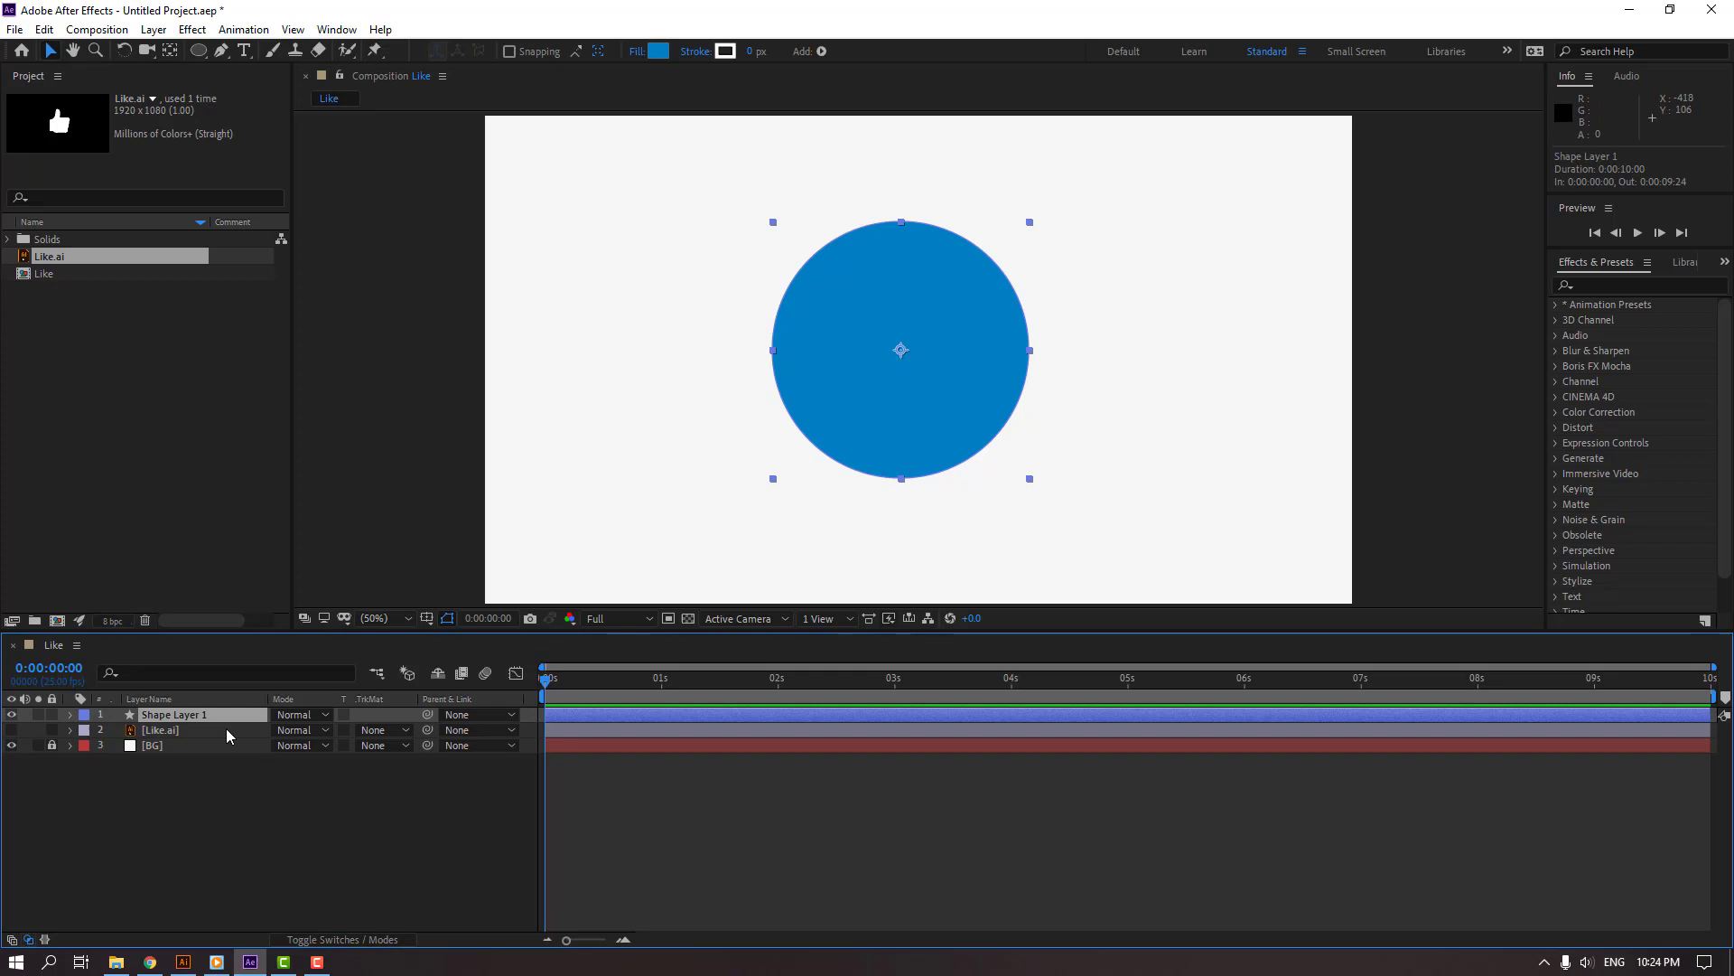
- Rename Shape Layer 1 to 'circle'
key(Return)
text(c)
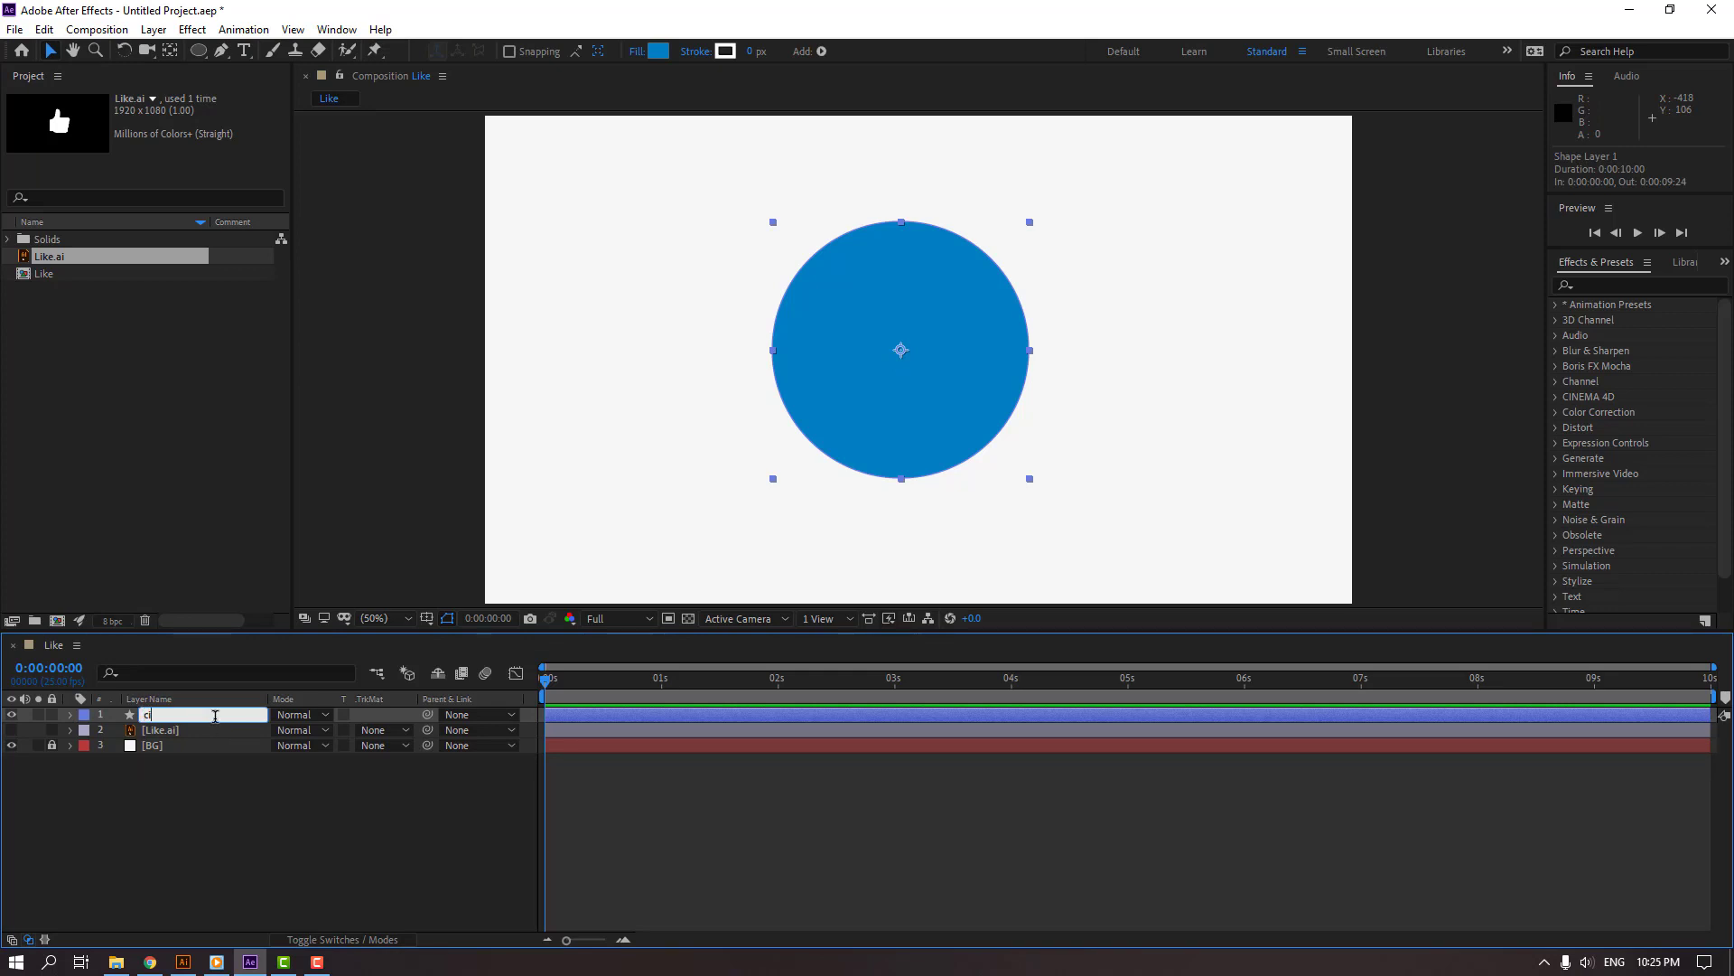
text(ircle)
key(Return)
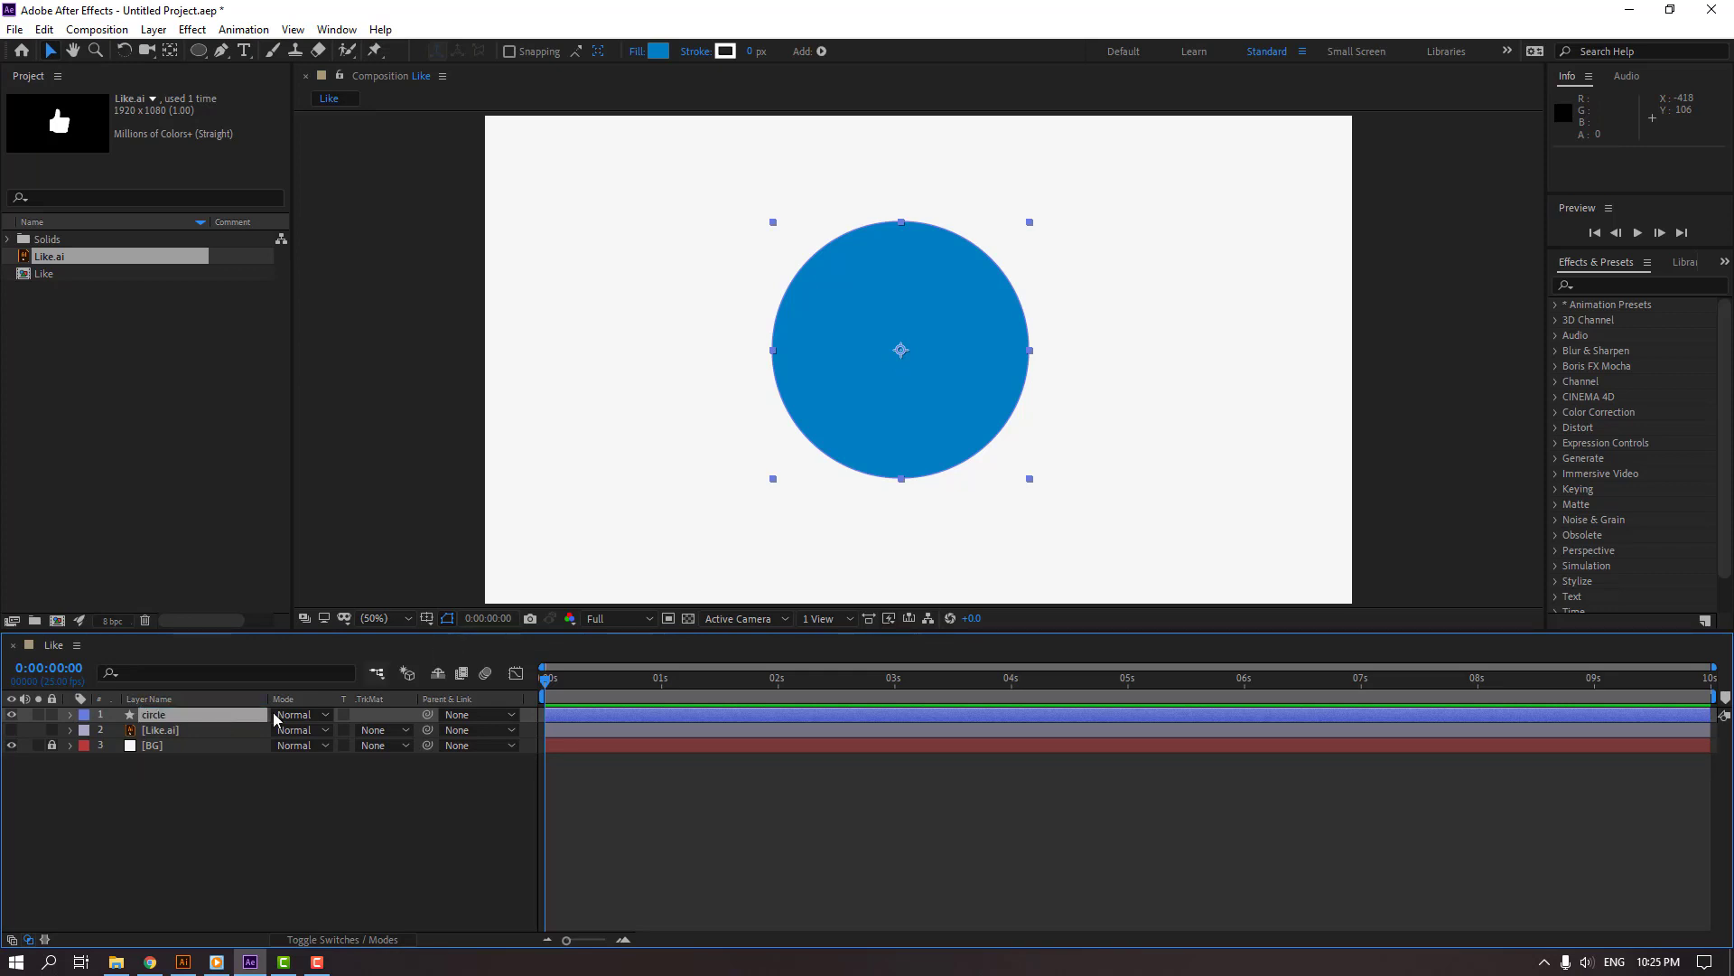
click(163, 774)
- Duplicate the circle as circle 2 and give the copy a lighter blue fill, 1F9BED
click(173, 716)
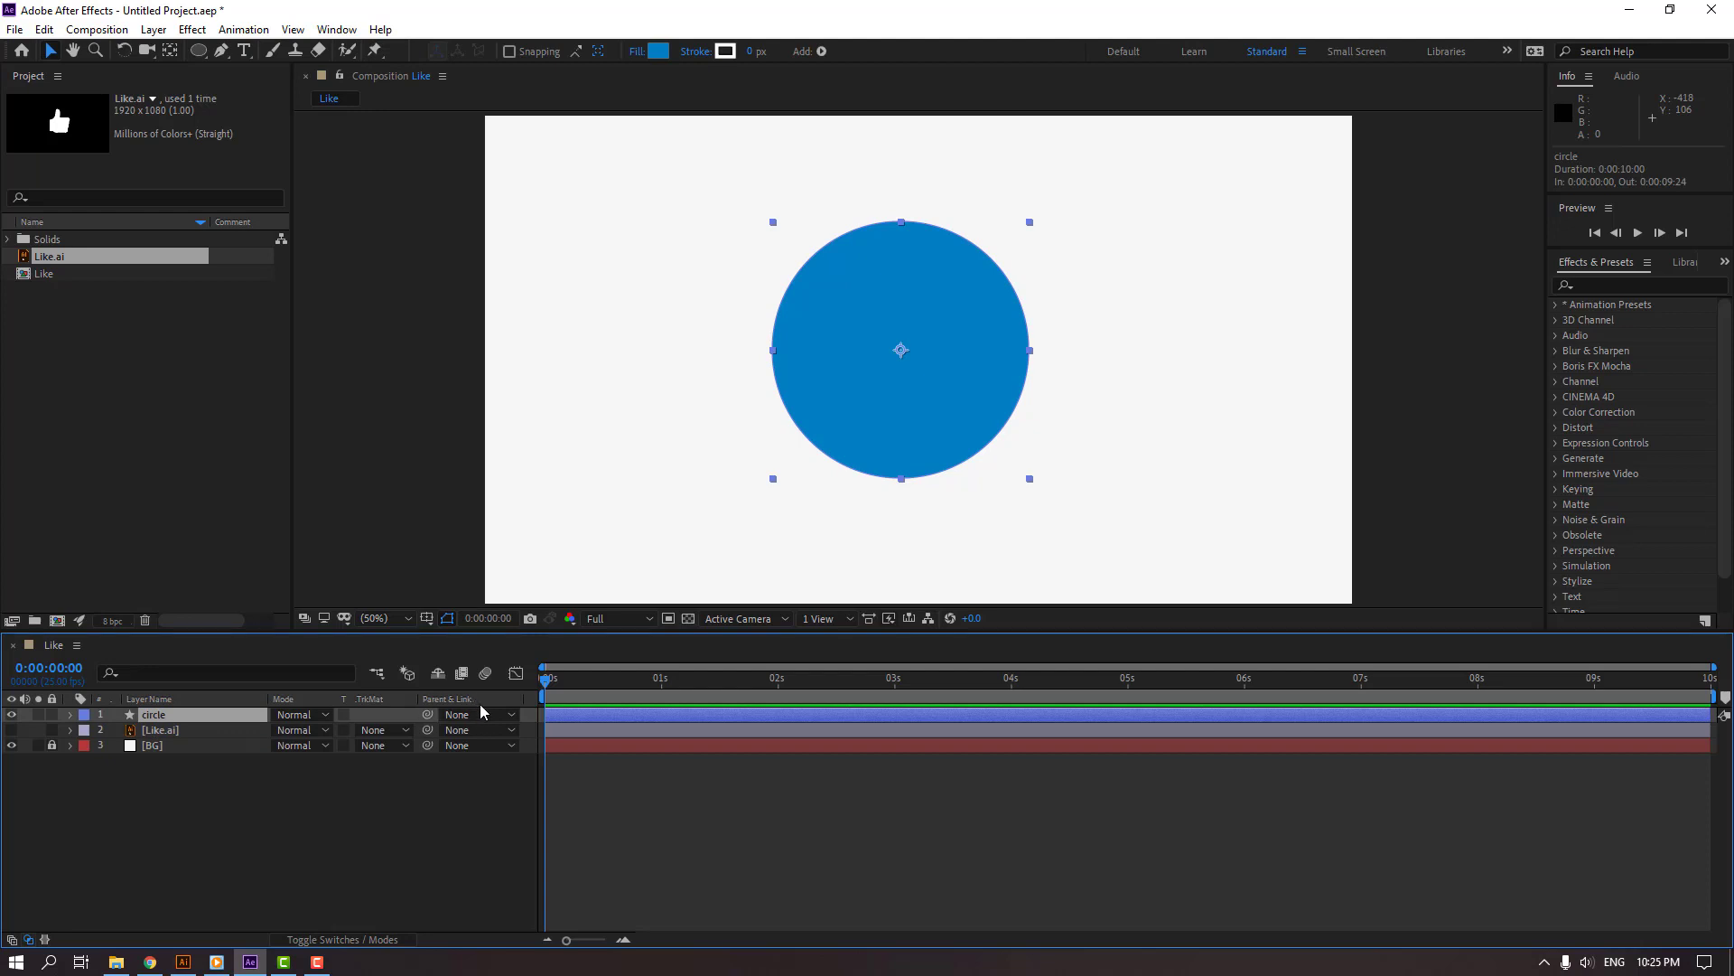
key(ctrl+d)
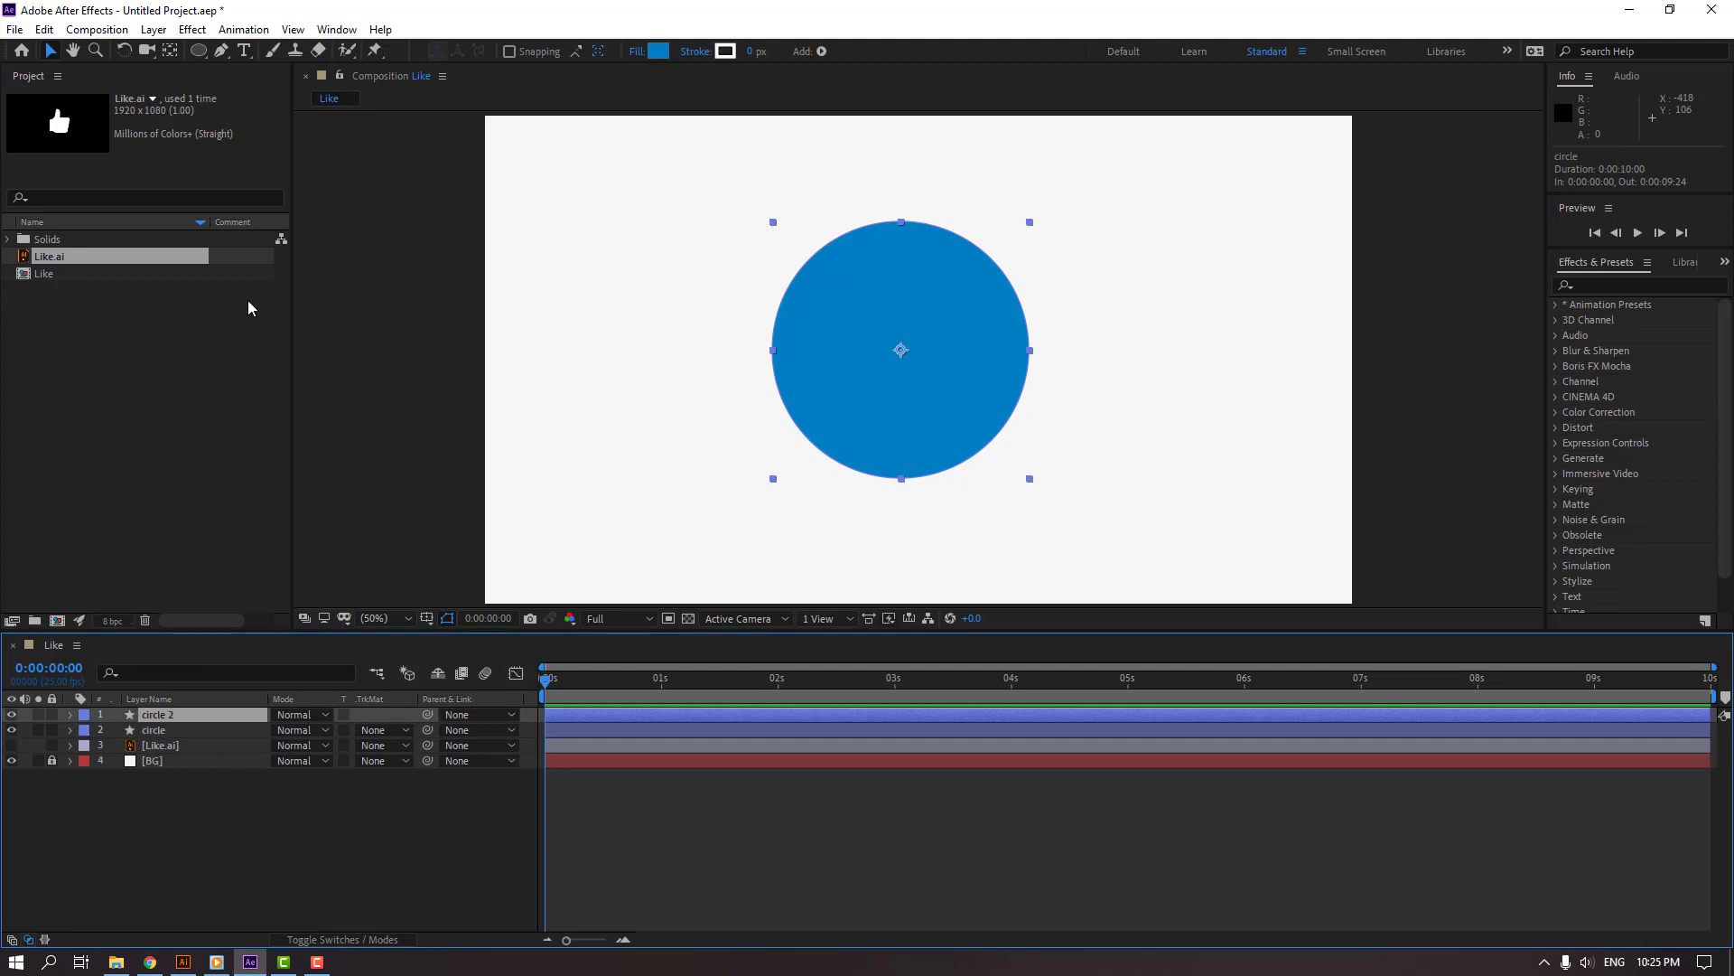
click(659, 50)
click(553, 564)
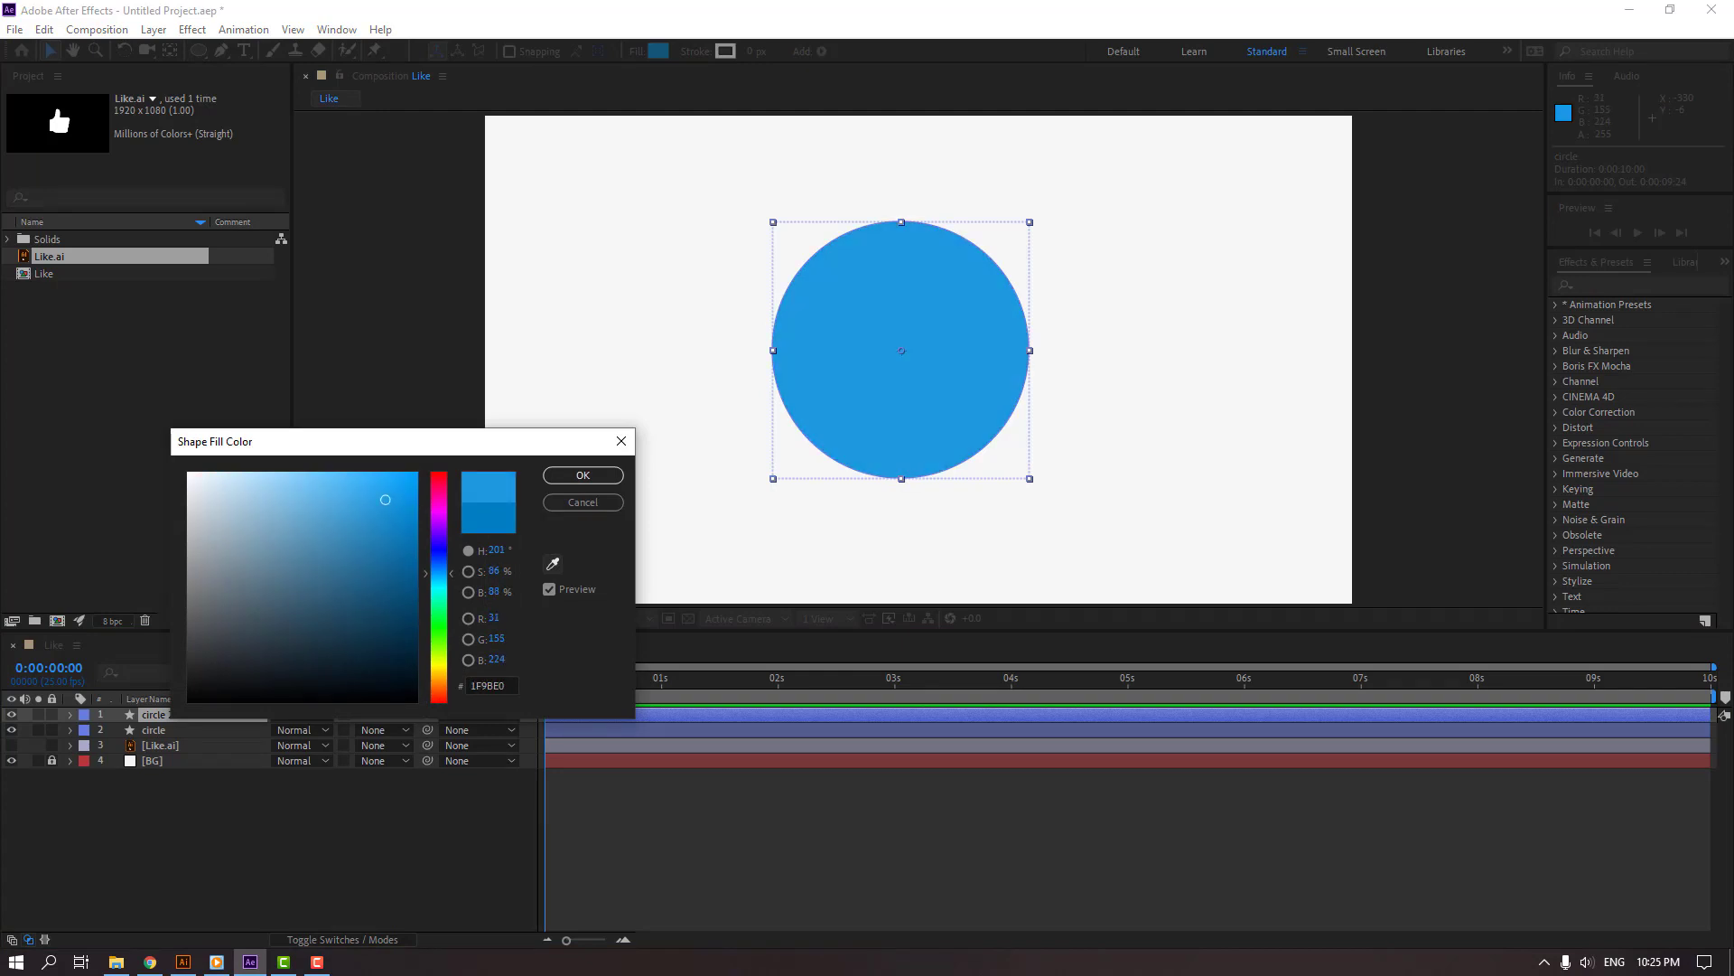
click(956, 427)
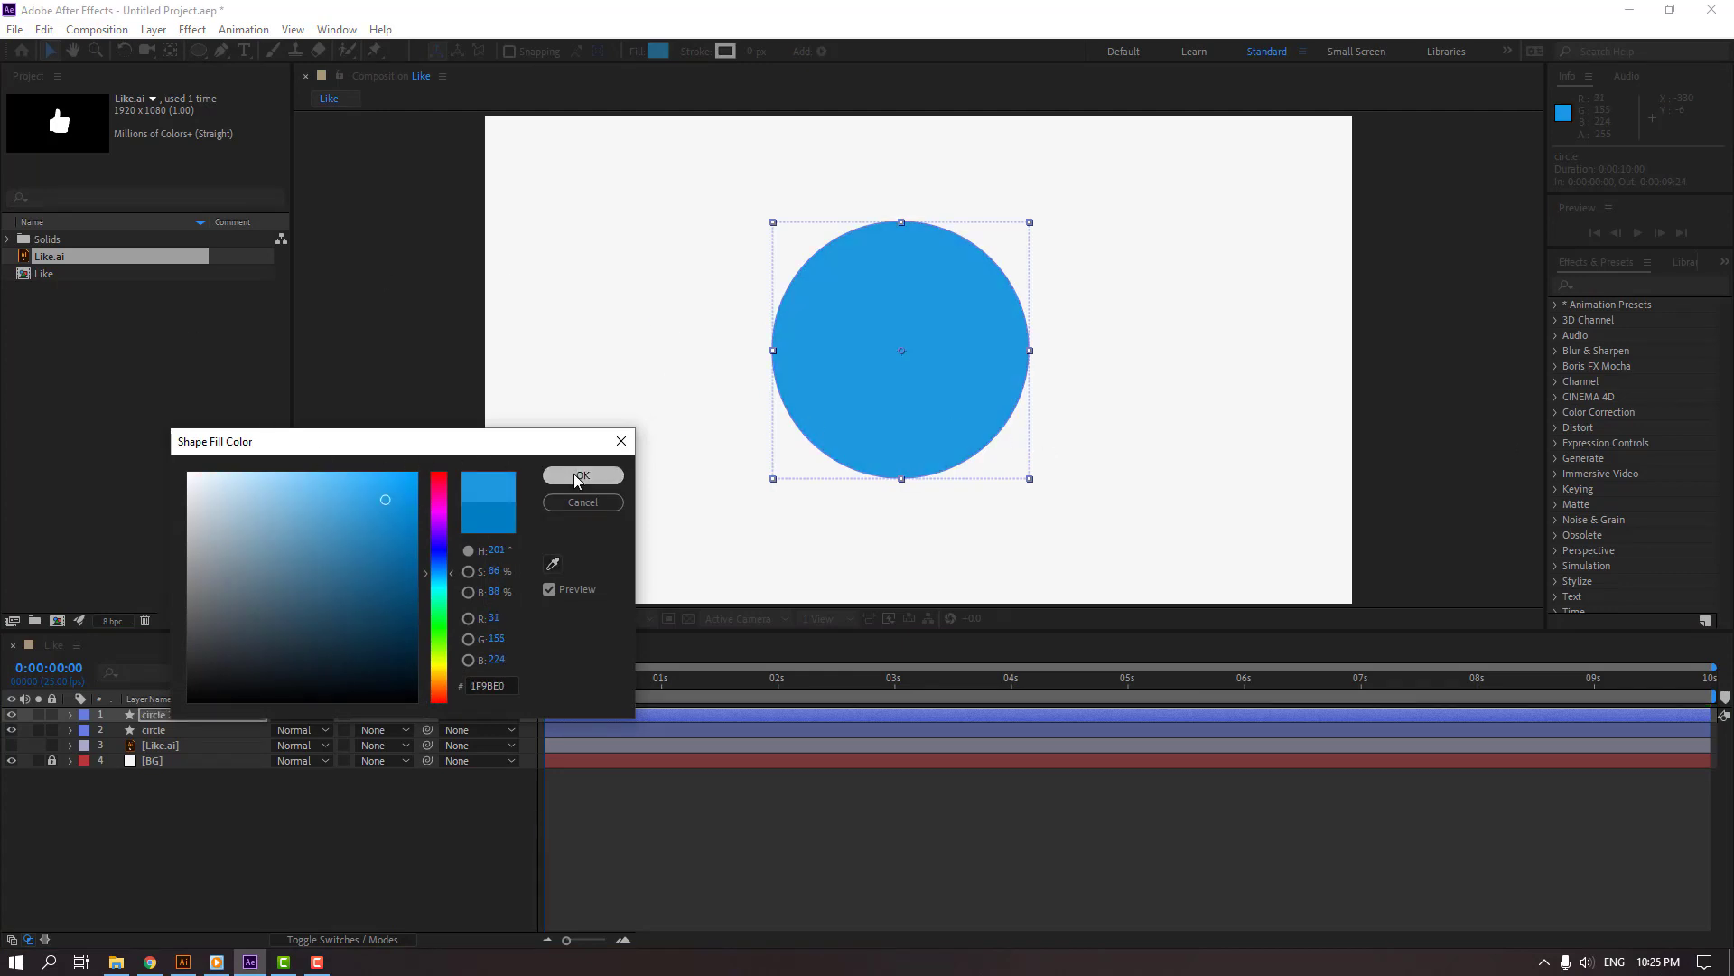
click(548, 475)
click(159, 717)
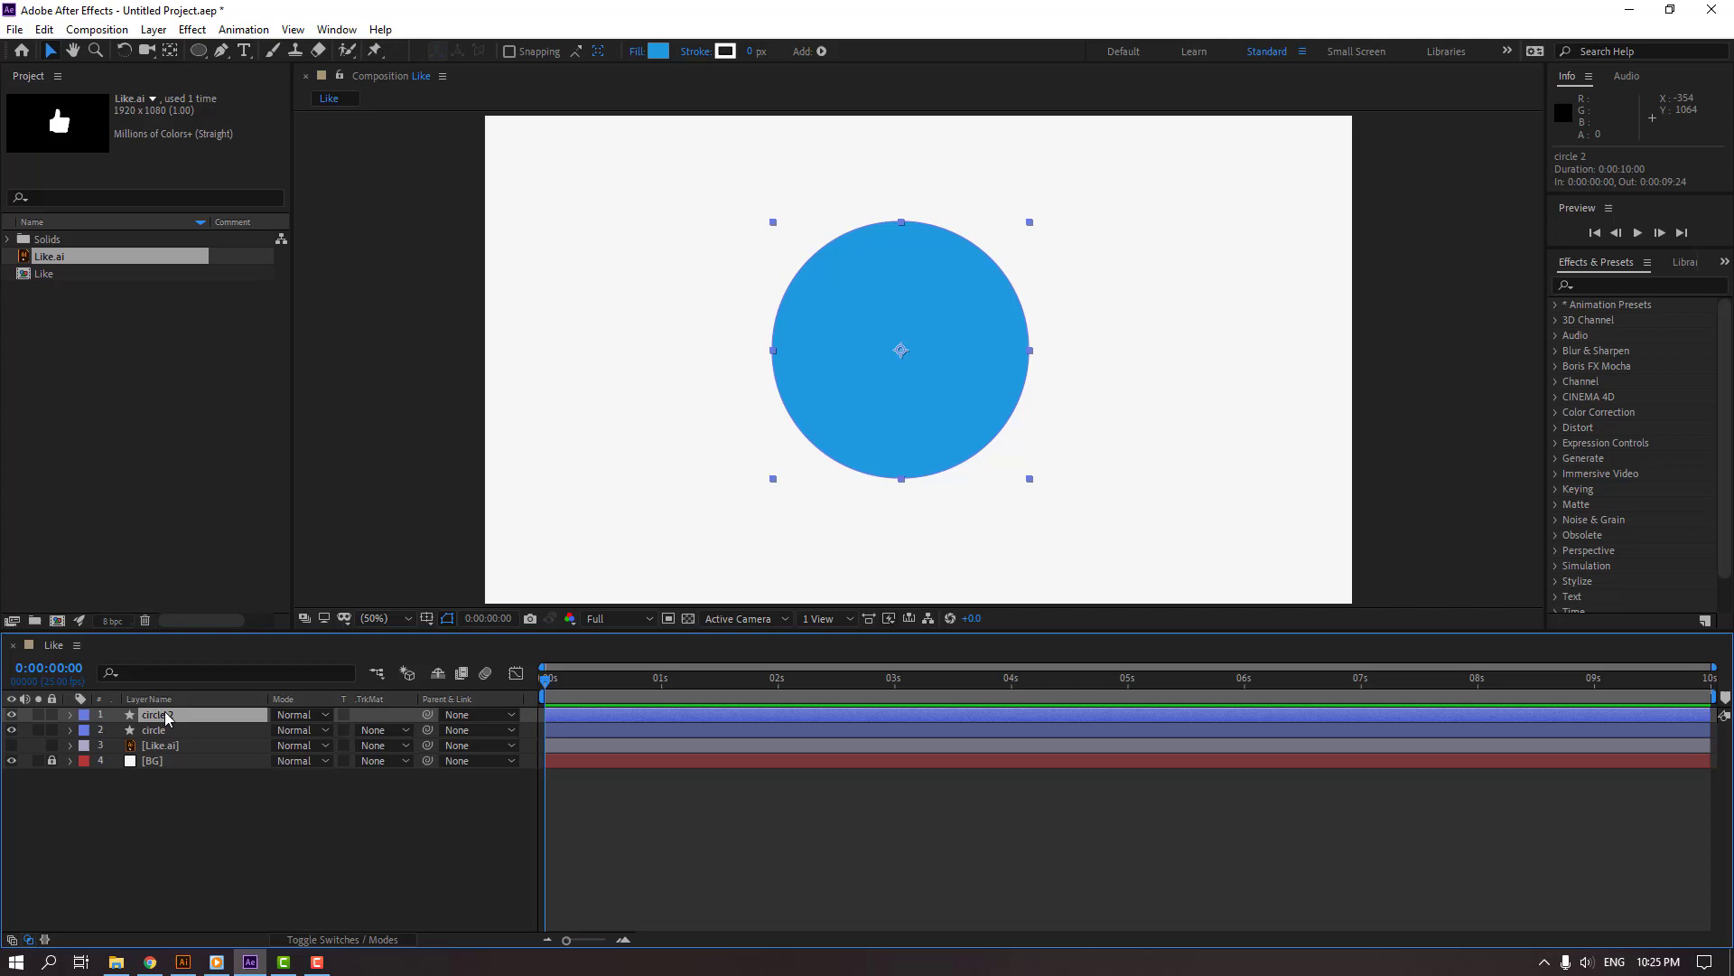
- Pre-compose circle 2 into a new composition named reflection and open it
right_click(163, 721)
click(224, 637)
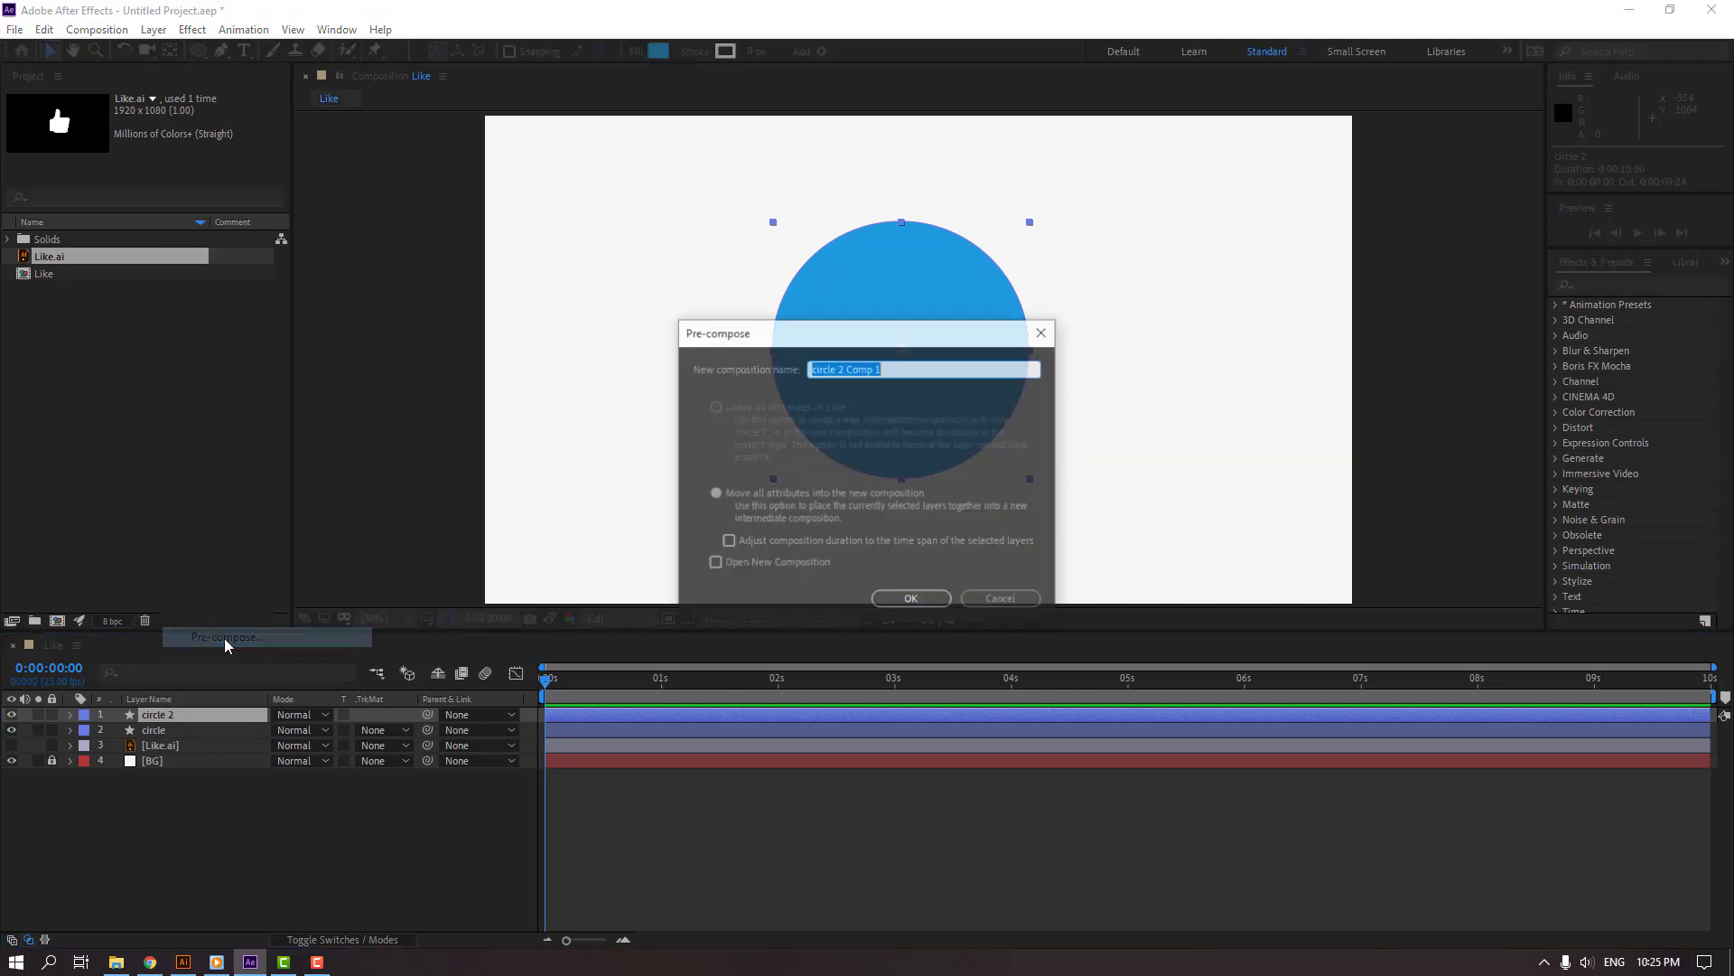
text(reflection)
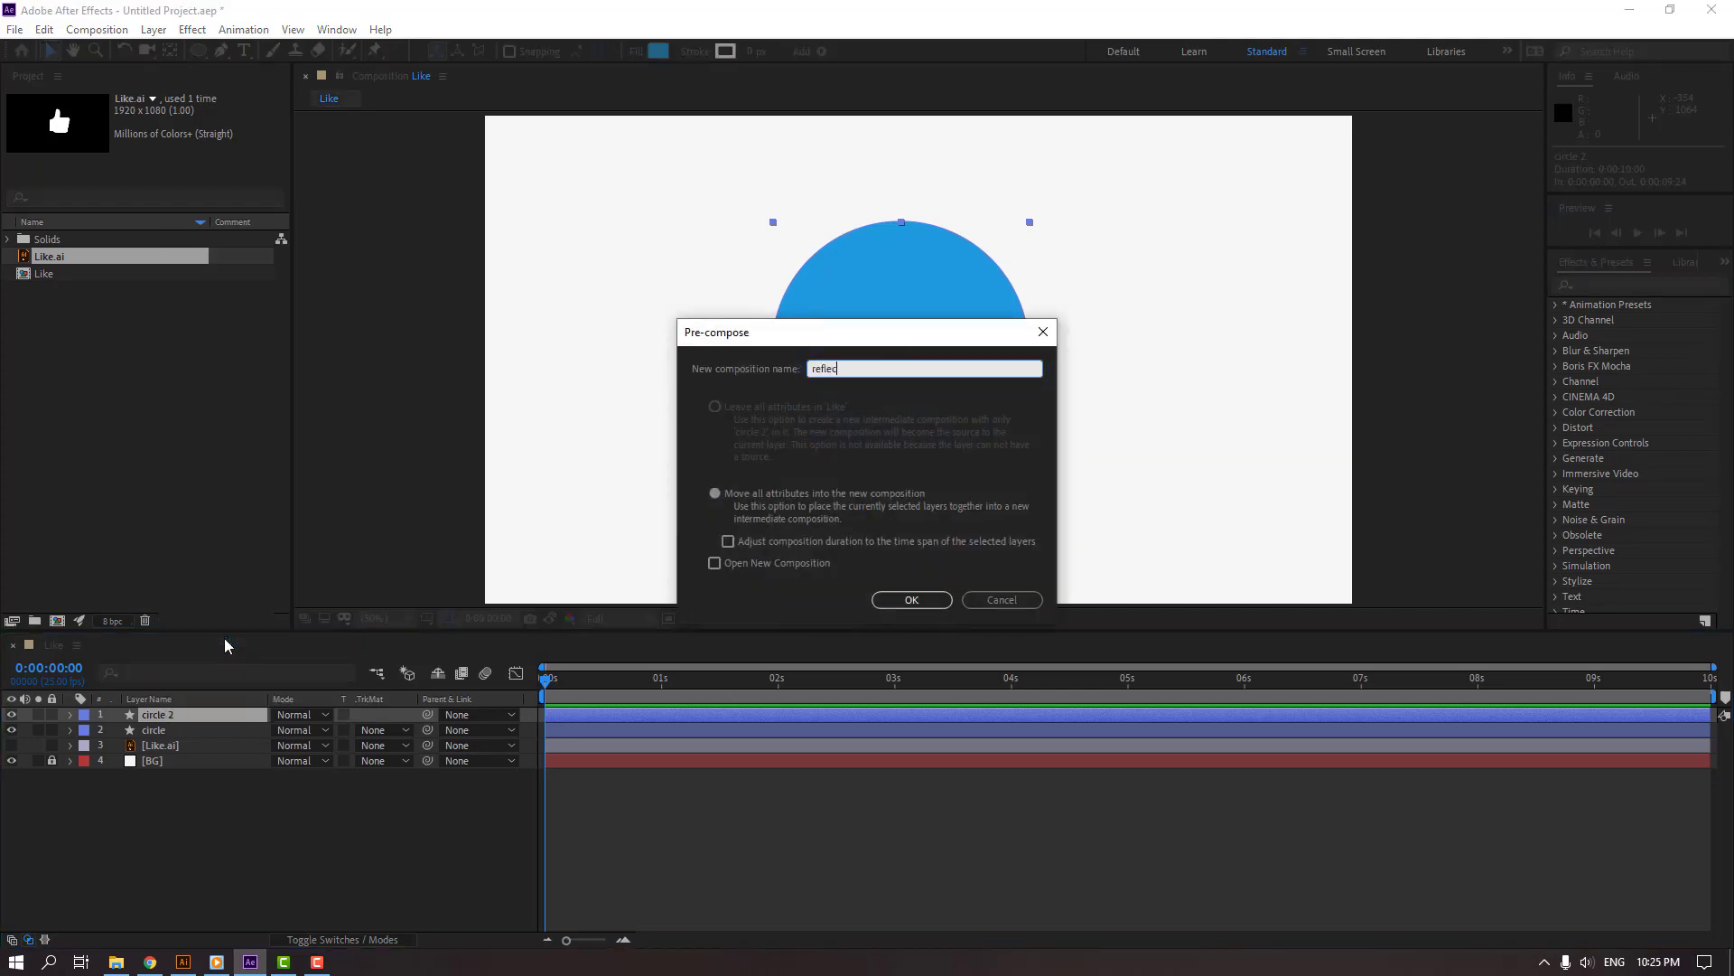
click(906, 599)
click(171, 720)
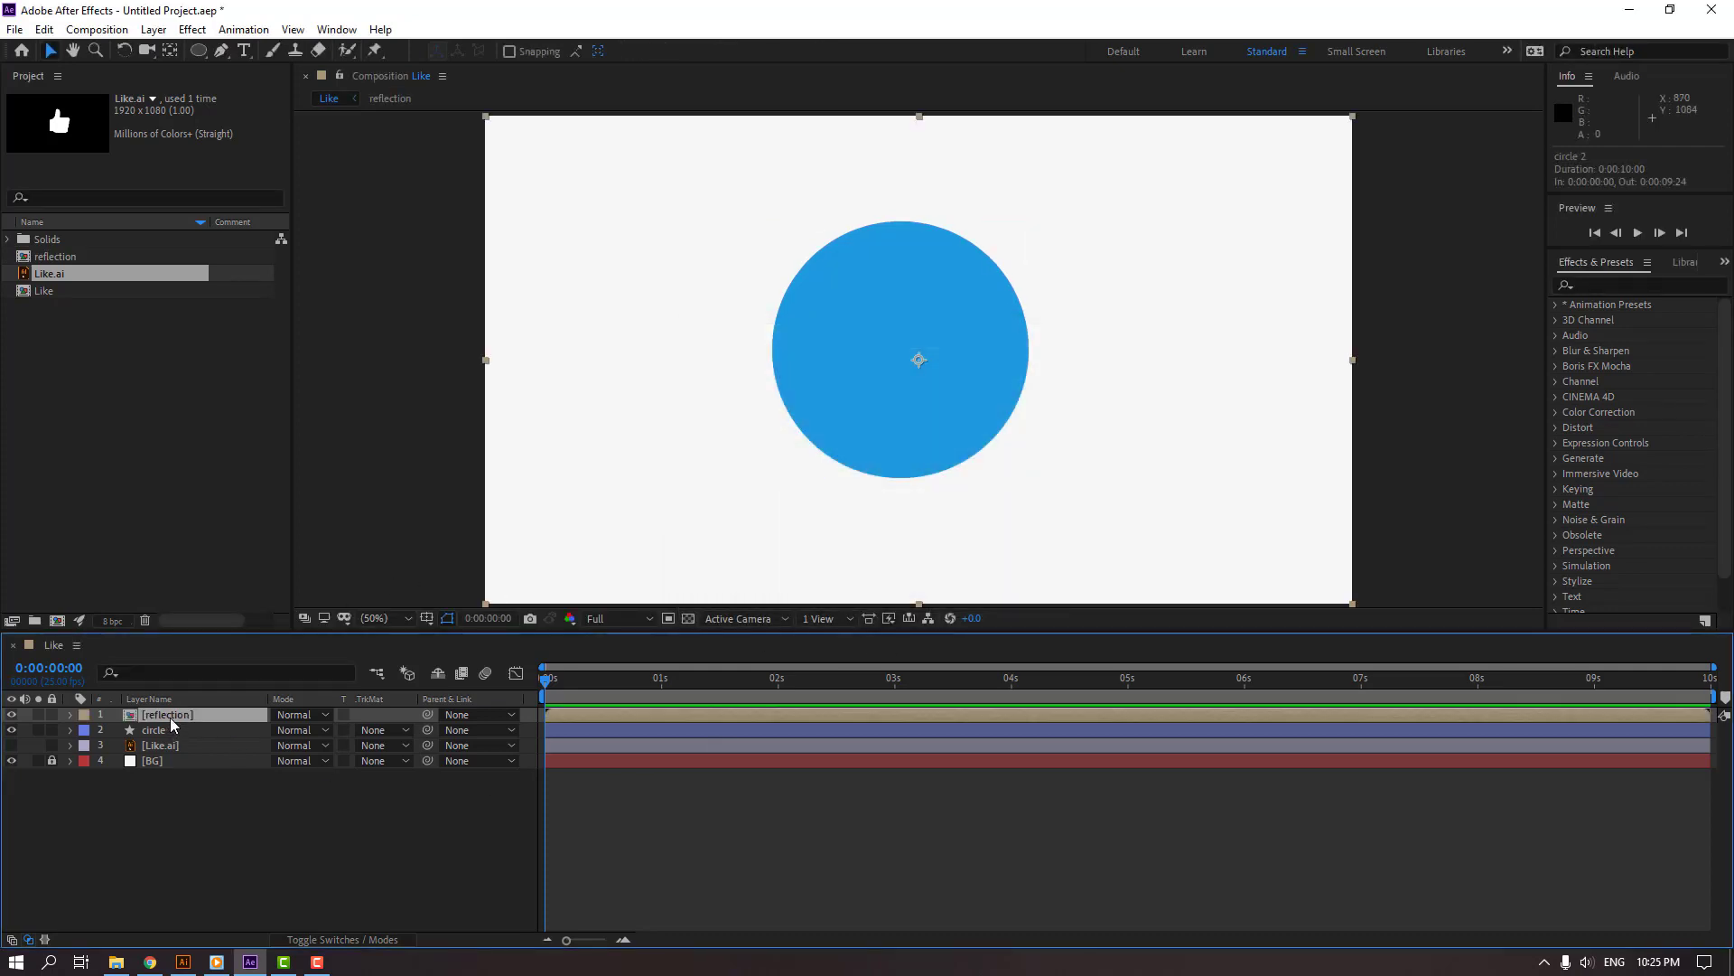
double_click(171, 717)
click(170, 717)
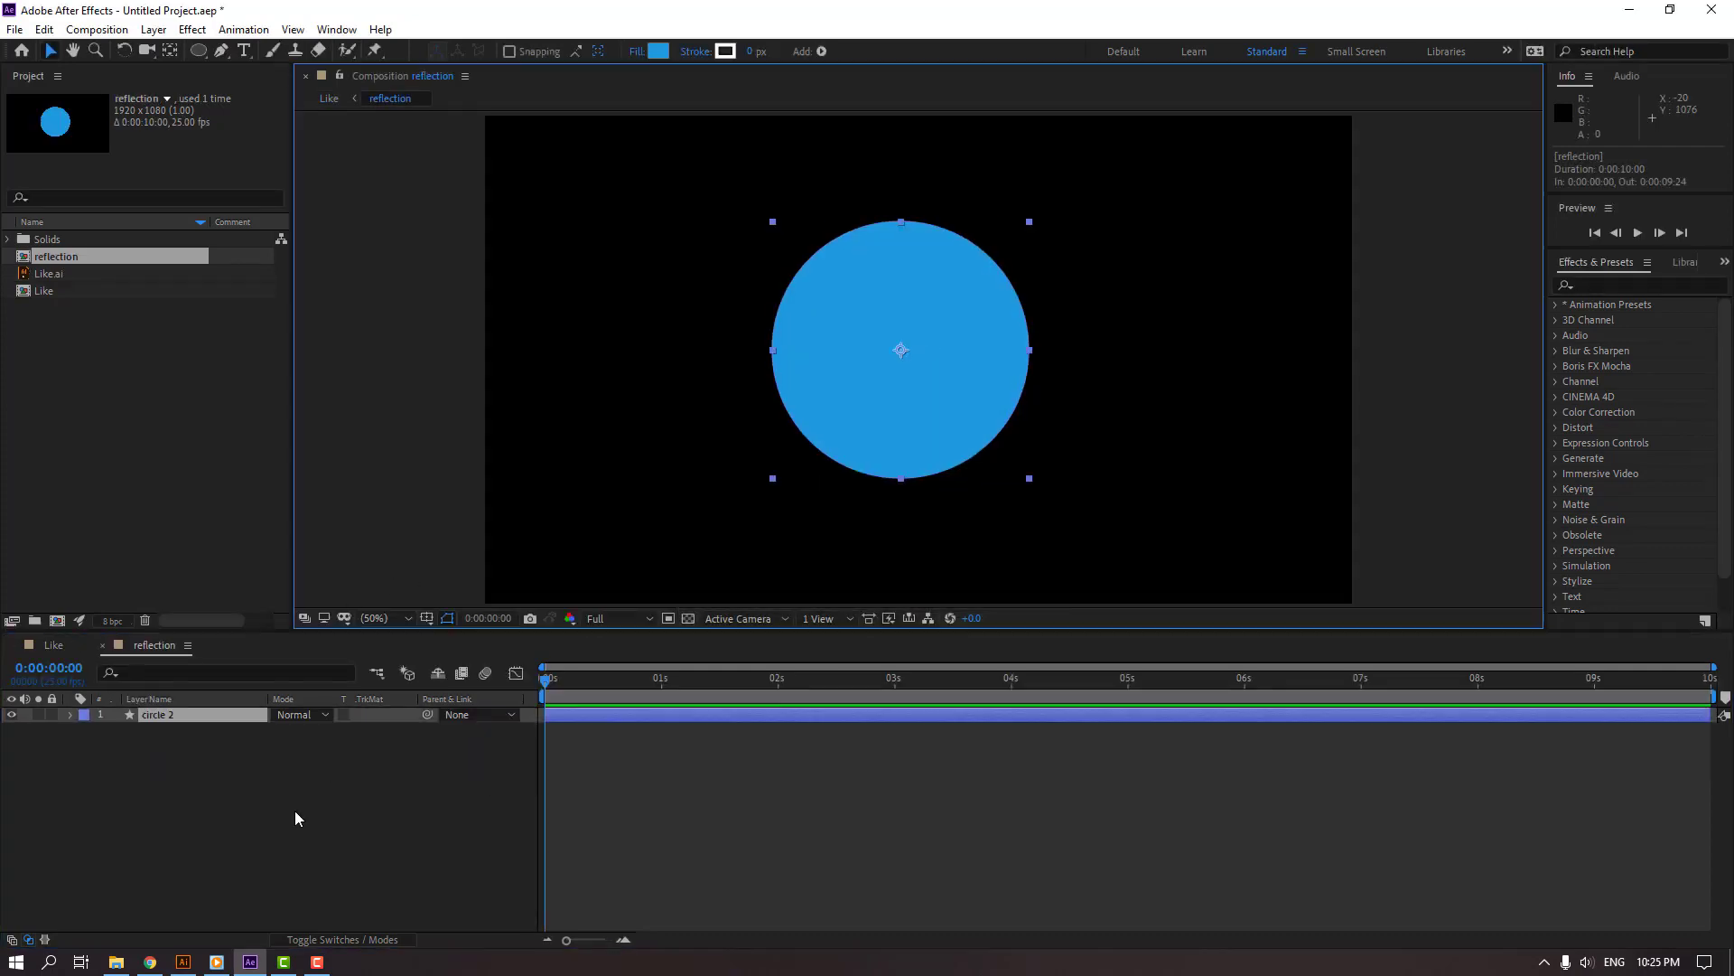
- Duplicate circle 2 inside the reflection comp, creating circle 3
click(295, 810)
click(931, 363)
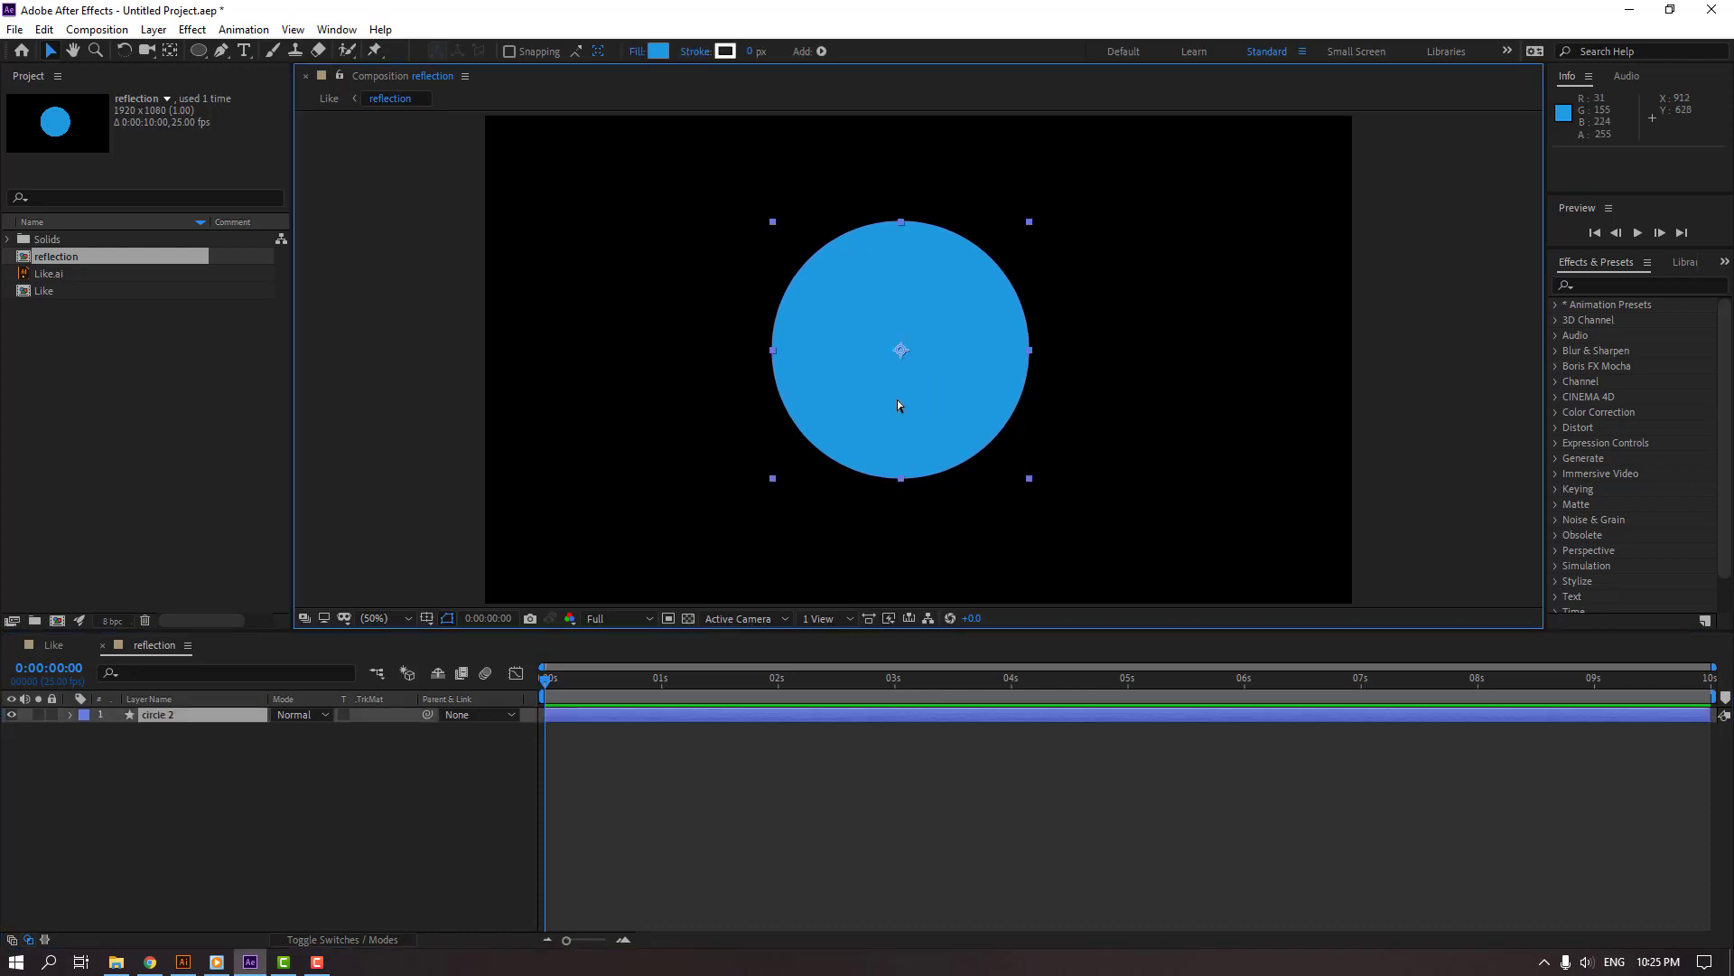
key(ctrl+d)
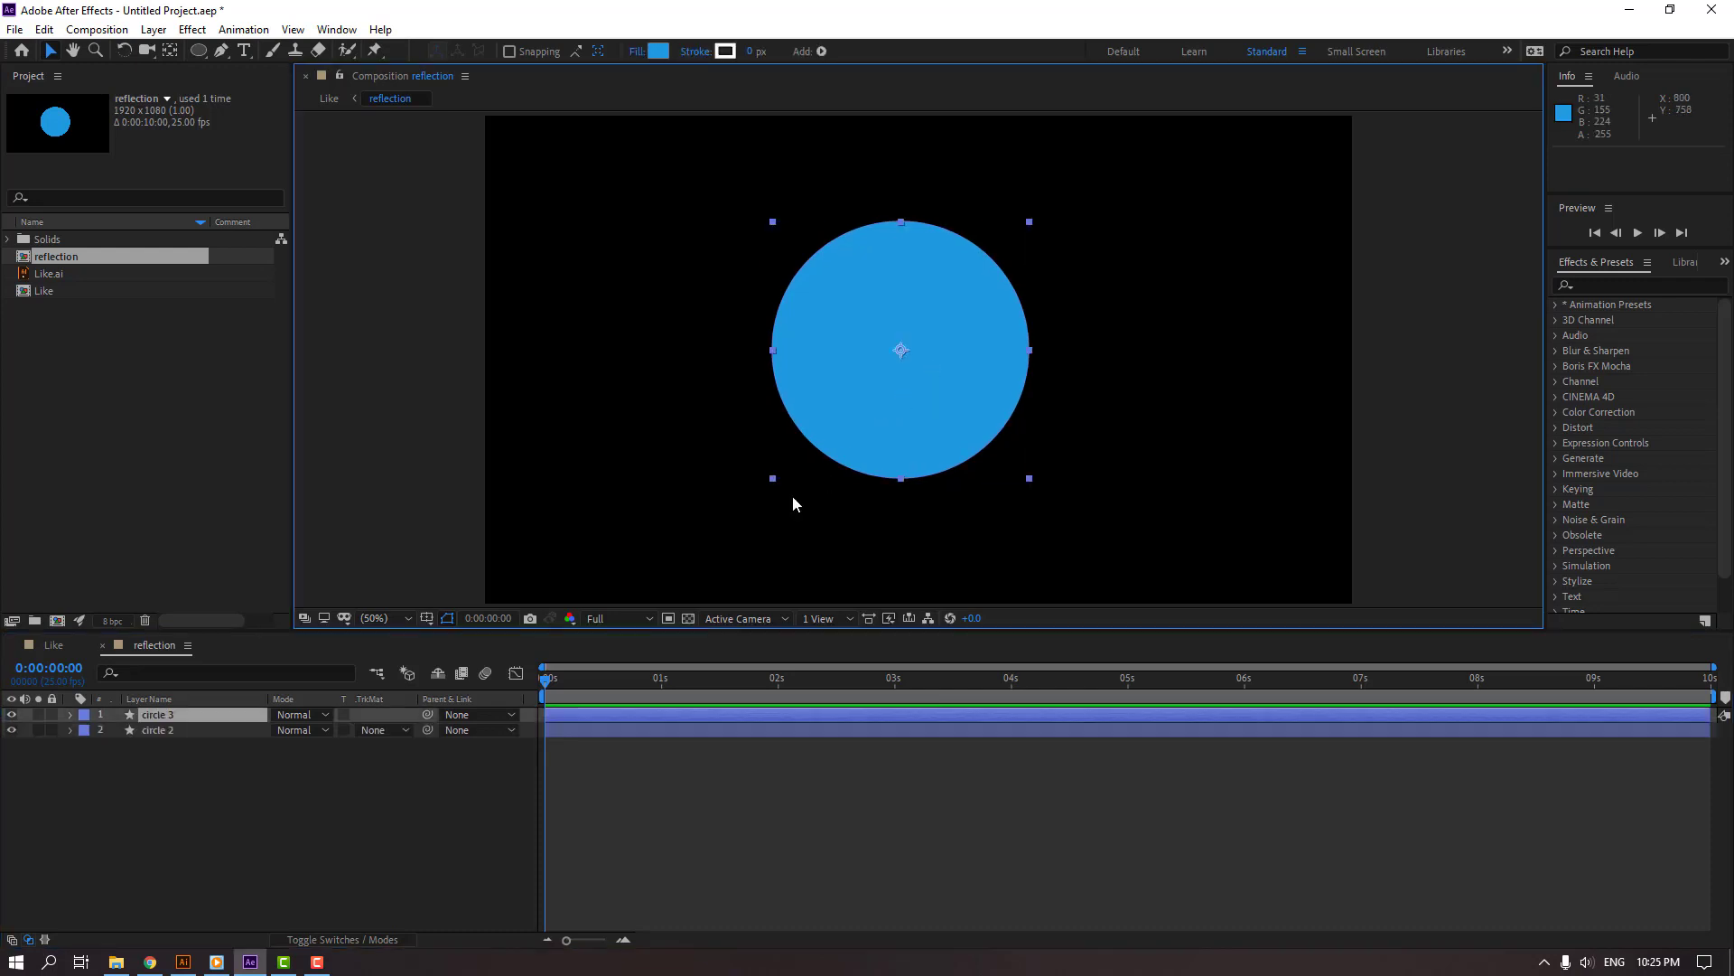
click(160, 732)
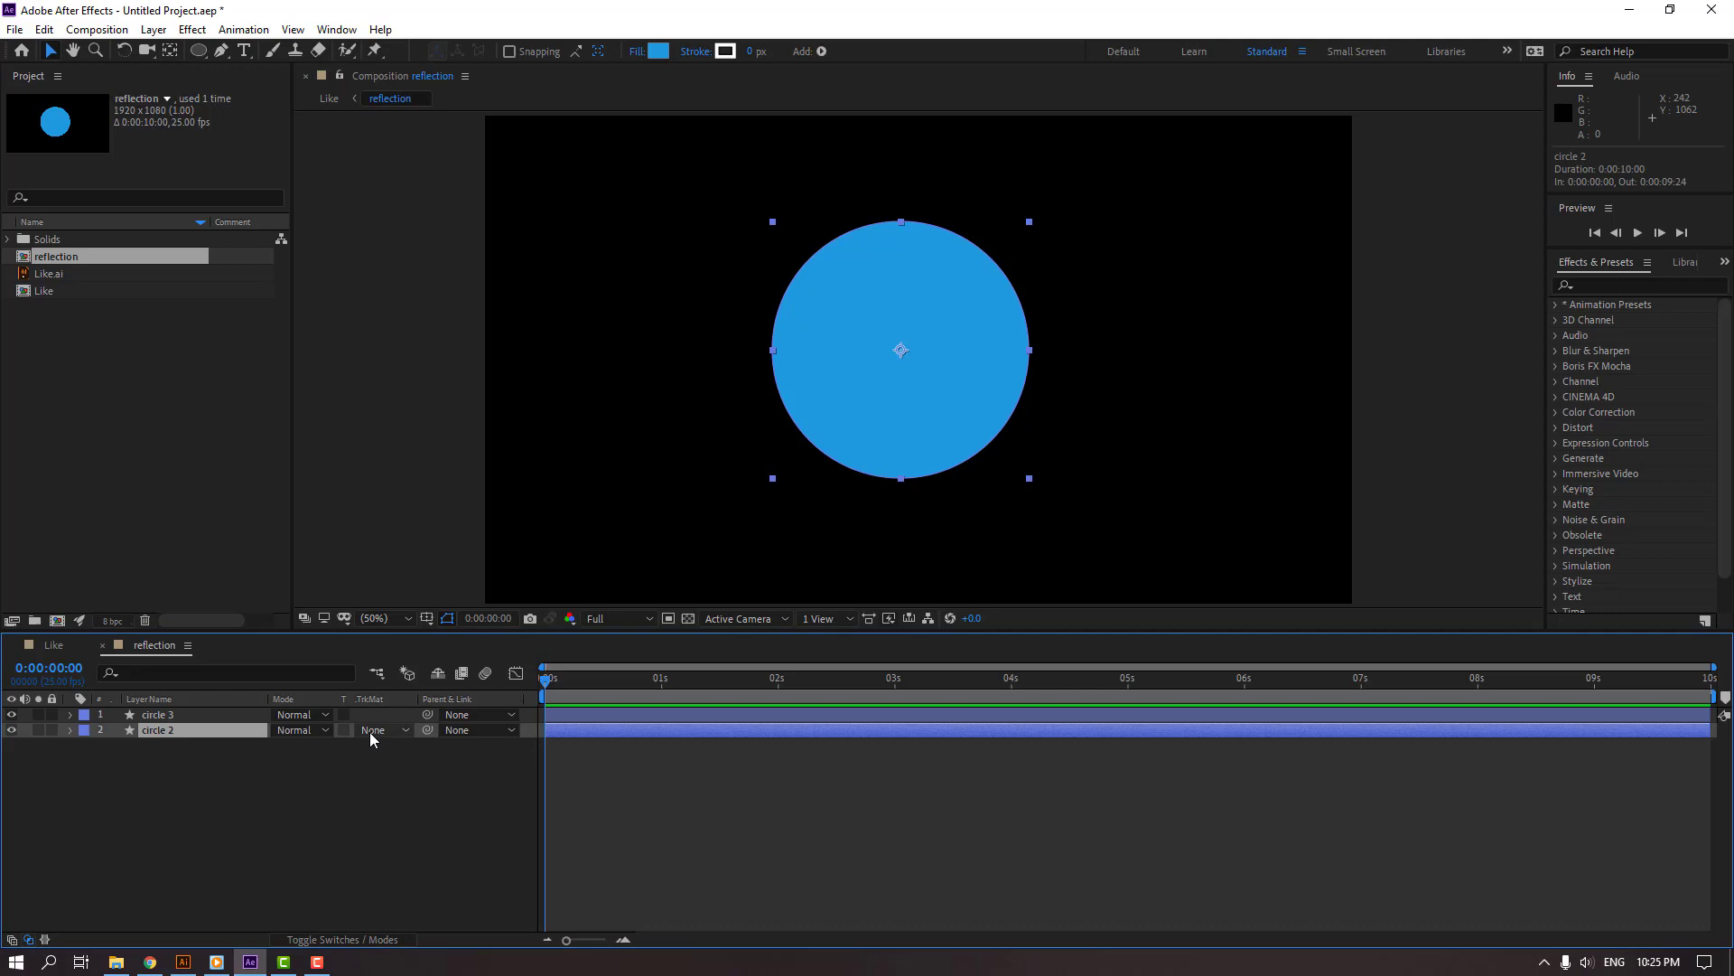
click(370, 732)
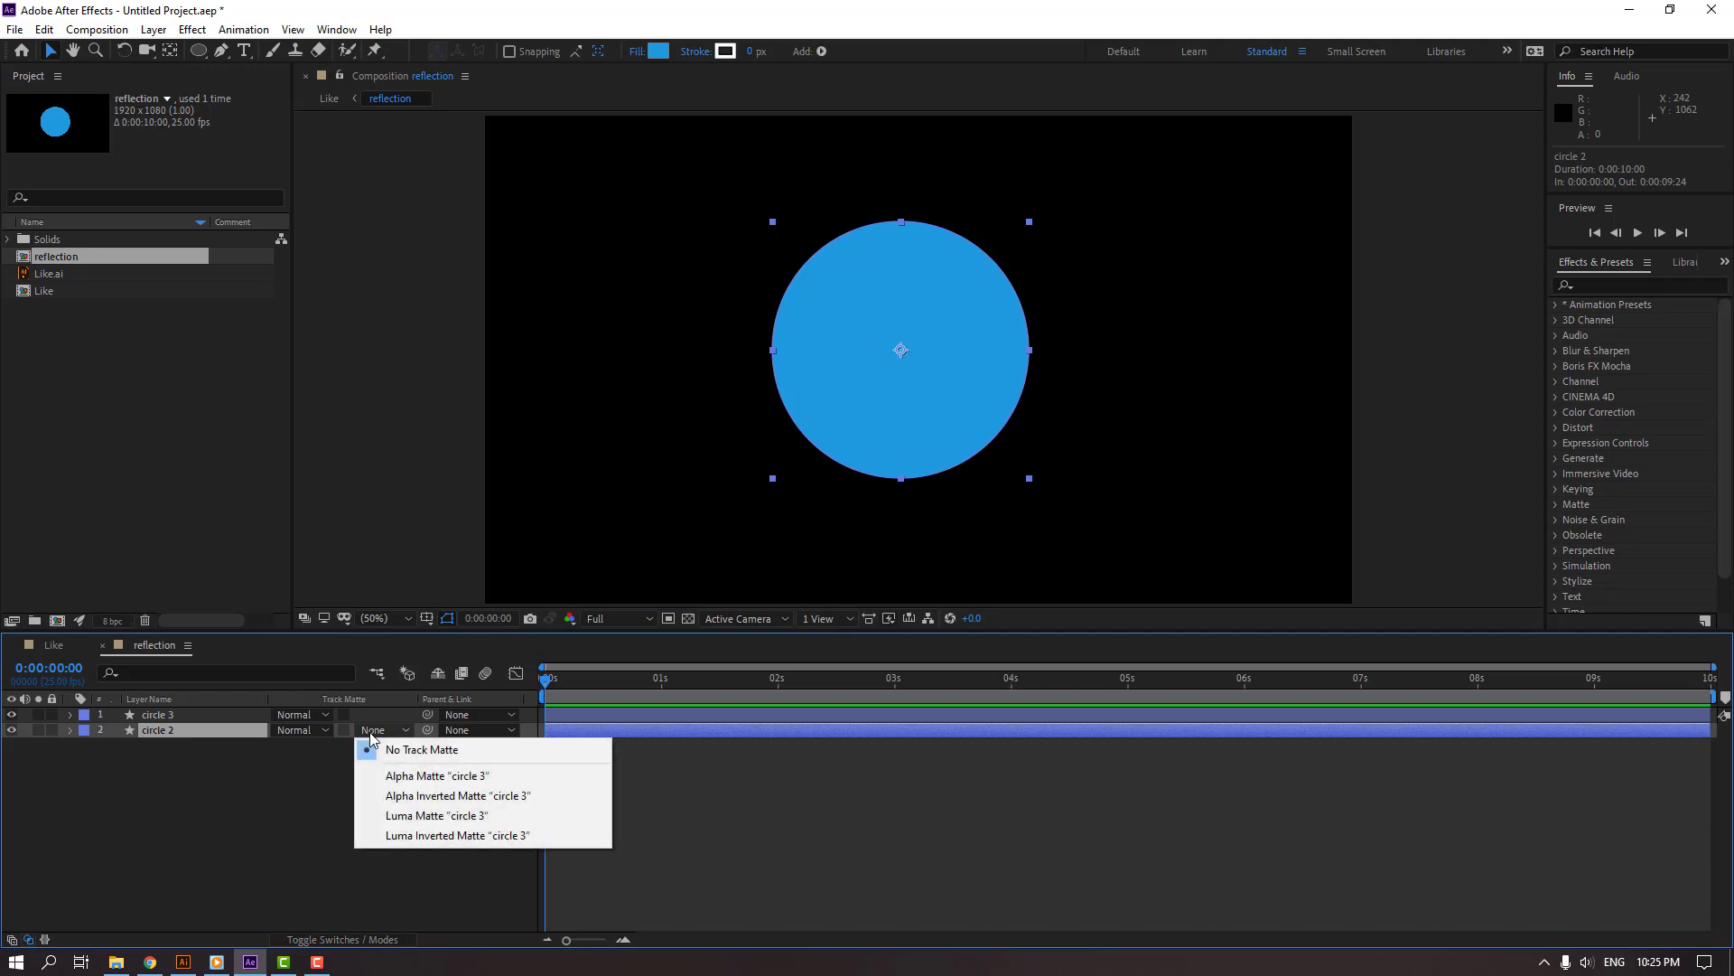
click(368, 790)
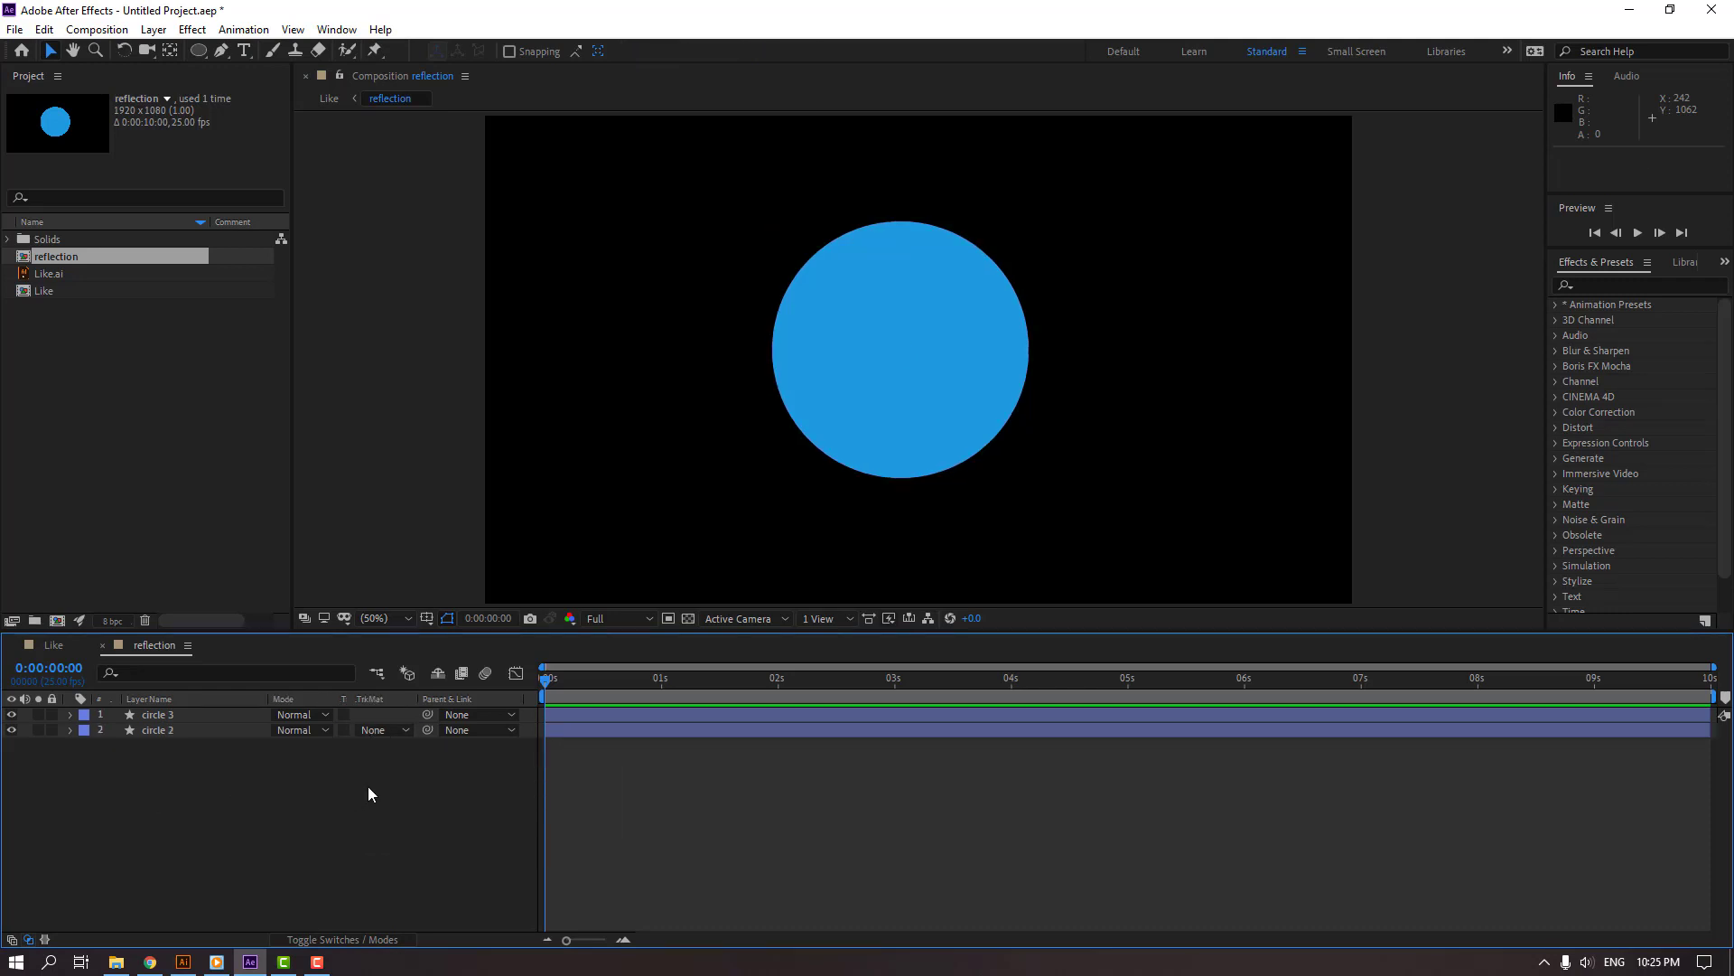
- Set circle 2's track matte to Alpha Inverted circle 3 and shift it up-left into a thin crescent
click(364, 944)
click(362, 944)
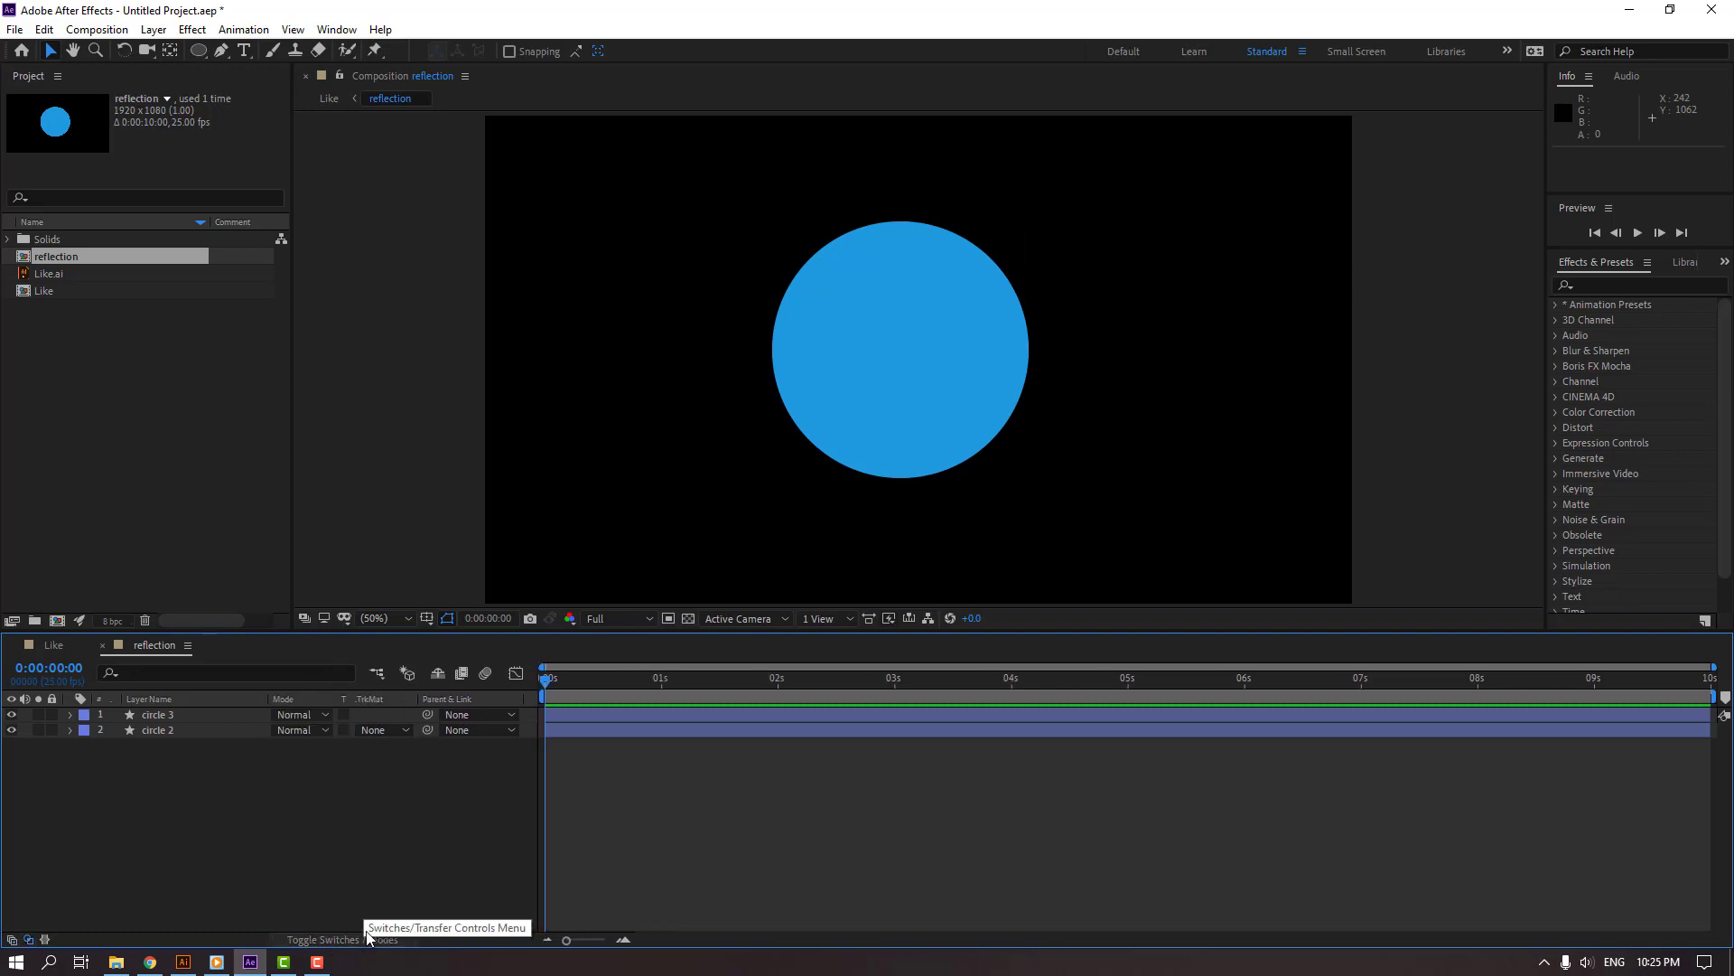
click(197, 734)
click(370, 731)
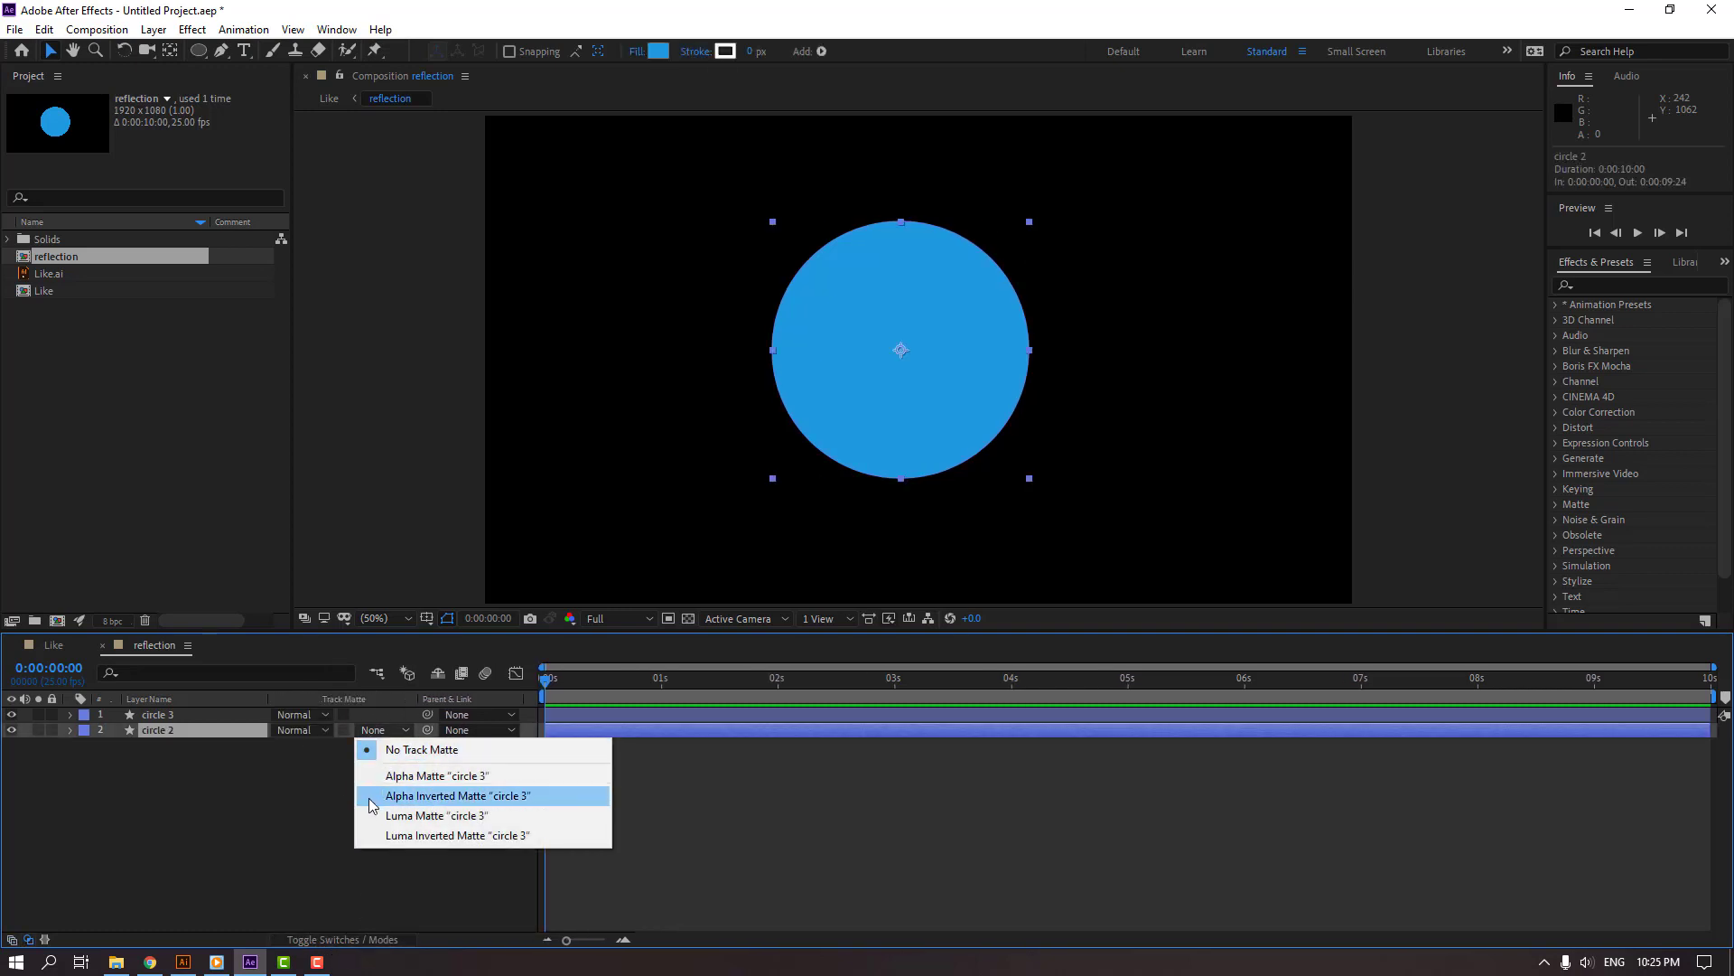
click(528, 797)
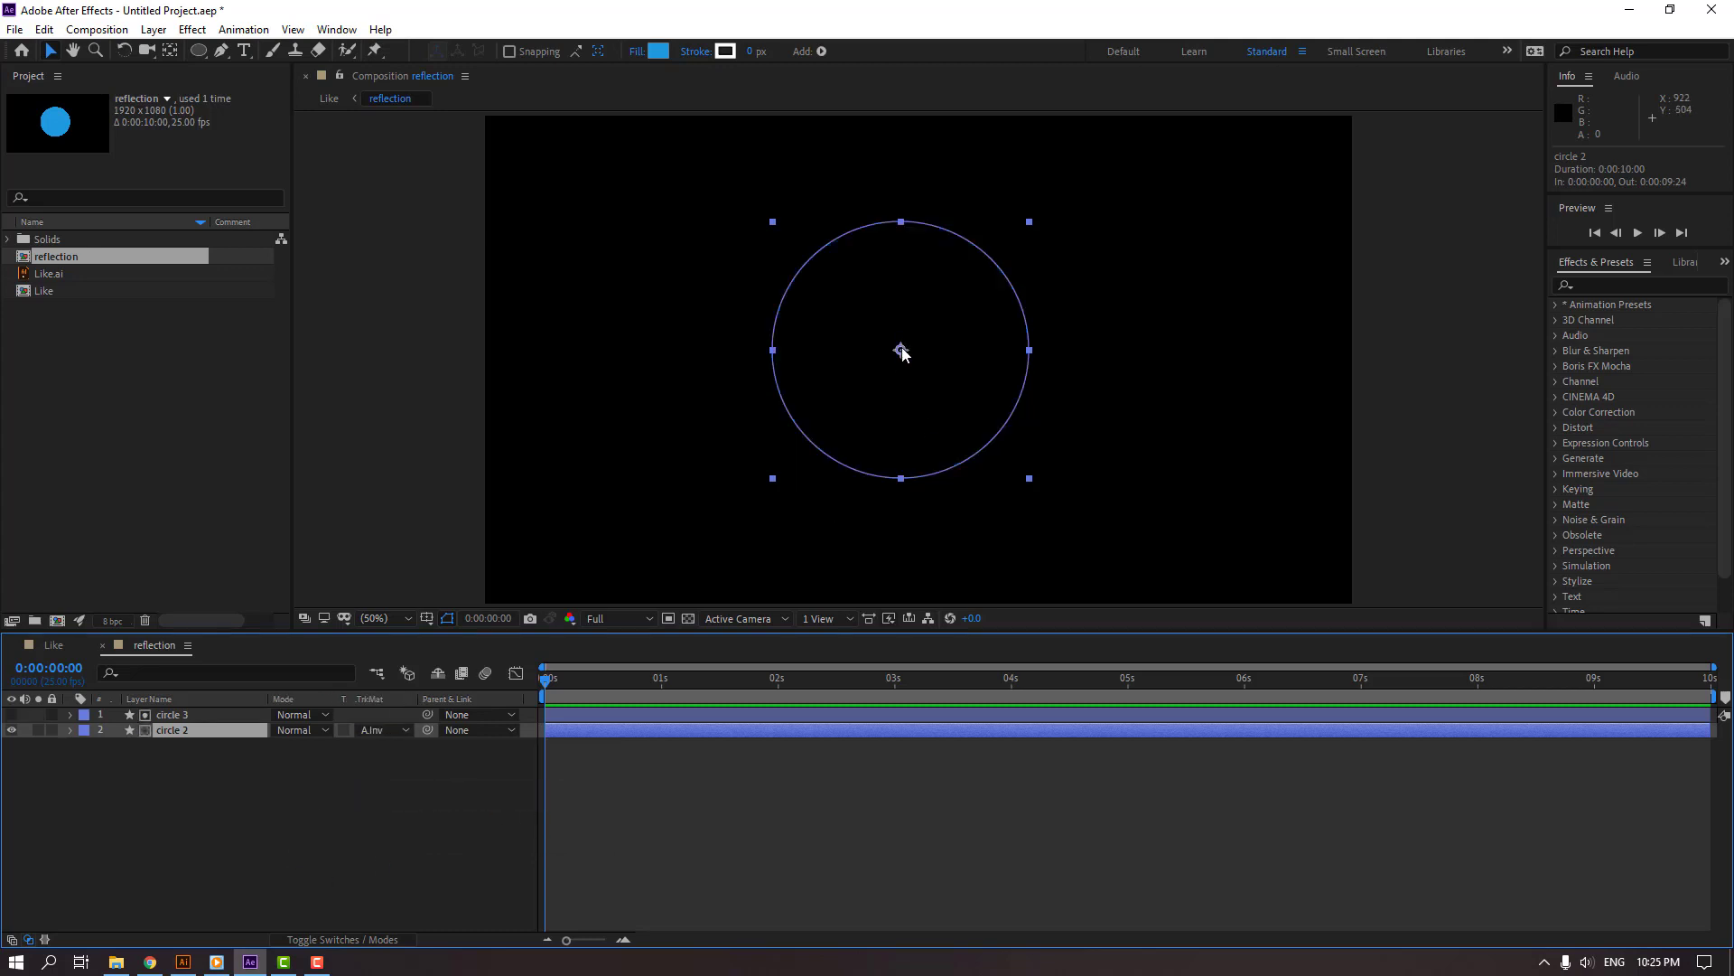
mouse_move(901, 352)
mouse_down()
mouse_move(837, 298)
mouse_move(890, 340)
mouse_up()
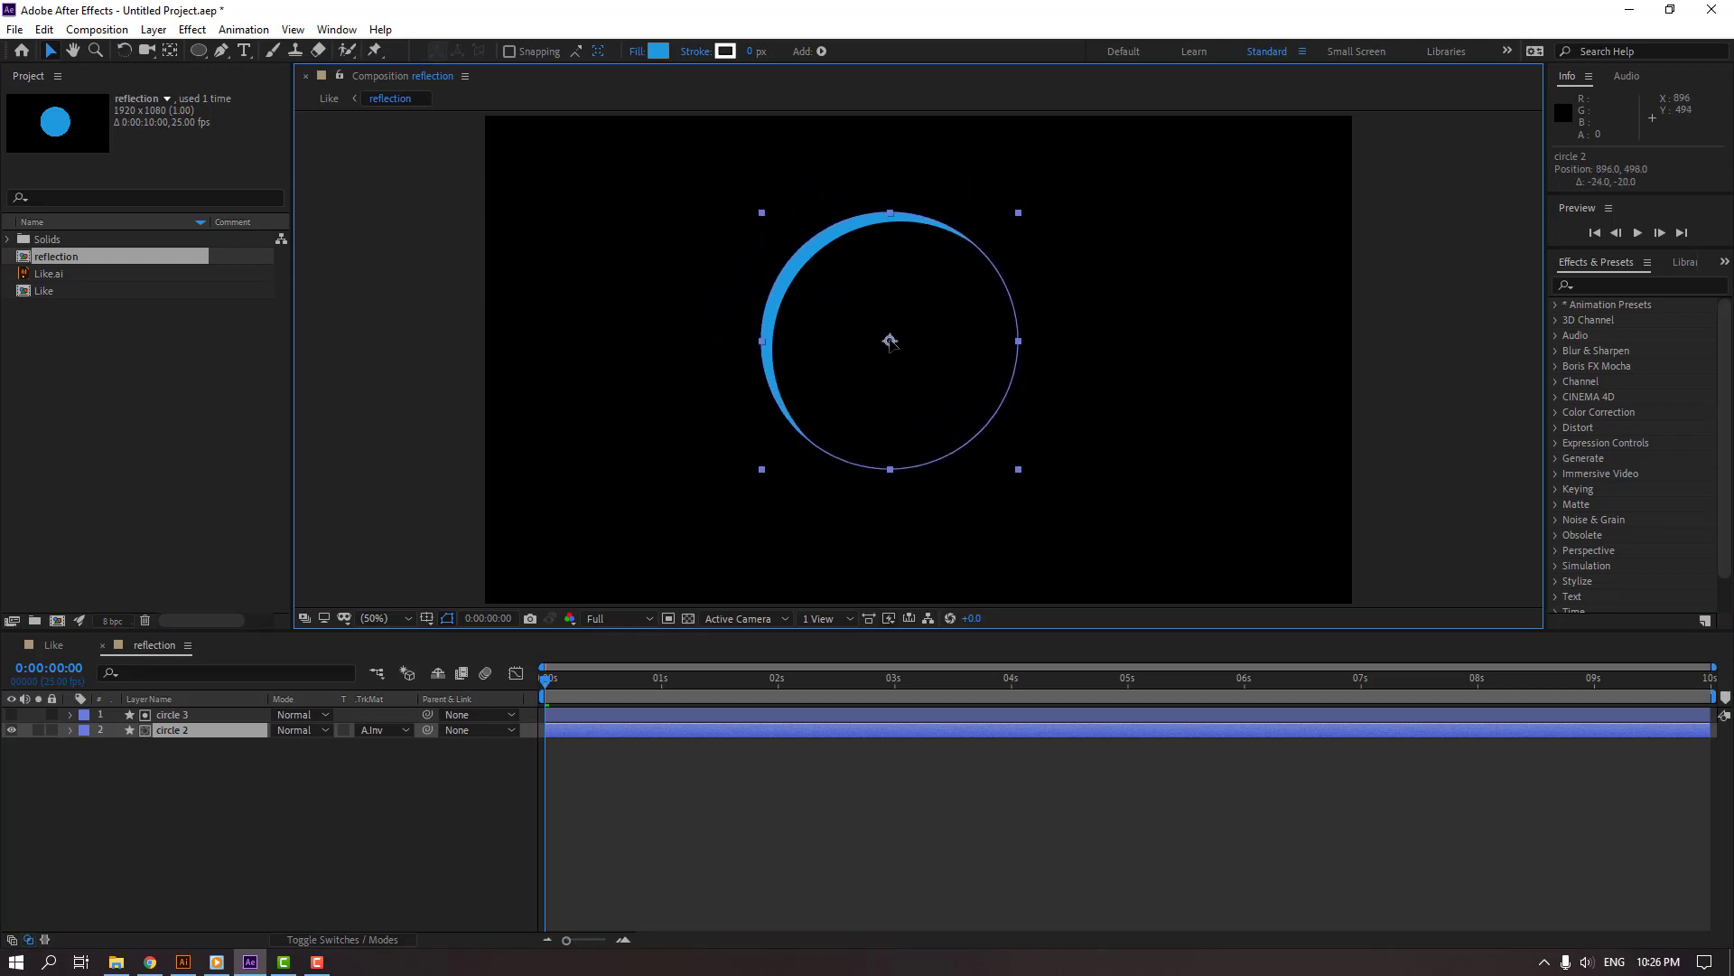
click(341, 762)
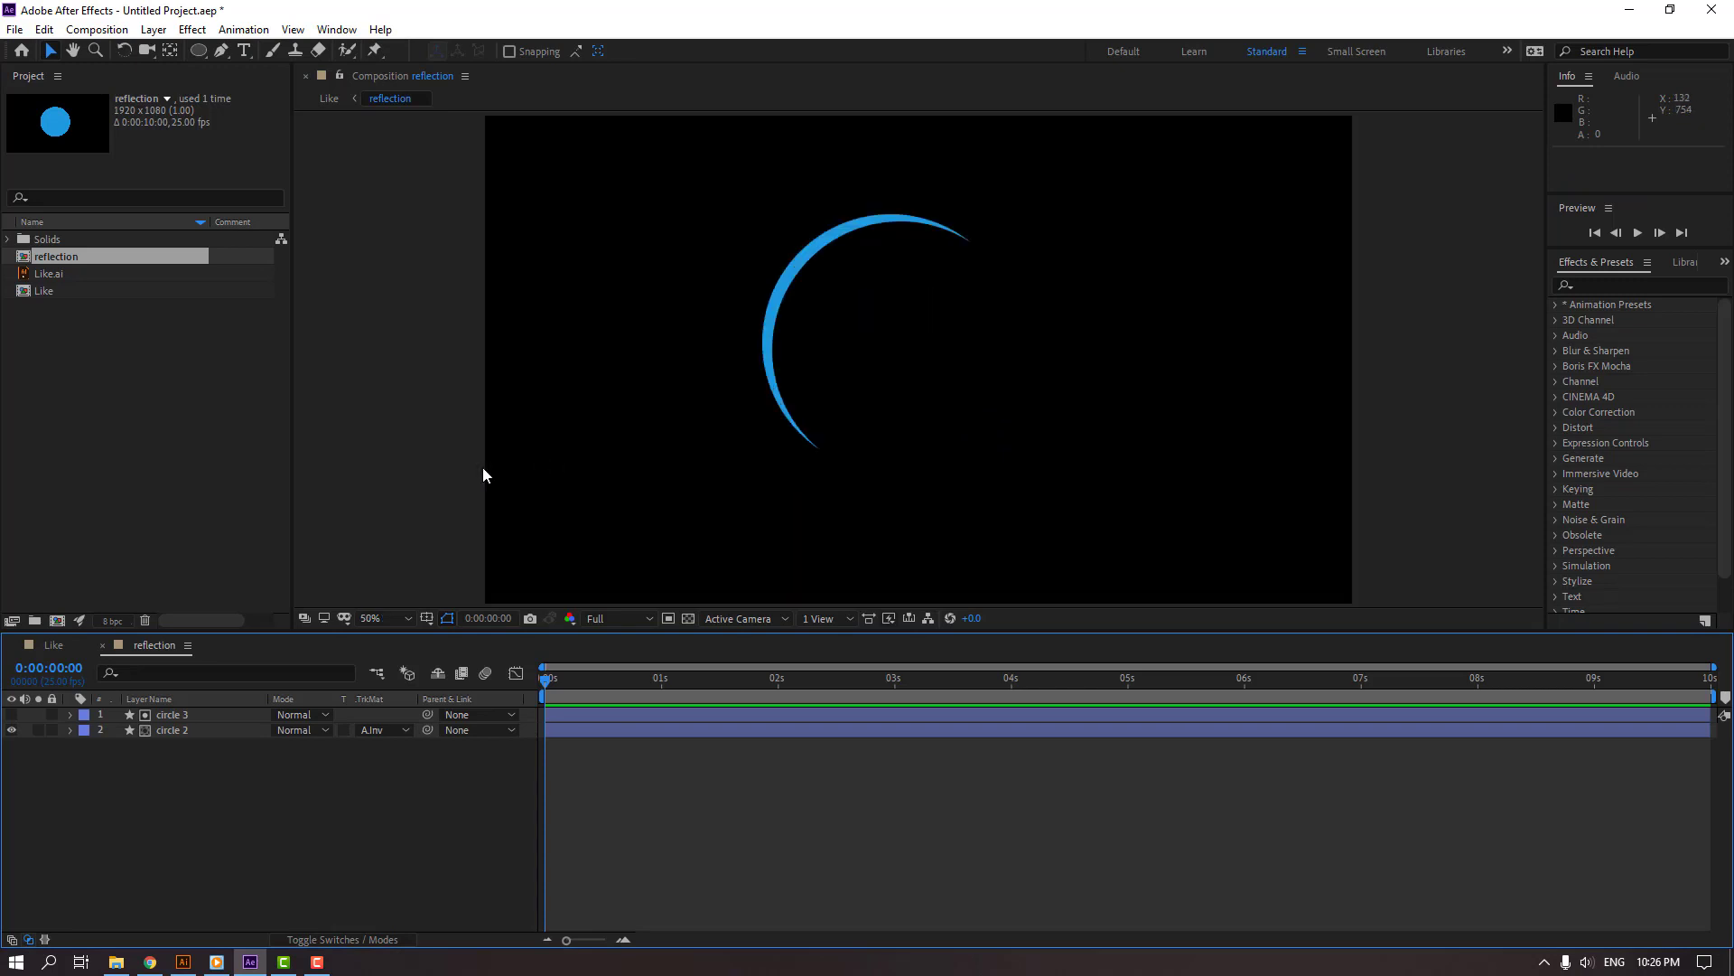
- In the Like composition, zoom to 100% and nudge the reflection down-right over the button
click(51, 647)
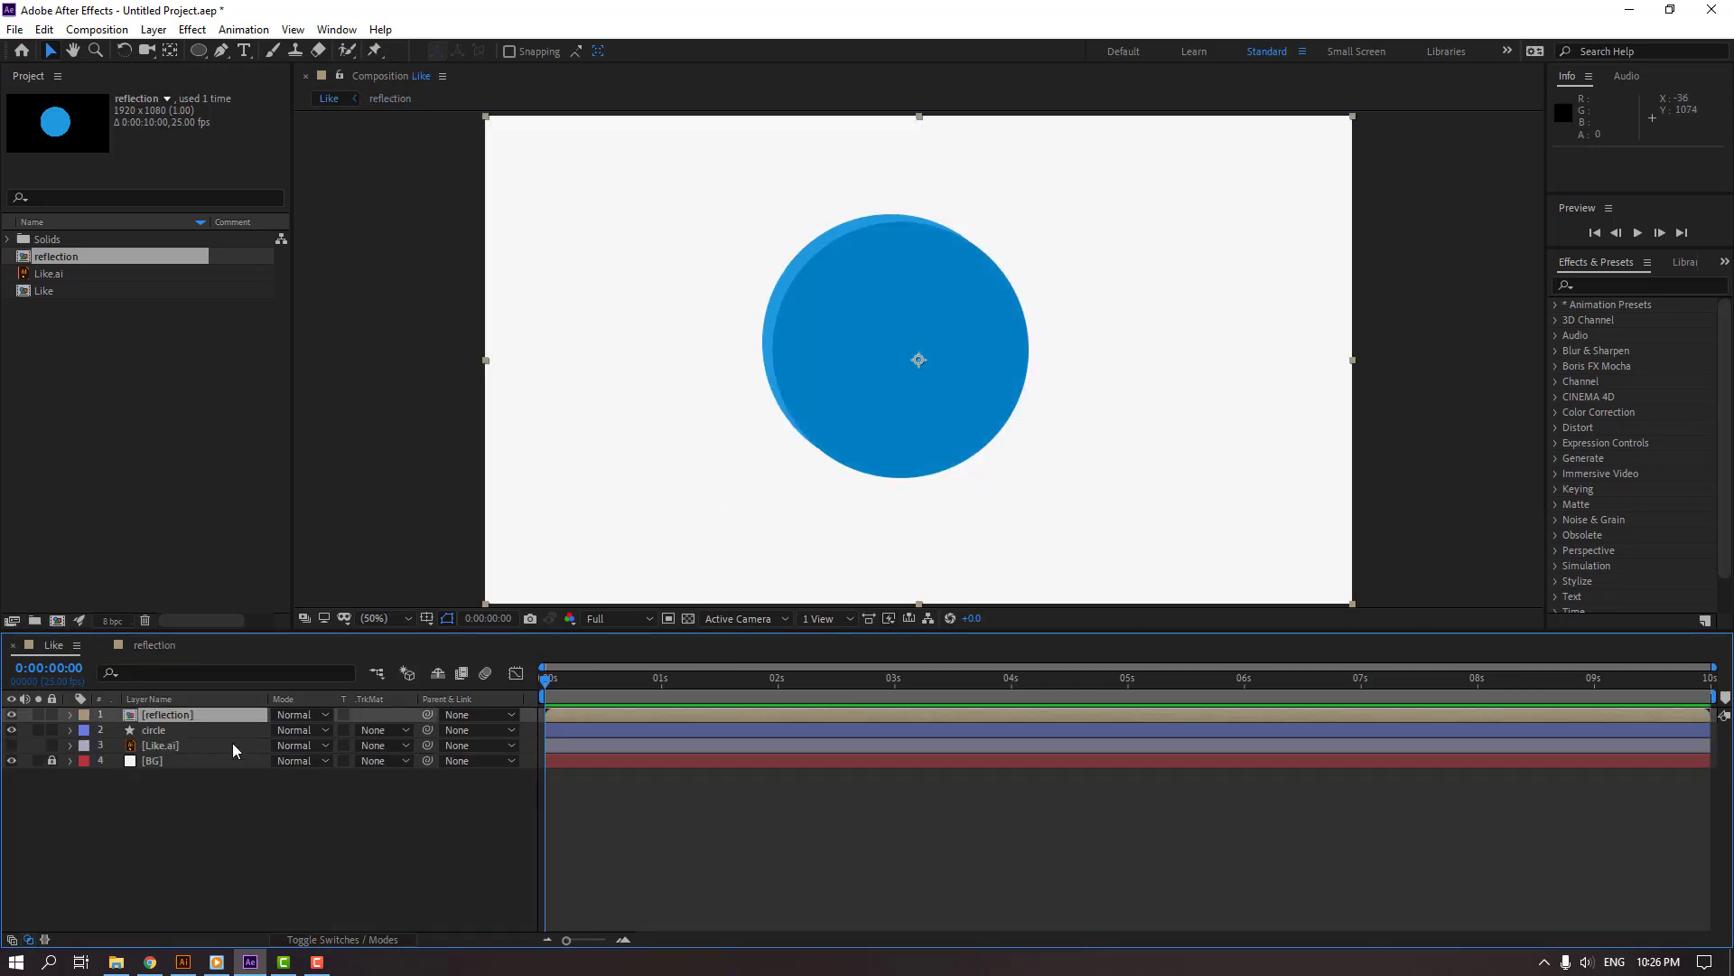
key(period)
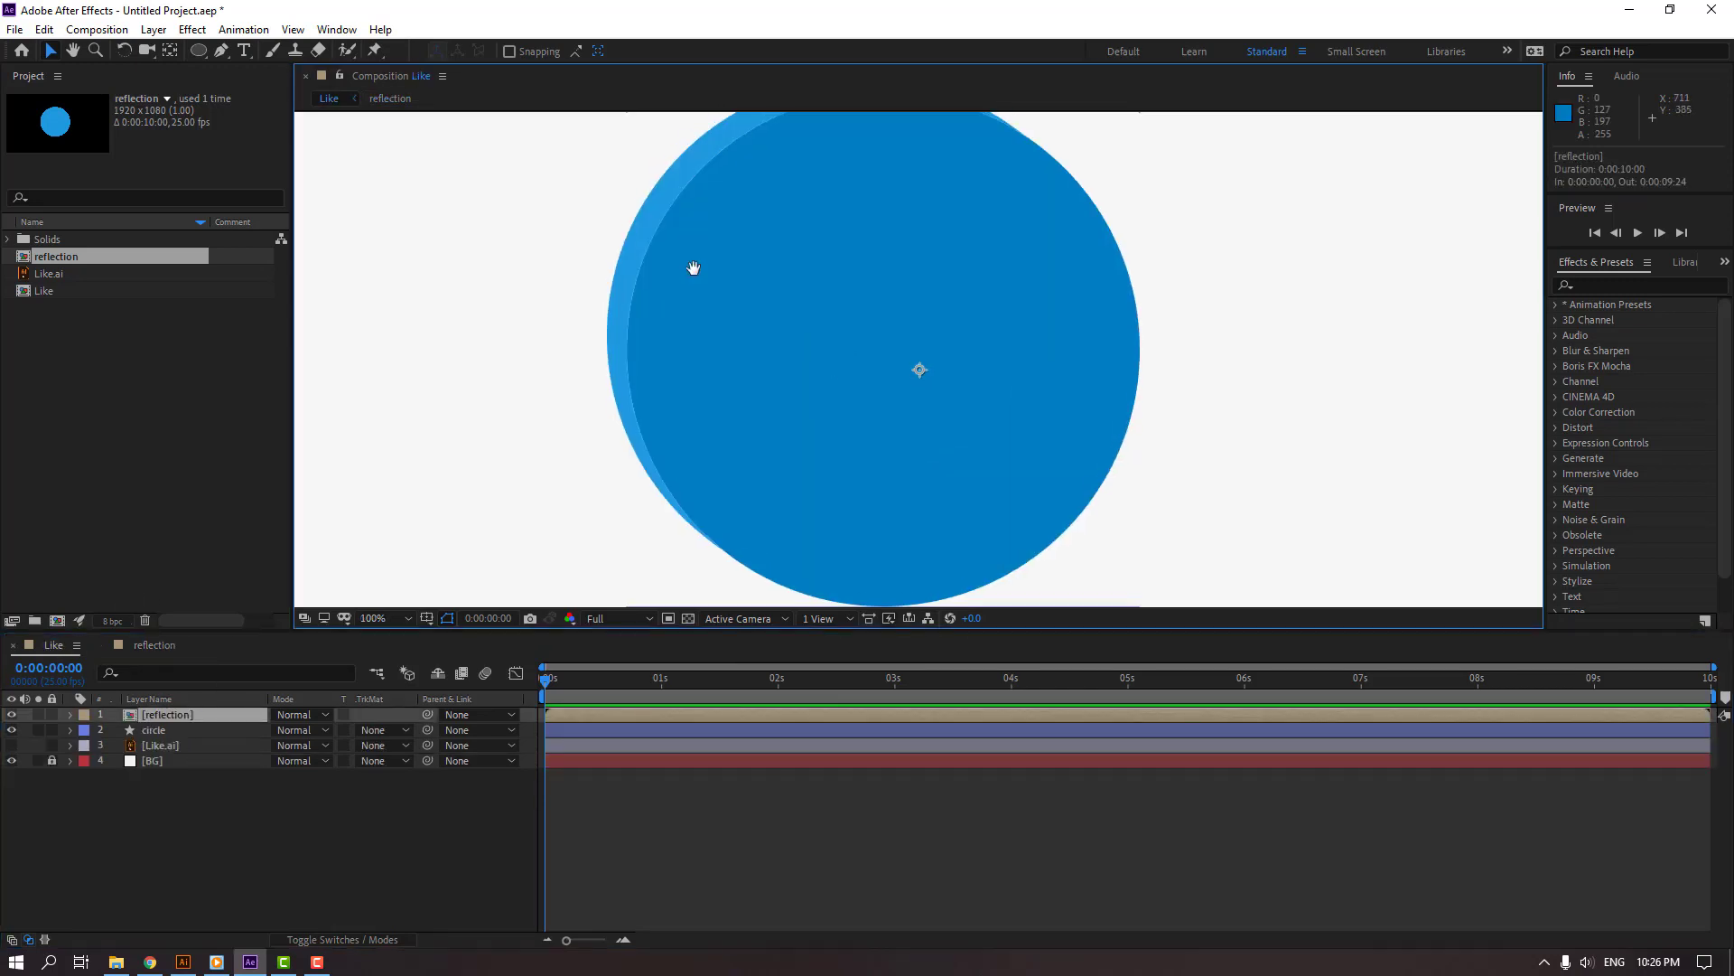
scroll(693, 267, up, 2)
drag(692, 242, 717, 264)
- Scale the reflection layer to 95% and move it up-left onto the button's rim
click(172, 716)
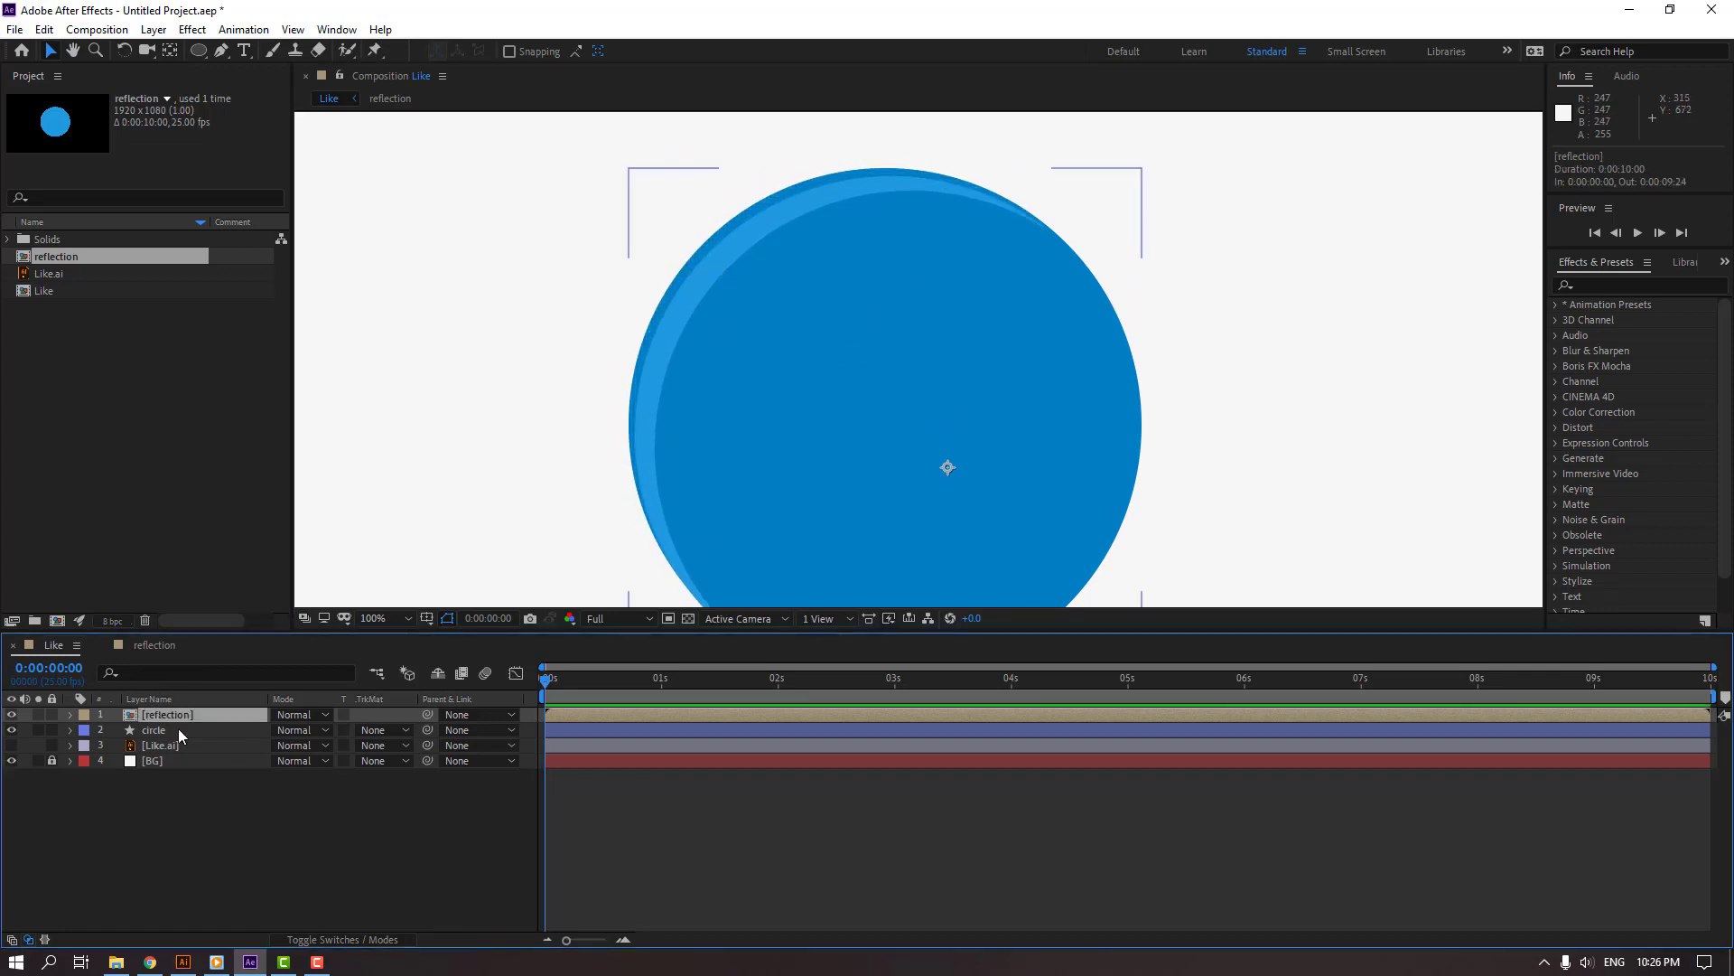
key(s)
click(301, 729)
text(9)
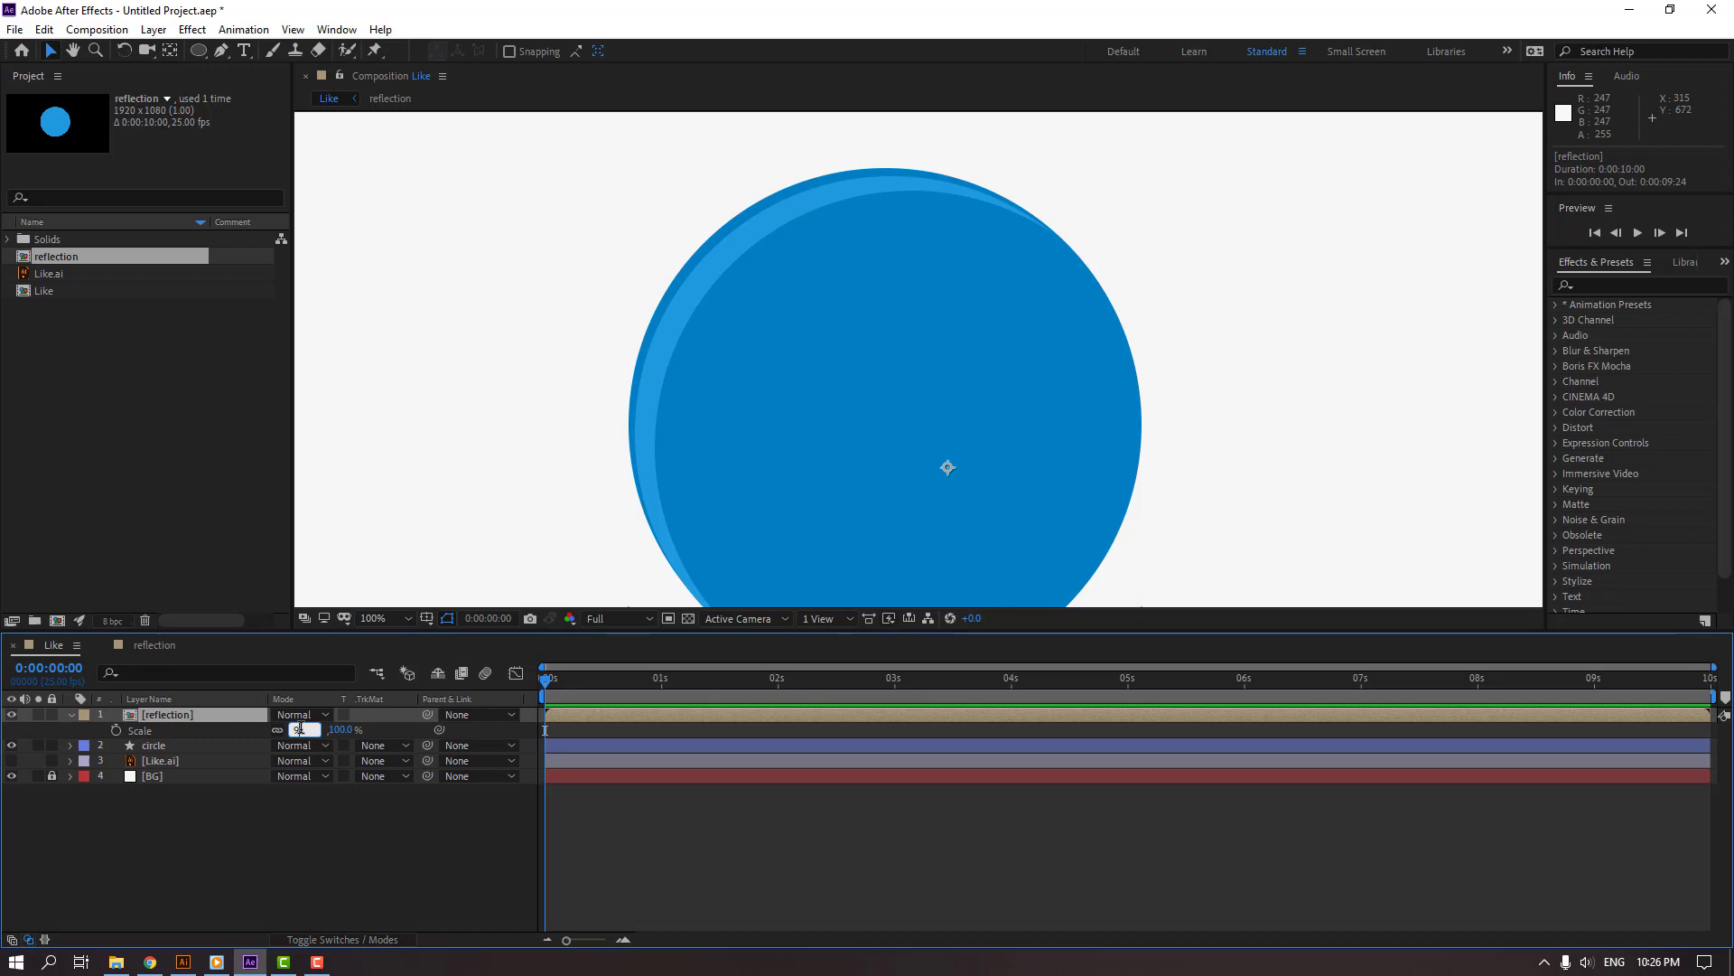
text(5)
key(Return)
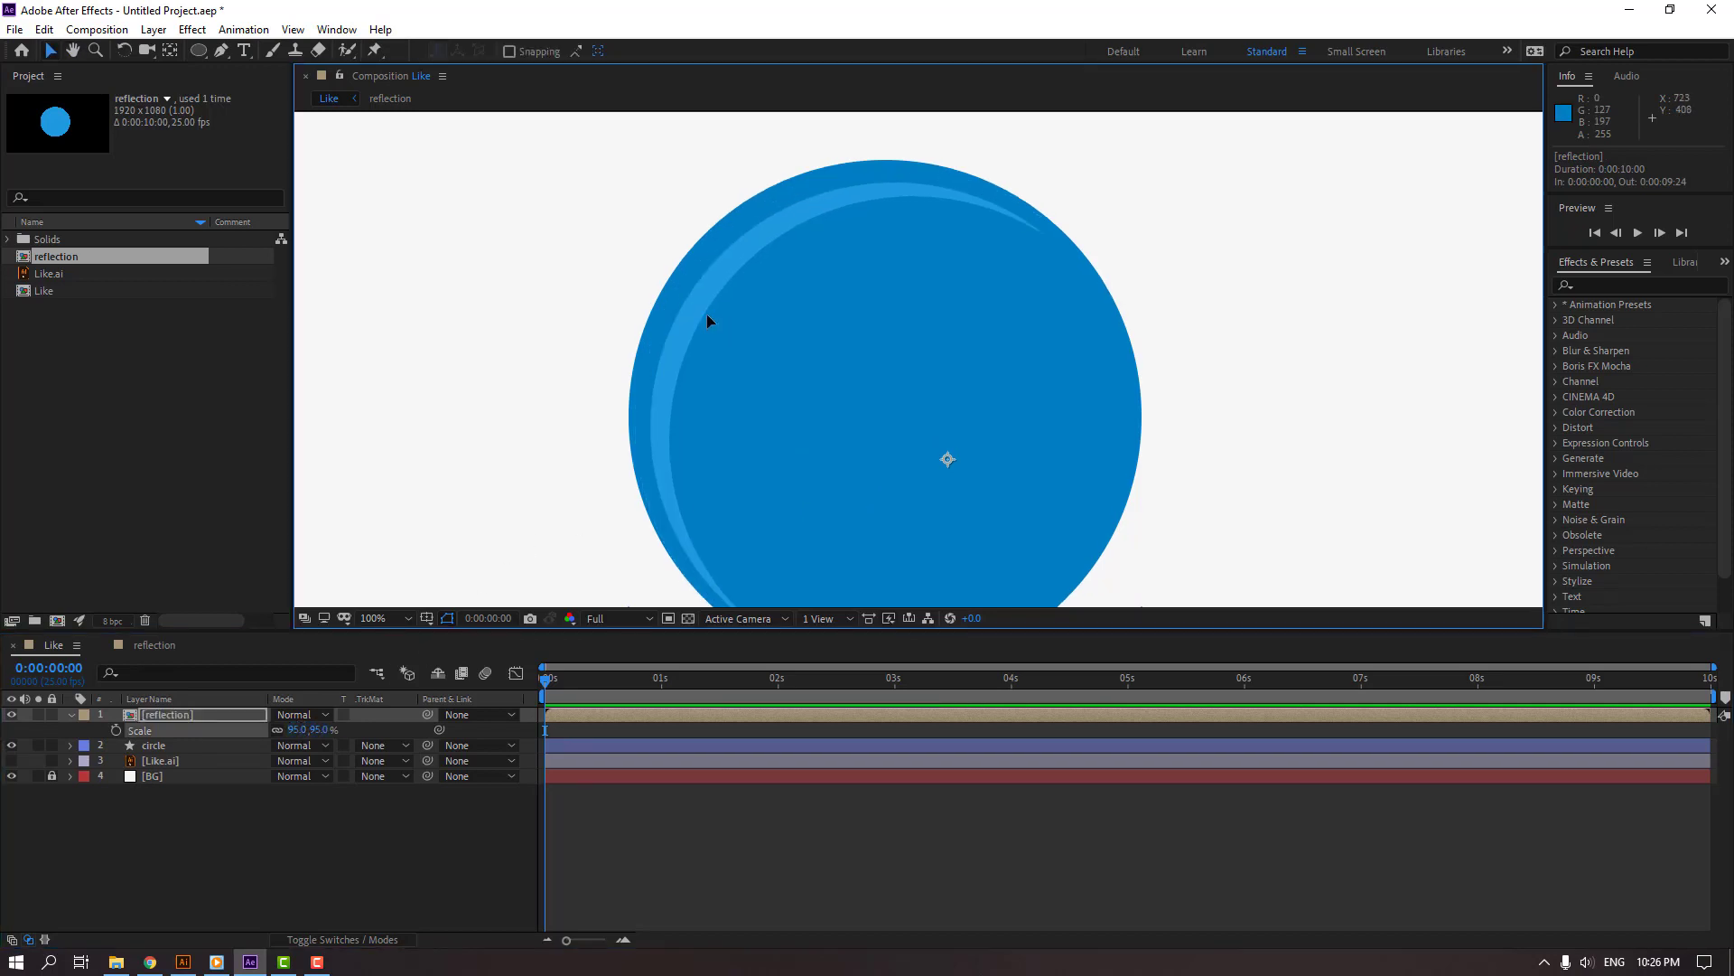
drag(707, 315, 691, 304)
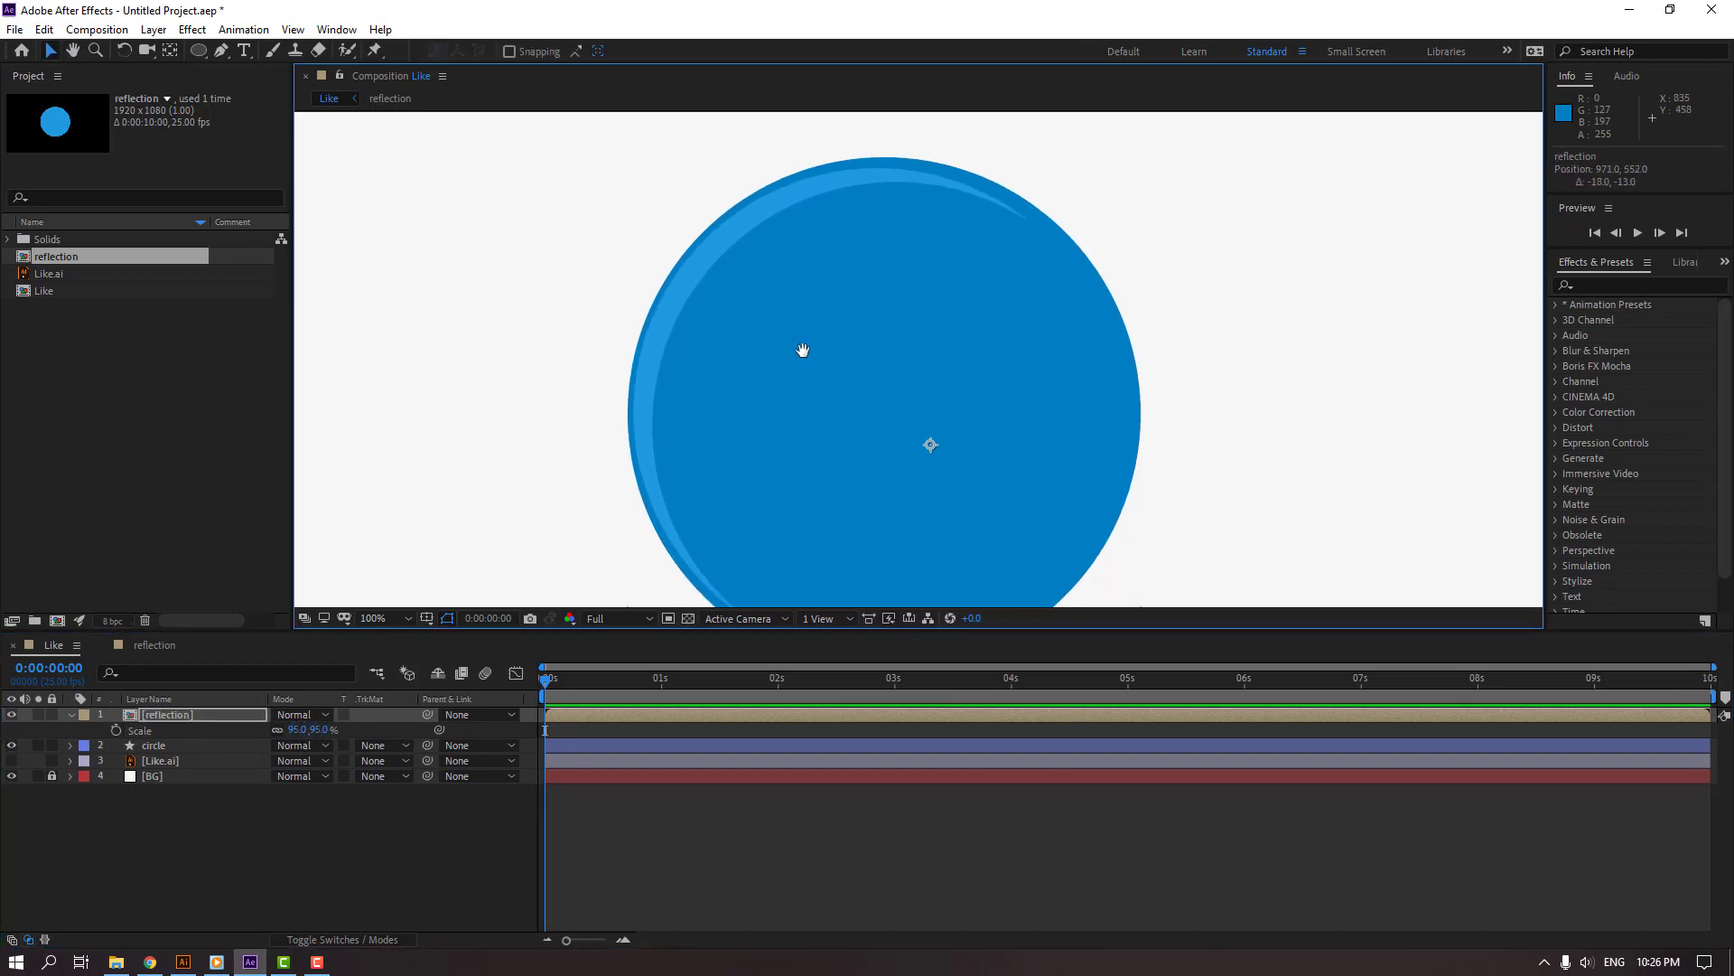
scroll(803, 351, down, 2)
click(448, 849)
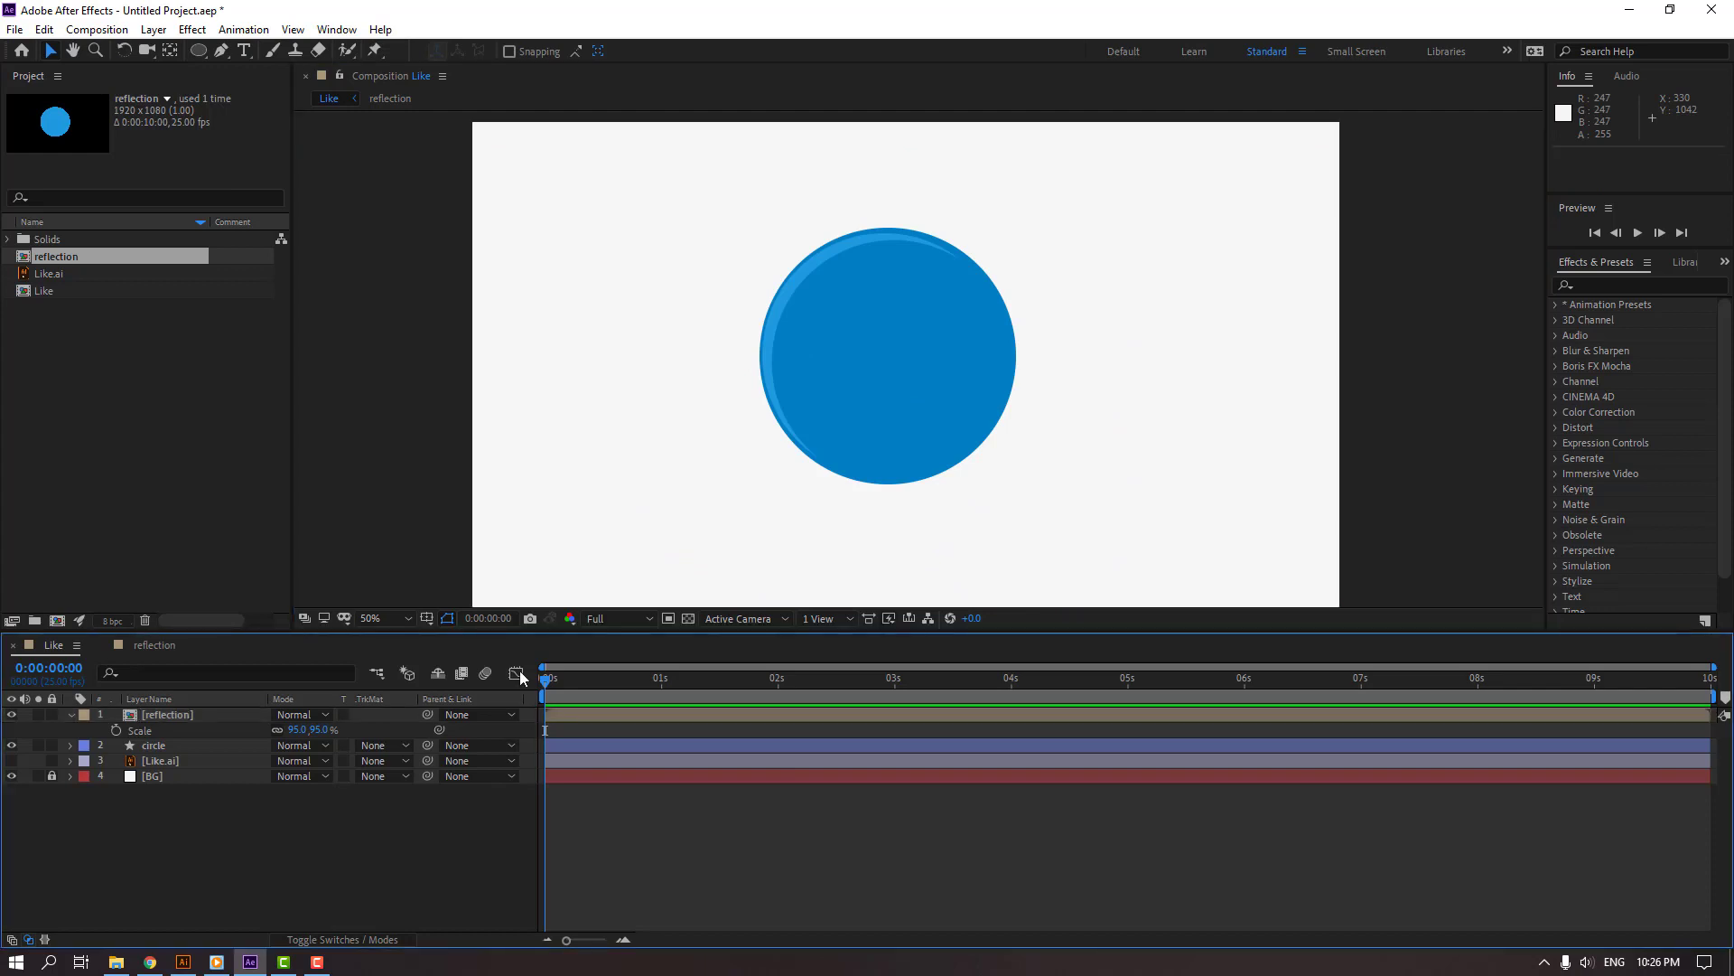
click(68, 716)
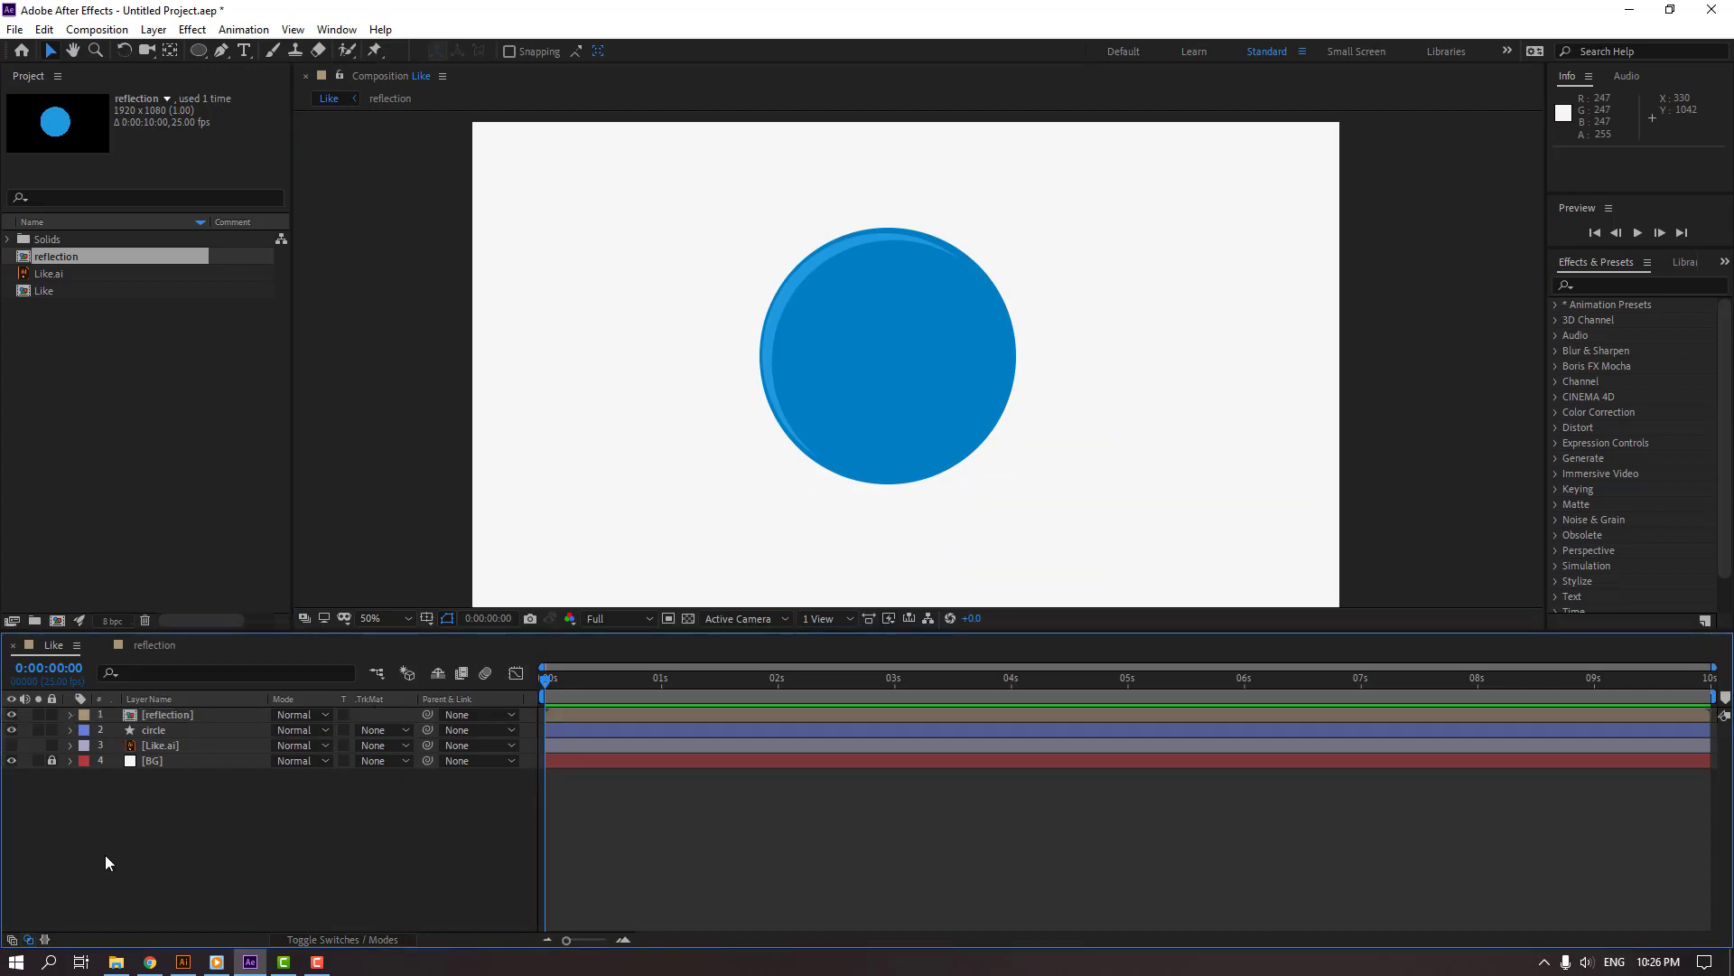
- Duplicate the circle layer and pre-compose the copy into a composition named shadow
click(145, 730)
key(ctrl+d)
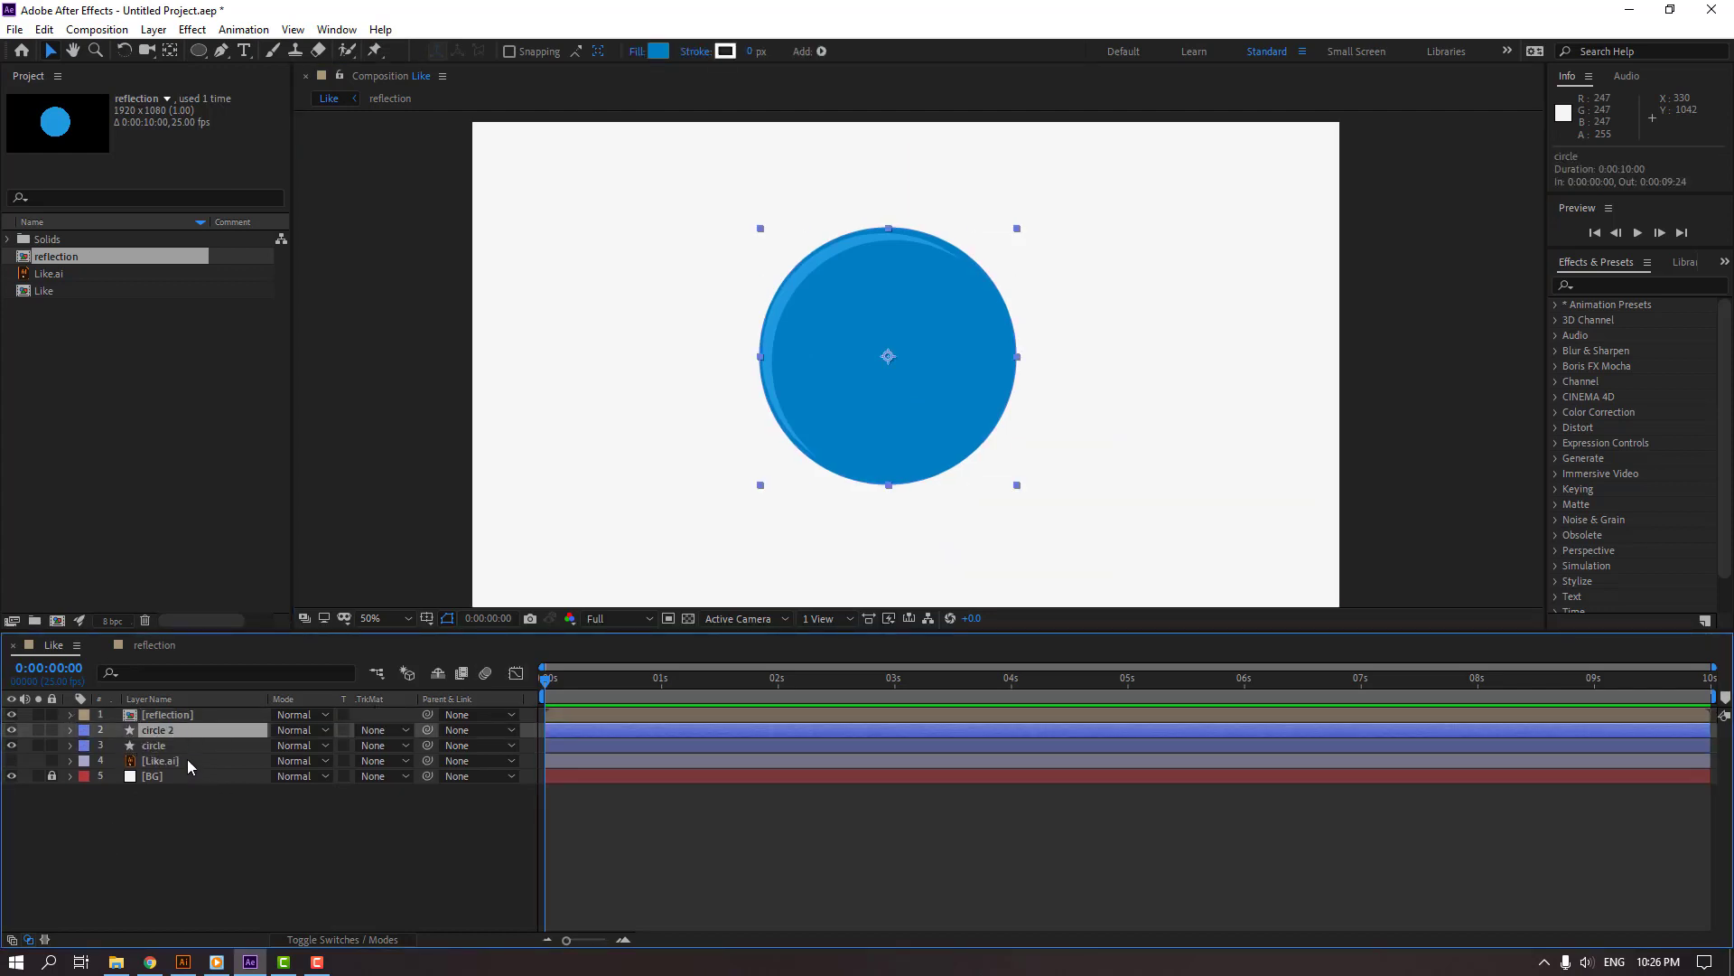
right_click(161, 732)
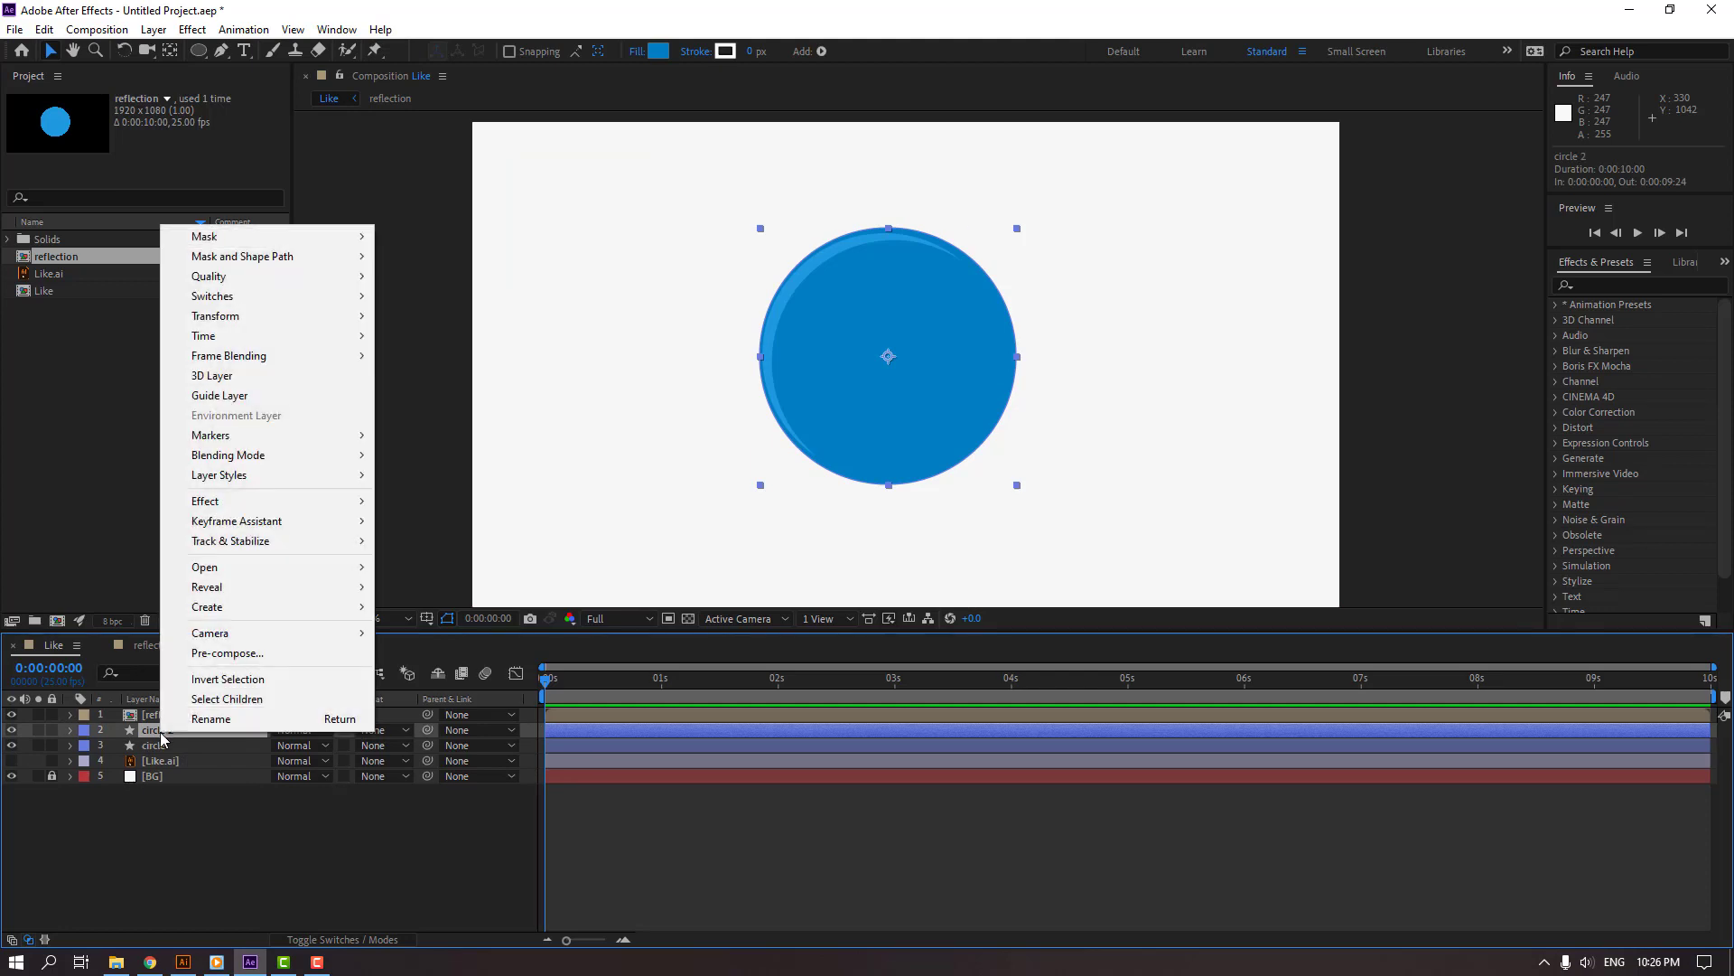
click(242, 653)
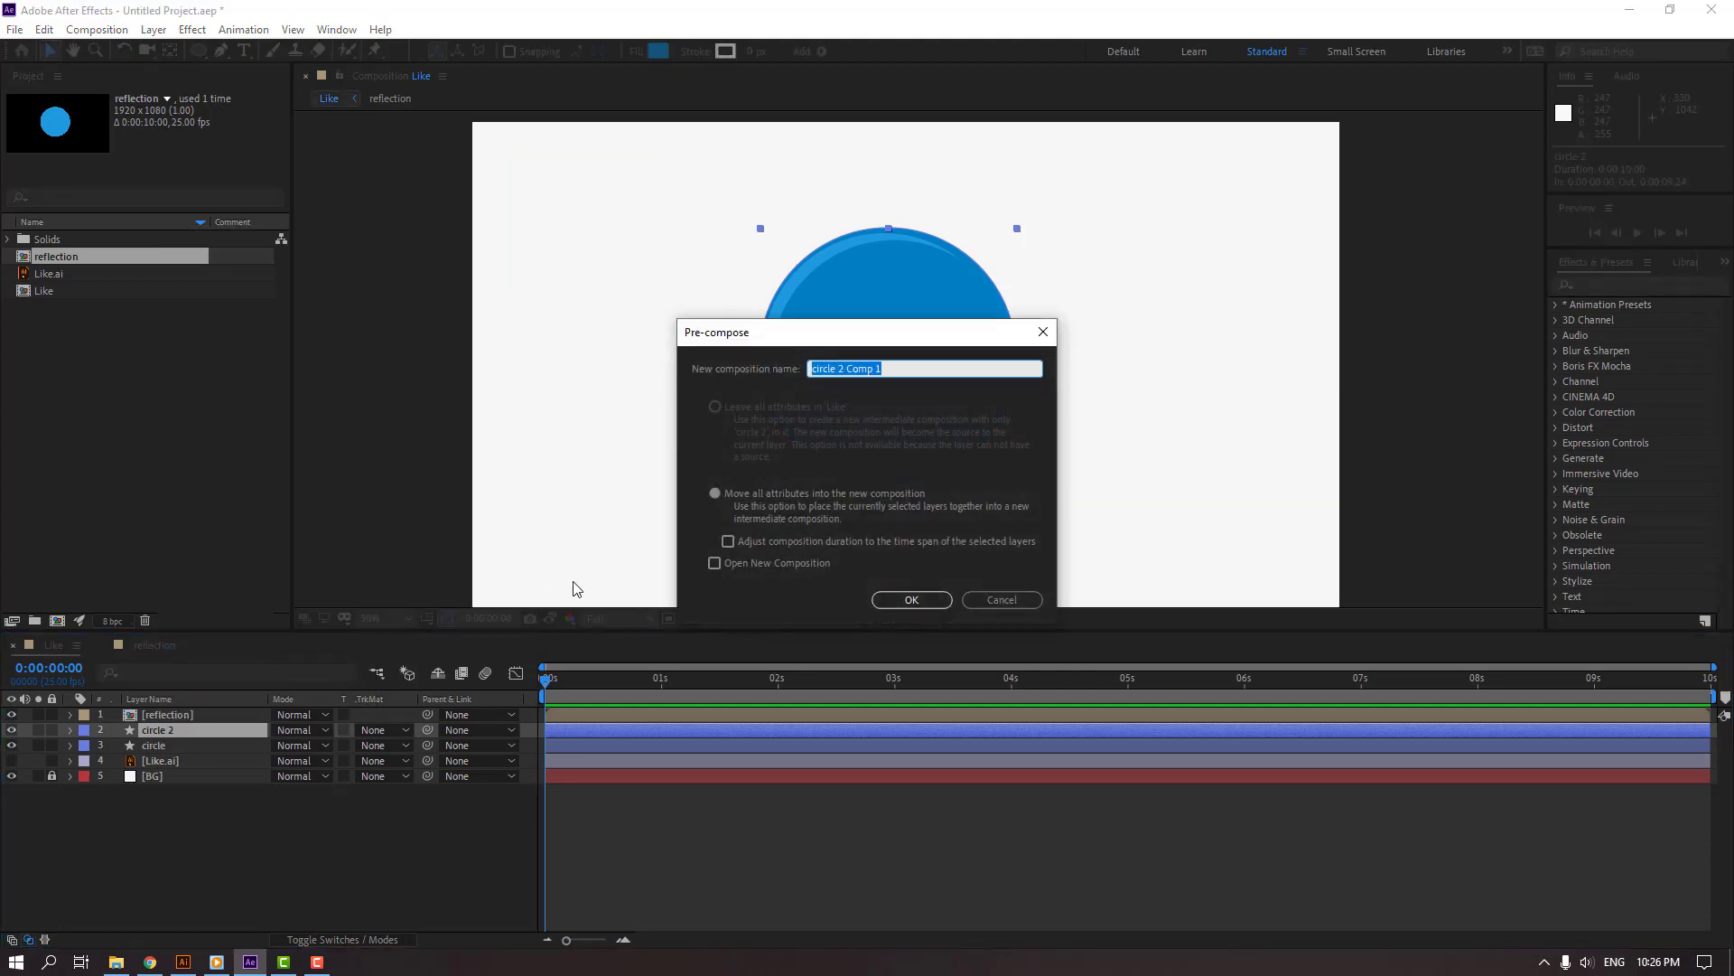
text(shadow)
click(905, 603)
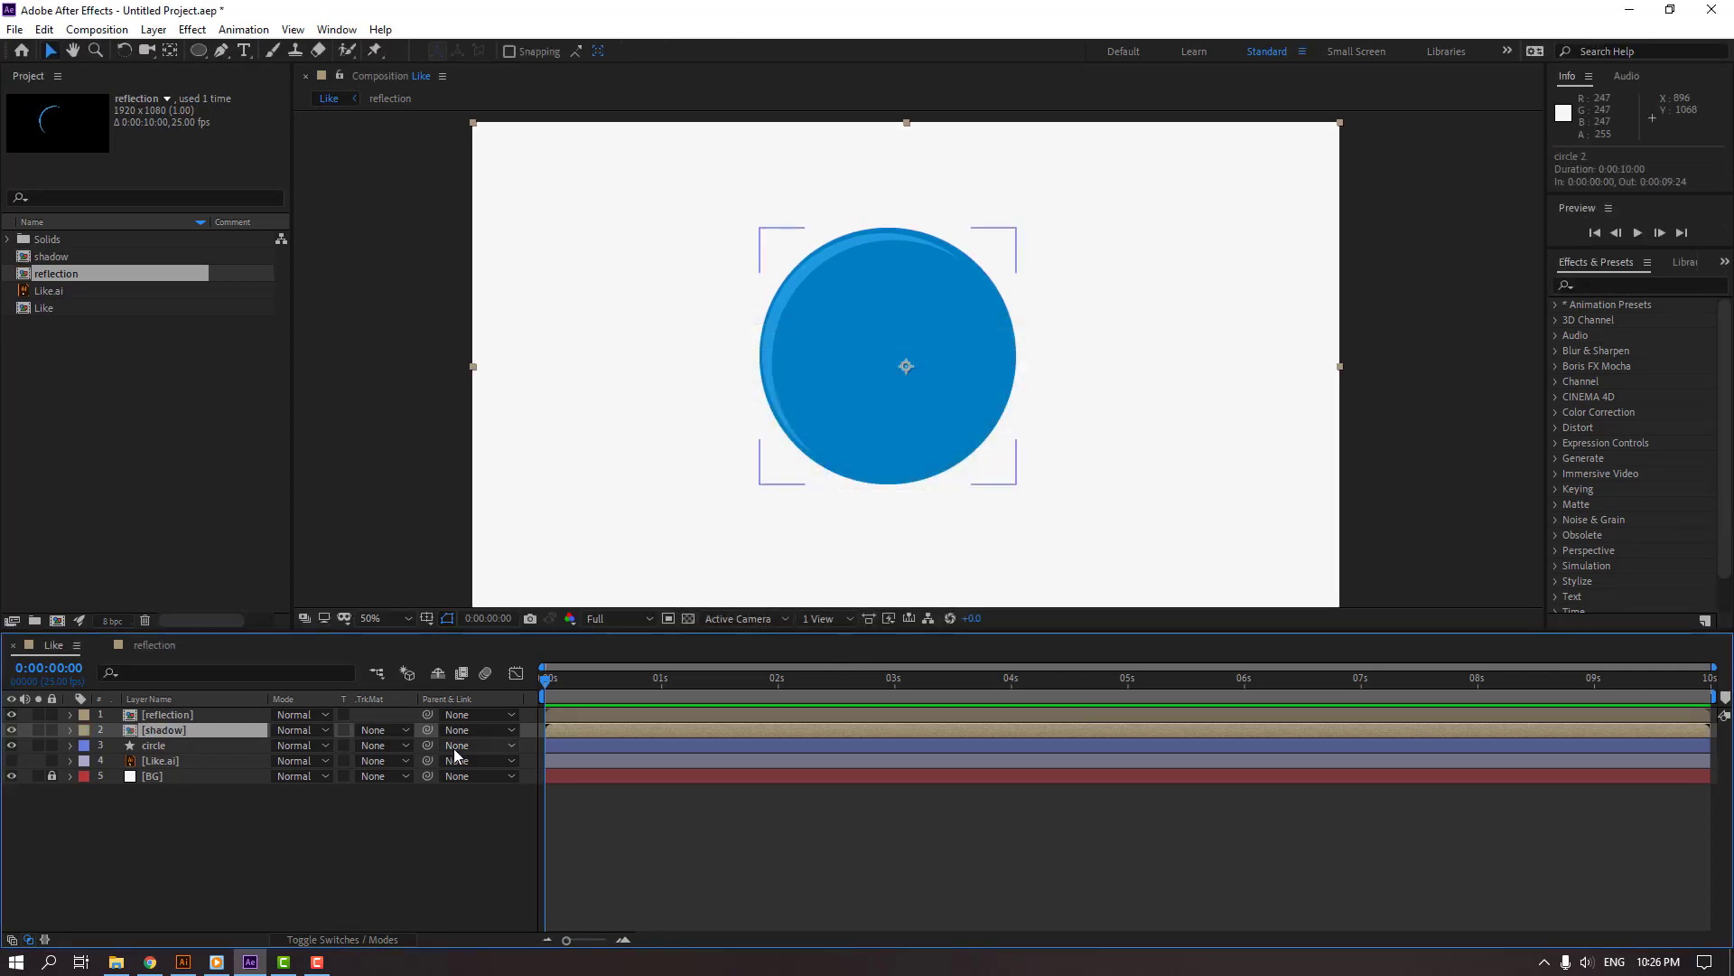
- Inside the shadow comp, change circle 2's fill to a brighter sampled blue
double_click(164, 729)
click(919, 312)
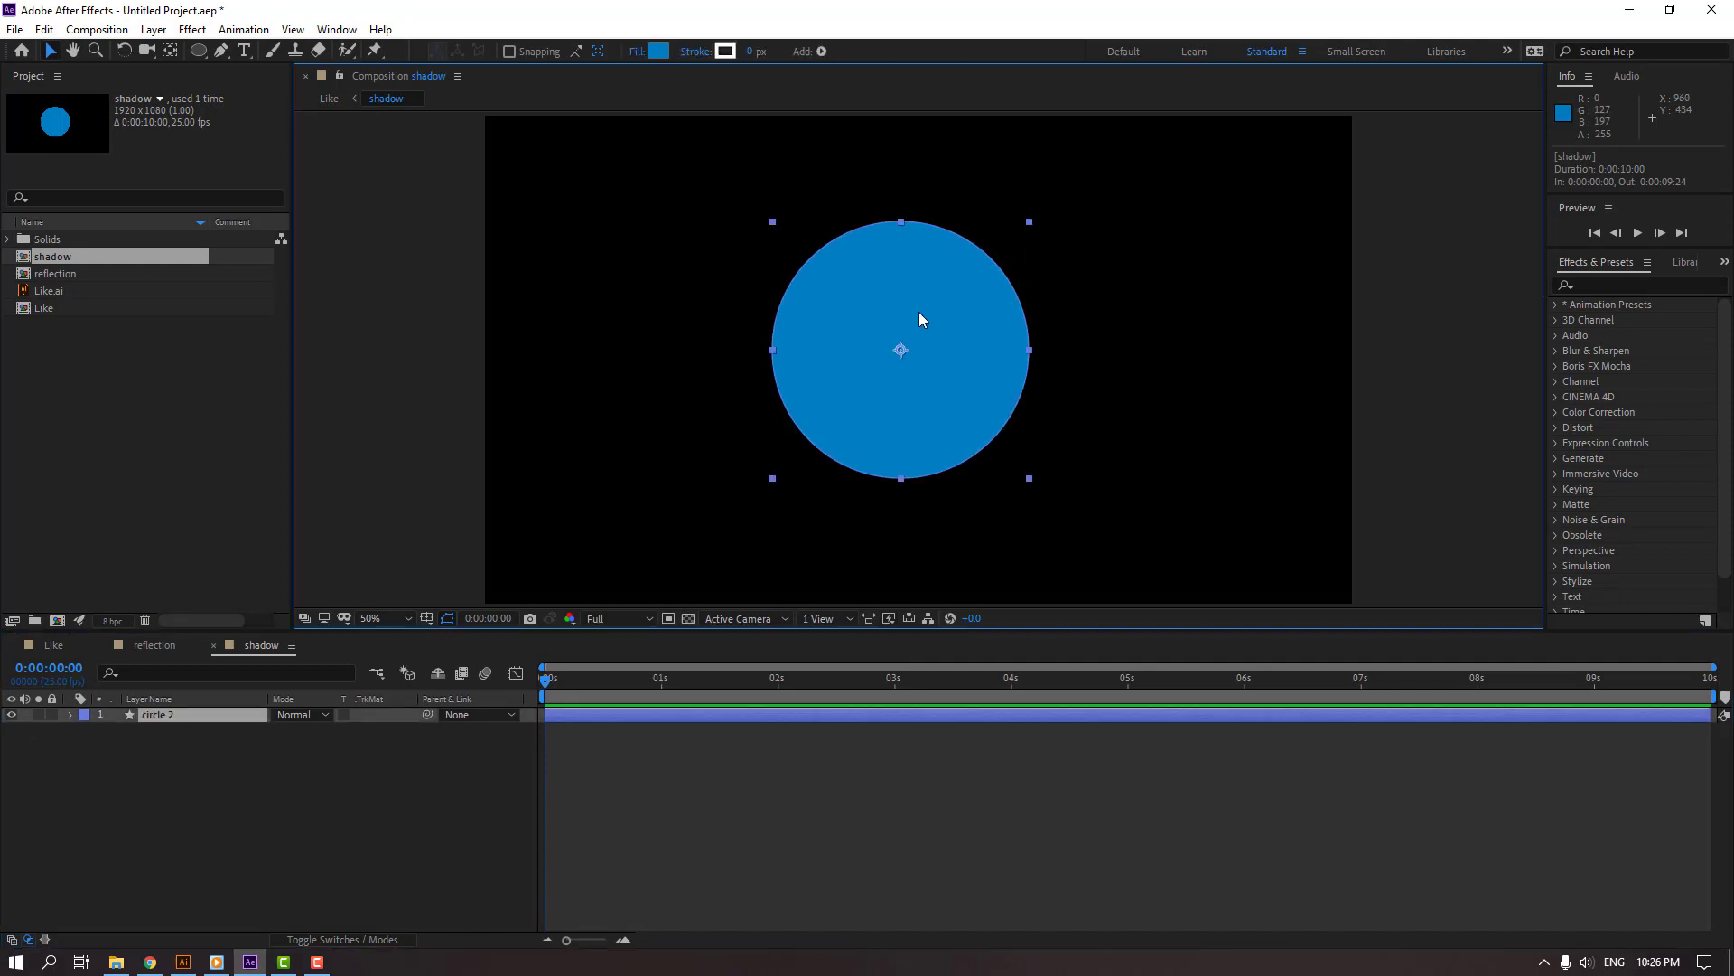
click(659, 52)
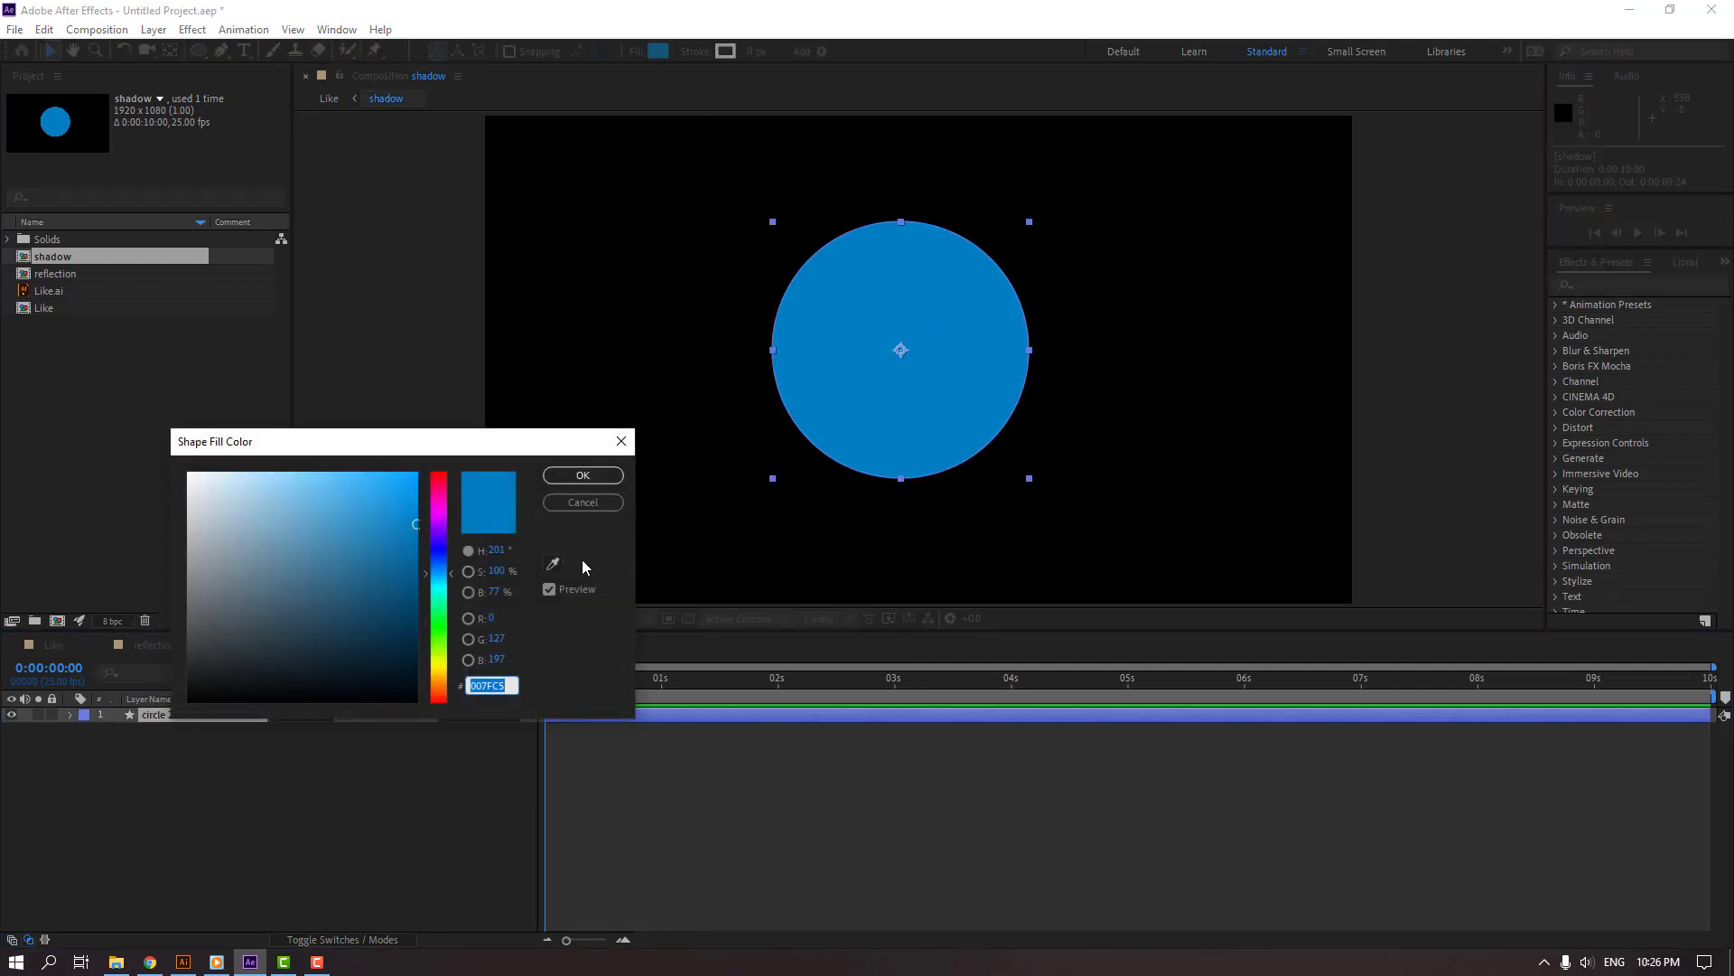
click(553, 565)
click(55, 121)
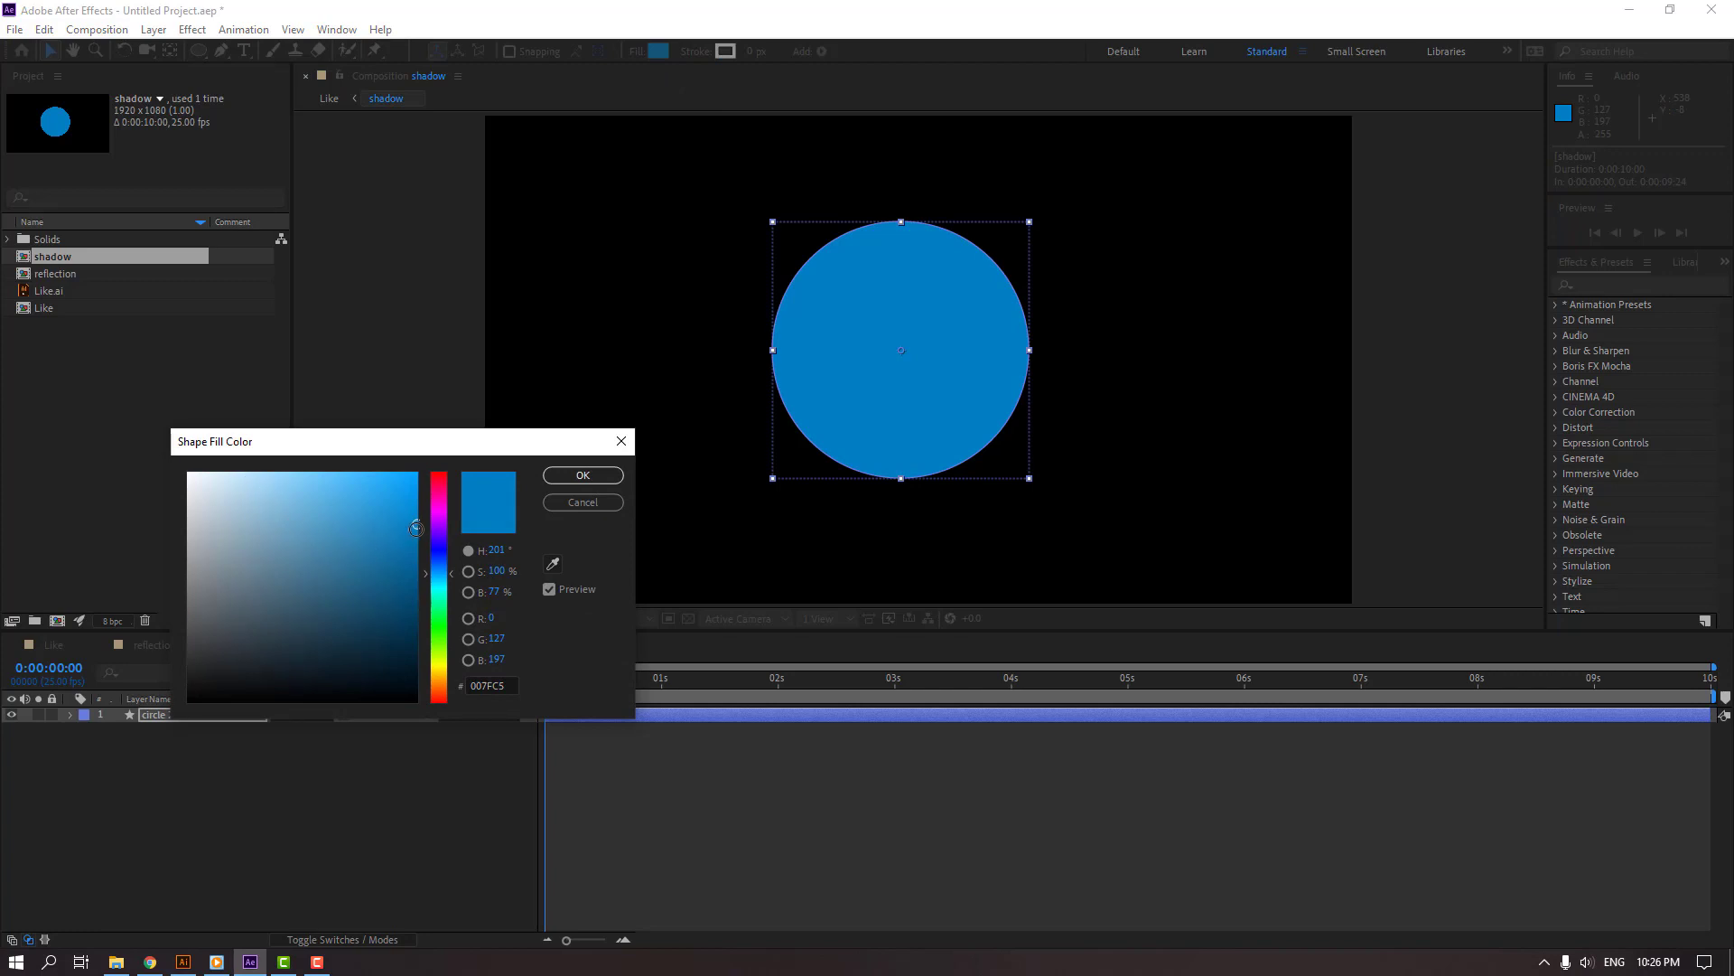
click(579, 475)
click(226, 786)
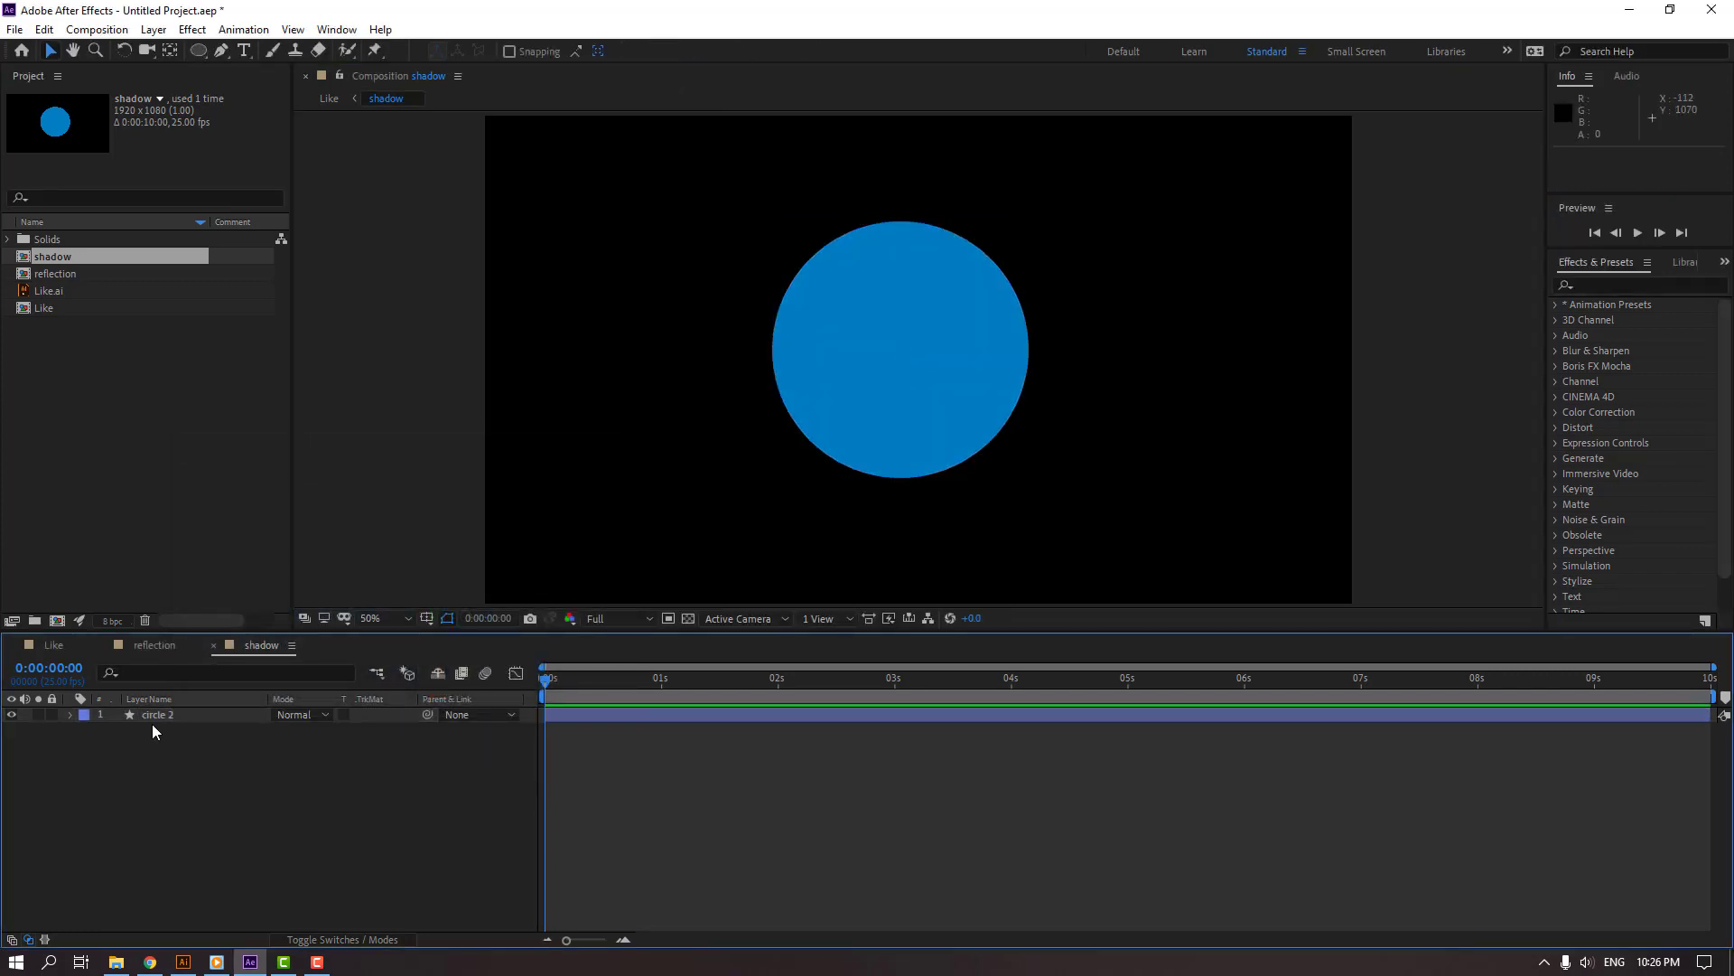
- Duplicate circle 2, matte it with Alpha Inverted circle 3, and offset it into a lower-right crescent
click(161, 719)
key(ctrl+d)
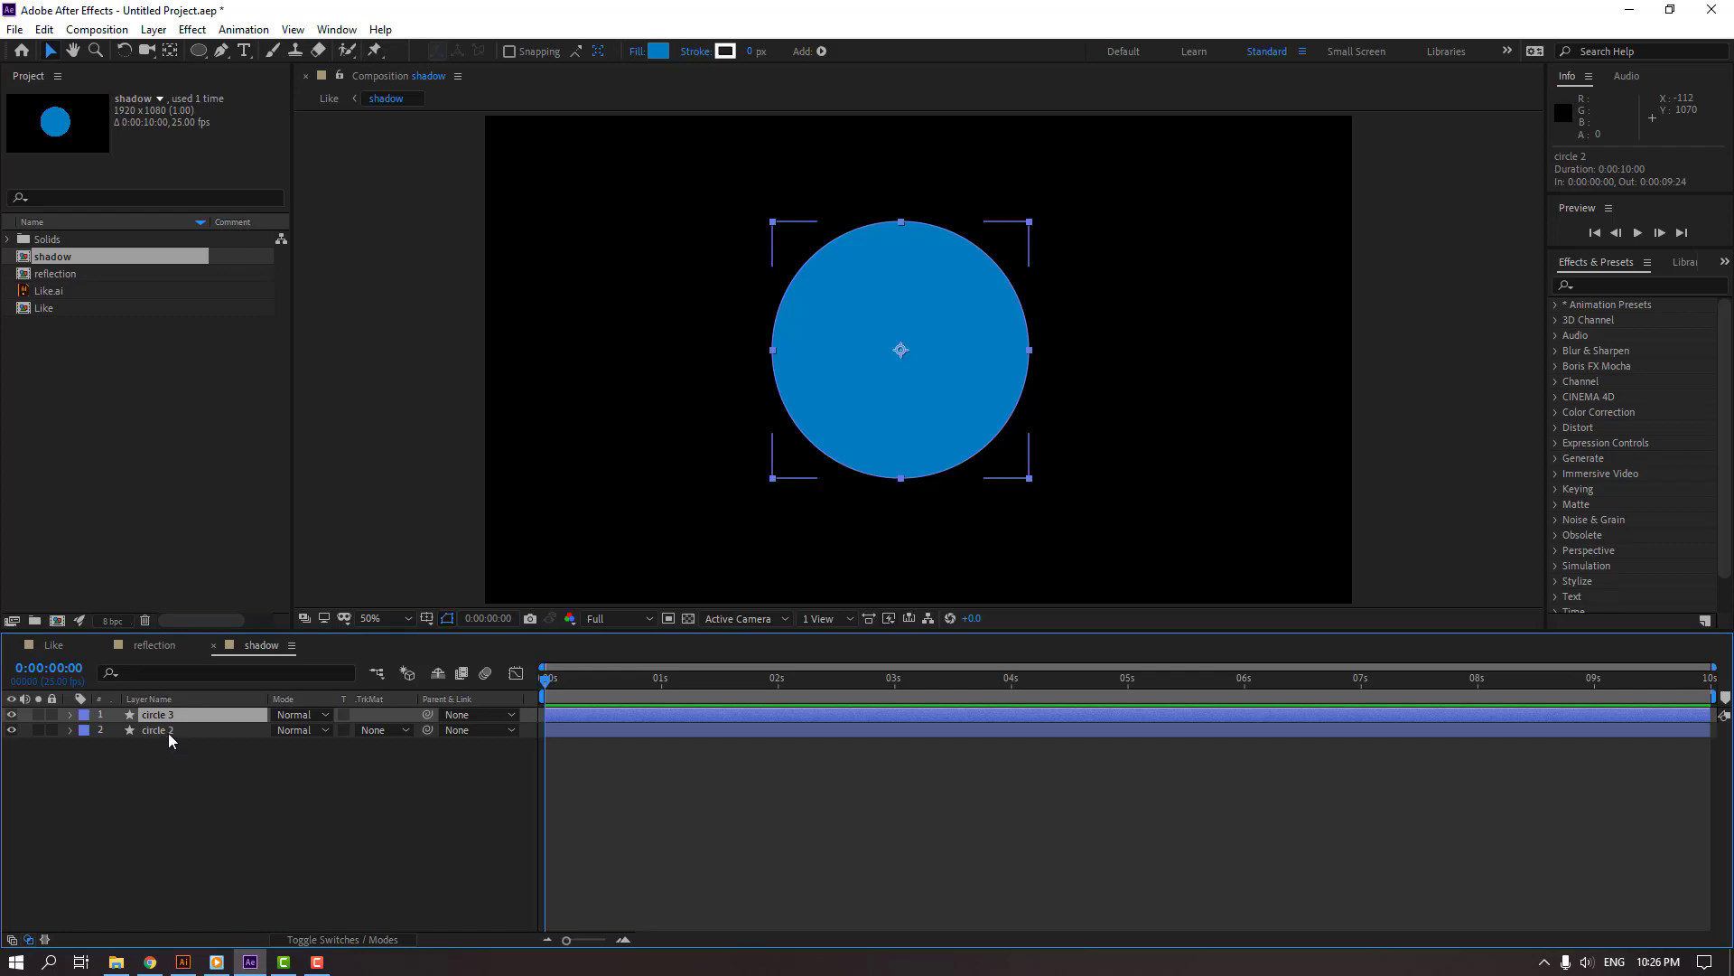
click(168, 732)
click(391, 730)
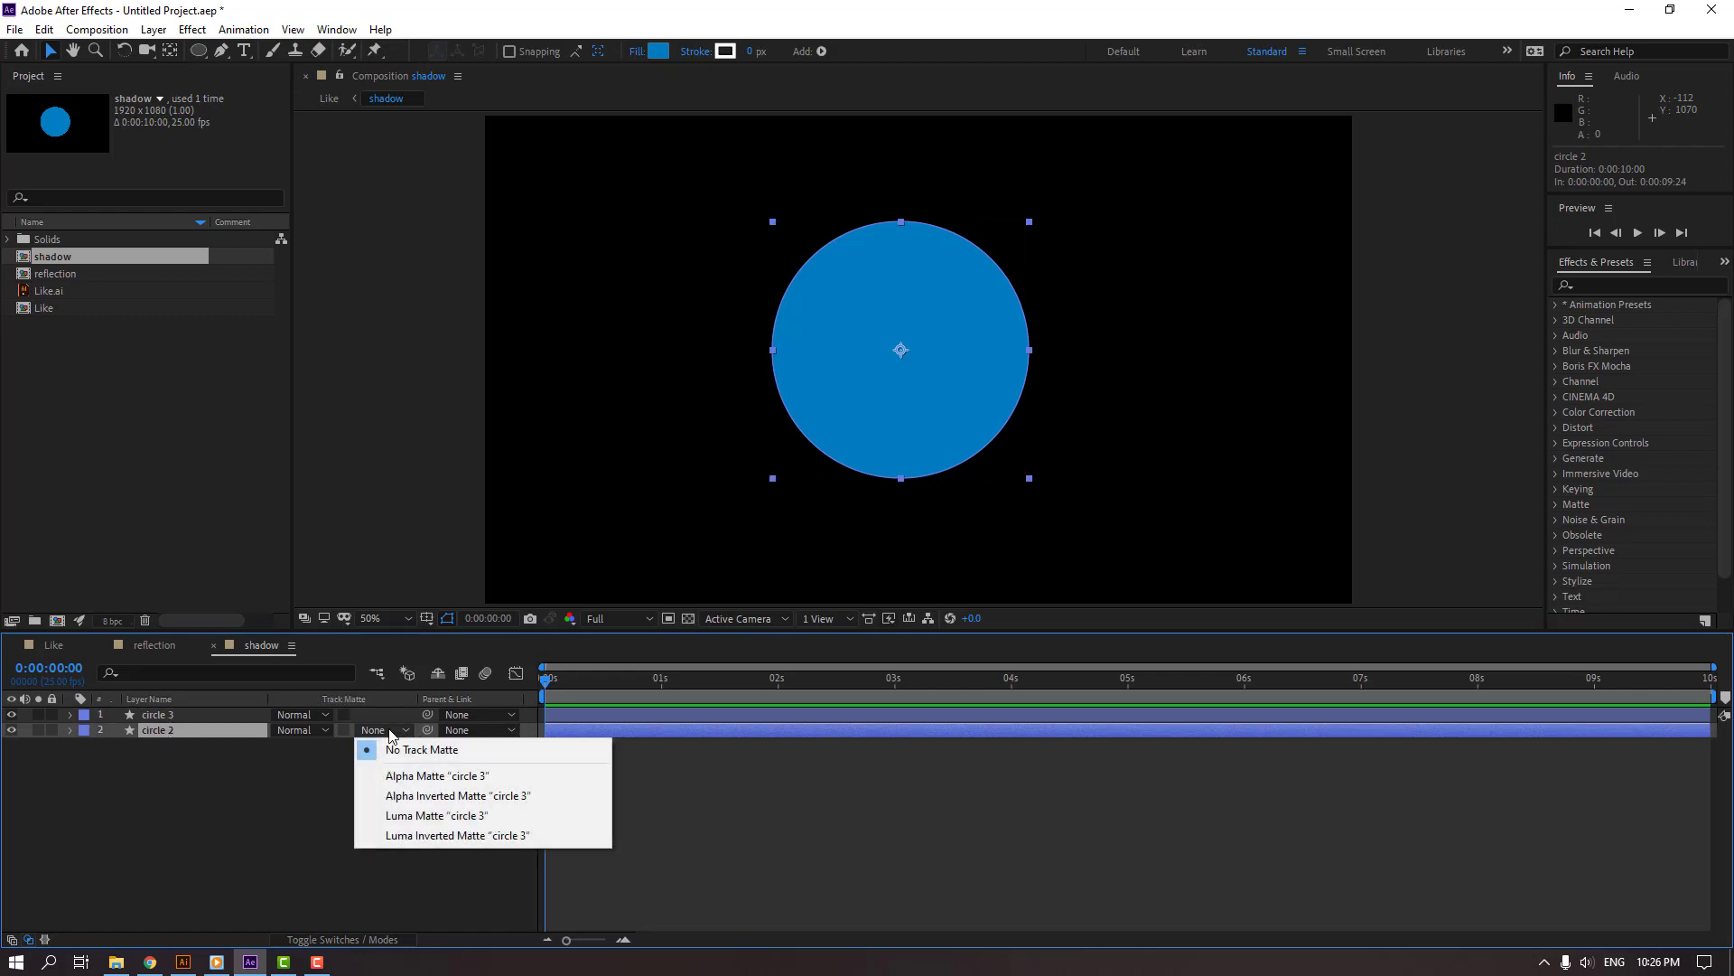
click(539, 796)
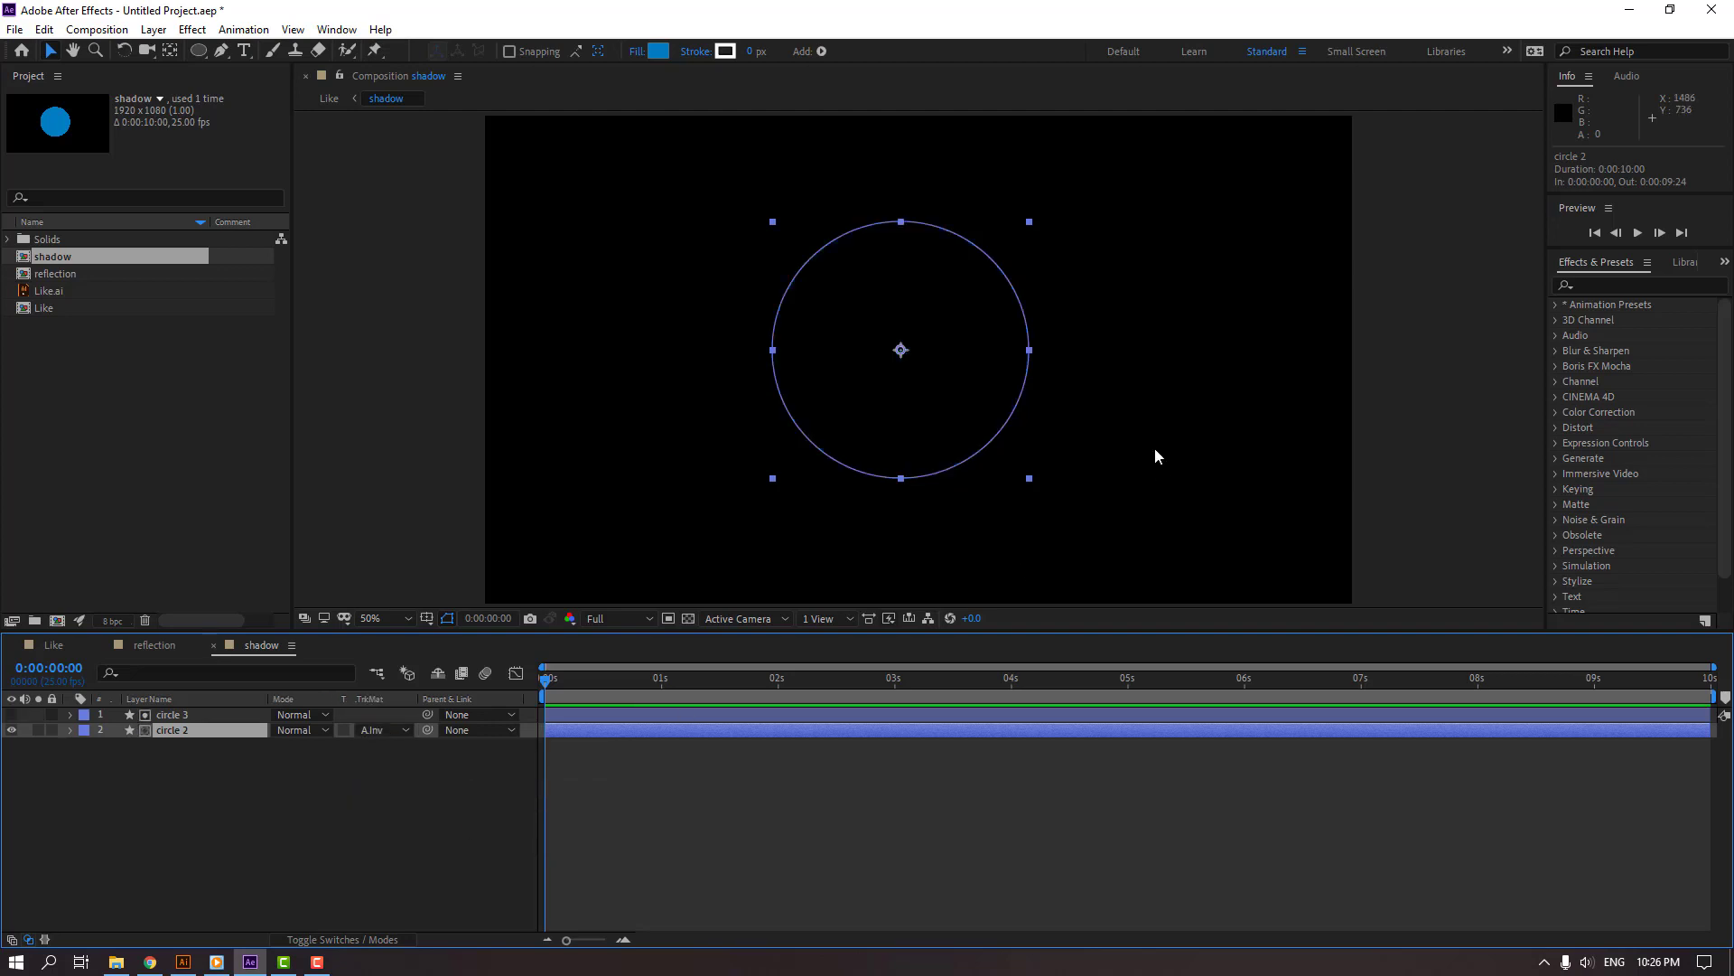
drag(904, 352, 932, 374)
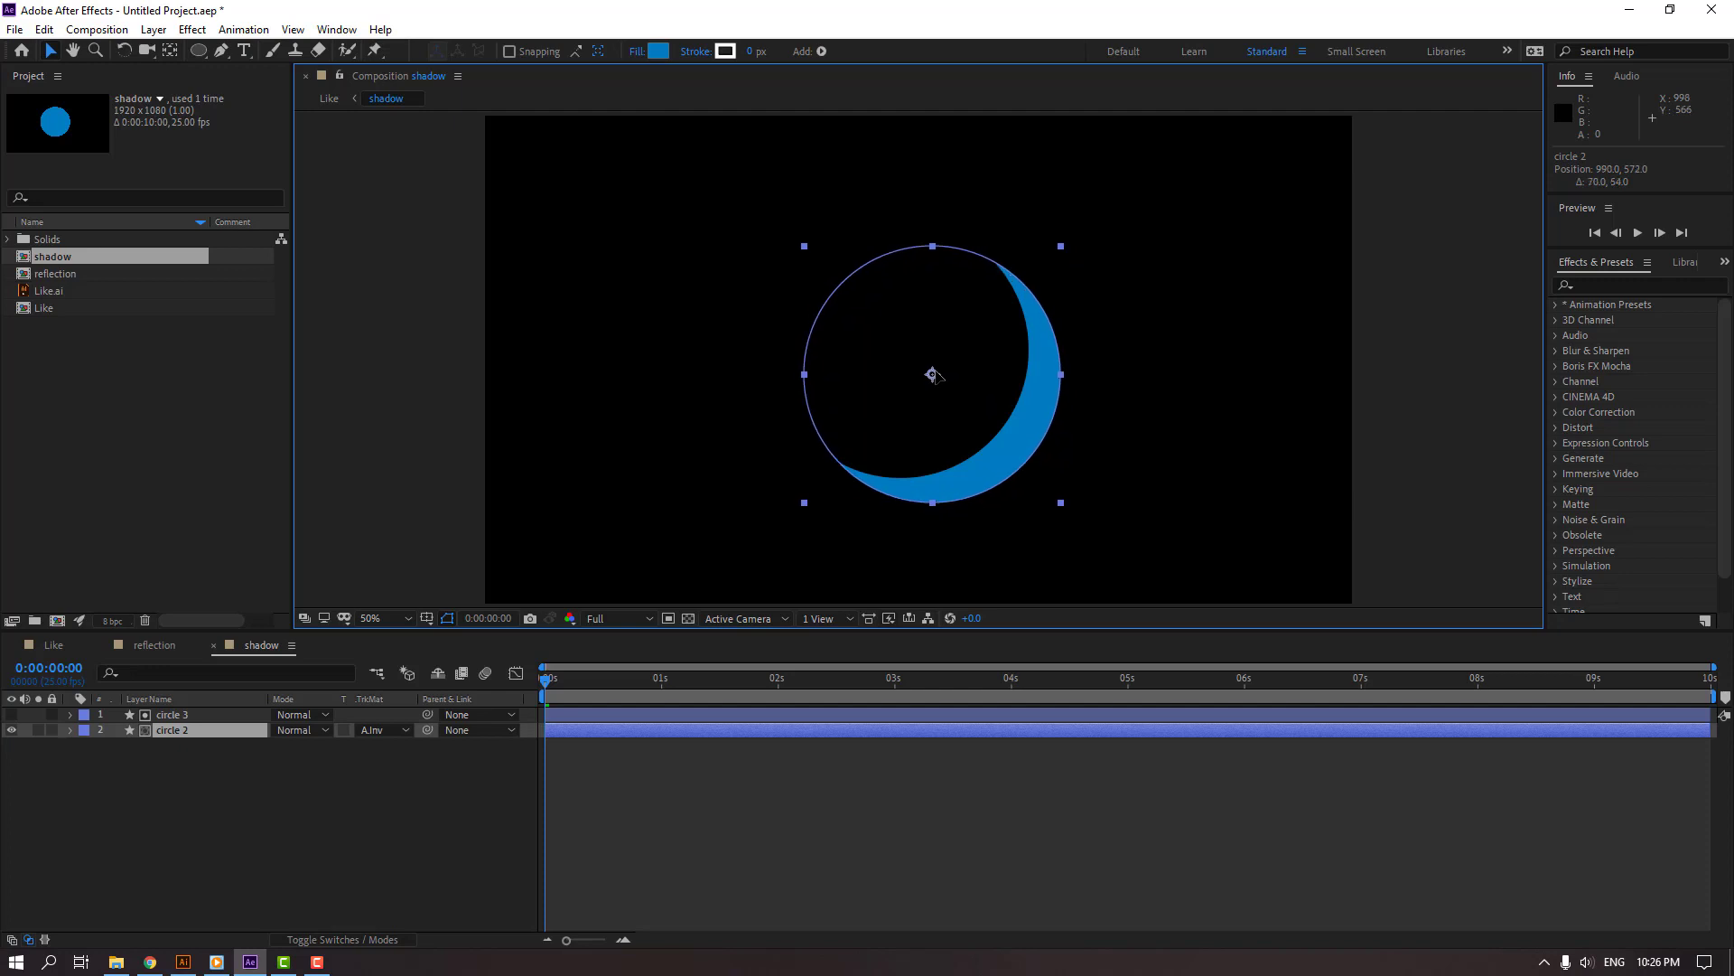
click(709, 374)
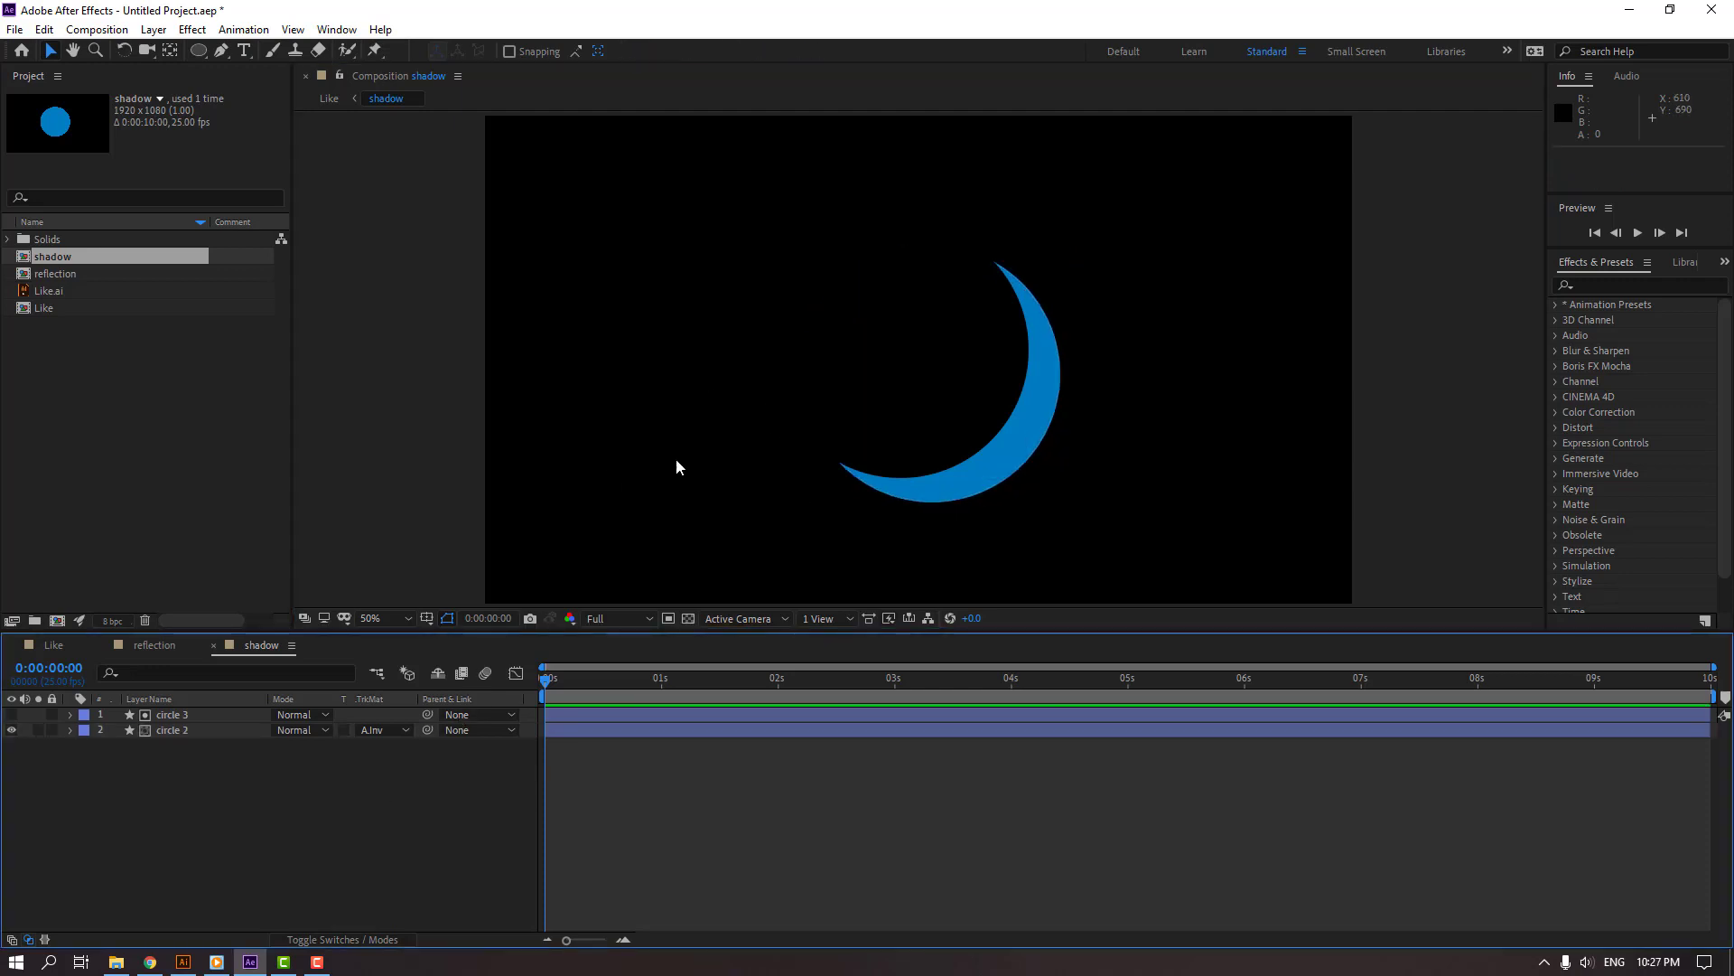
click(51, 642)
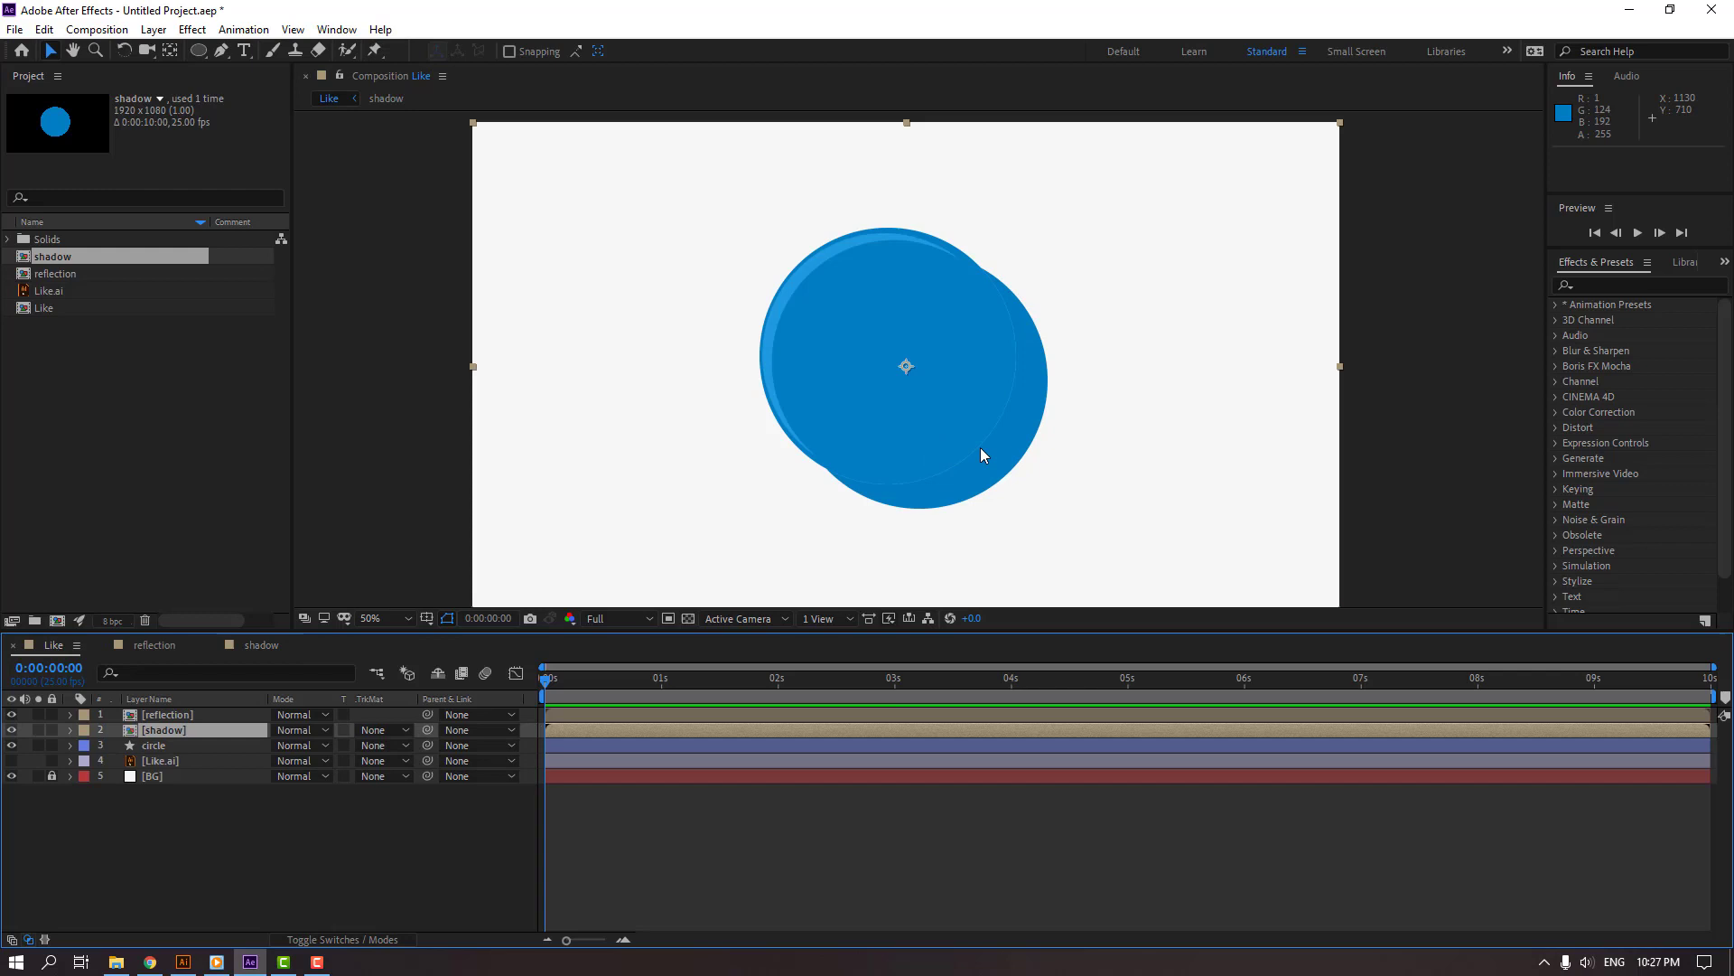
- Move the shadow onto the button, scale it to 95%, and shift it slightly right
mouse_move(921, 464)
mouse_down()
mouse_move(822, 470)
mouse_move(934, 434)
mouse_up()
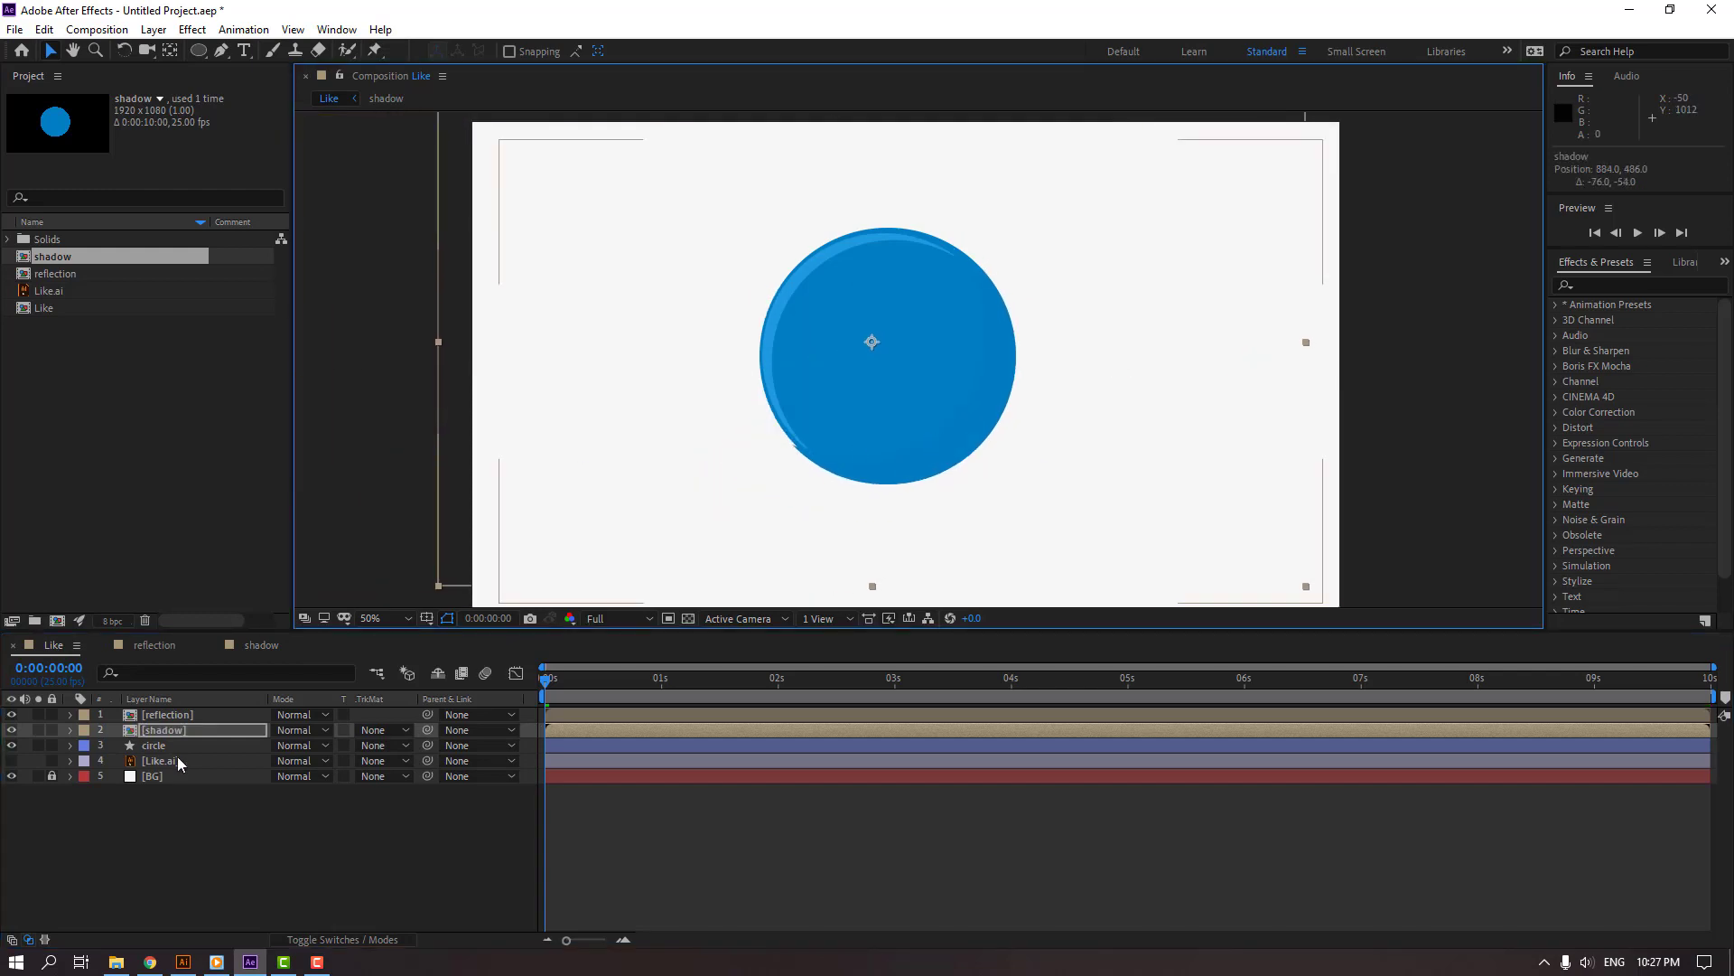
key(s)
click(301, 745)
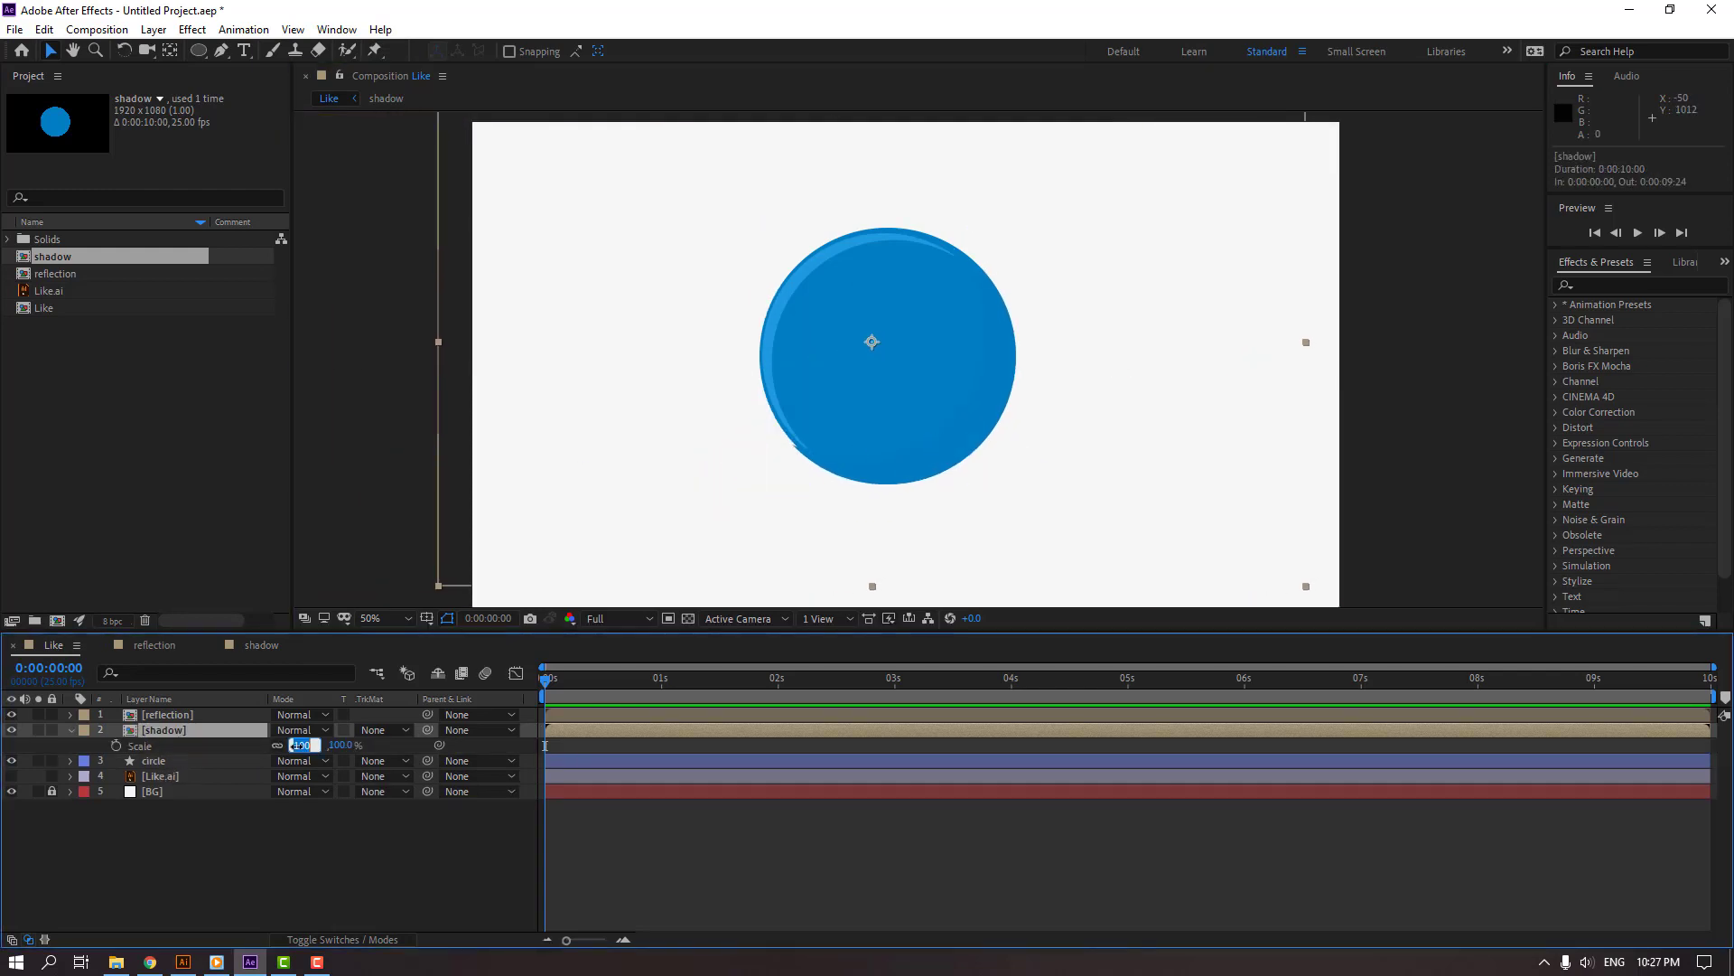
text(95)
key(Return)
scroll(909, 475, up, 3)
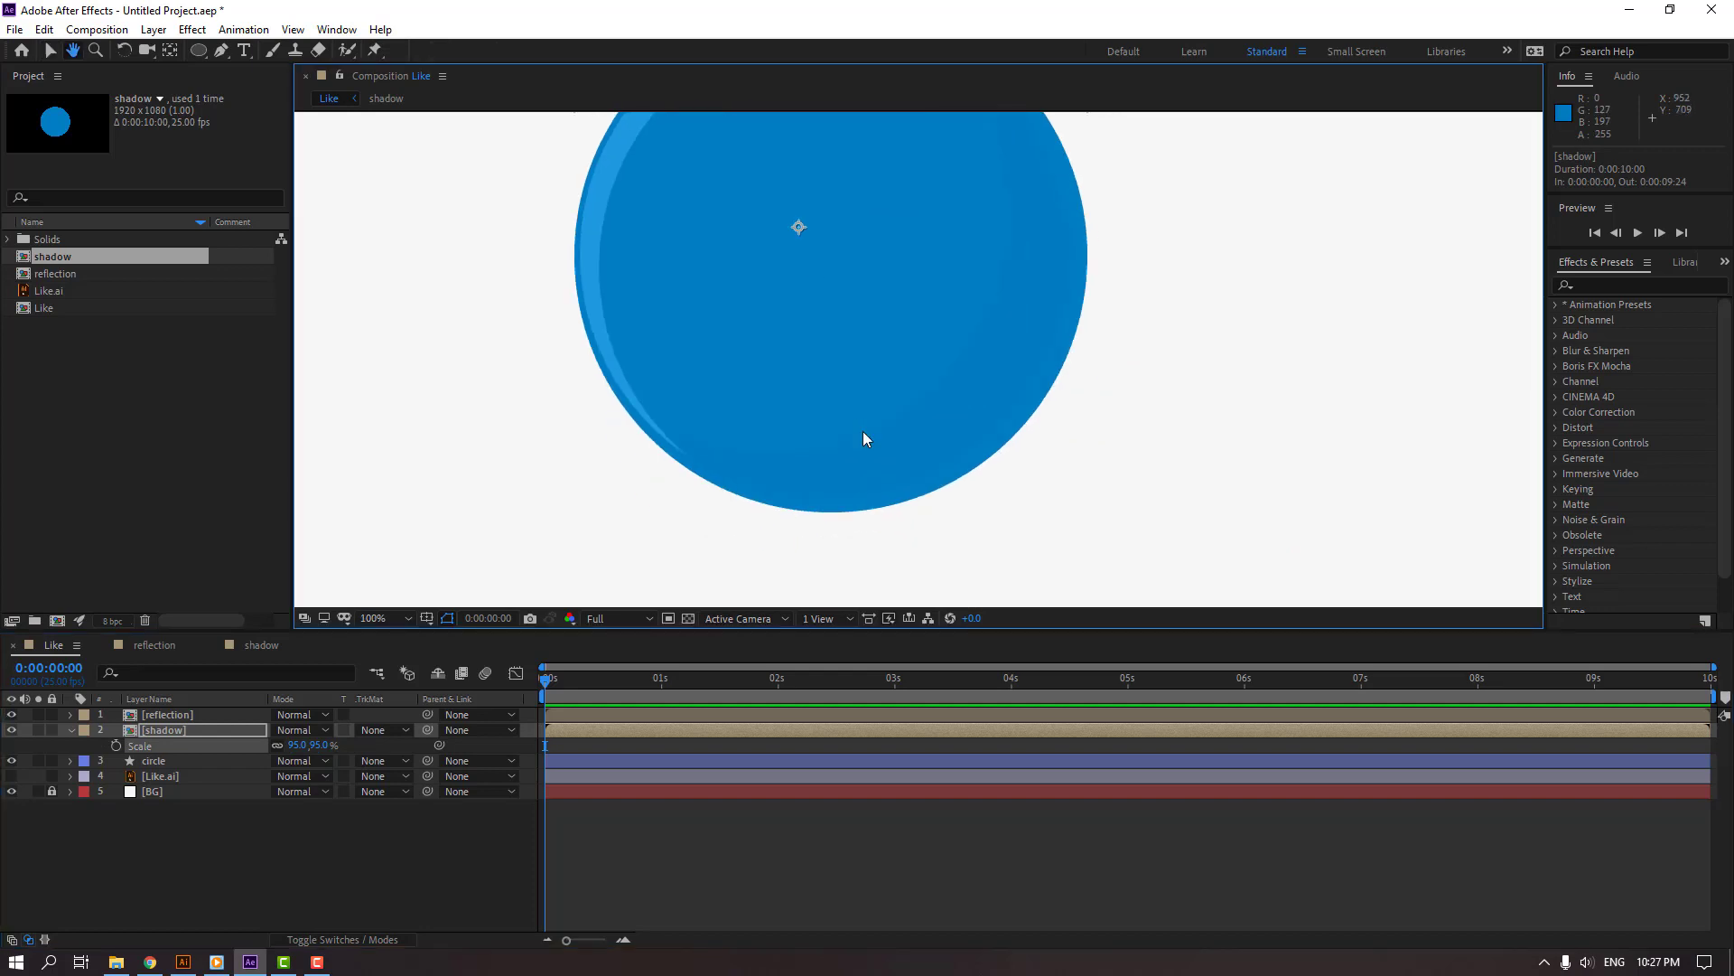
drag(899, 430, 917, 431)
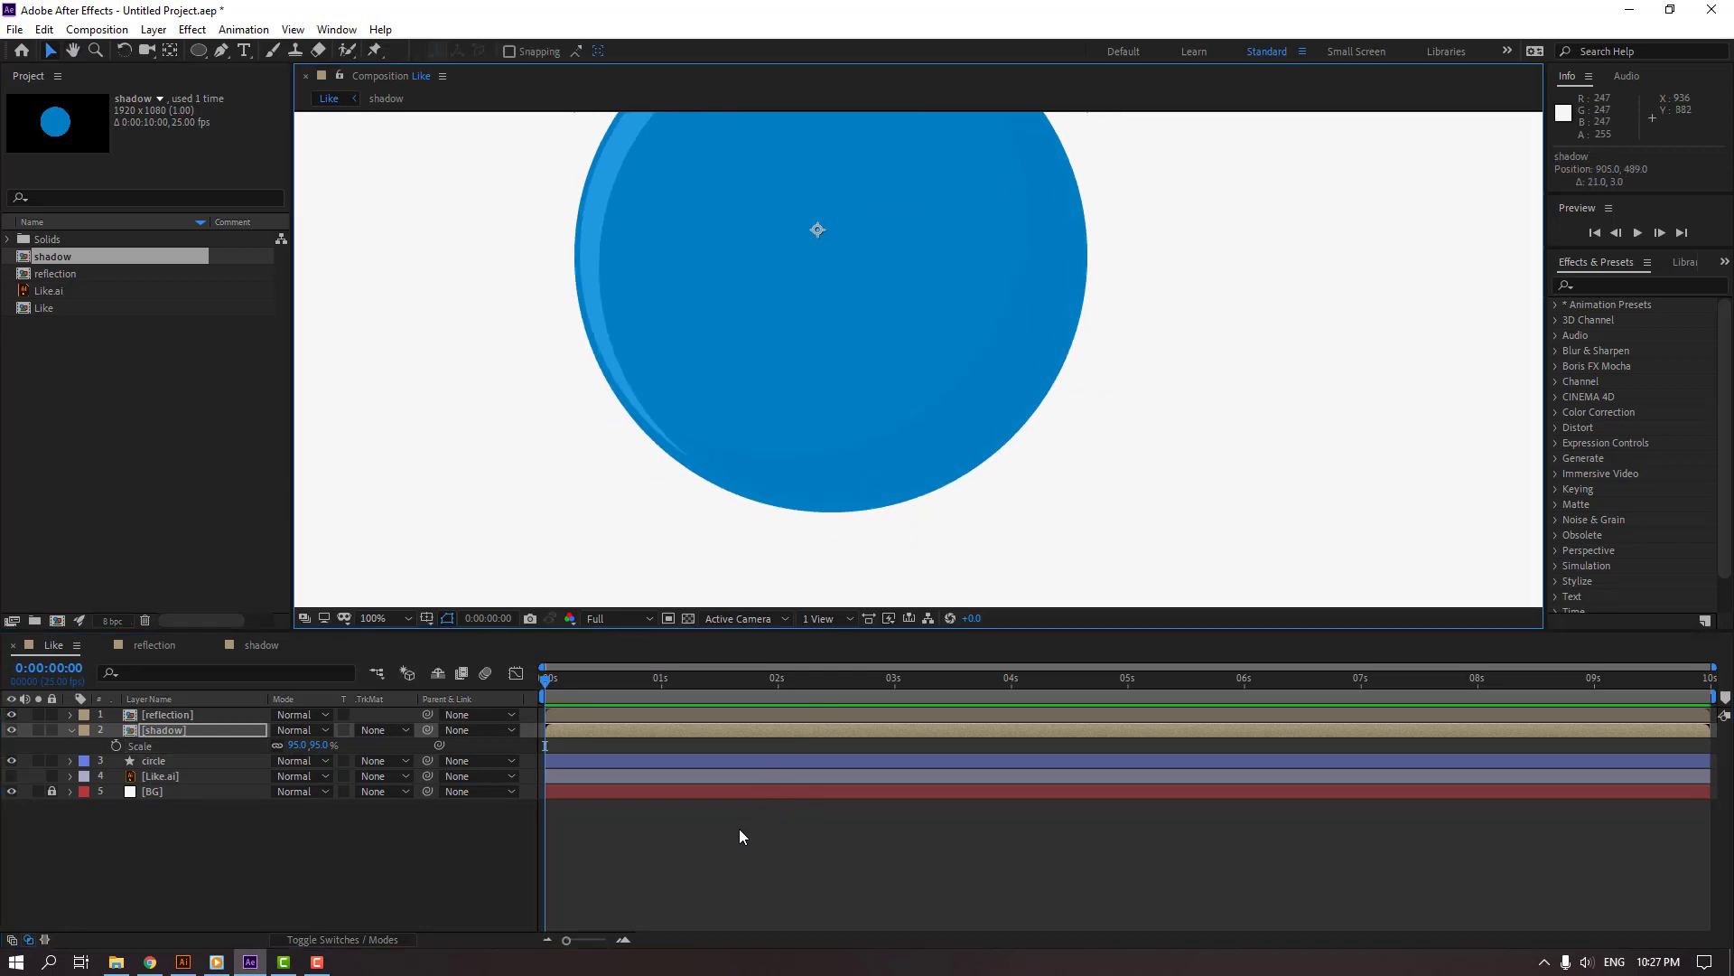
click(693, 857)
- Reset the shadow to 100% scale and nudge it up-left to align with the button's edge
key(comma)
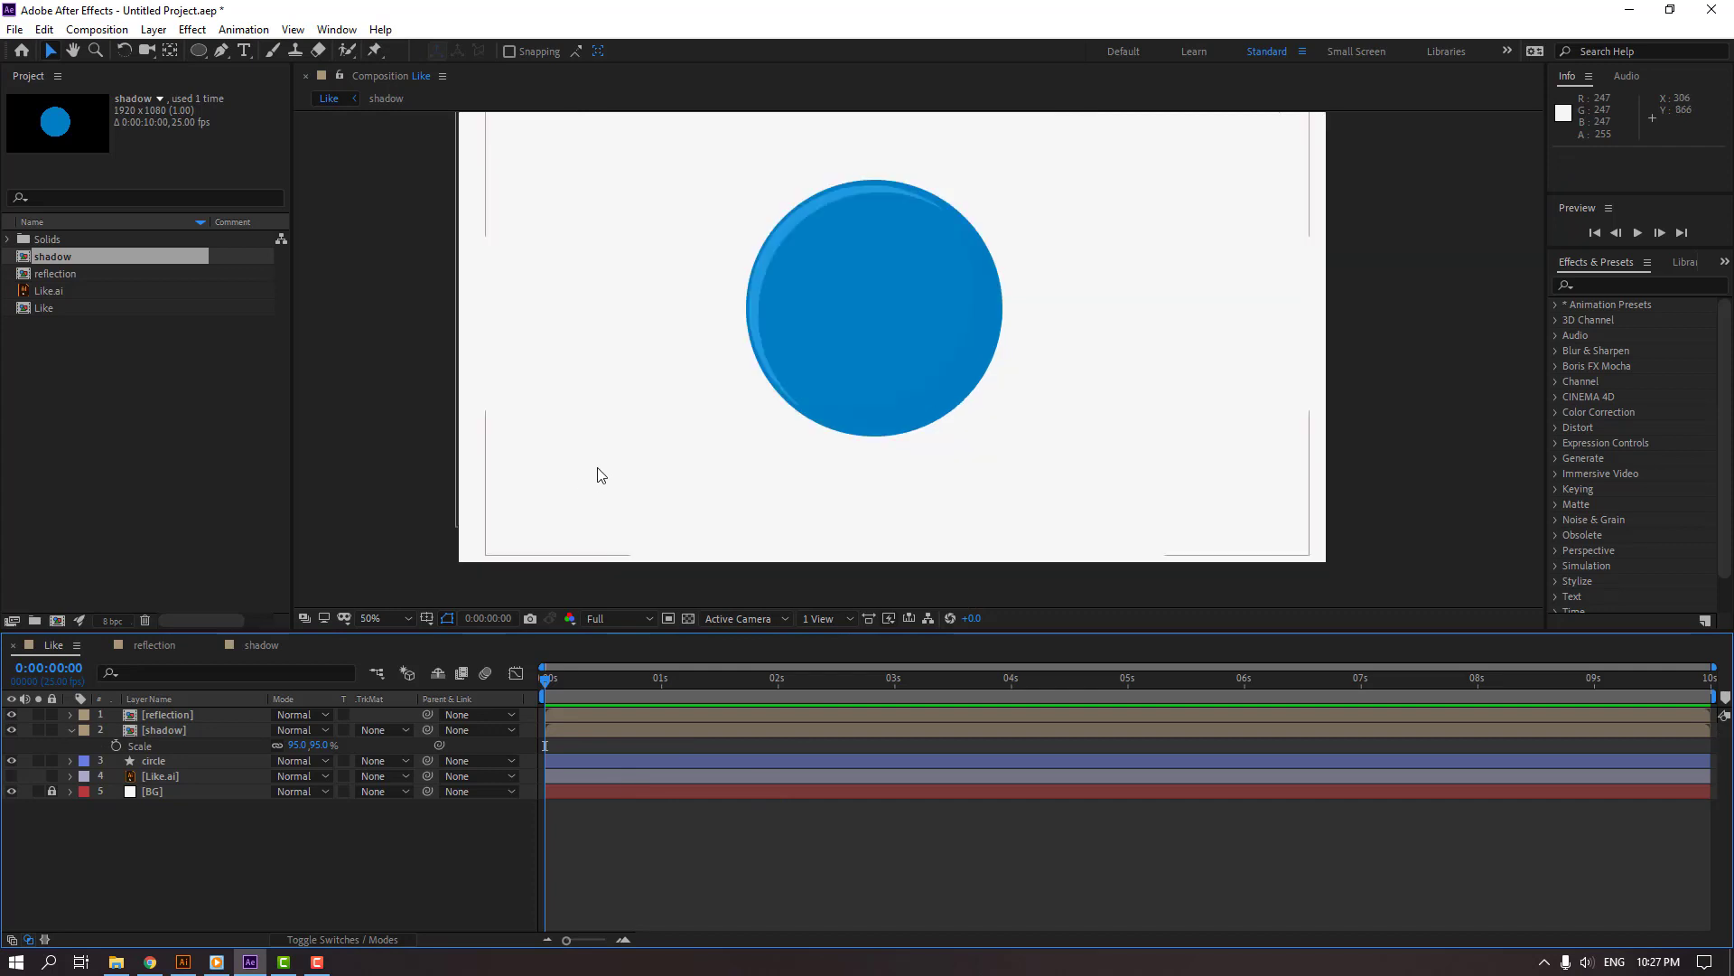
key(period)
key(period)
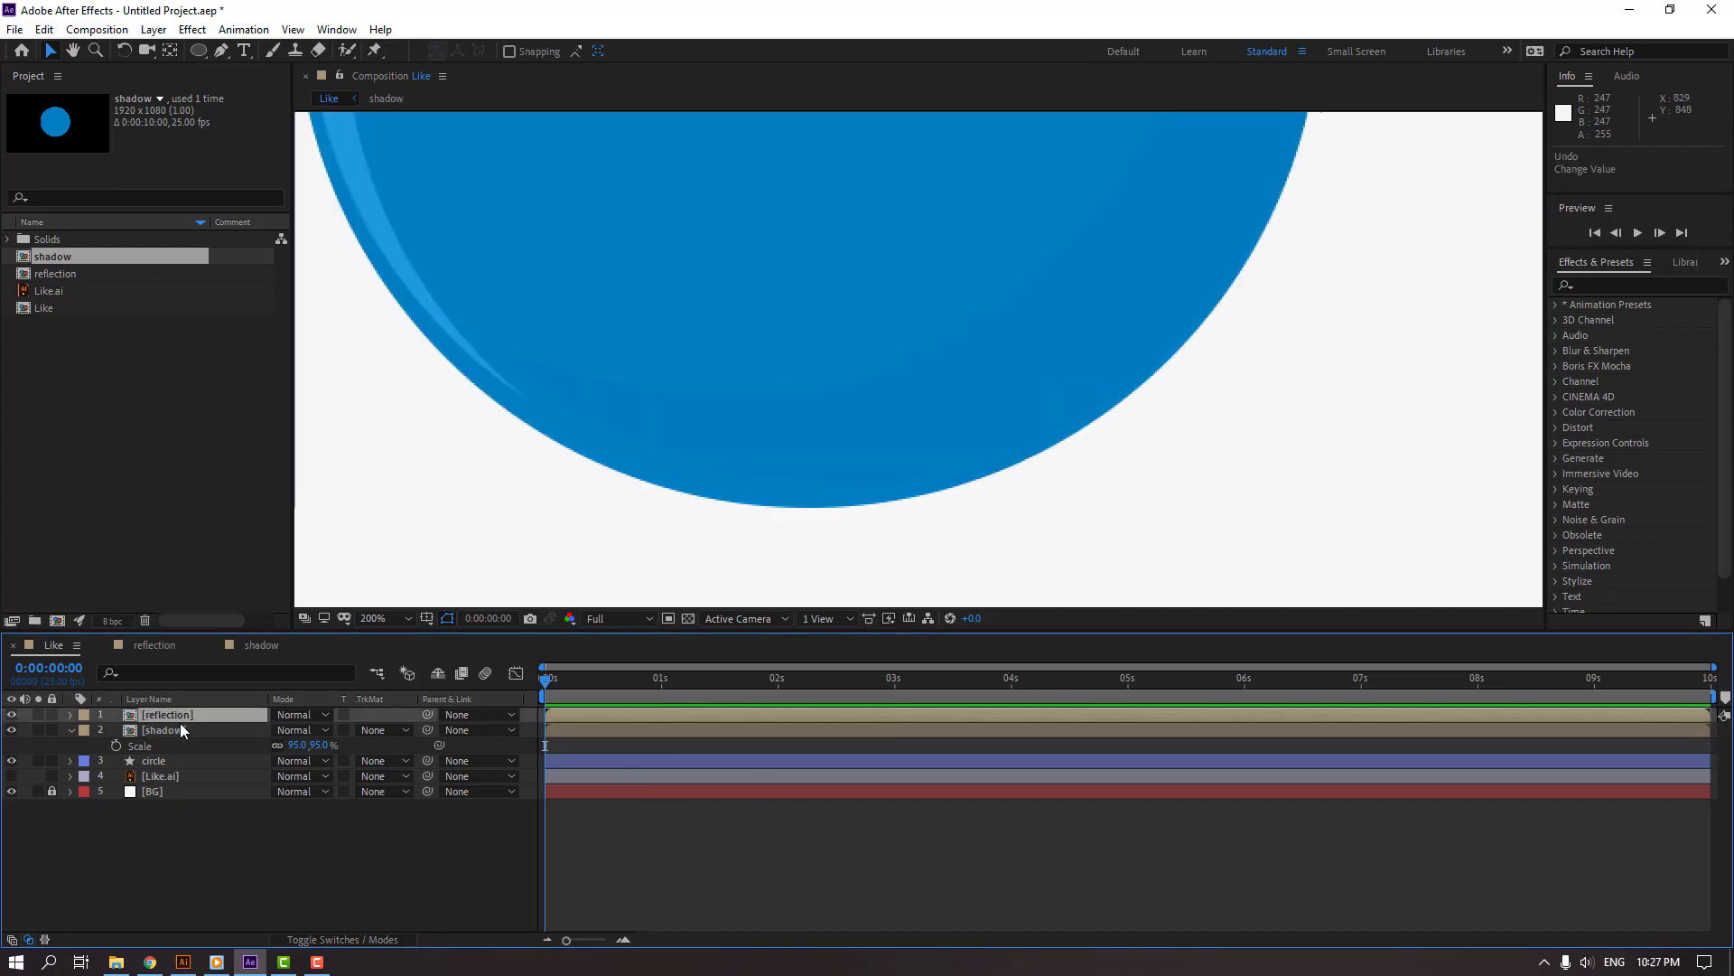
click(177, 730)
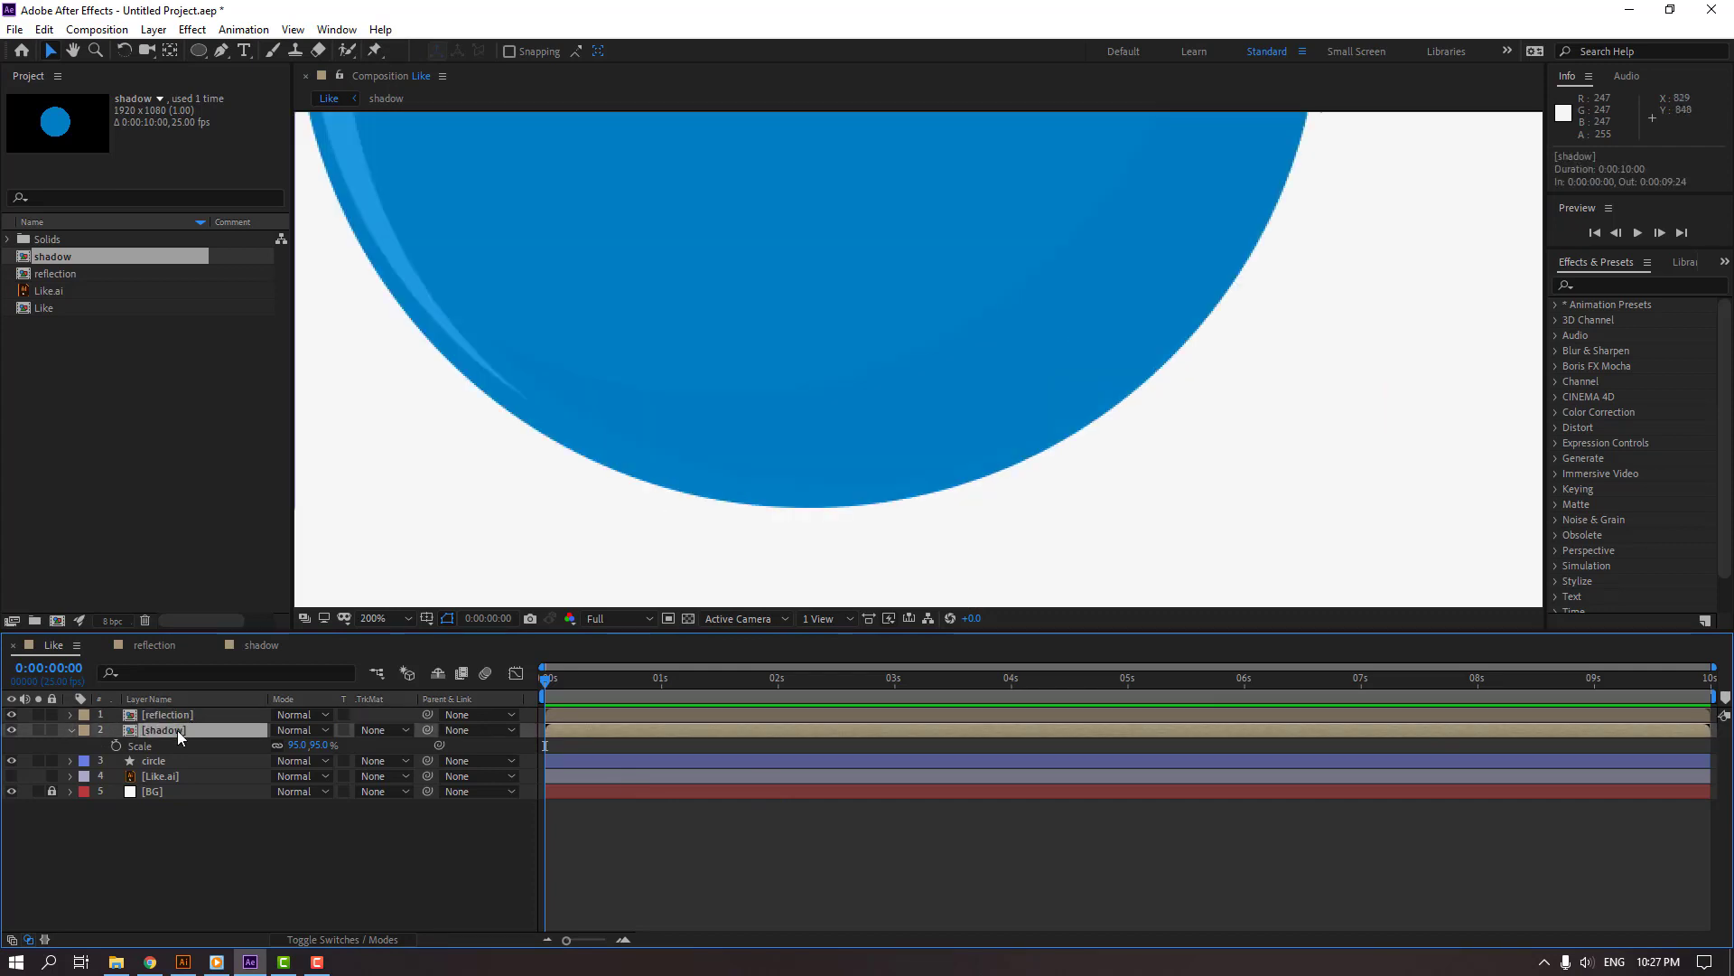
click(297, 745)
text(100)
key(Return)
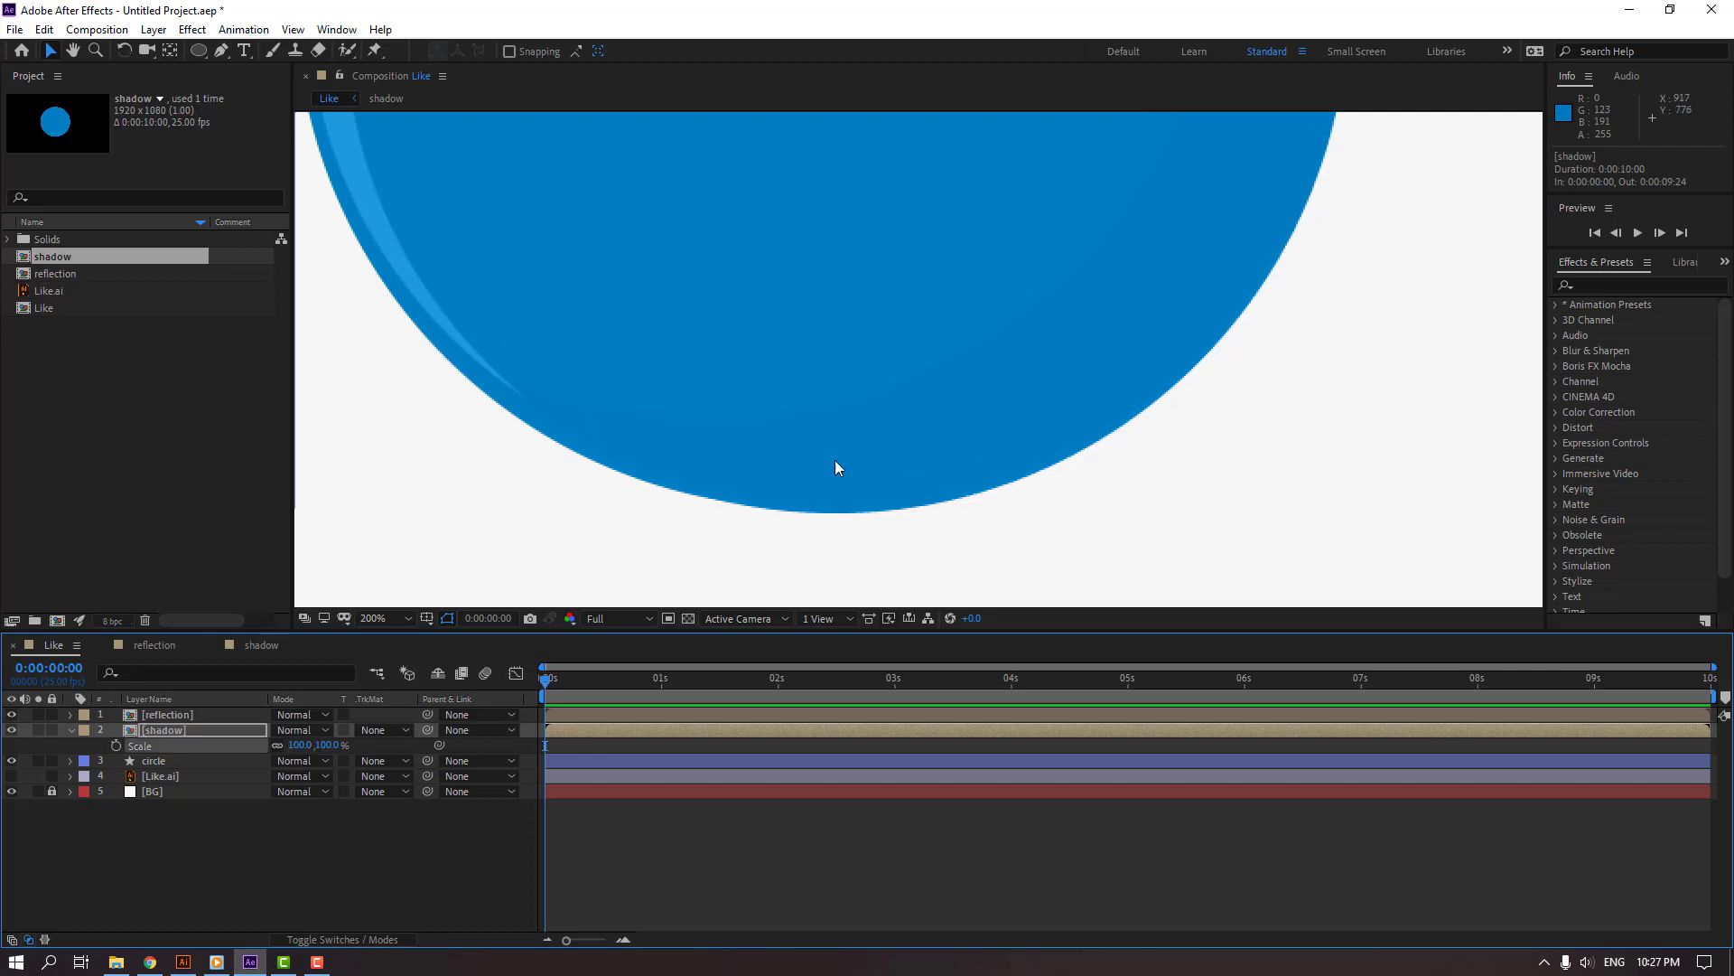
mouse_move(1104, 353)
mouse_down()
mouse_move(1060, 334)
mouse_move(1090, 346)
mouse_up()
scroll(1089, 346, down, 4)
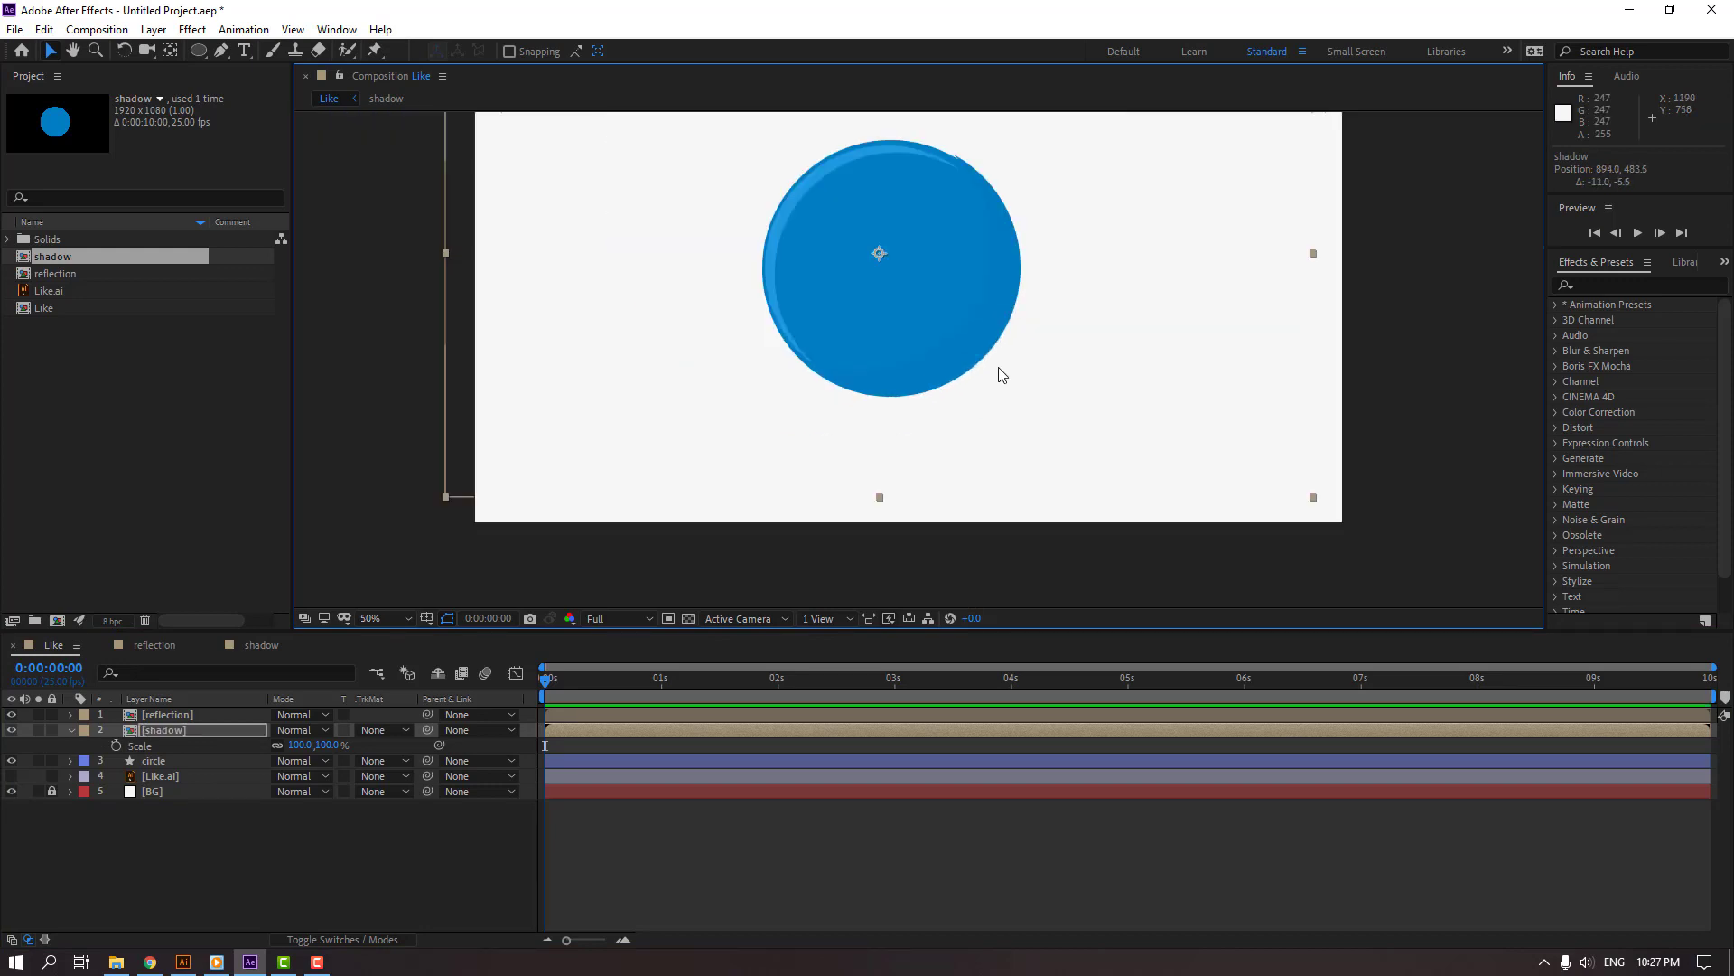
scroll(977, 179, up, 2)
drag(987, 192, 981, 190)
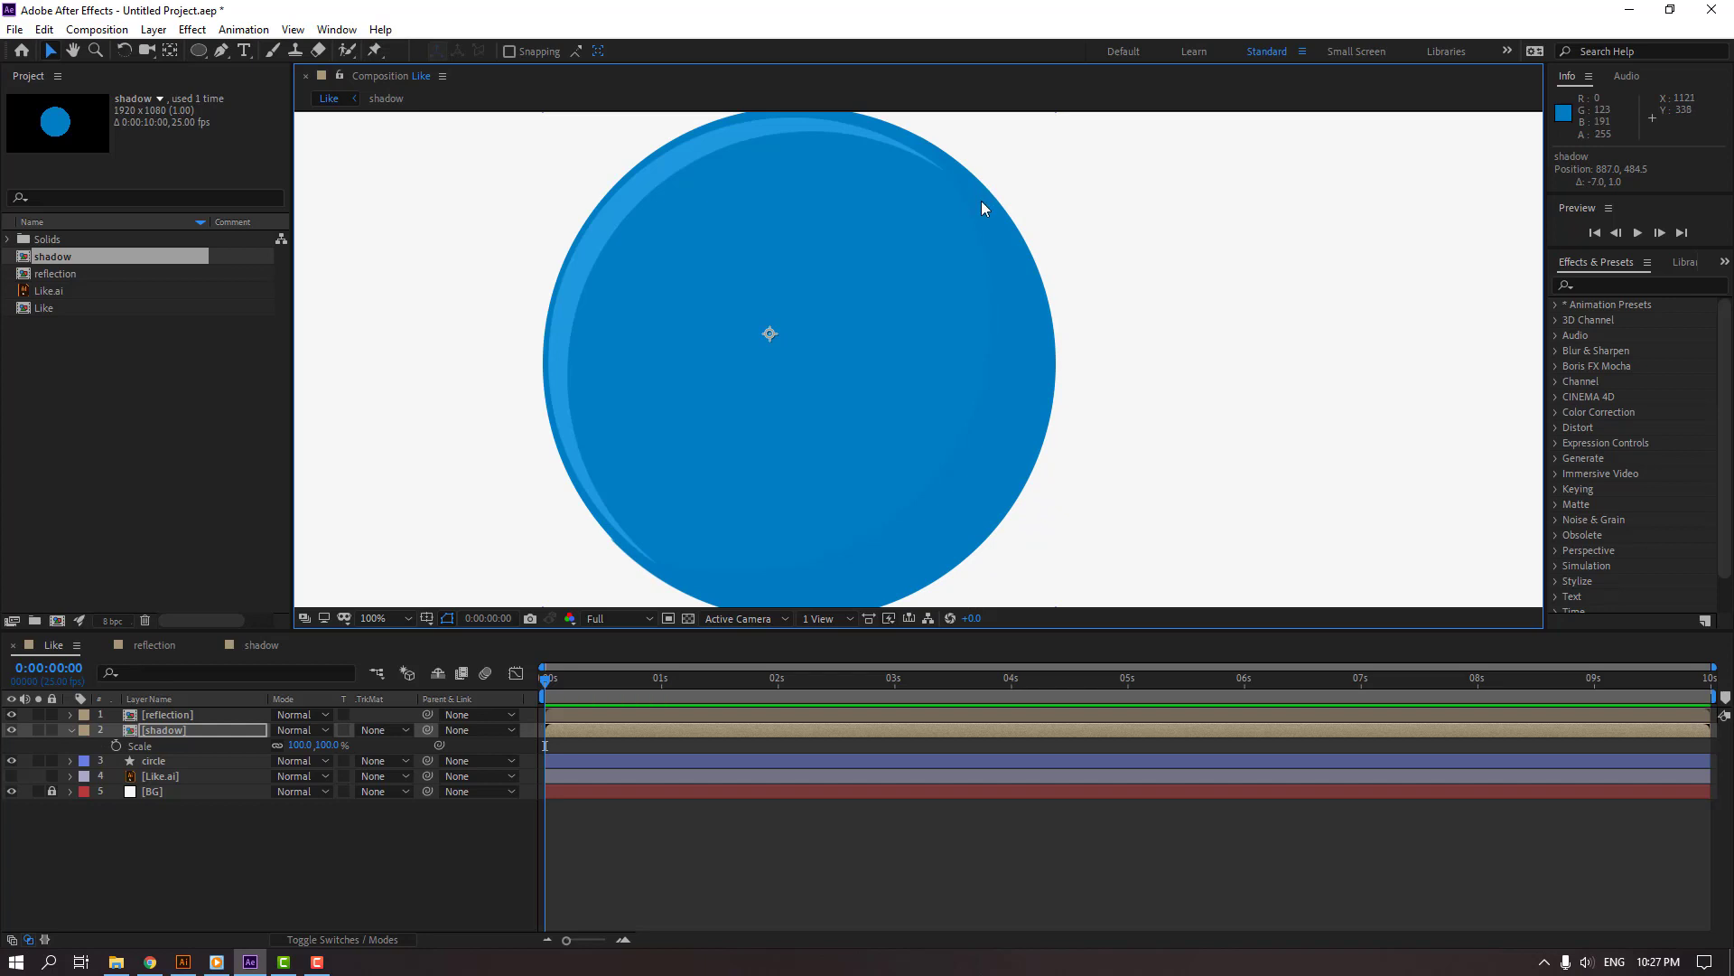
click(950, 818)
- Settle the shadow layer's scale at 98% and collapse its properties
click(175, 729)
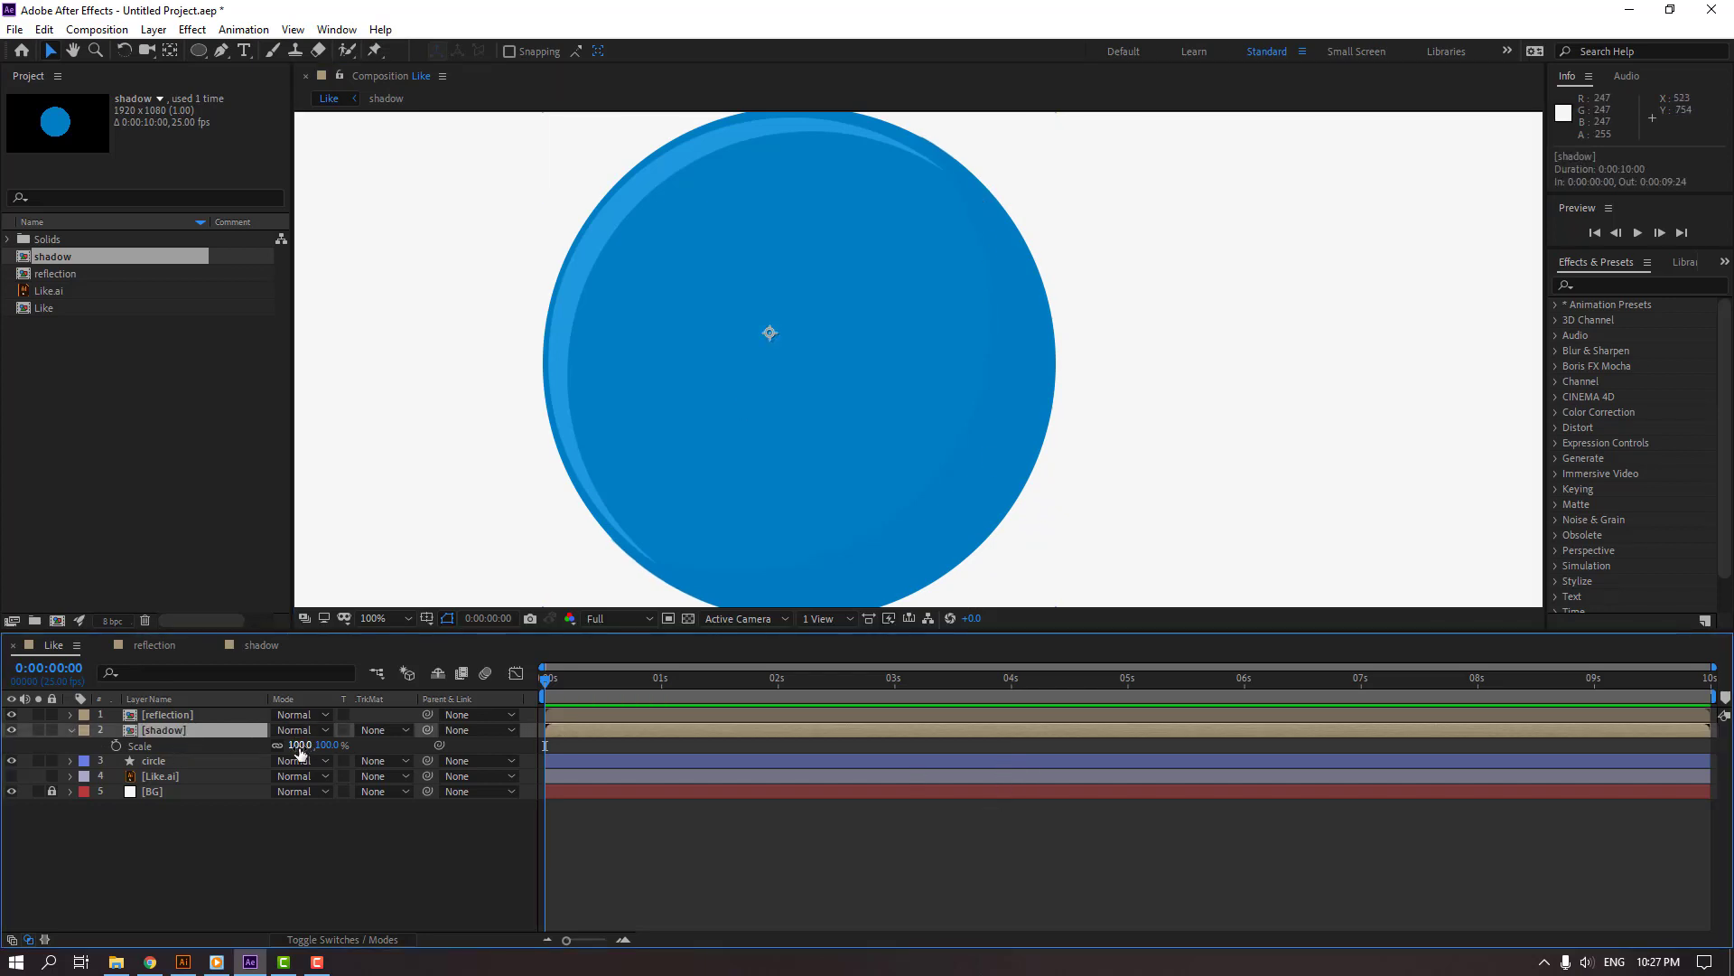
click(300, 744)
text(8)
key(Return)
click(419, 827)
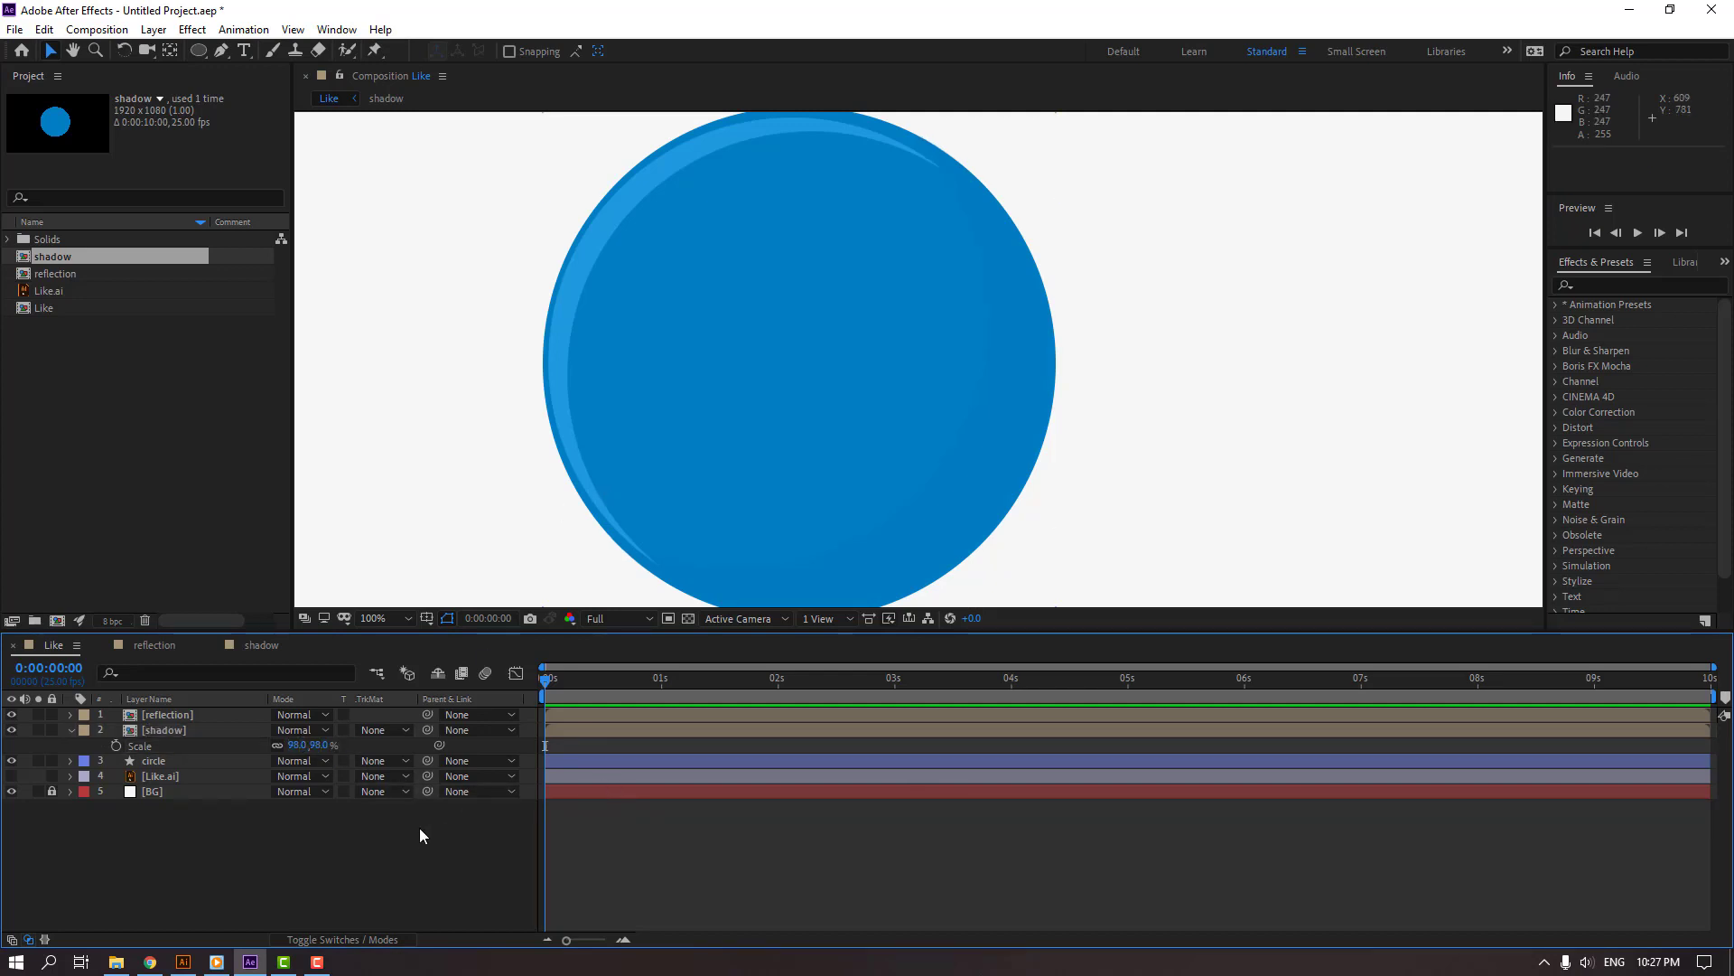
scroll(720, 448, down, 2)
click(70, 730)
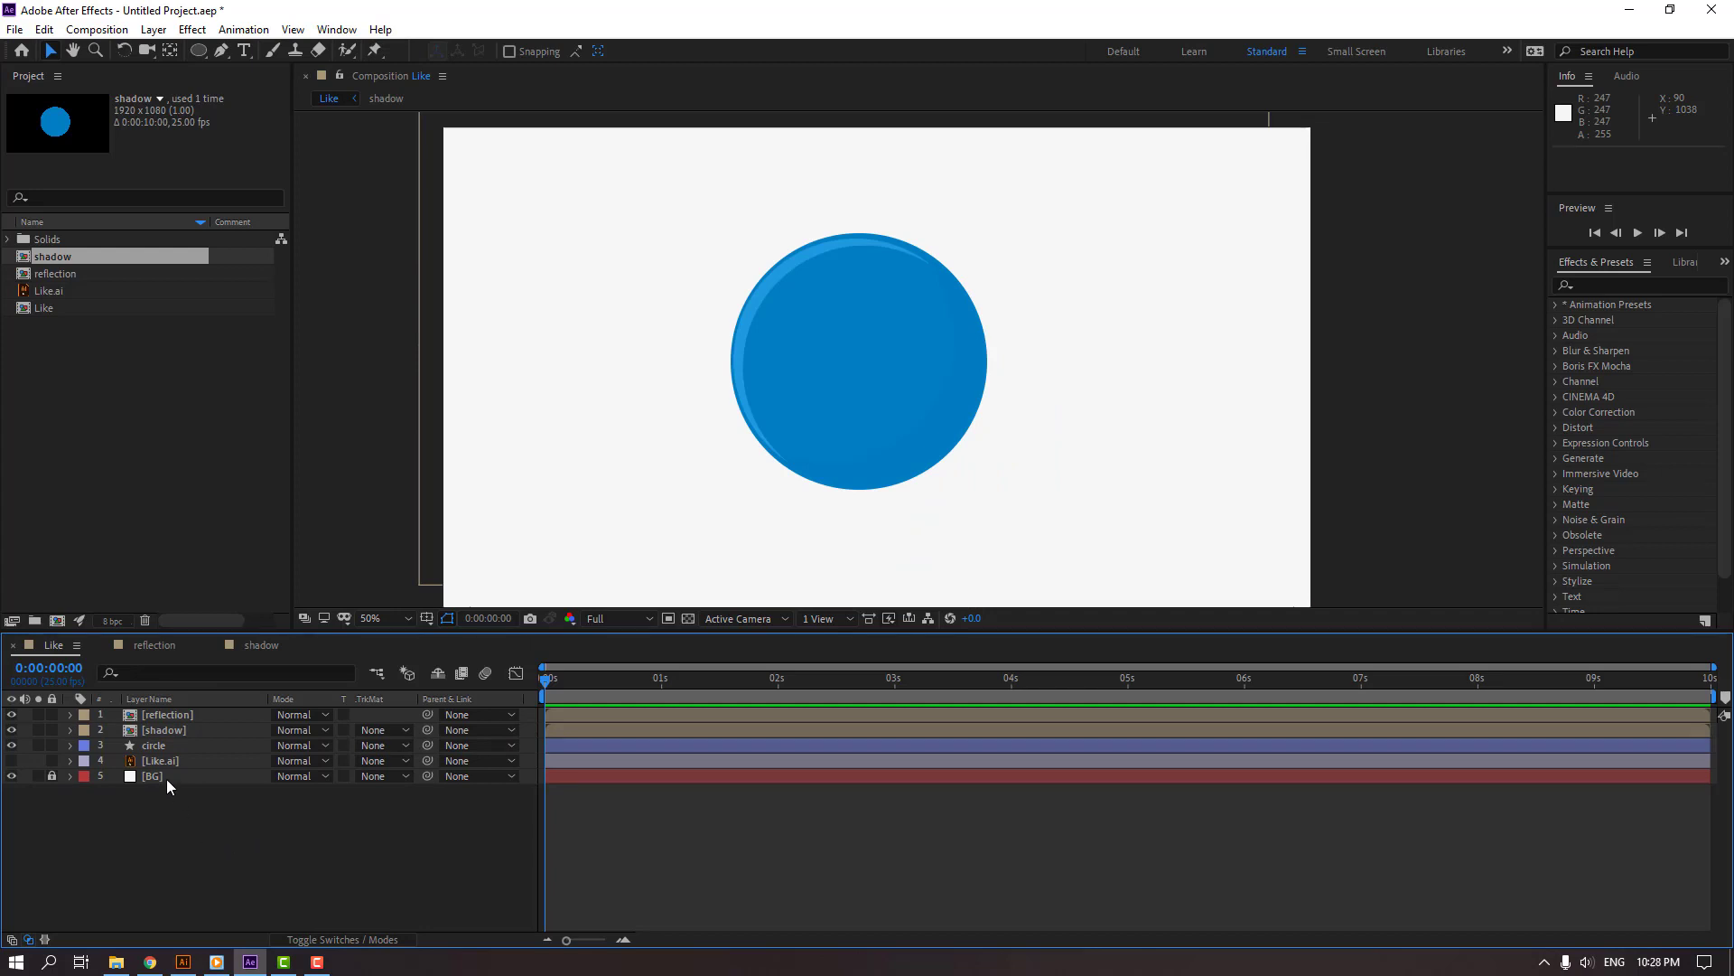
click(155, 744)
- Select the circle, shadow and reflection layers and pre-compose them as 'CIRCLE'
key(ctrl+shift+Up)
key(ctrl+shift+Up)
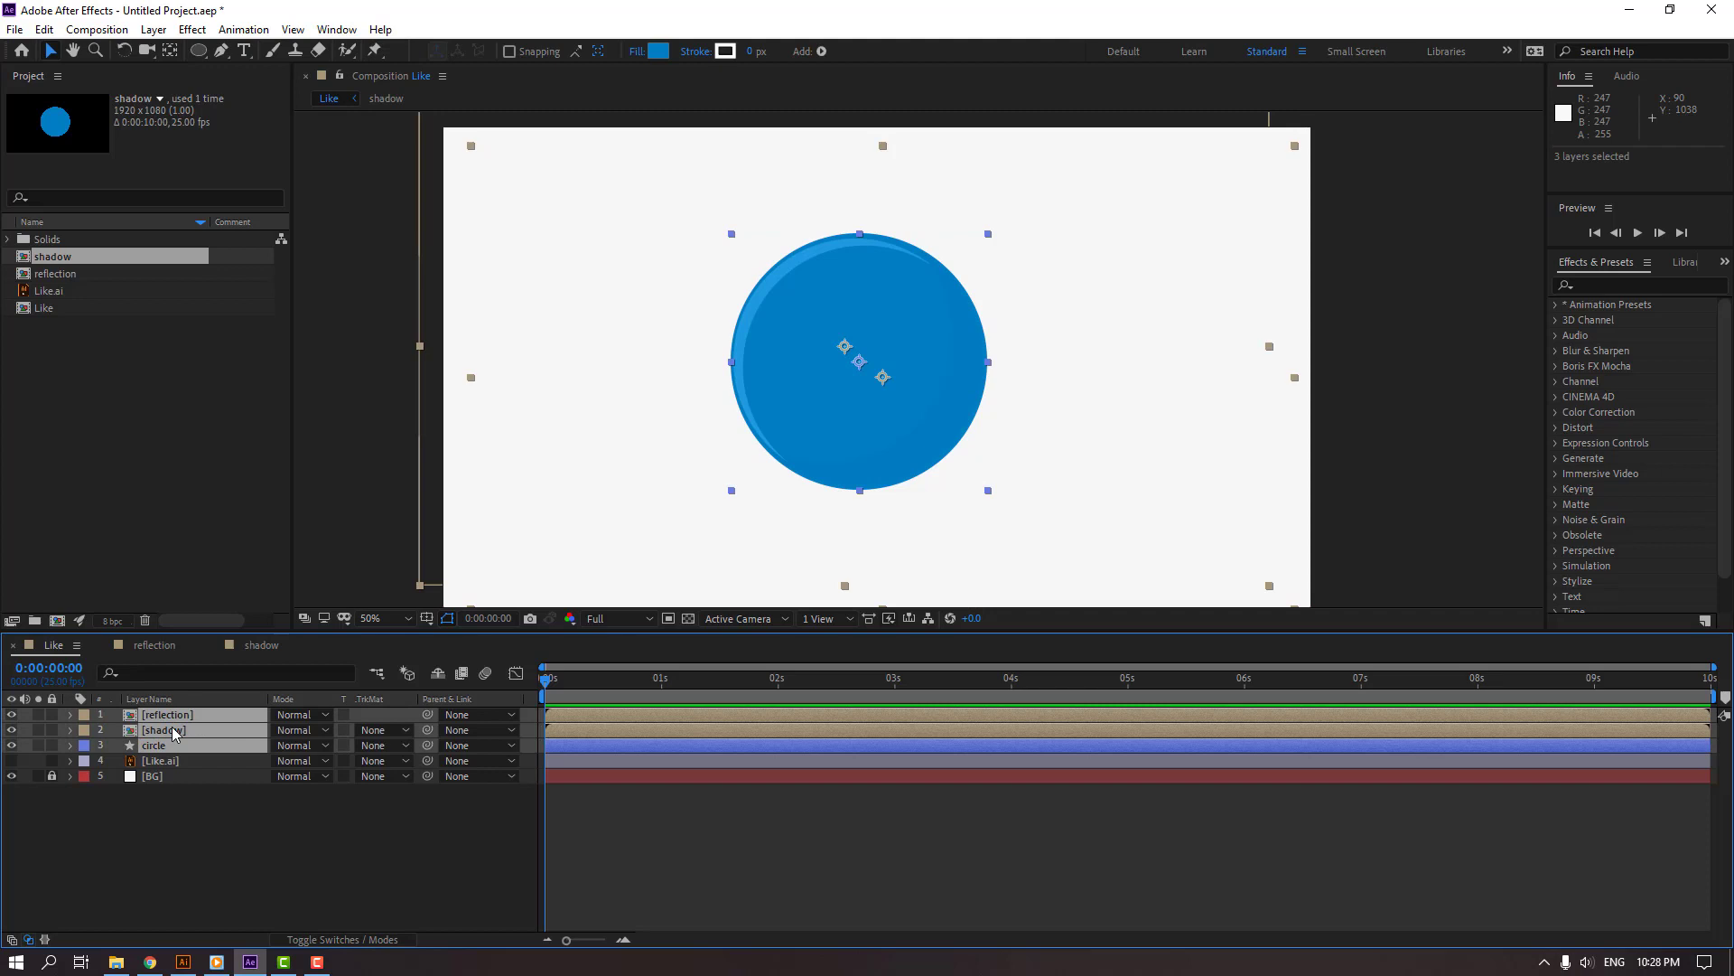
right_click(174, 733)
click(242, 643)
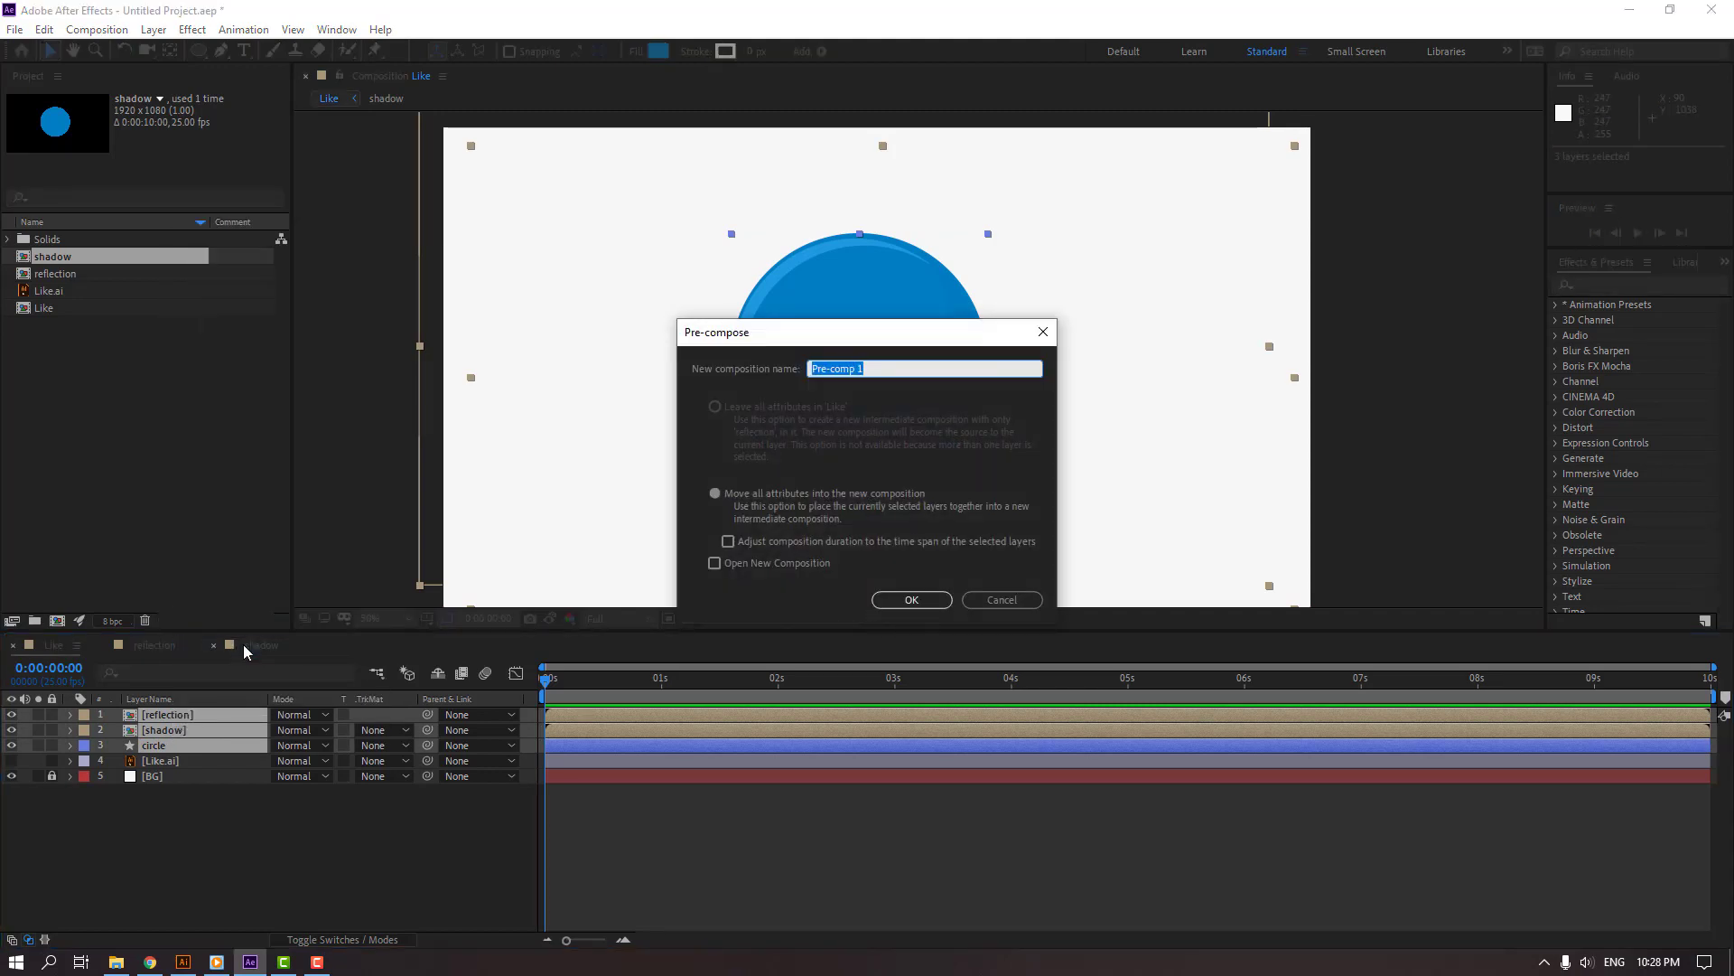
text(CIRCL)
key(shift+Left)
key(shift+Left)
key(shift+Left)
key(shift+Left)
text(CIRCLE)
click(913, 601)
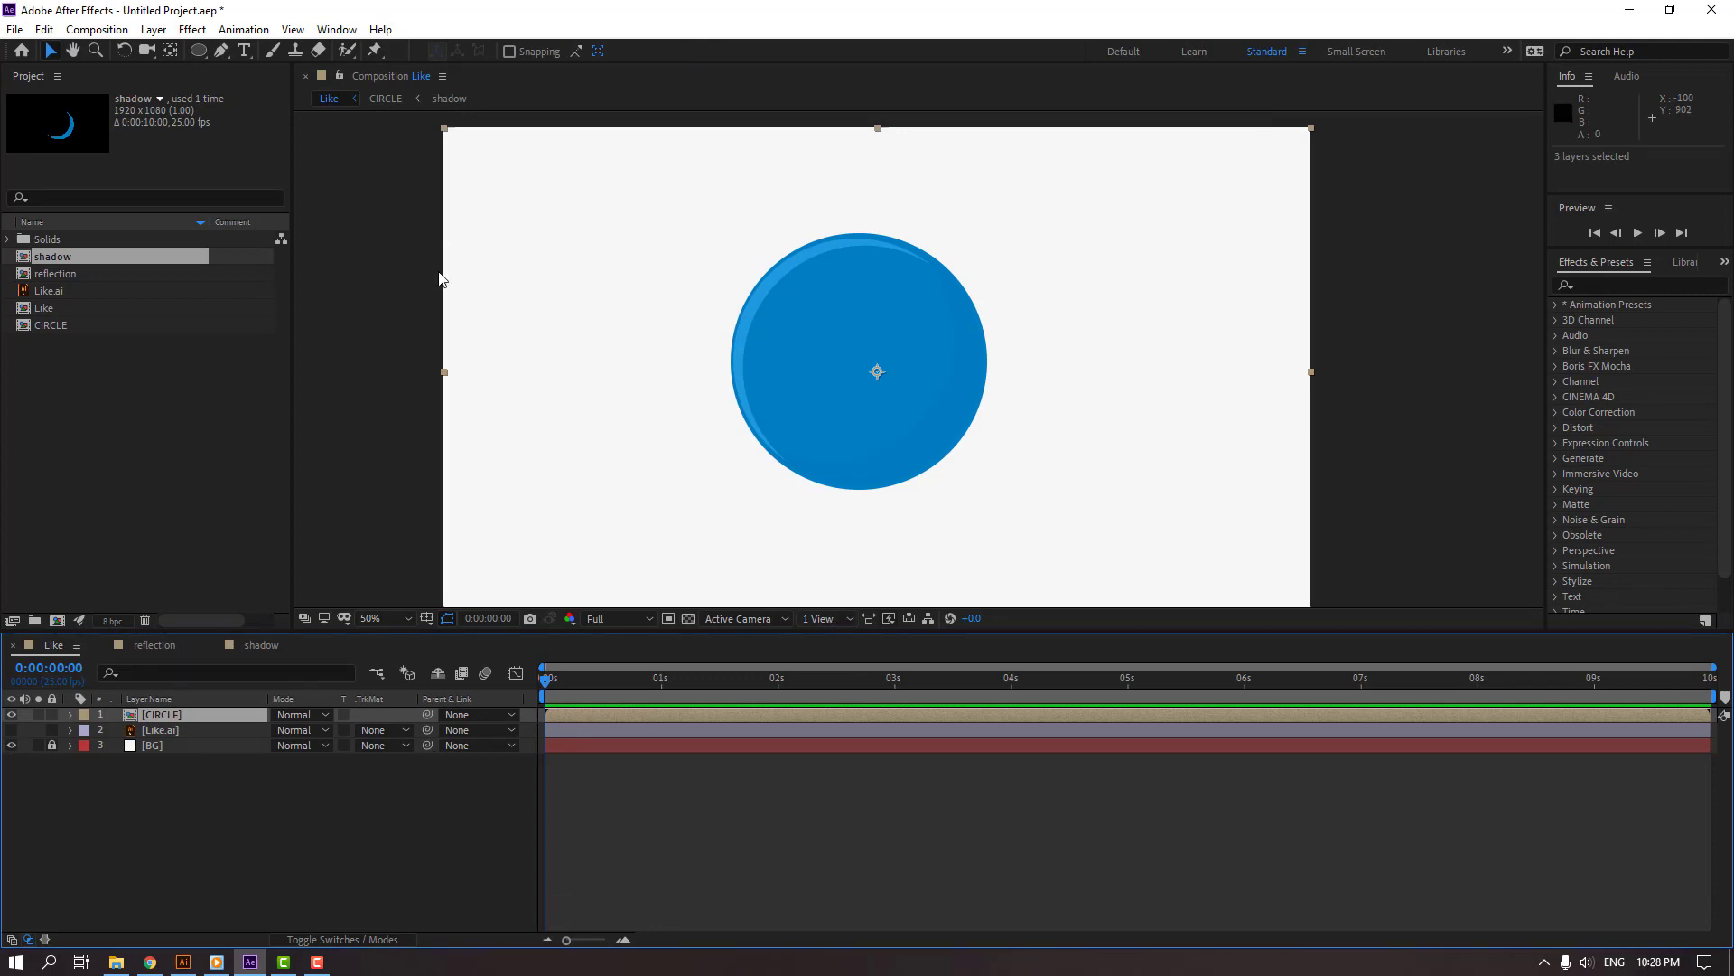
click(341, 31)
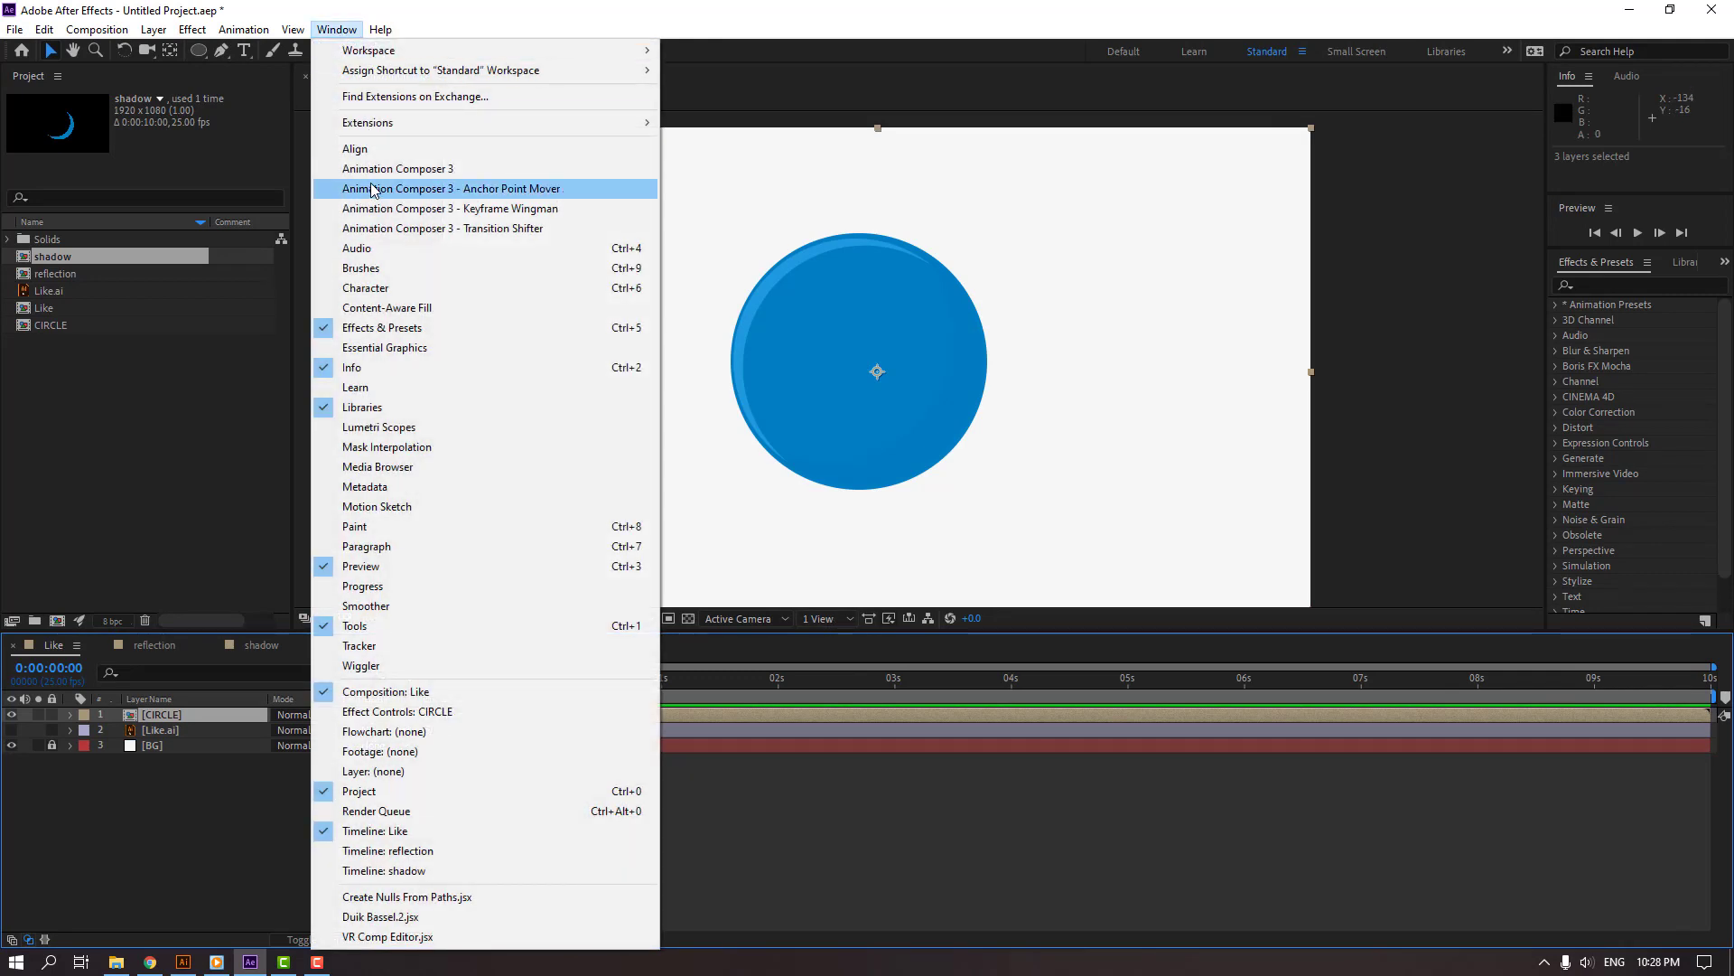
- Apply Animation Composer's Overshoot Scale From Anchor Point preset as the CIRCLE layer's intro
click(466, 172)
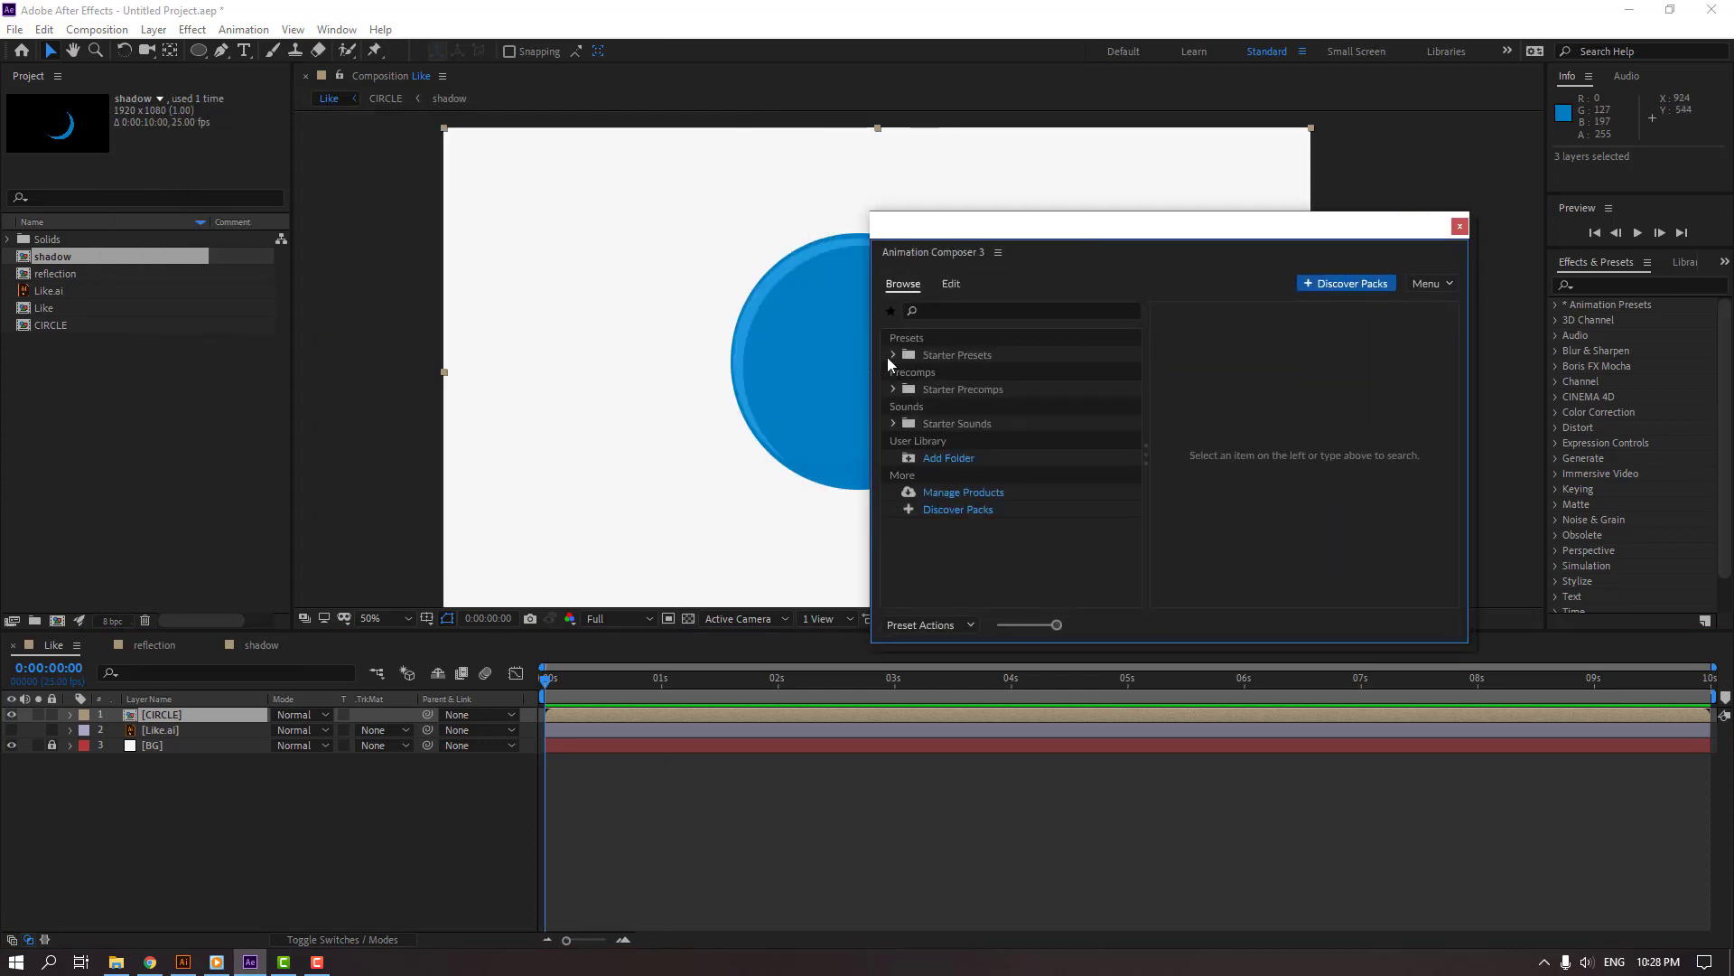
click(892, 355)
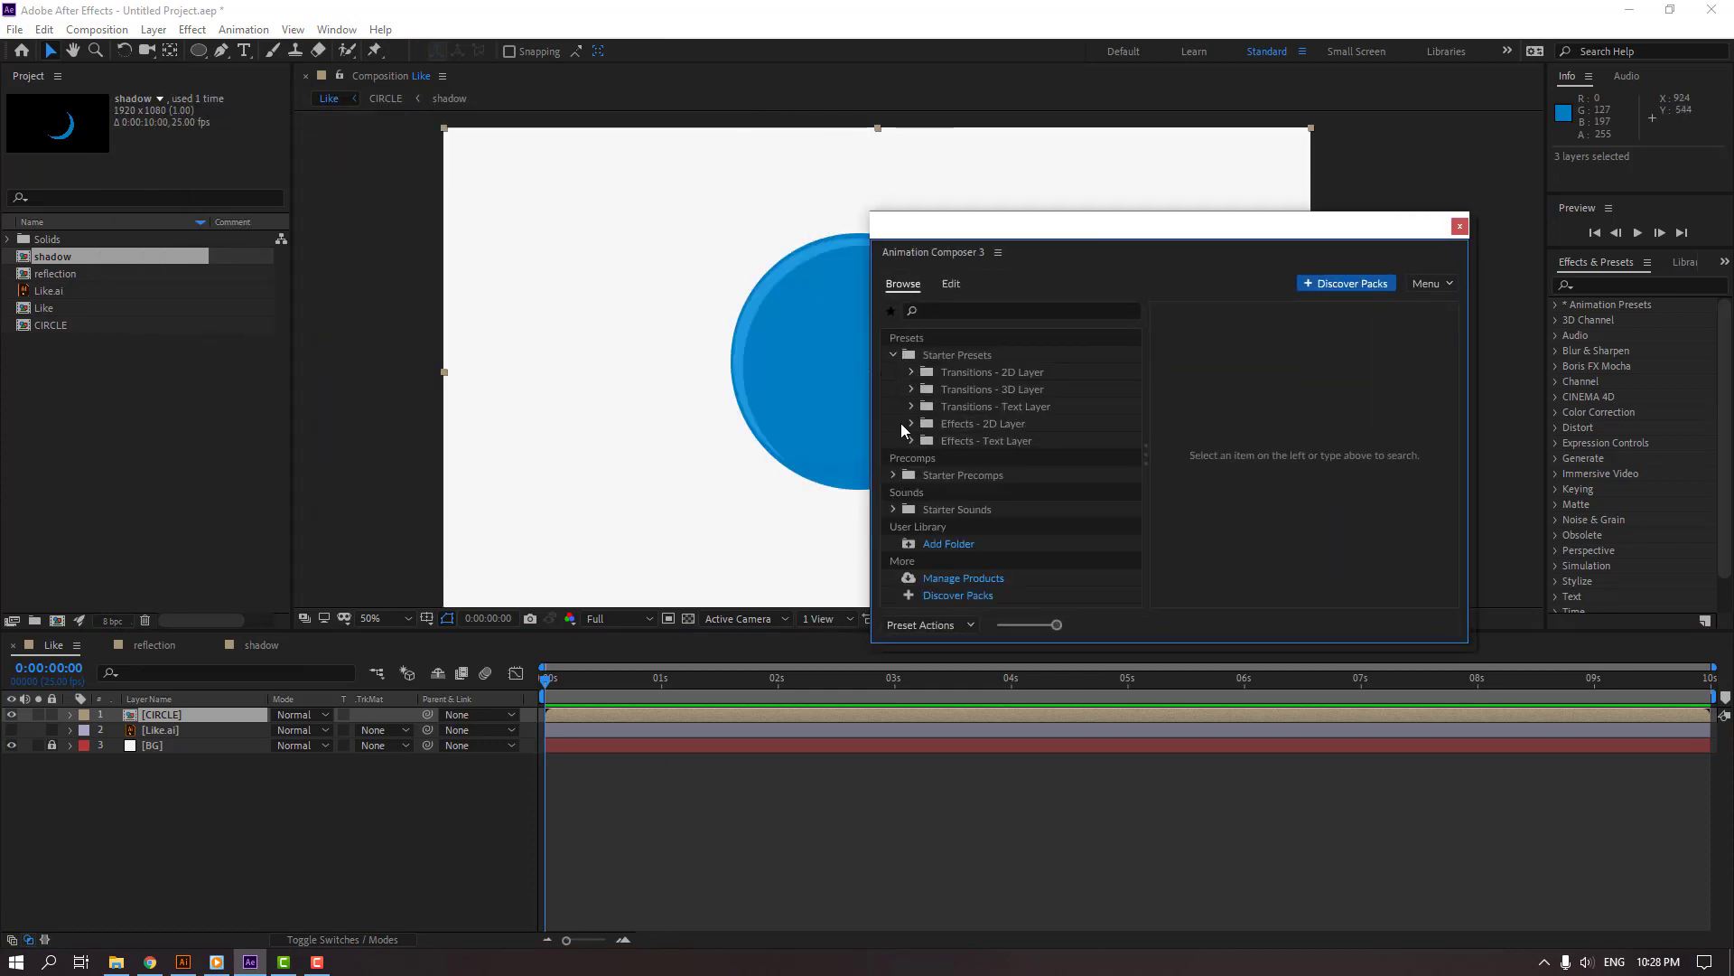
click(911, 372)
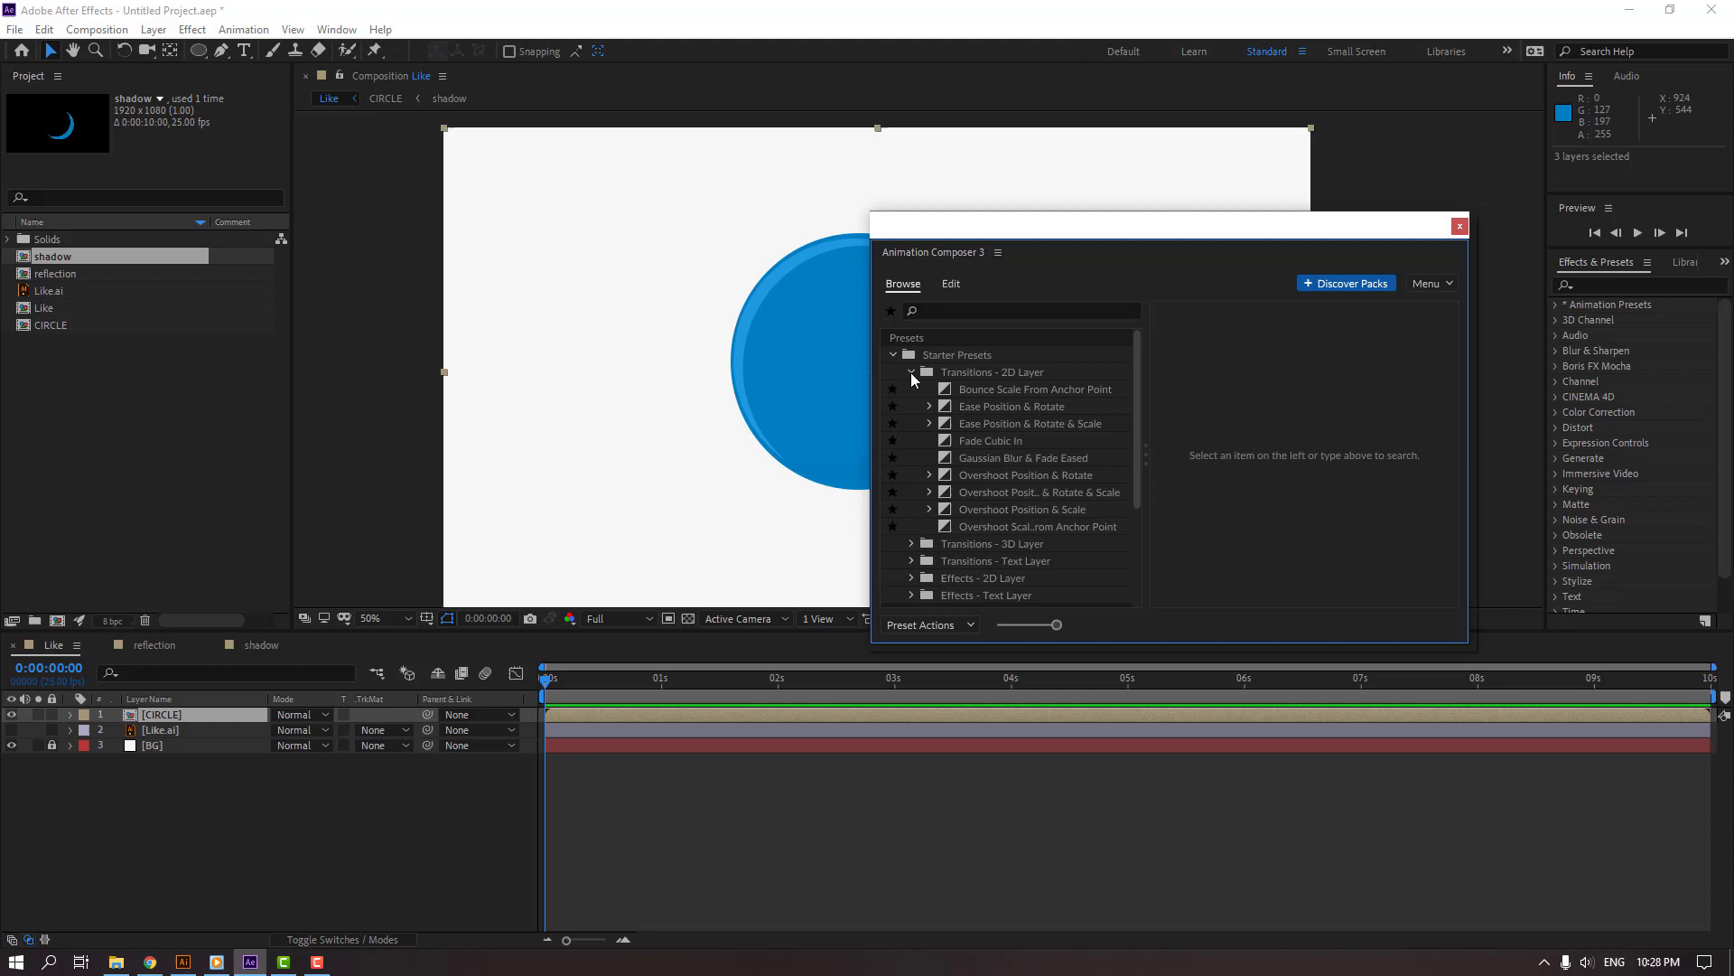
click(997, 527)
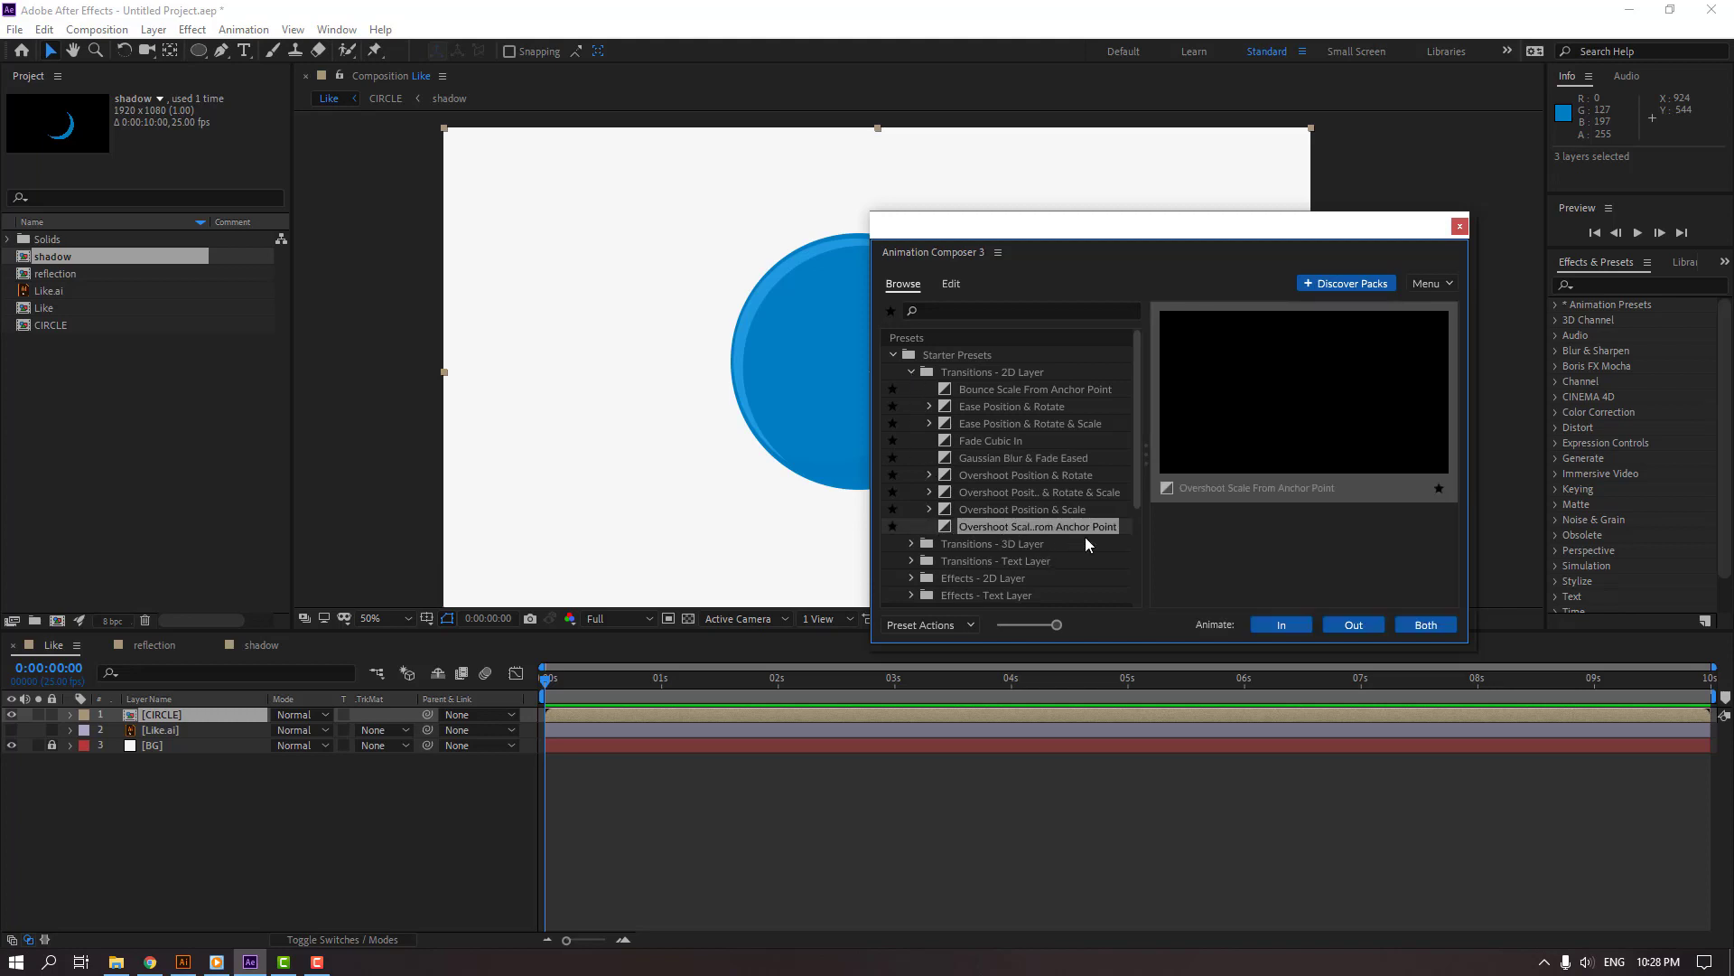
click(1279, 624)
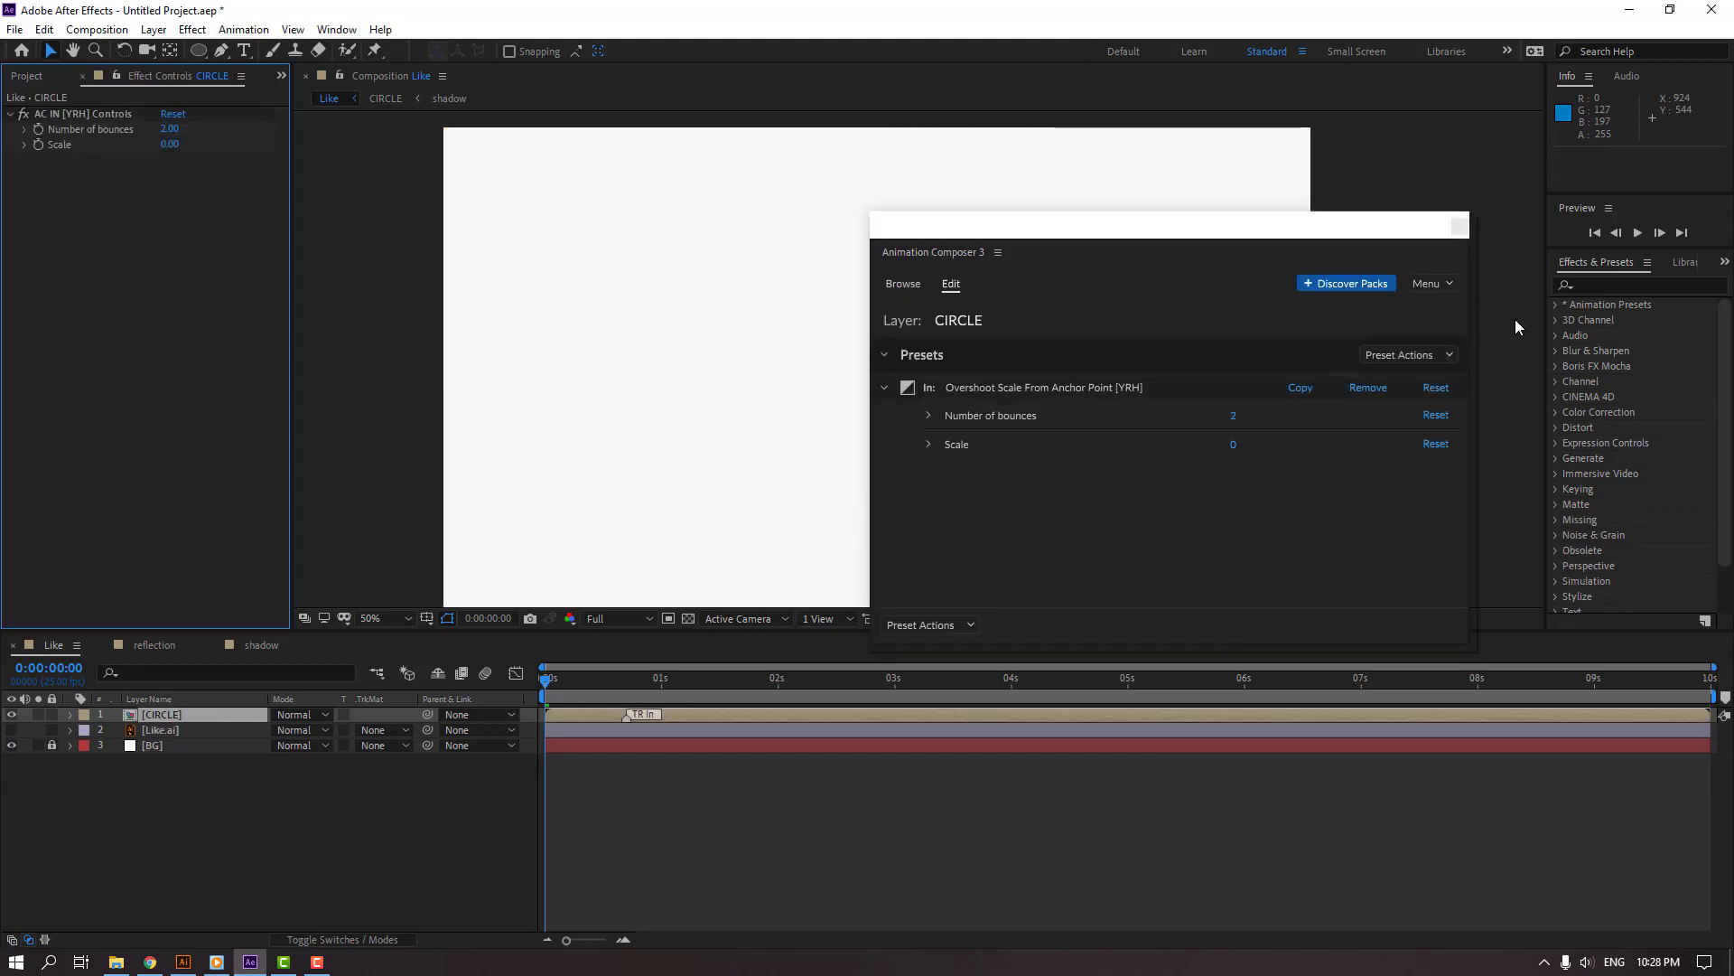
click(1461, 226)
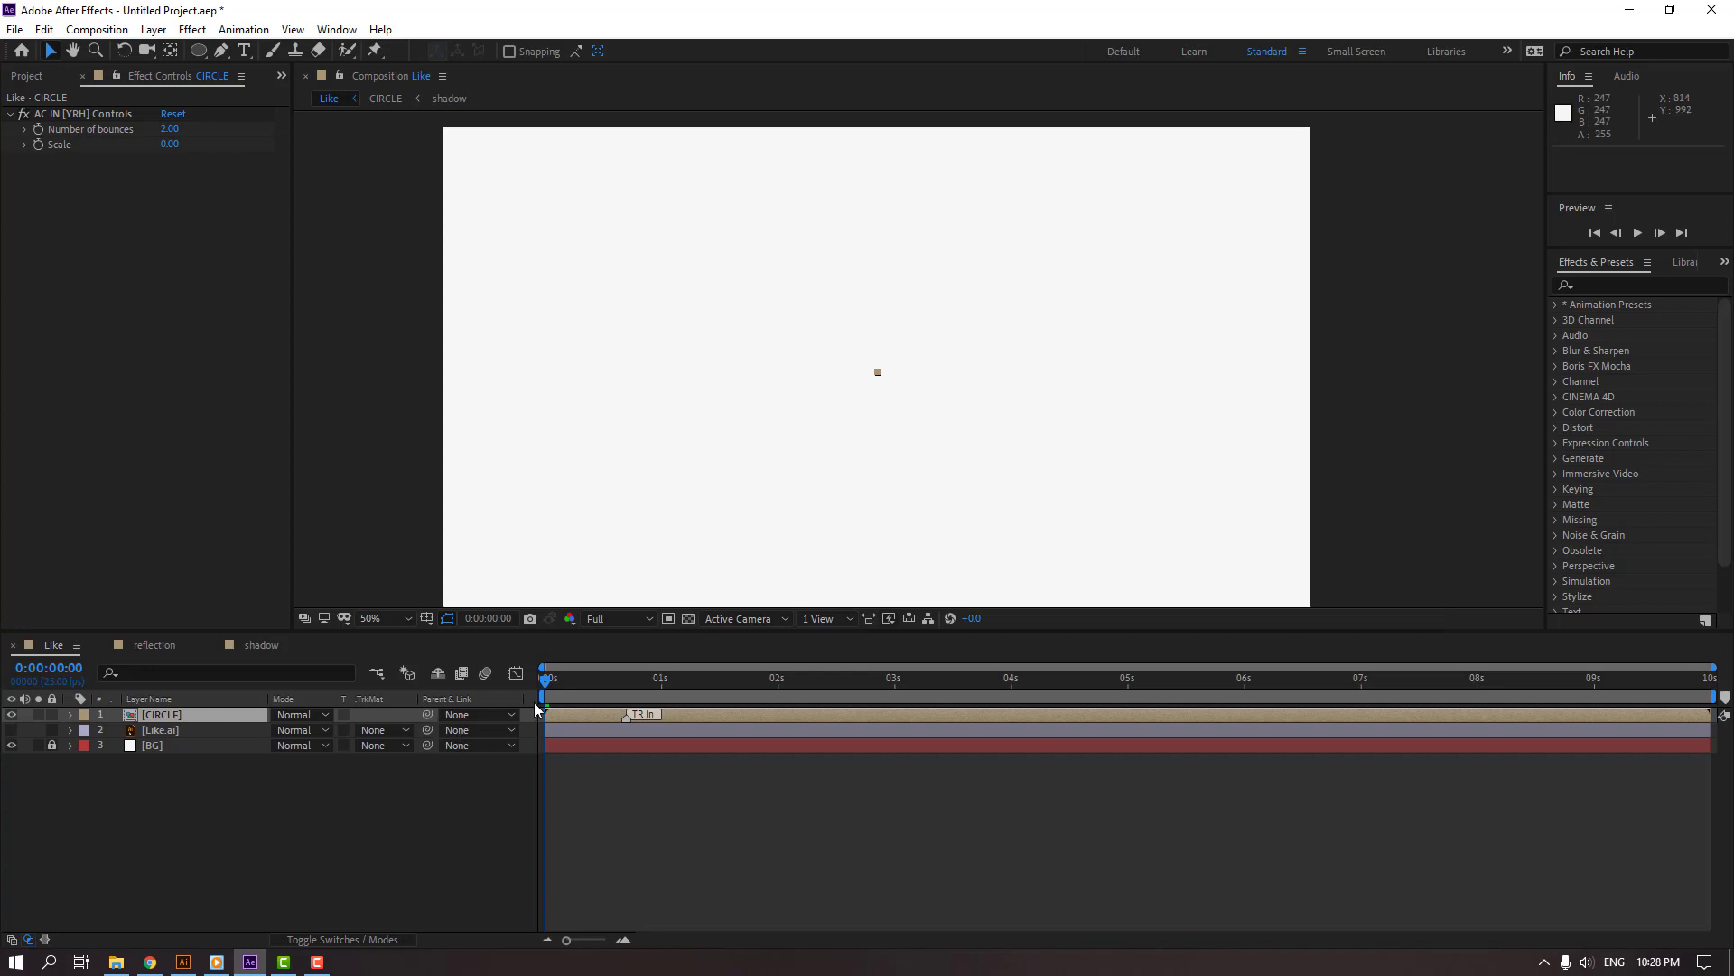
- Drag CIRCLE's TR In marker later so the bounce-in starts after a short delay
key(space)
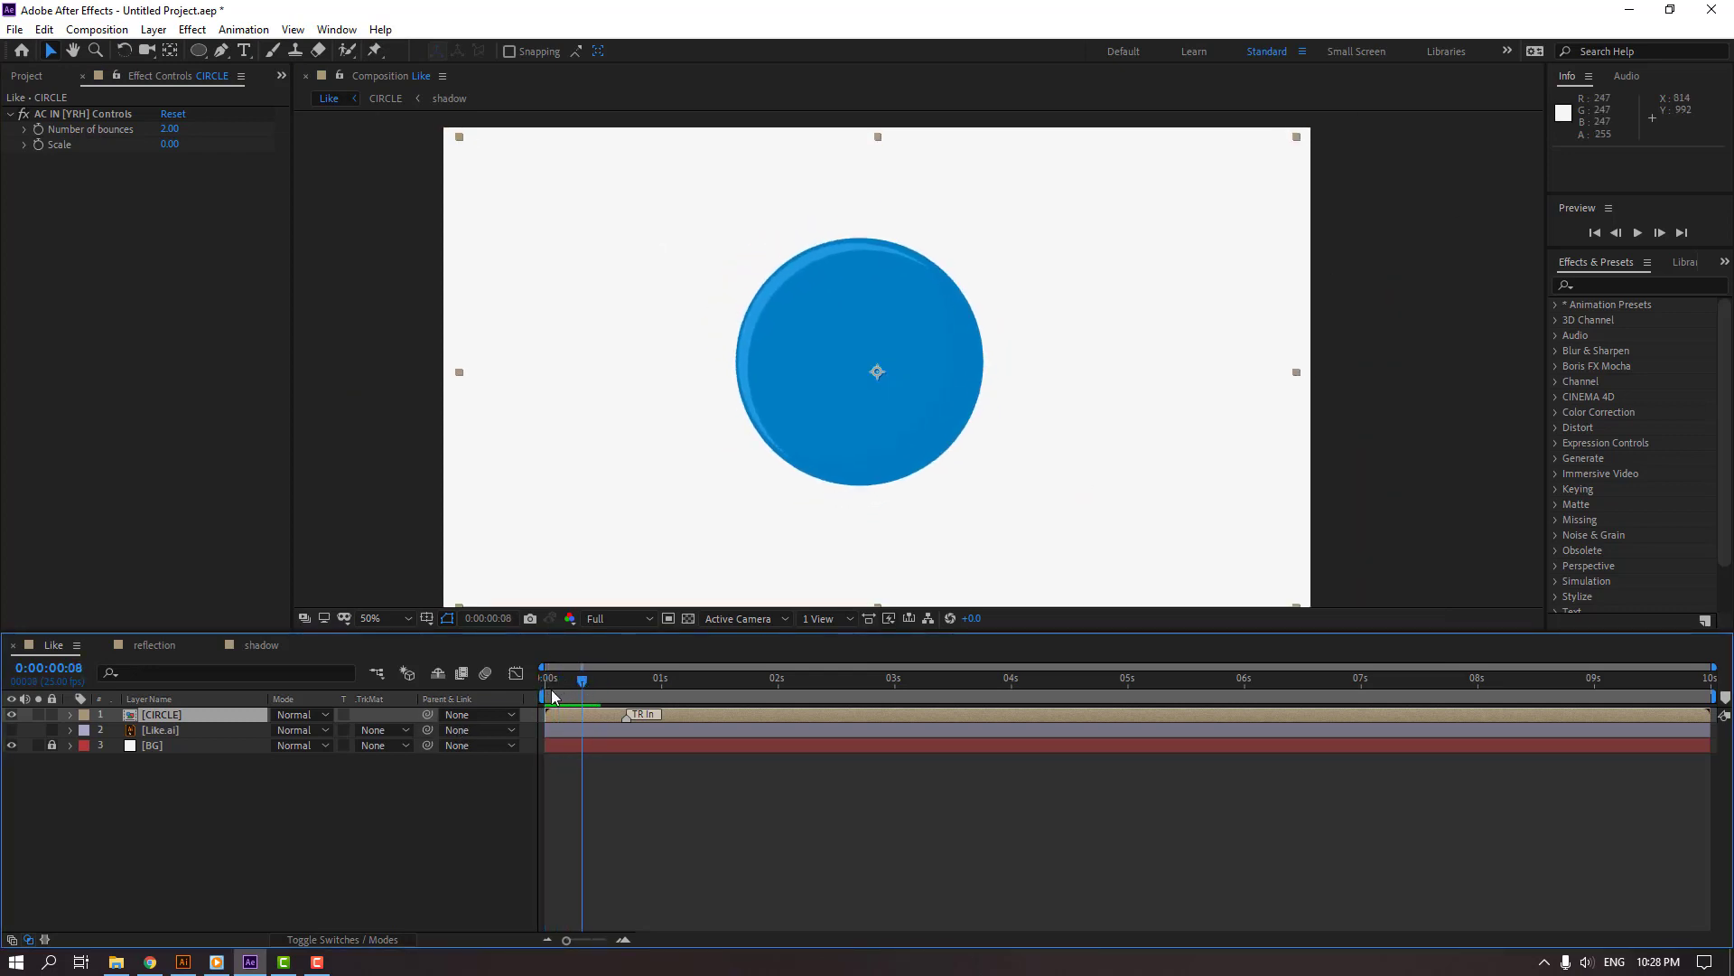
key(comma)
key(comma)
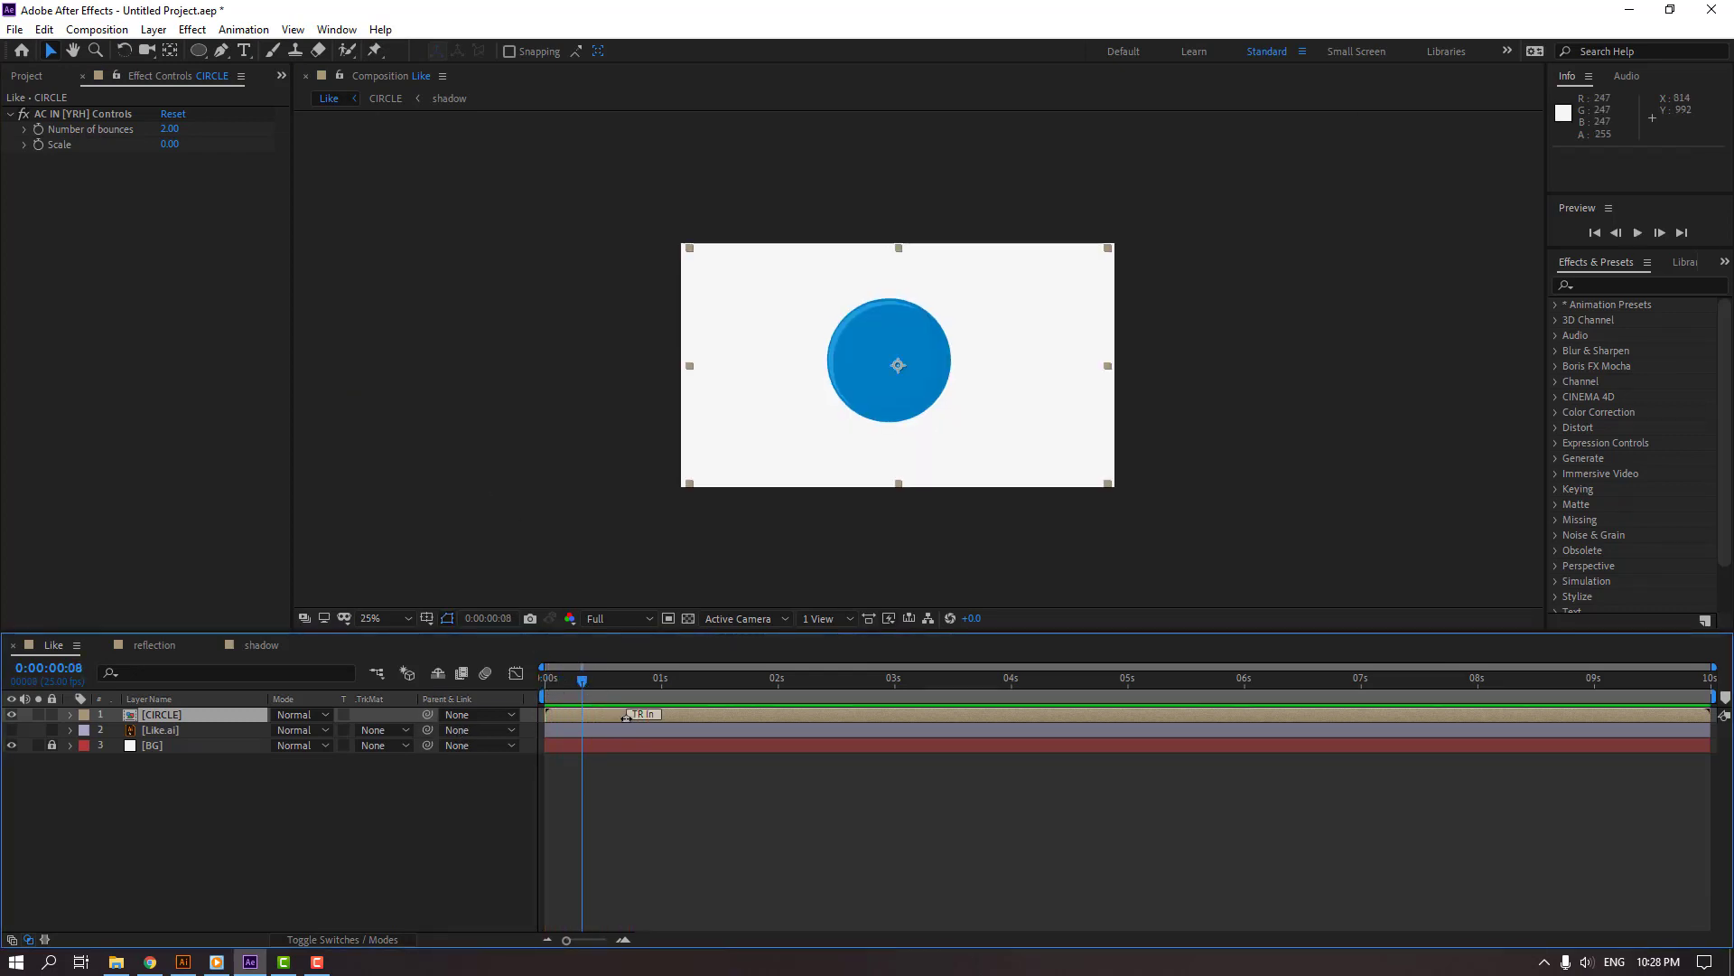
drag(627, 715, 670, 716)
click(793, 828)
key(space)
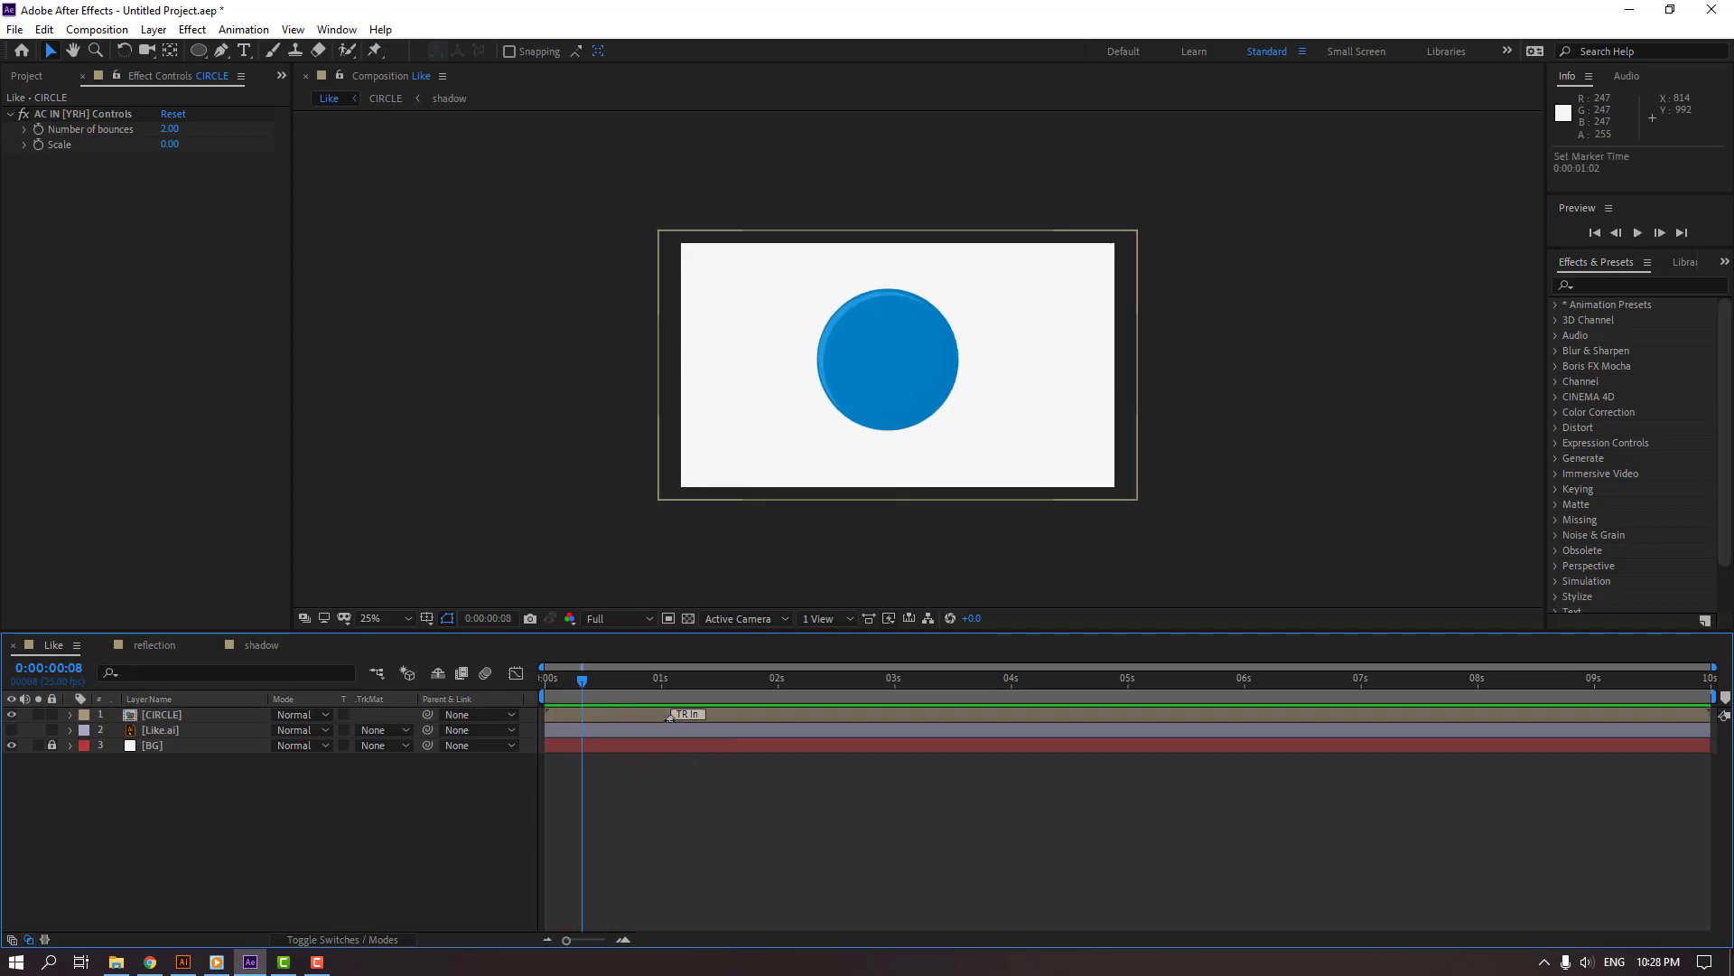
key(period)
key(period)
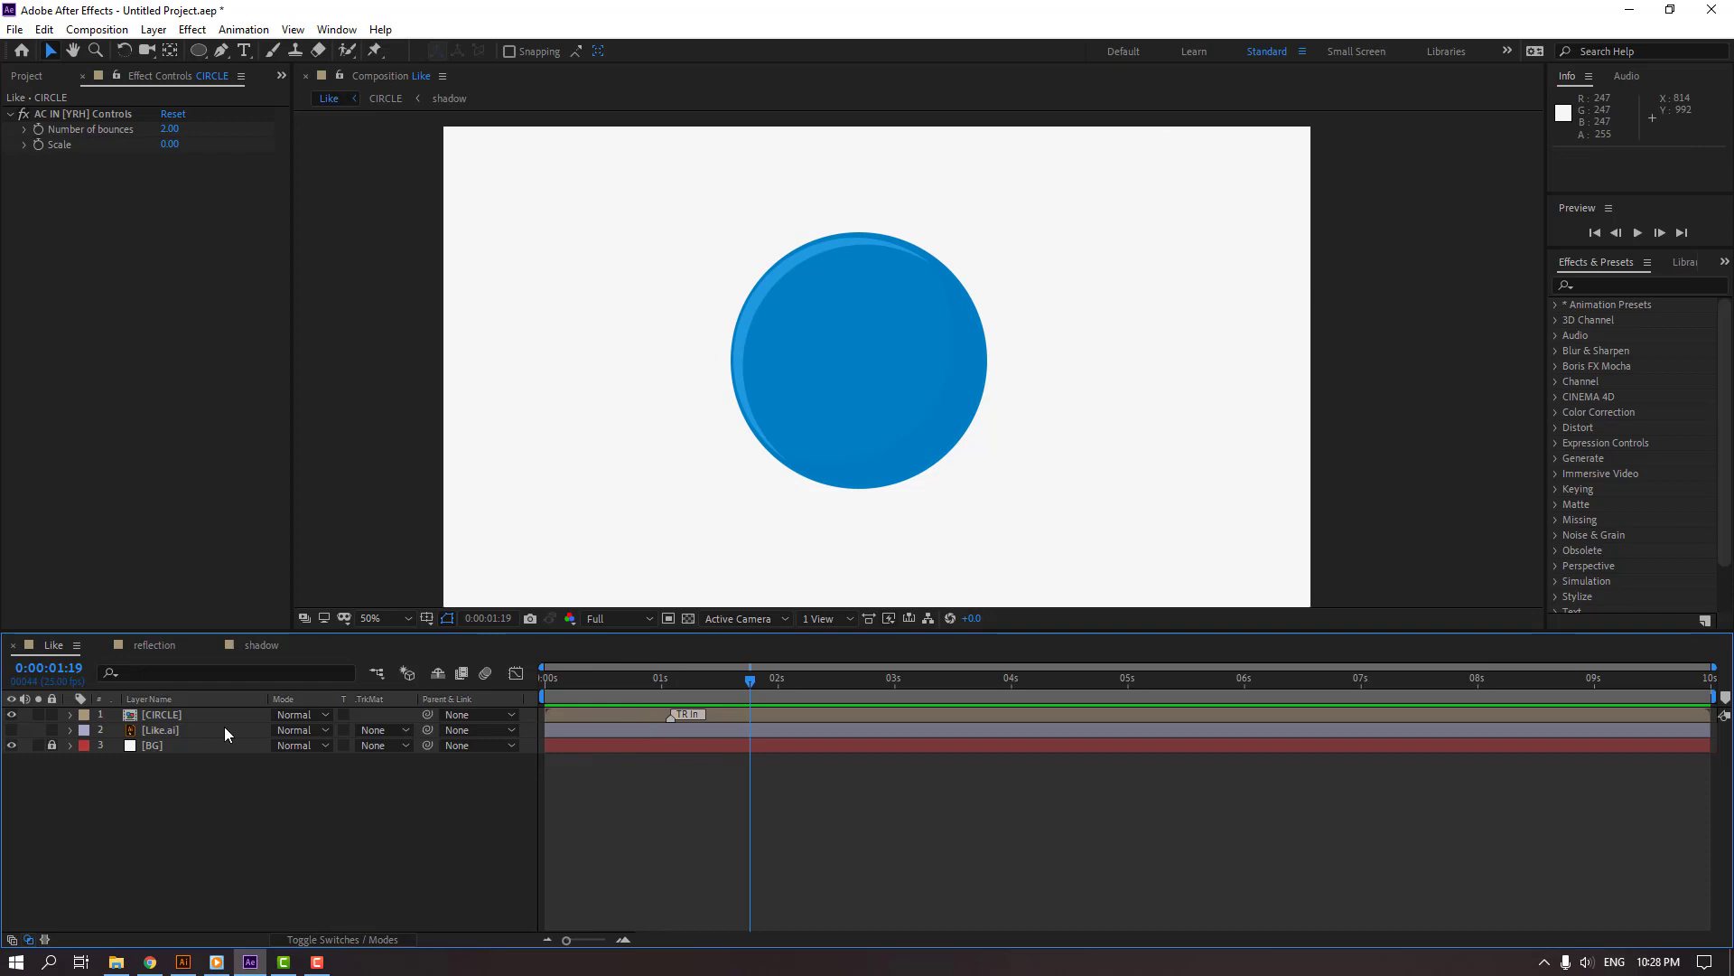
click(165, 729)
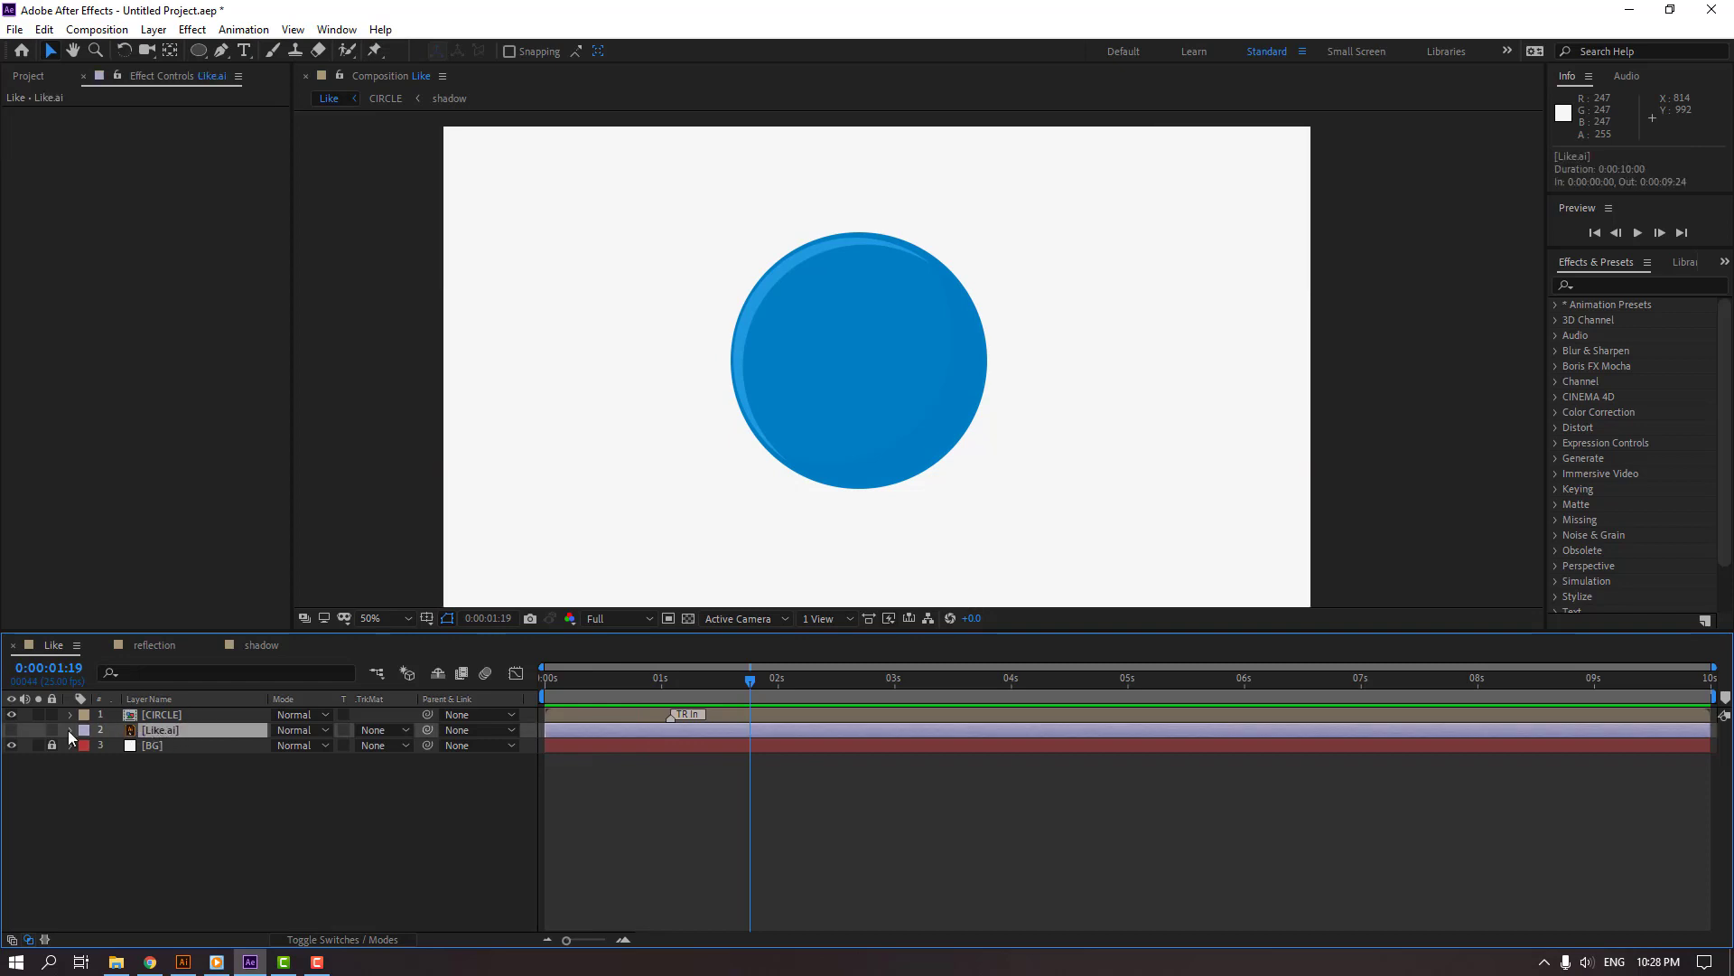
- Unhide Like.ai, move it above CIRCLE, scale it to 62% and position it over the circle
click(12, 729)
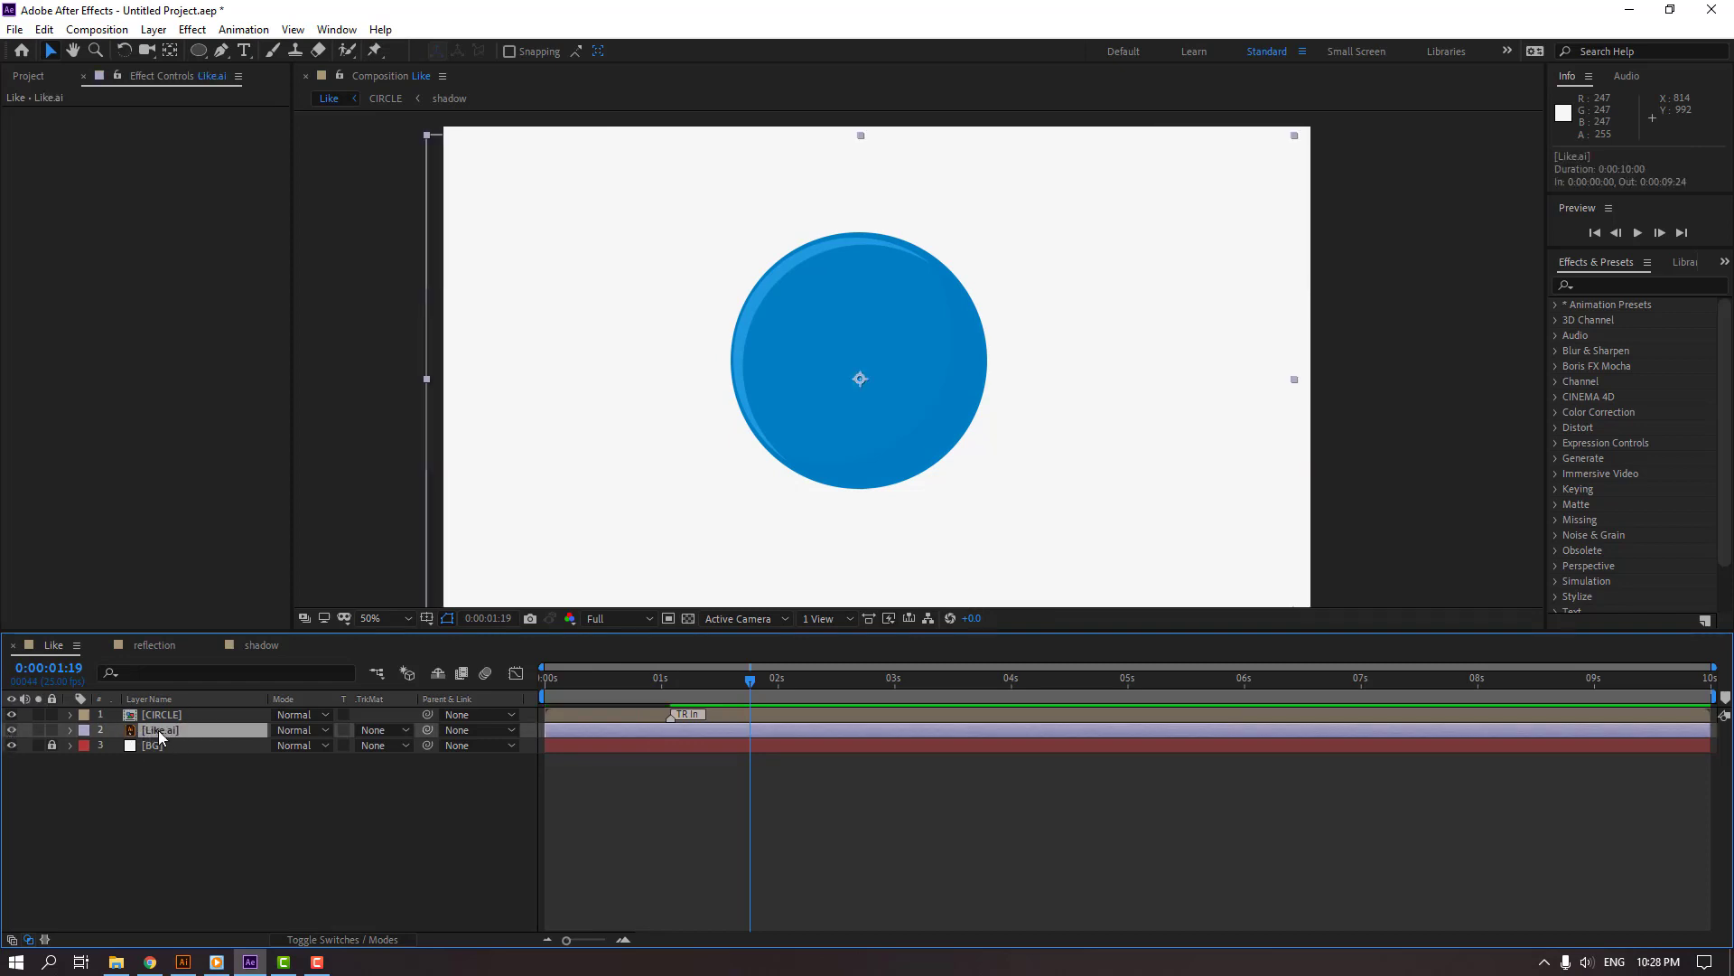
drag(159, 730, 152, 711)
drag(901, 389, 902, 377)
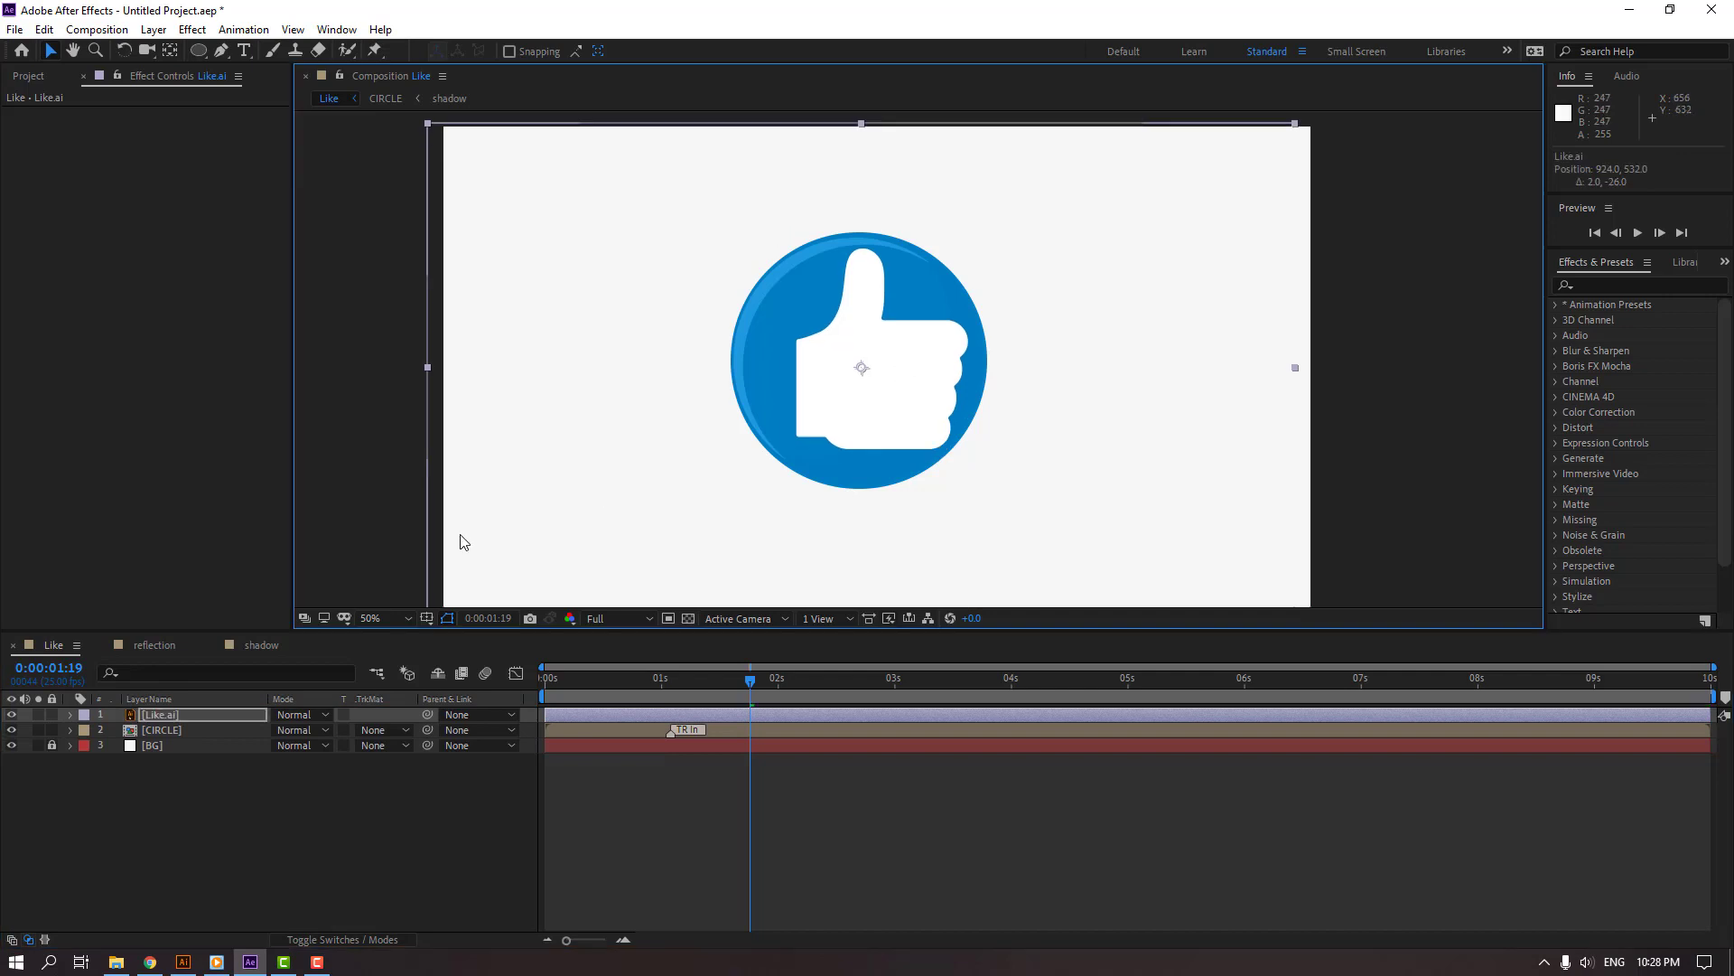
key(s)
drag(285, 730, 251, 730)
scroll(839, 453, up, 2)
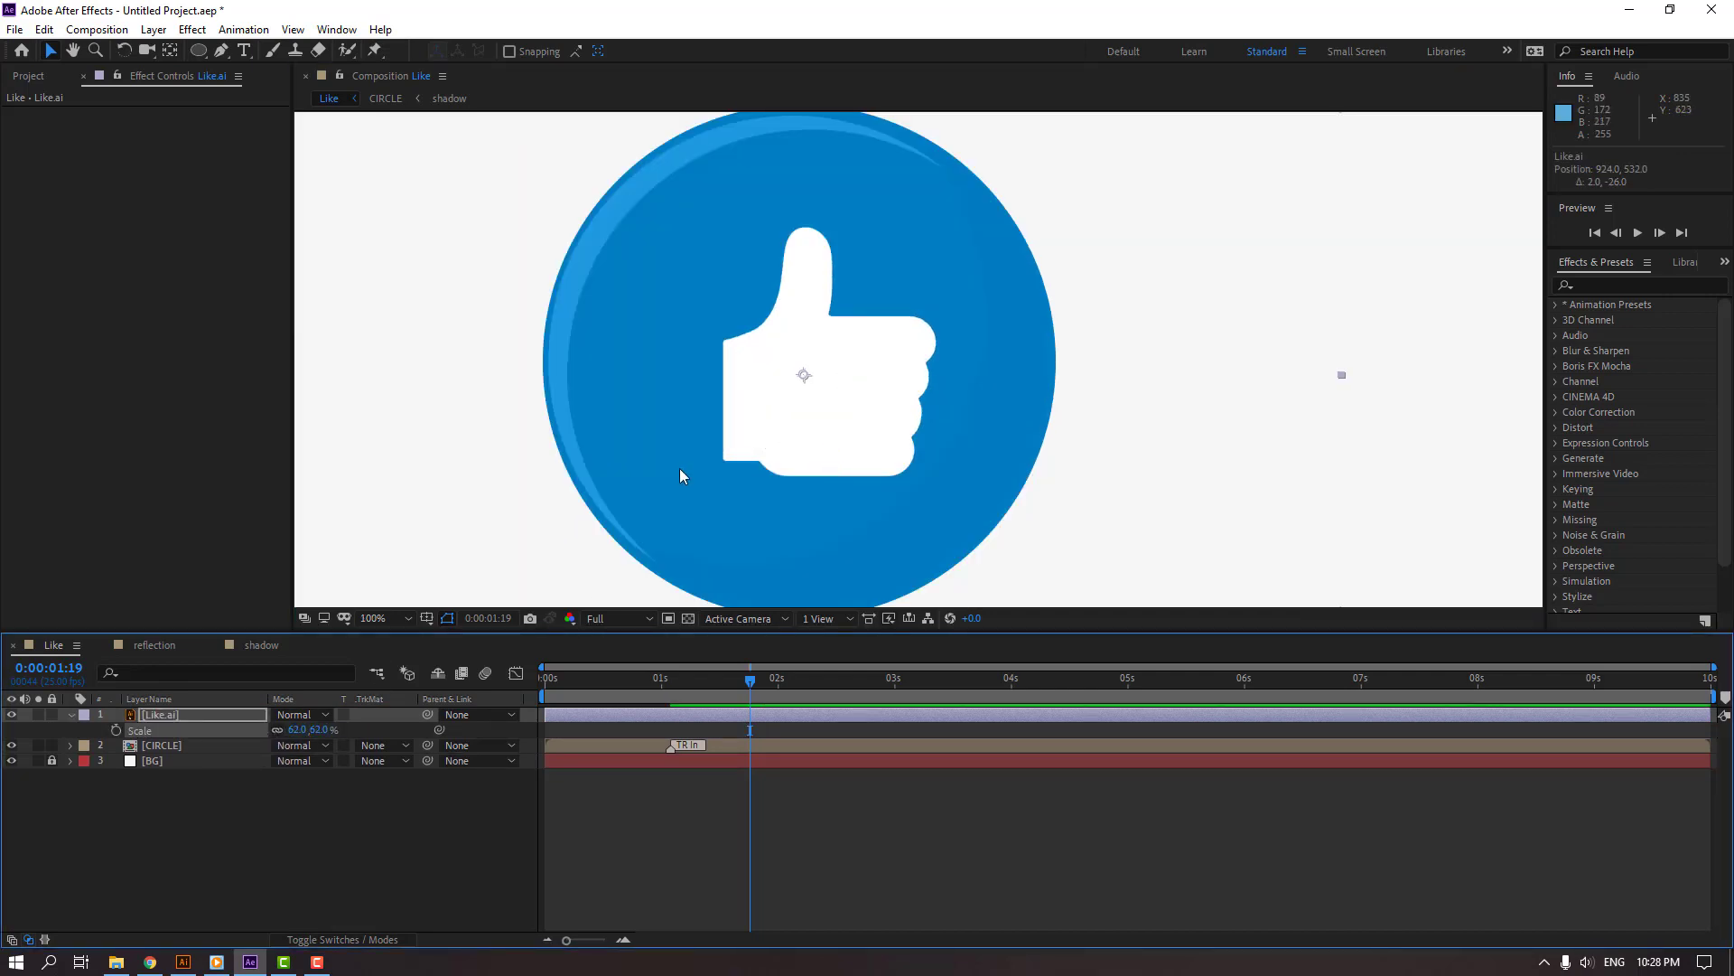
drag(879, 356, 954, 357)
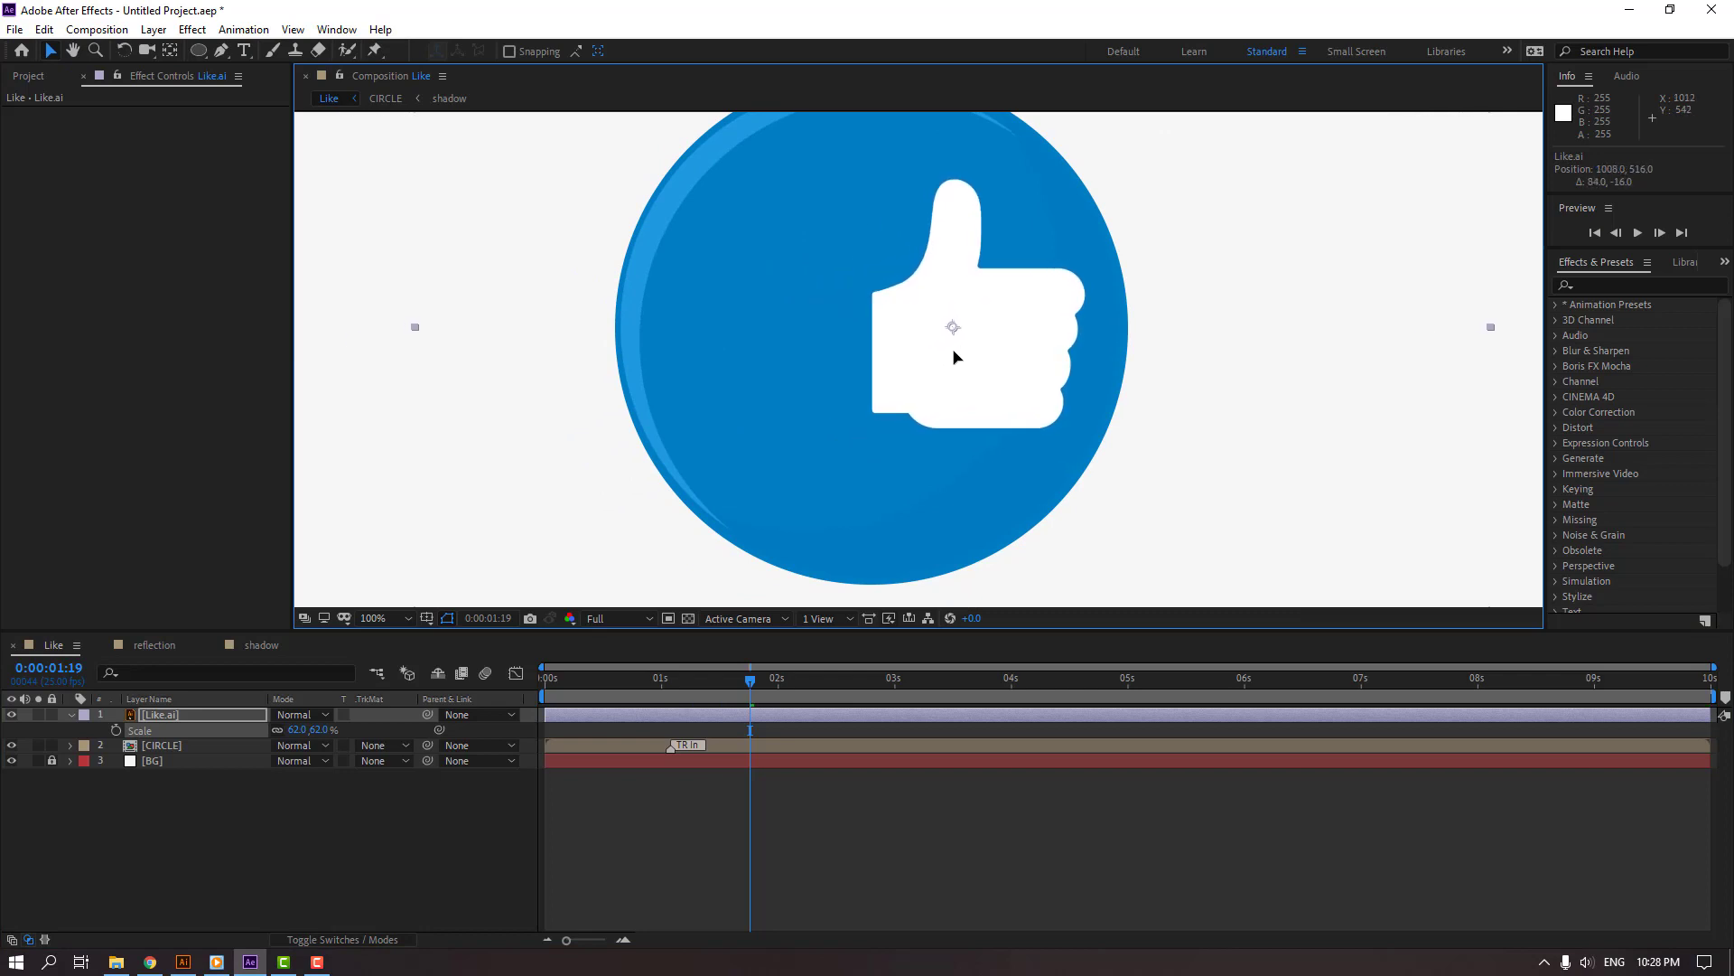
click(325, 813)
key(period)
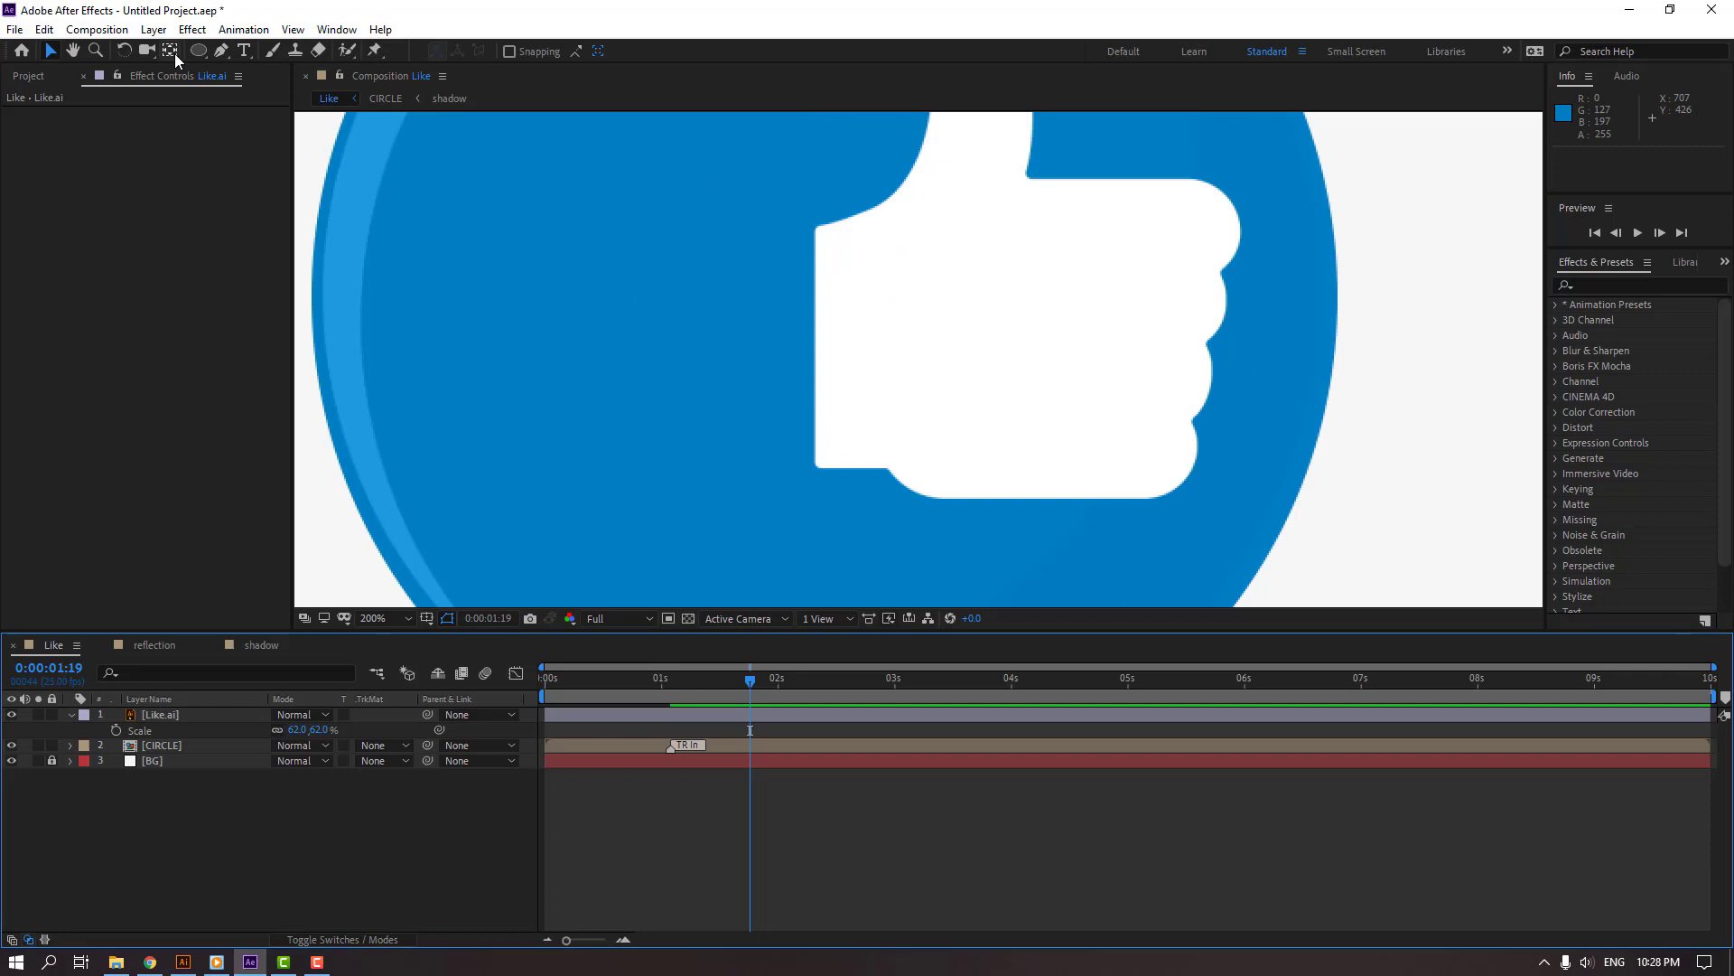
- Draw a rectangle left of the thumbs-up hand, filled with white sampled from the icon
click(203, 51)
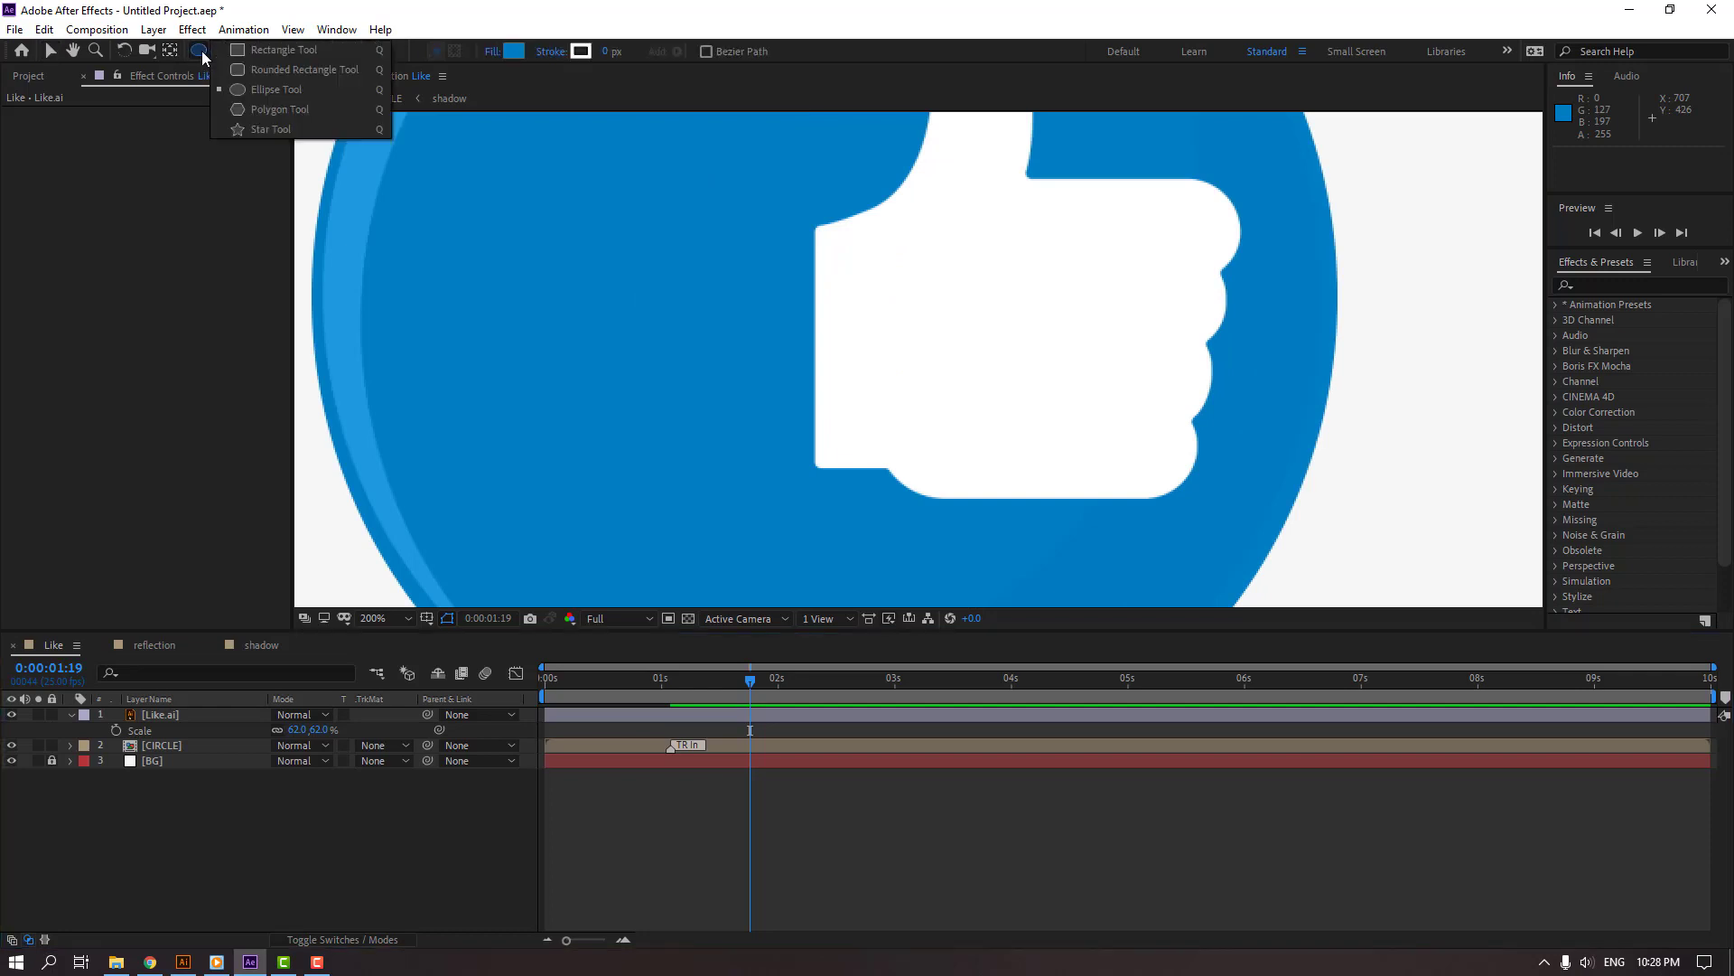
click(287, 51)
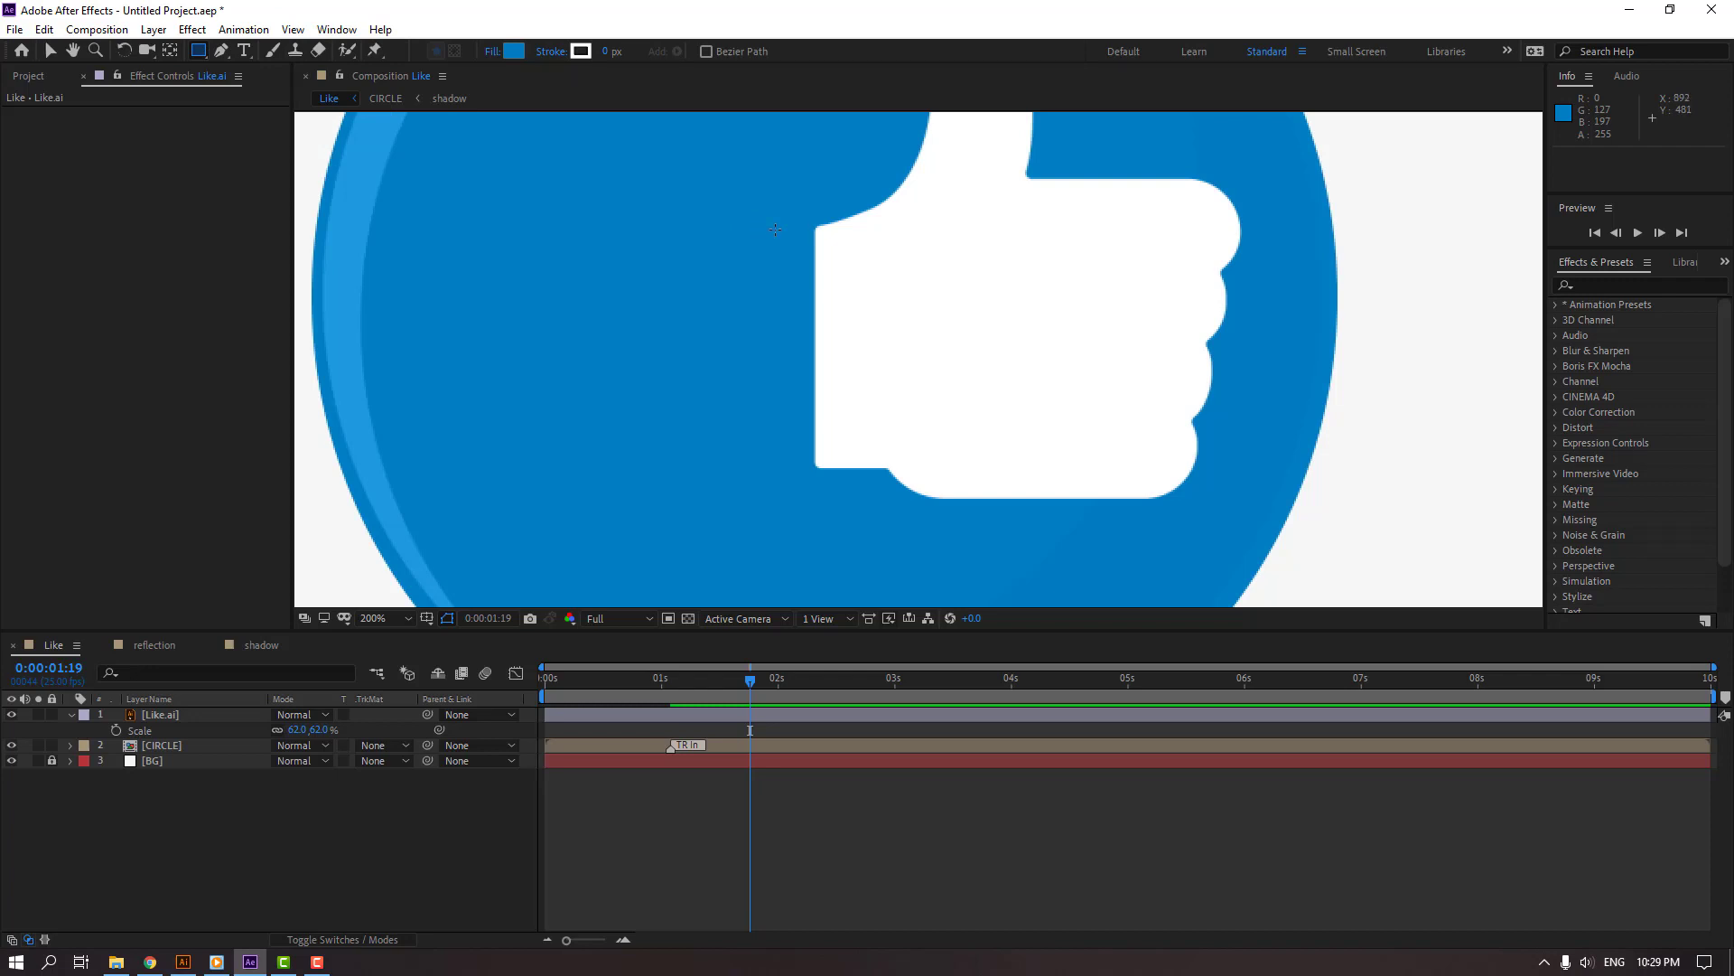
drag(775, 230, 631, 472)
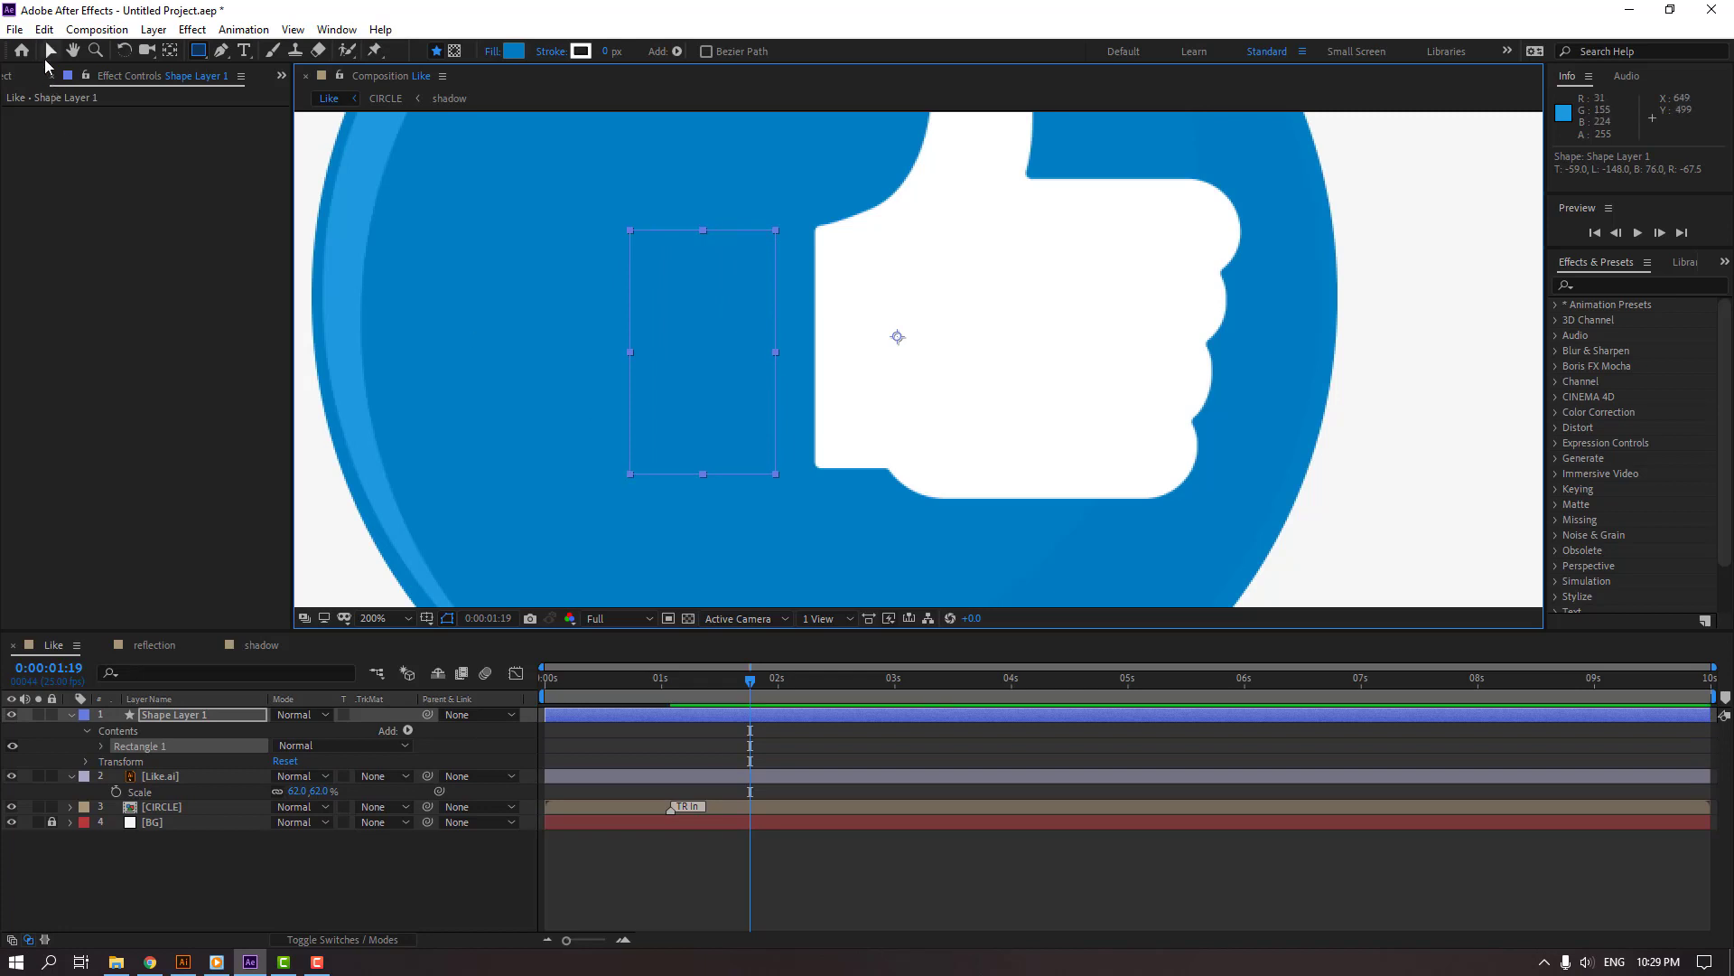
click(50, 54)
click(658, 52)
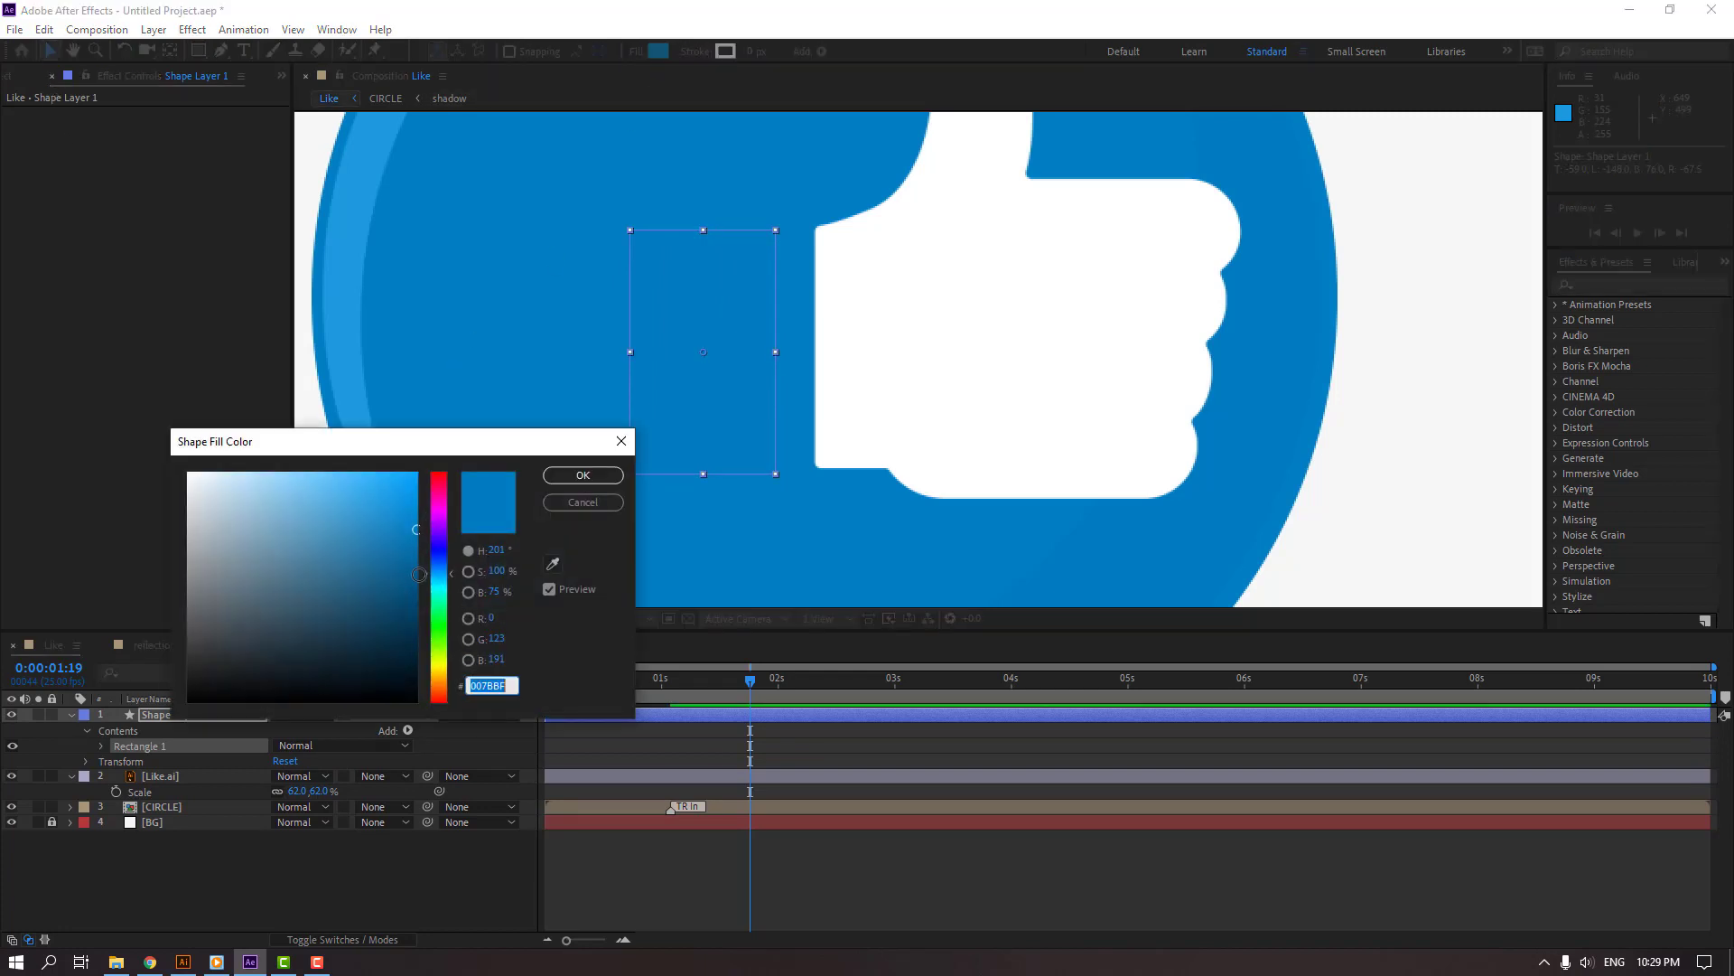
click(553, 564)
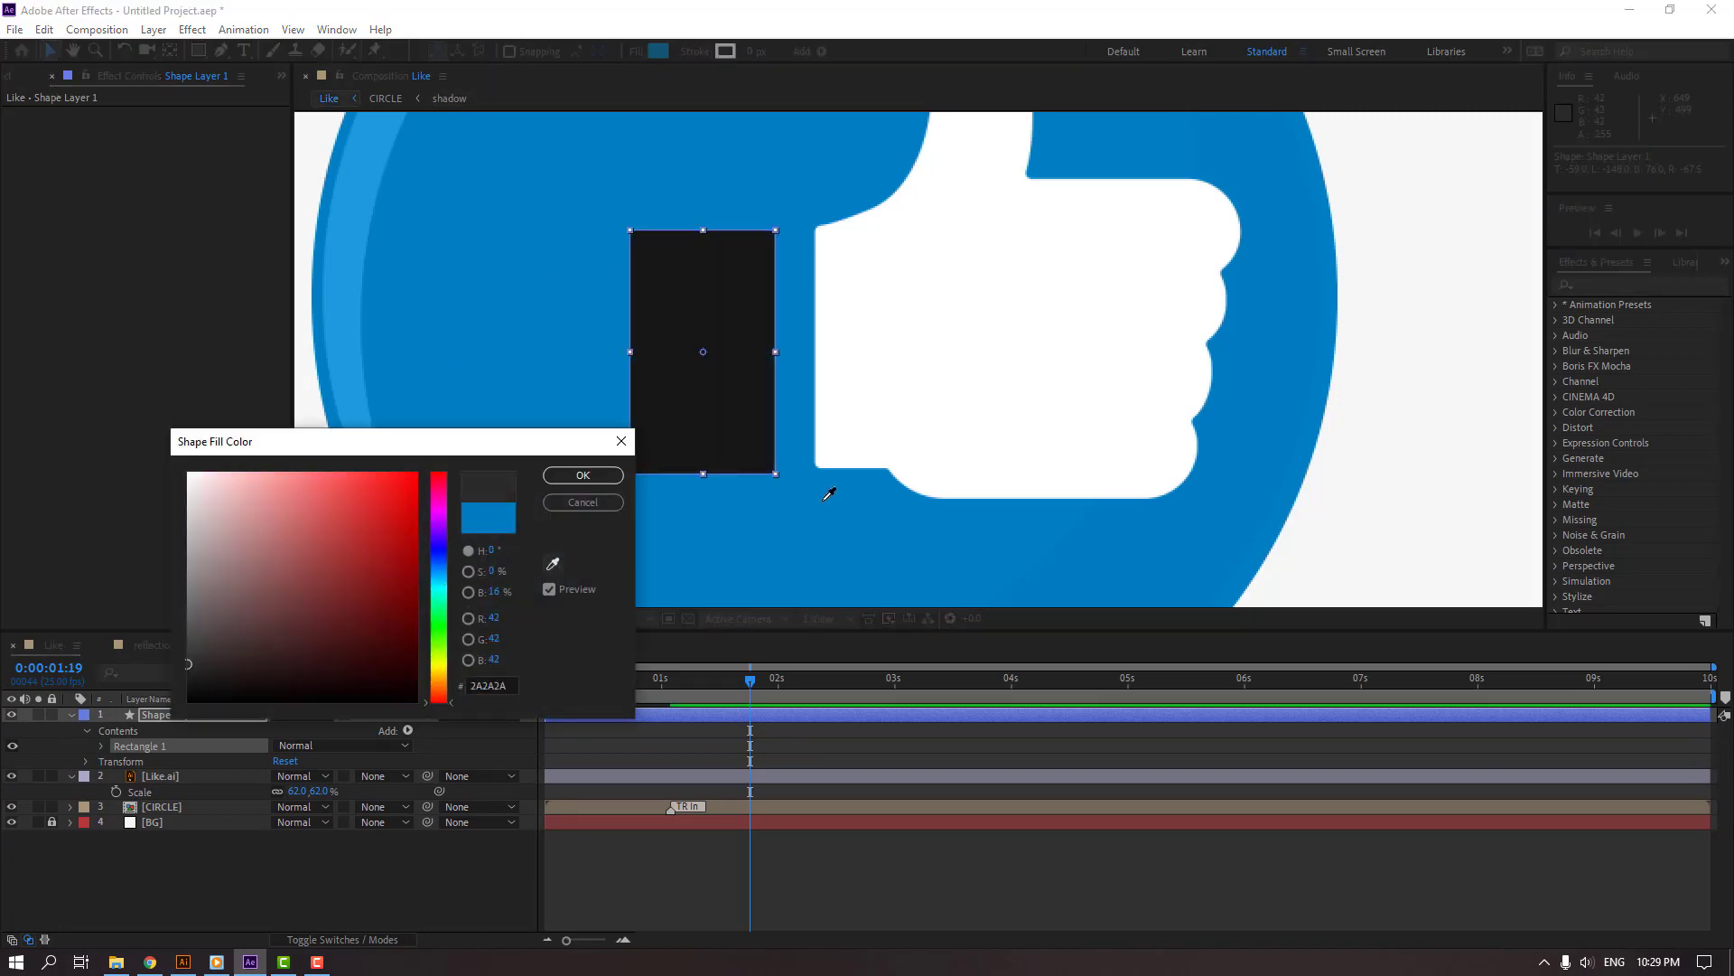
click(955, 279)
click(573, 477)
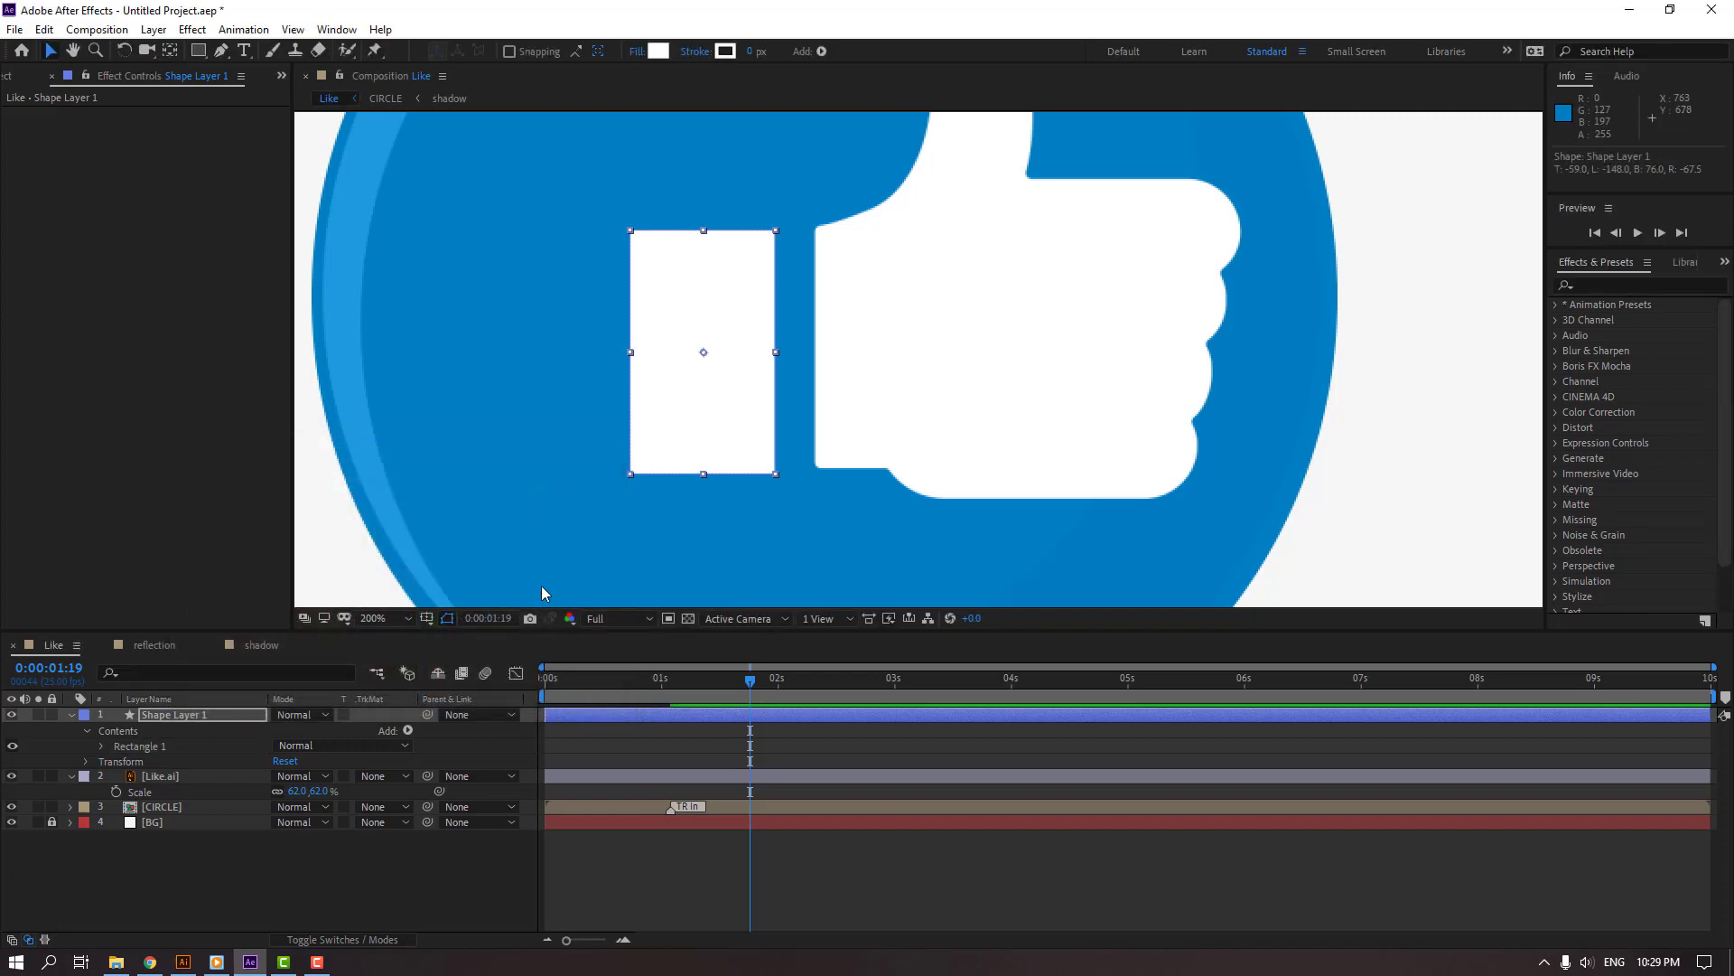
- Nudge the rectangle toward the hand and centre its anchor point
key(Right)
key(Right)
key(Right)
key(Right)
key(Right)
key(Right)
key(Right)
key(Right)
key(Right)
key(Right)
key(Right)
key(Right)
key(Right)
key(Right)
key(Right)
key(Up)
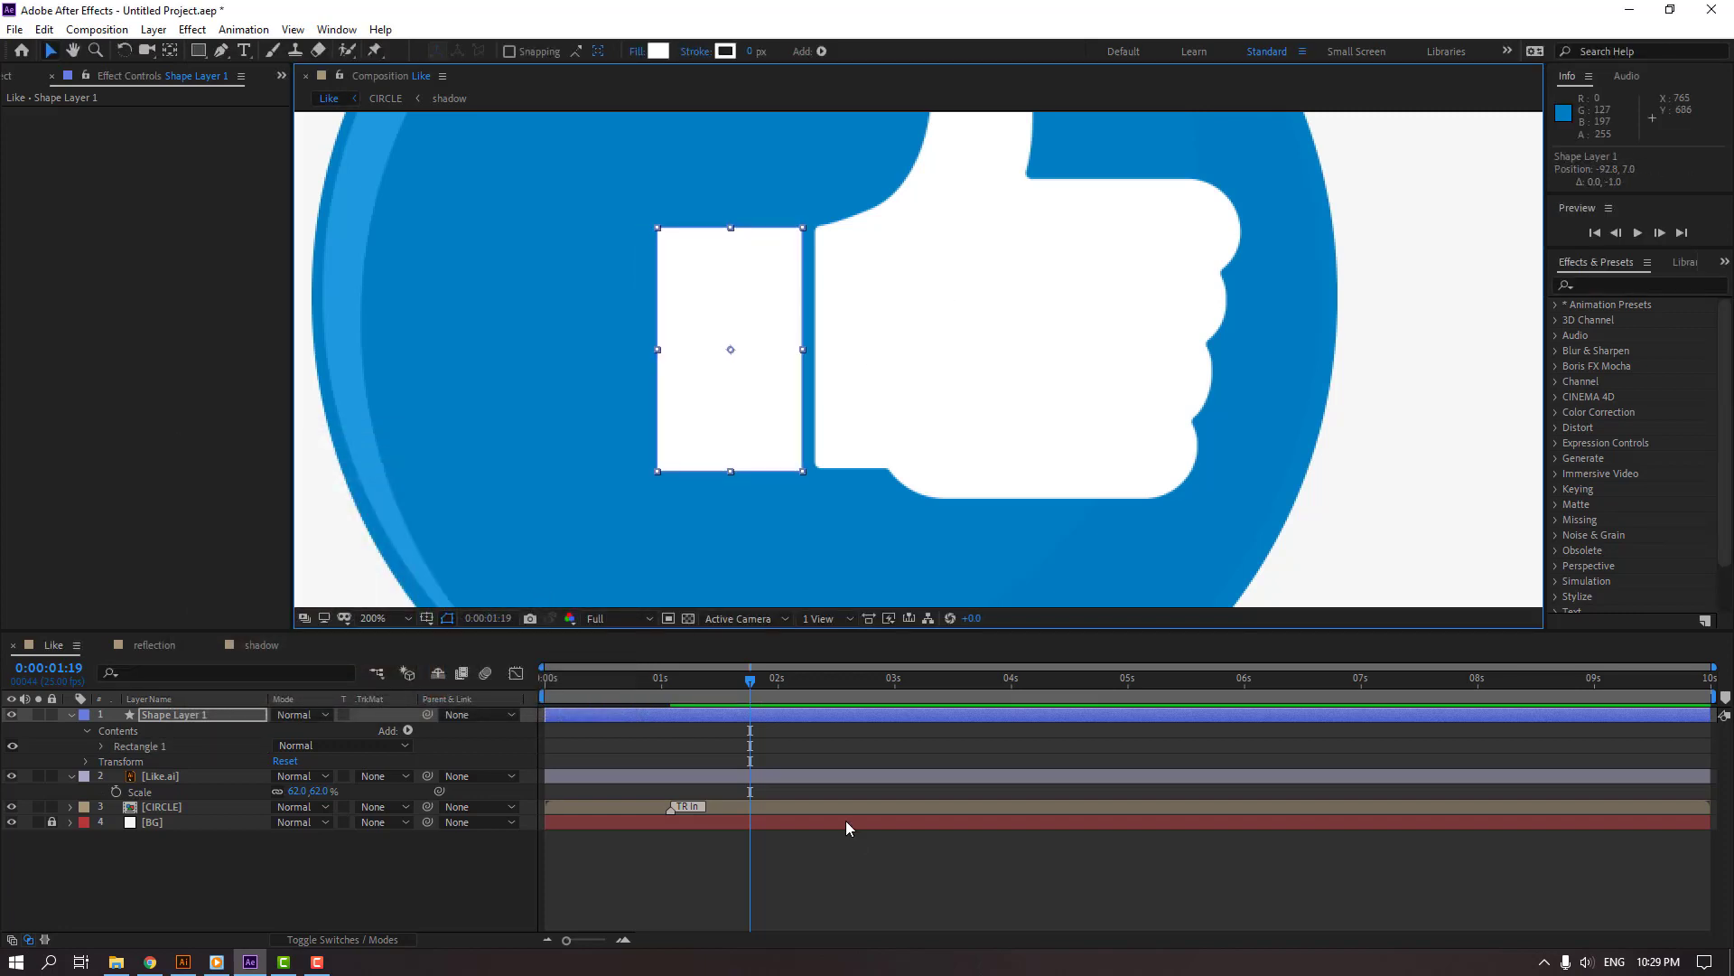
click(845, 820)
key(comma)
key(comma)
key(period)
key(period)
click(701, 391)
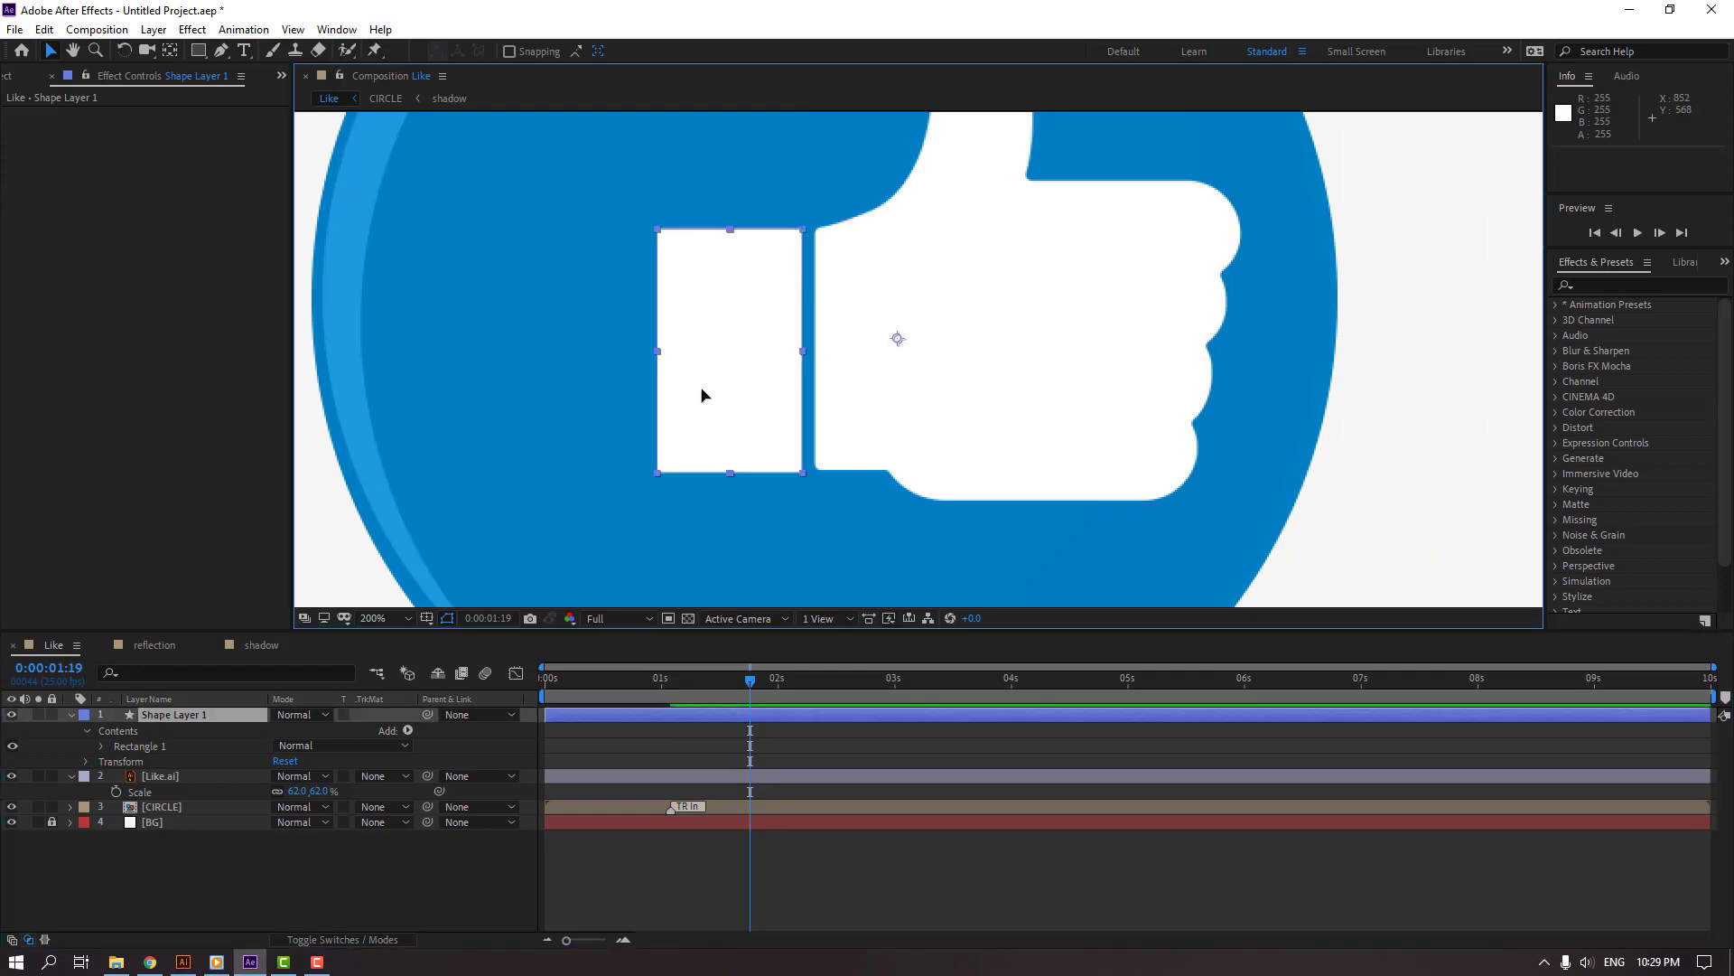
click(170, 50)
key(ctrl+alt+Home)
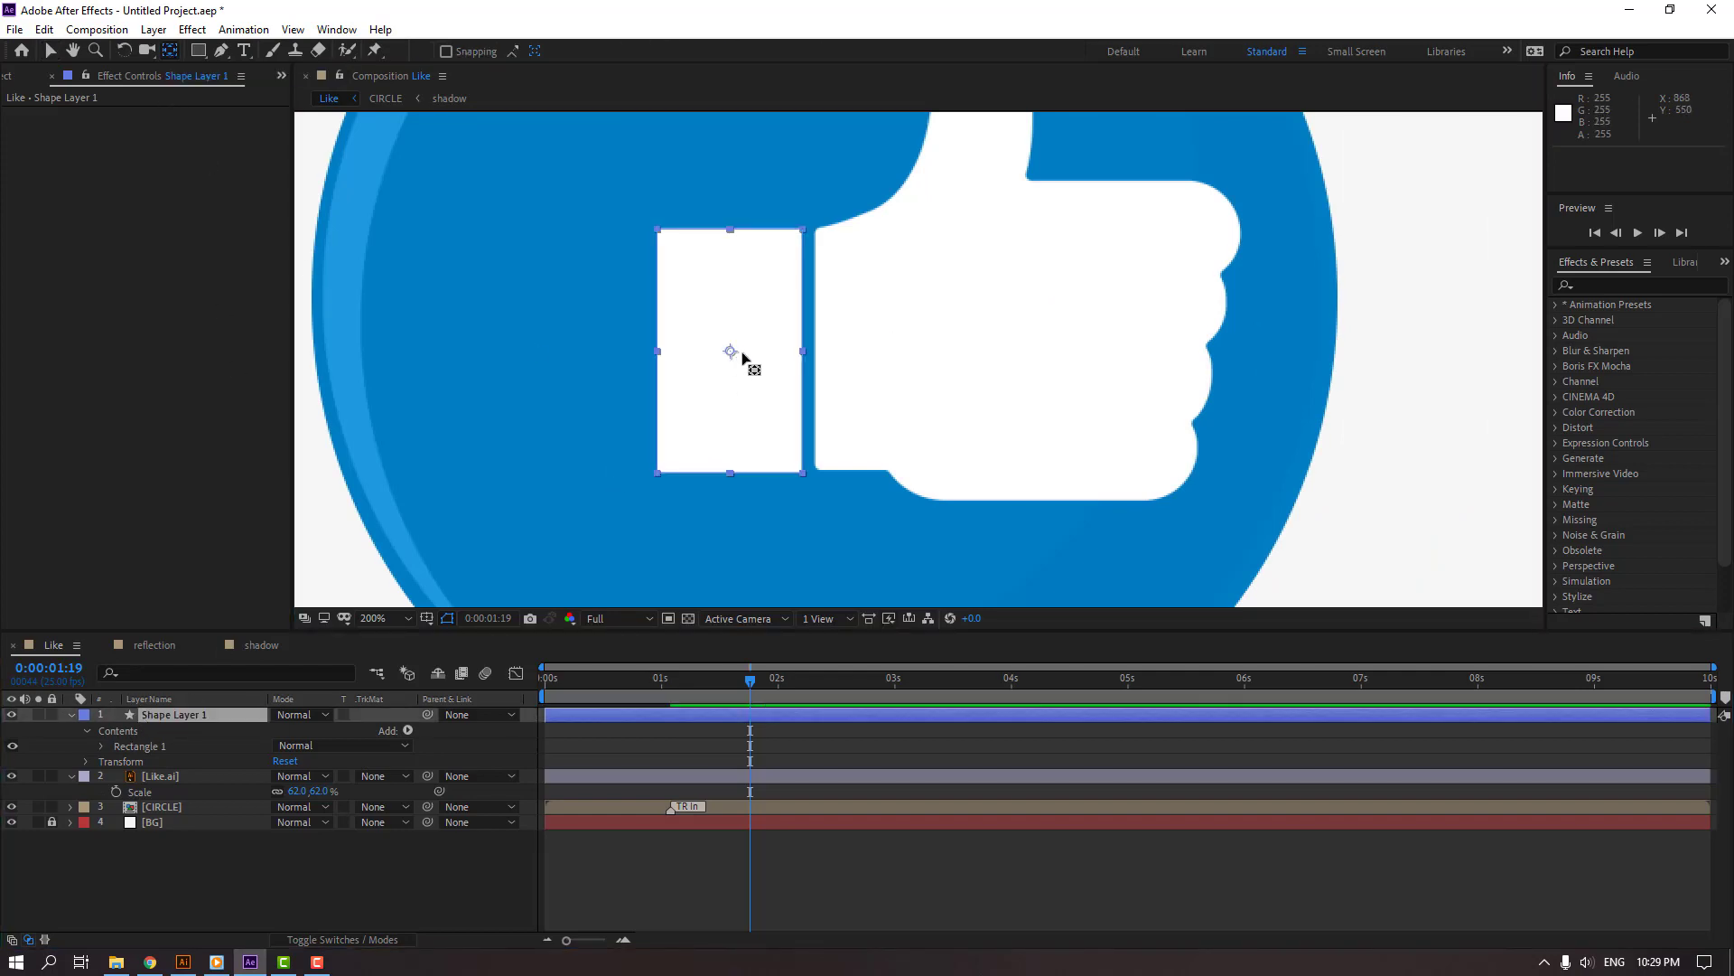
click(49, 51)
click(71, 714)
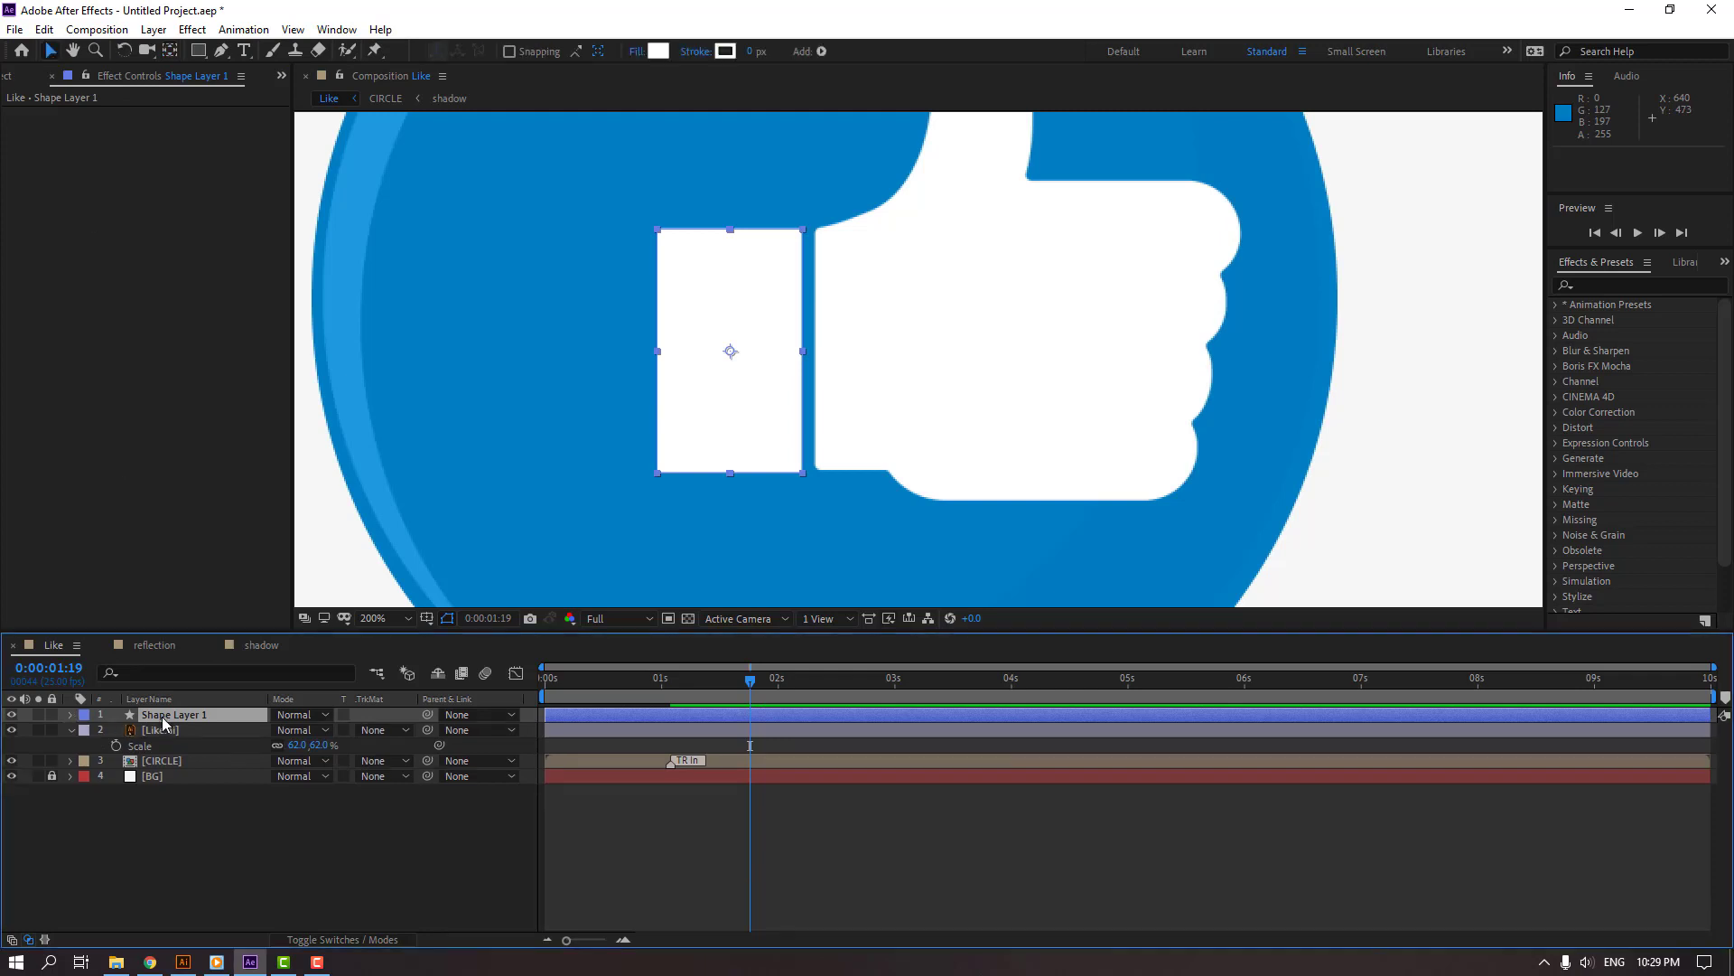
- Rename the rectangle layer to like_2 and reveal its Rectangle Path properties
key(Return)
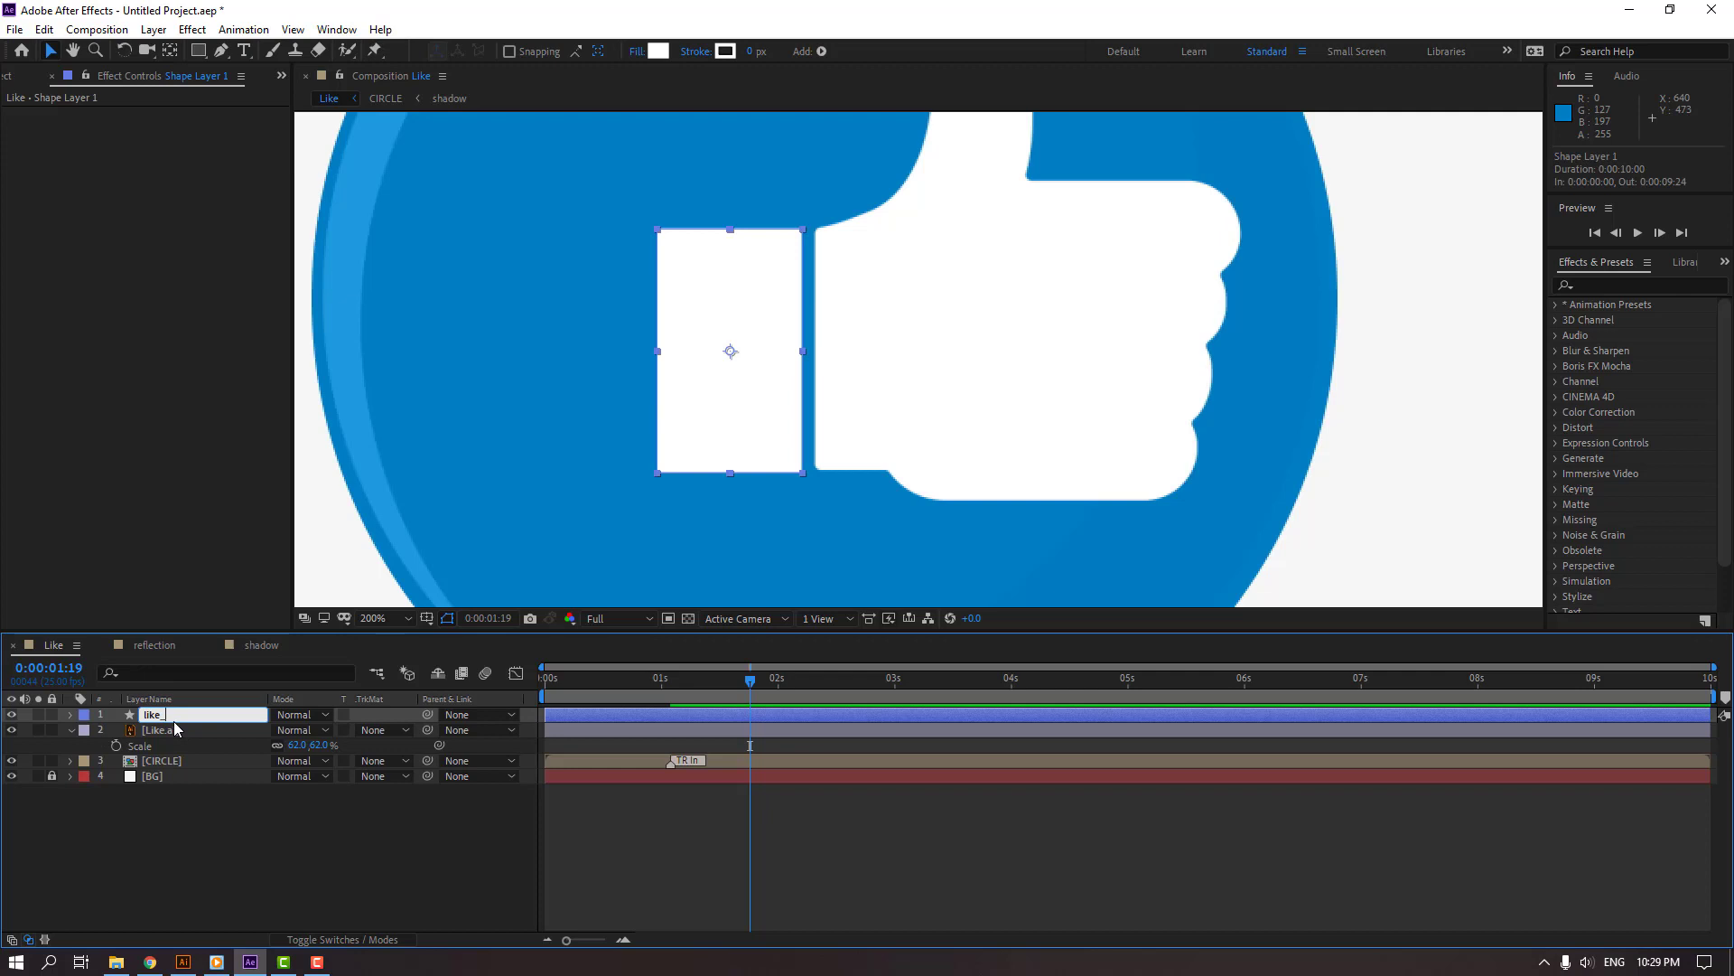
text(like_2)
key(Return)
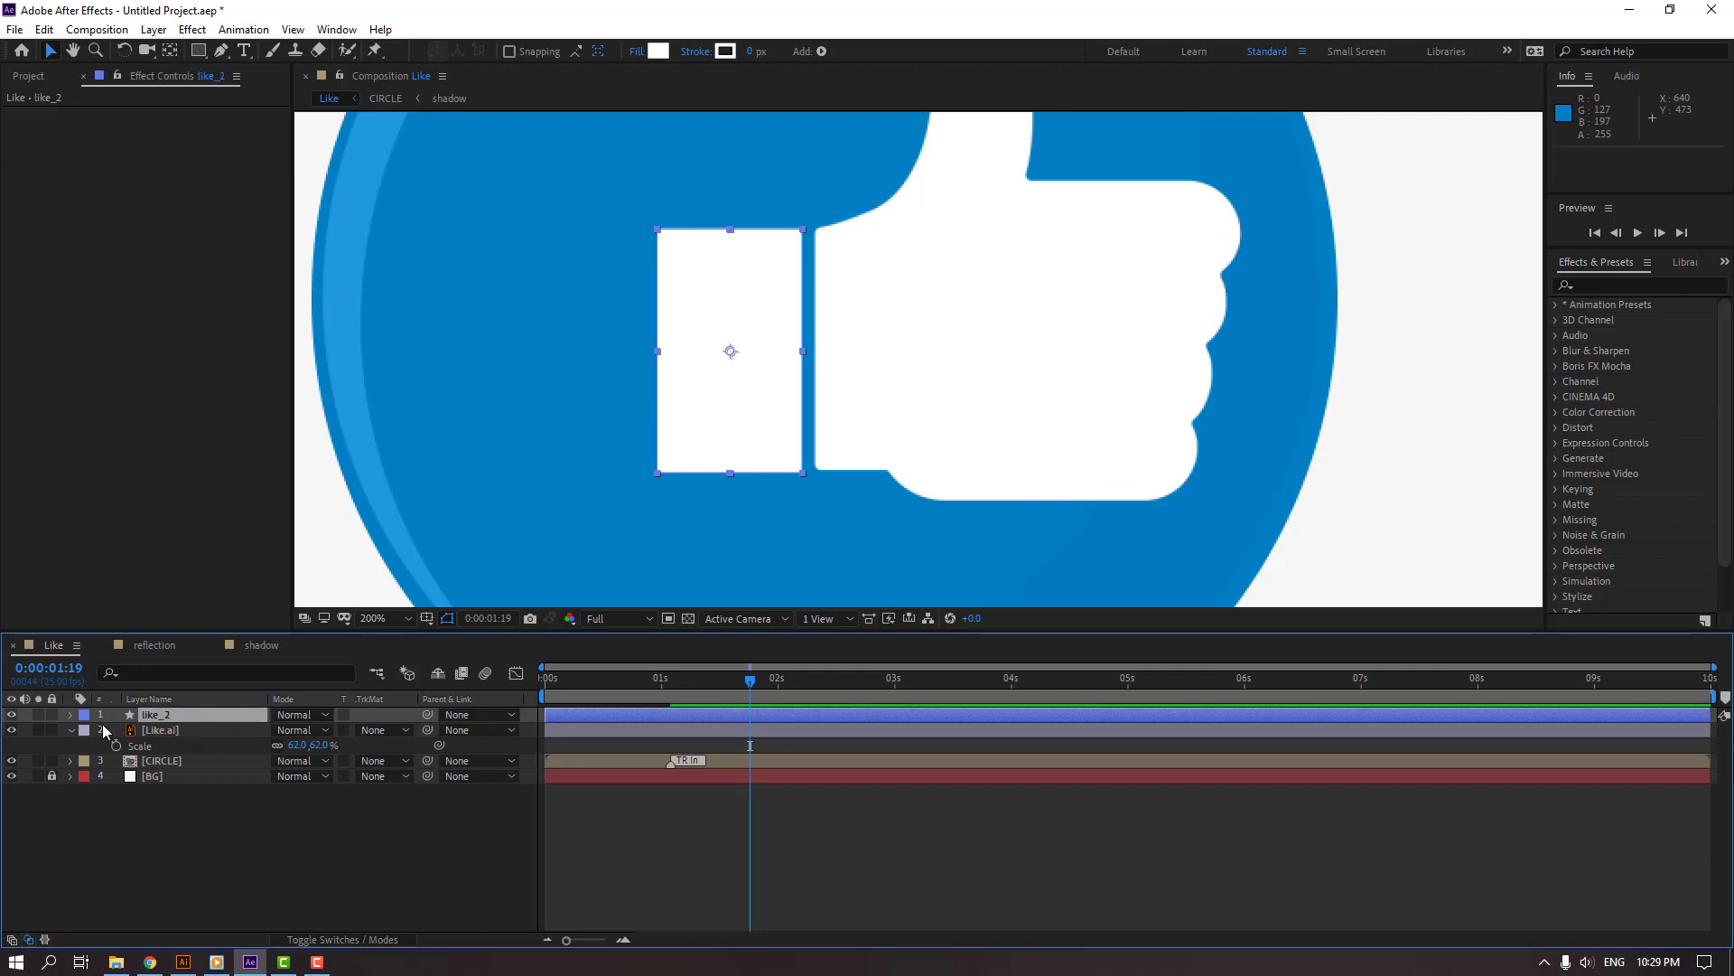
click(71, 730)
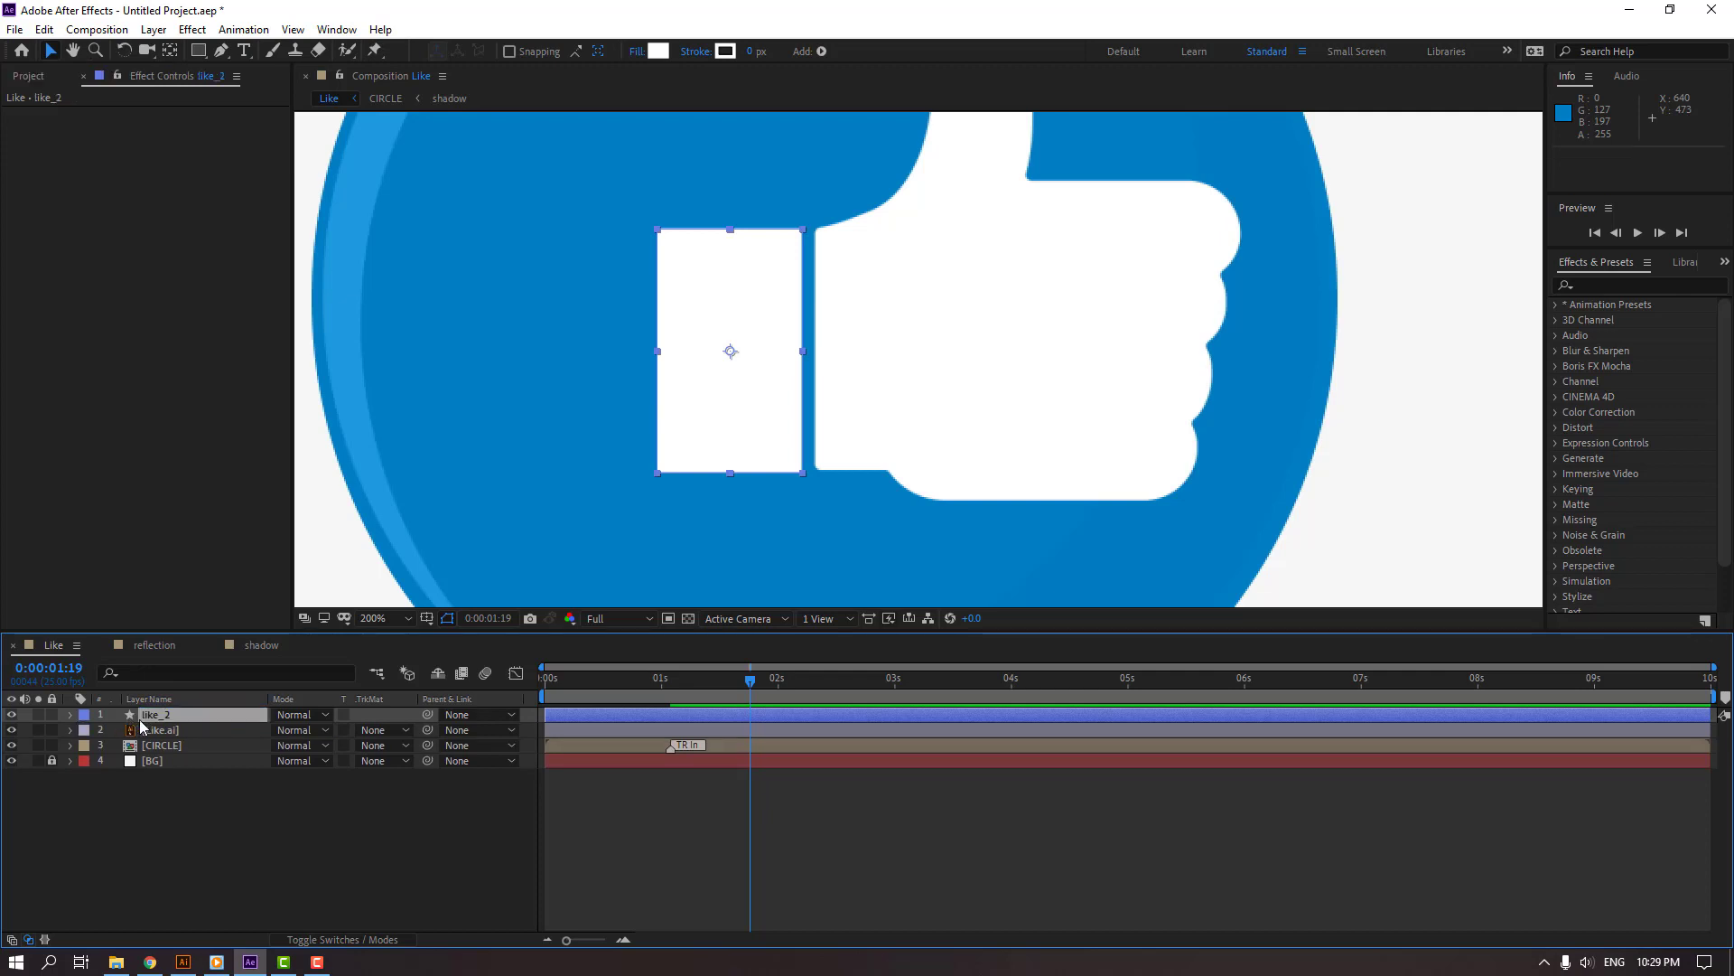
click(70, 714)
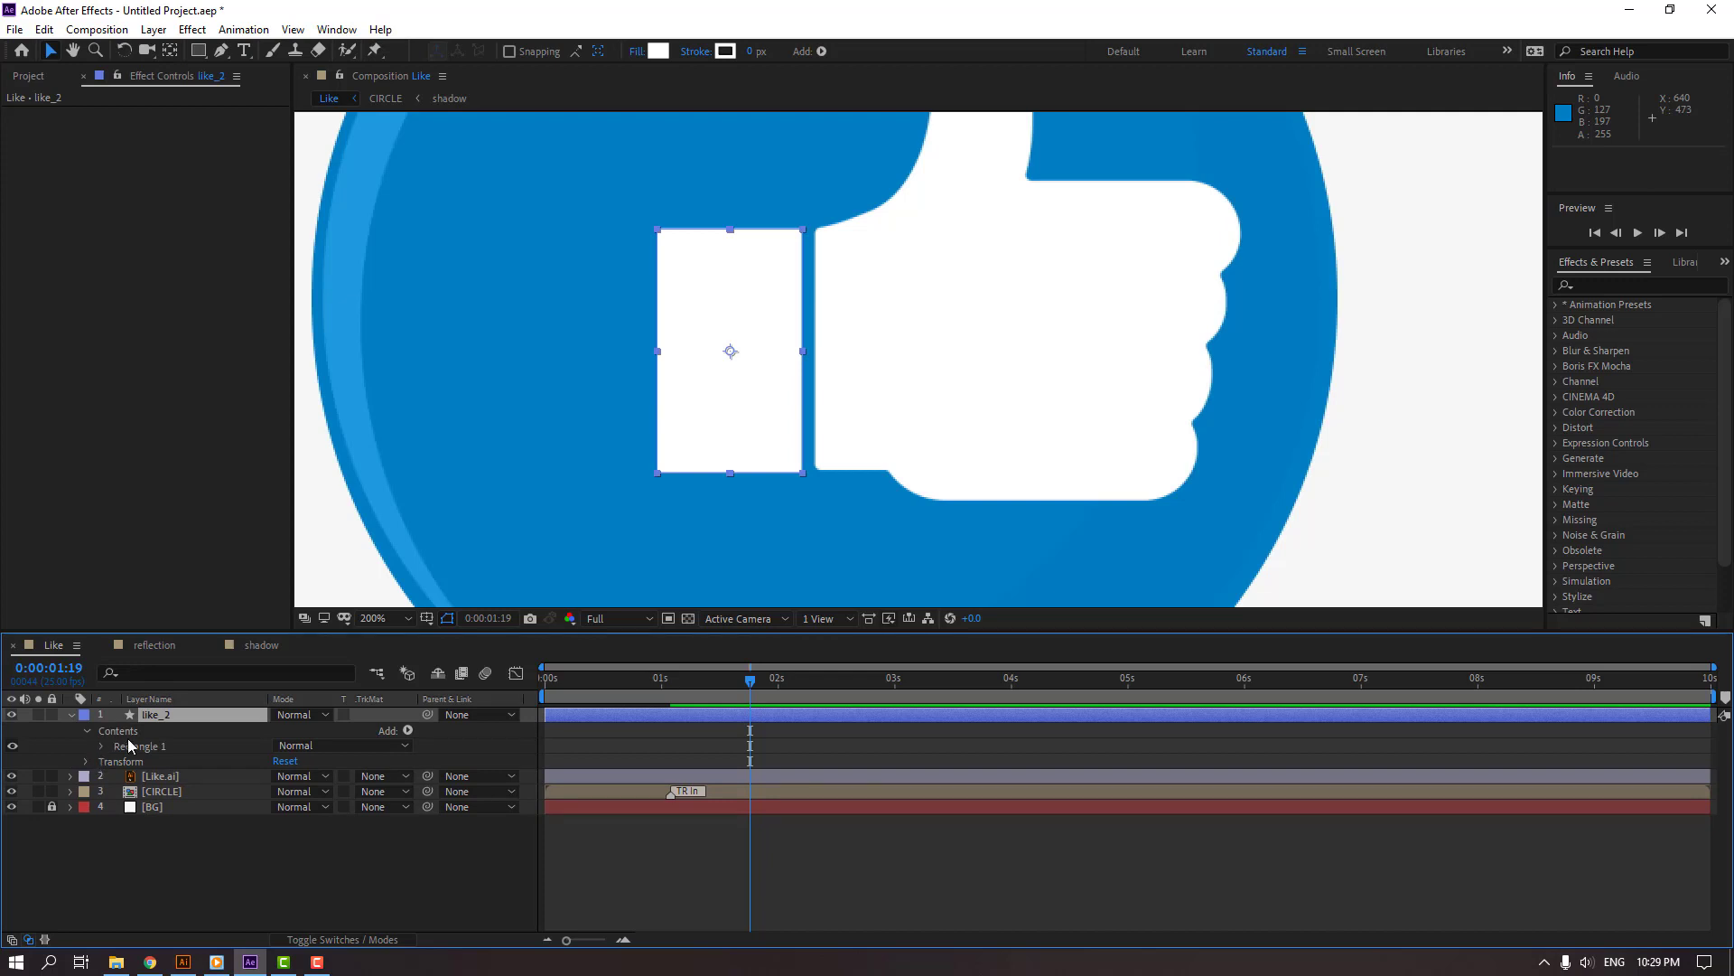
click(102, 746)
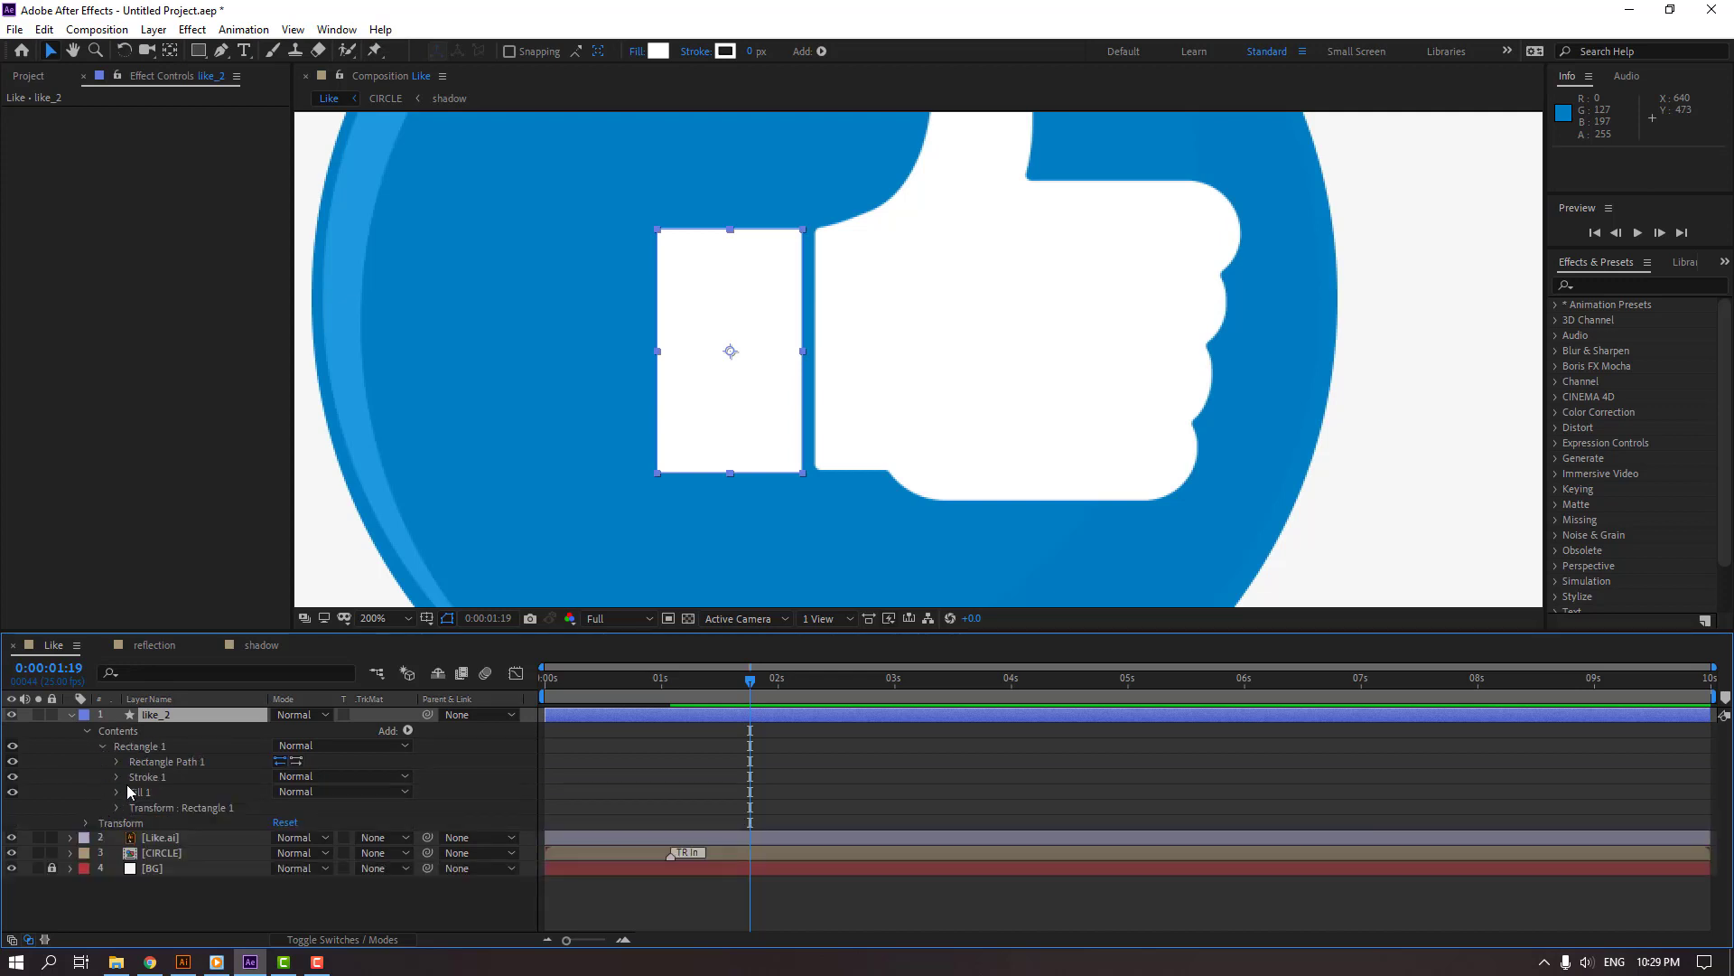
click(117, 762)
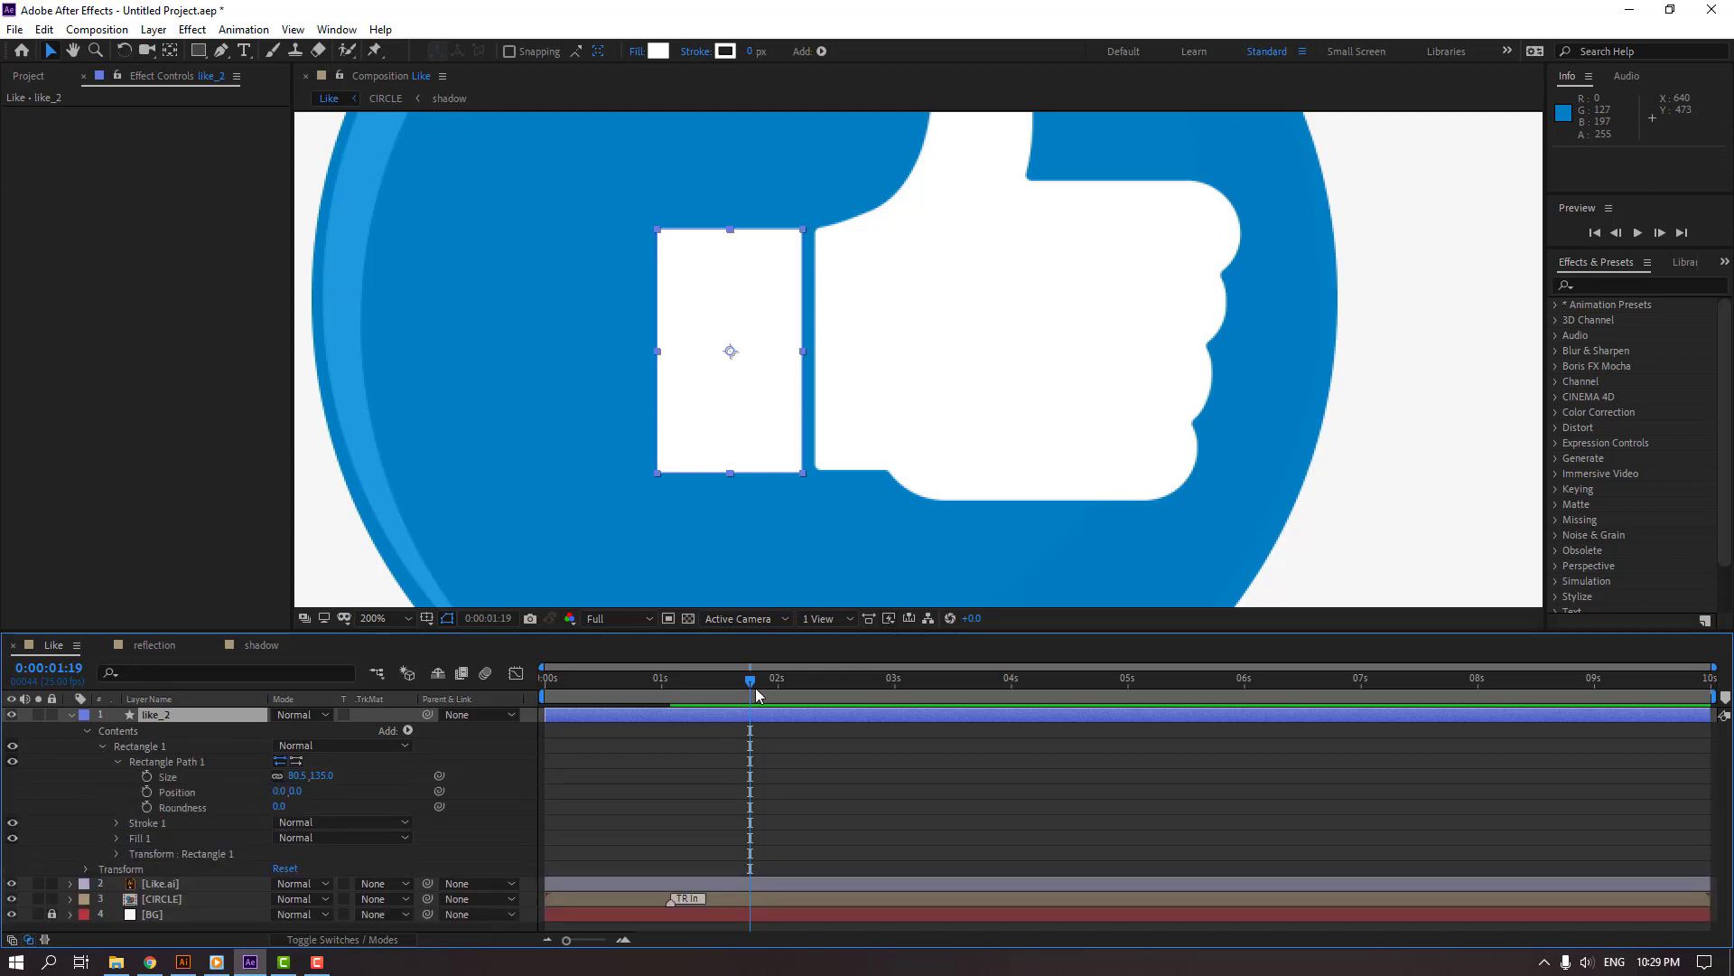
- Keyframe the rectangle's Size with width 0 at 0:15 so it grows outward
drag(749, 688, 612, 698)
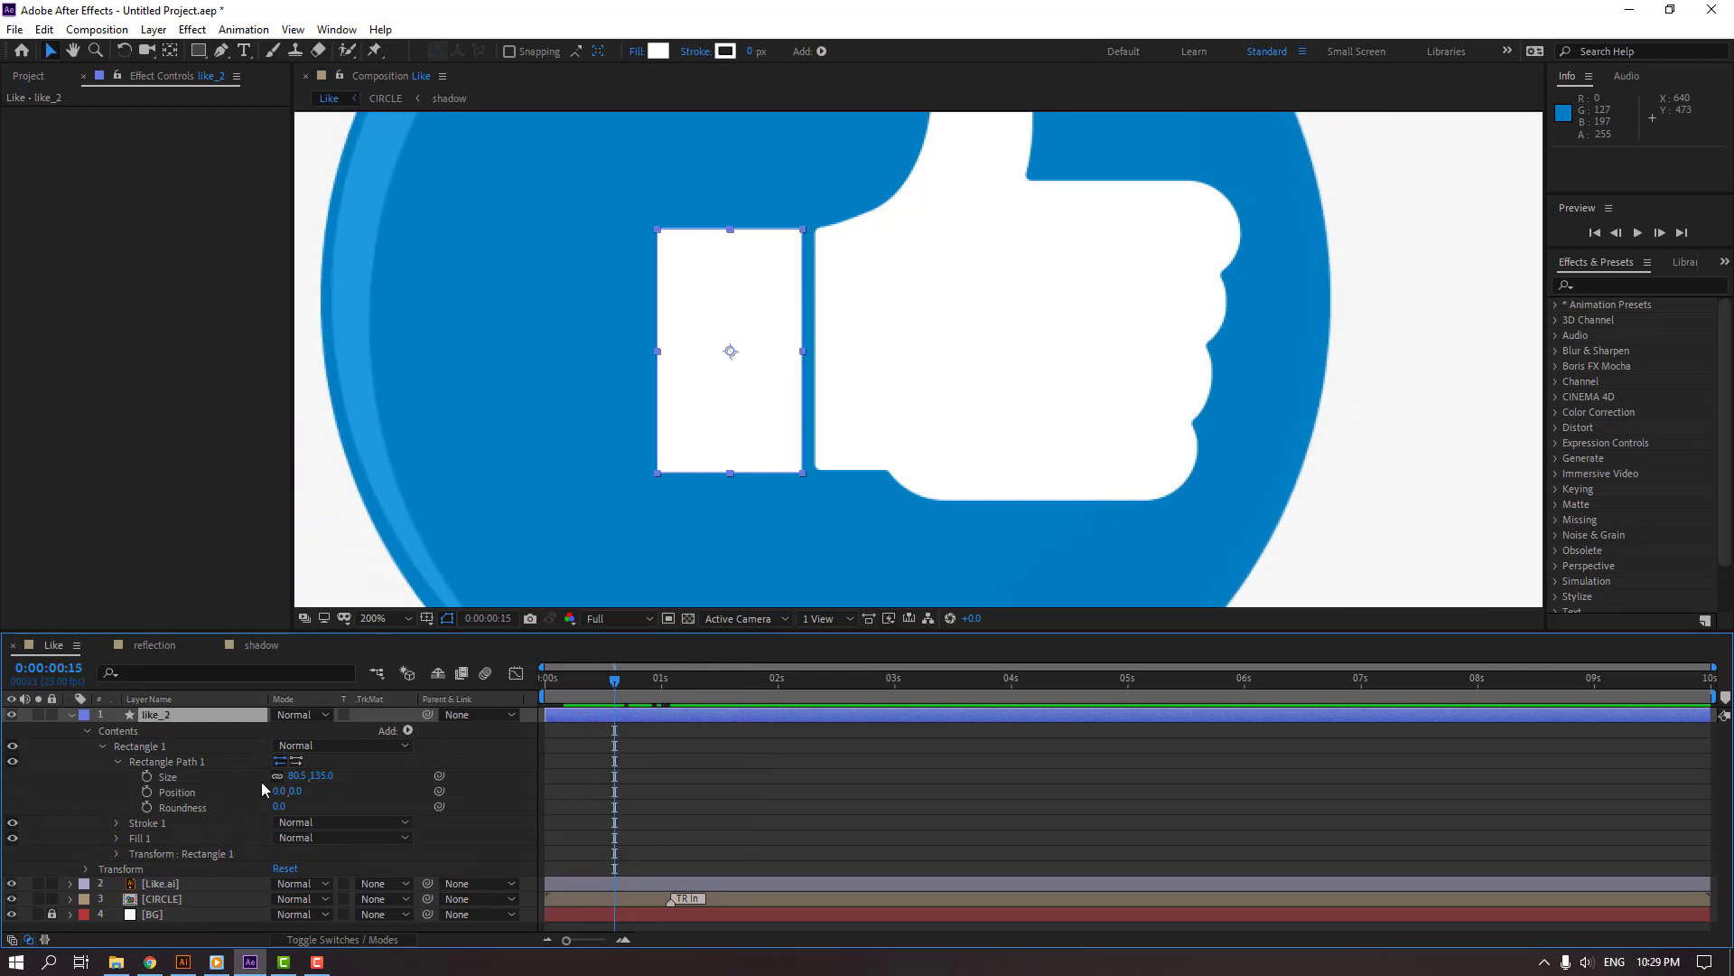
click(130, 779)
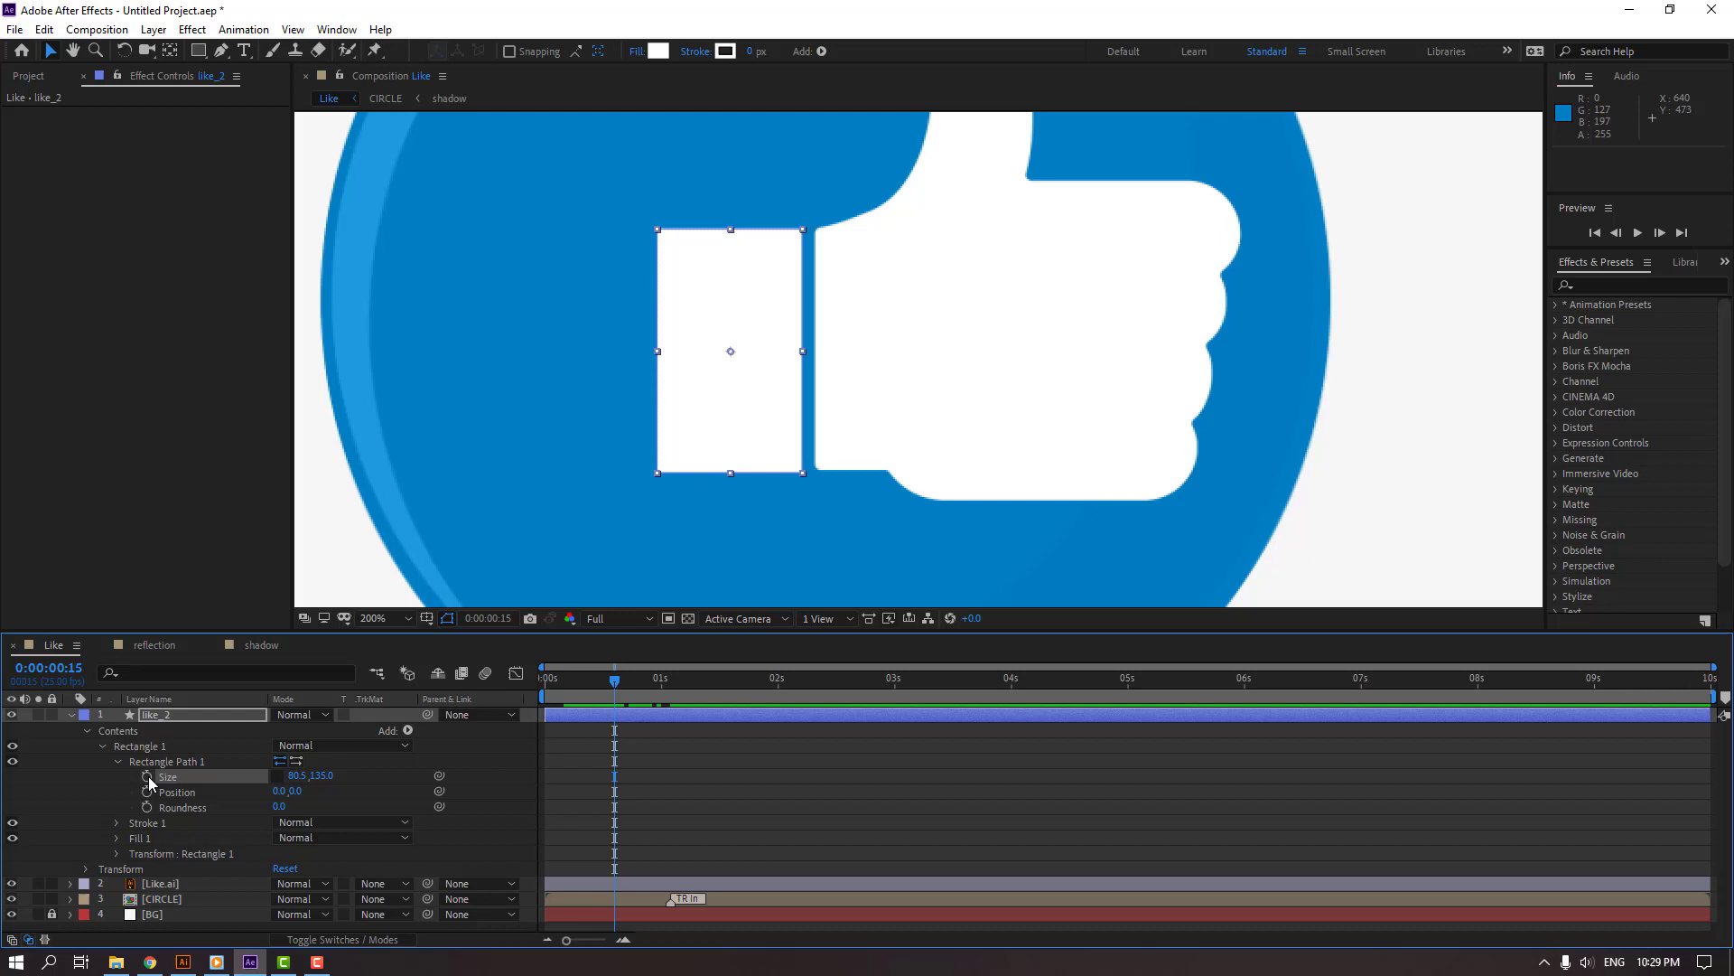
click(147, 777)
drag(615, 777, 712, 777)
click(296, 777)
text(0)
key(Return)
click(687, 759)
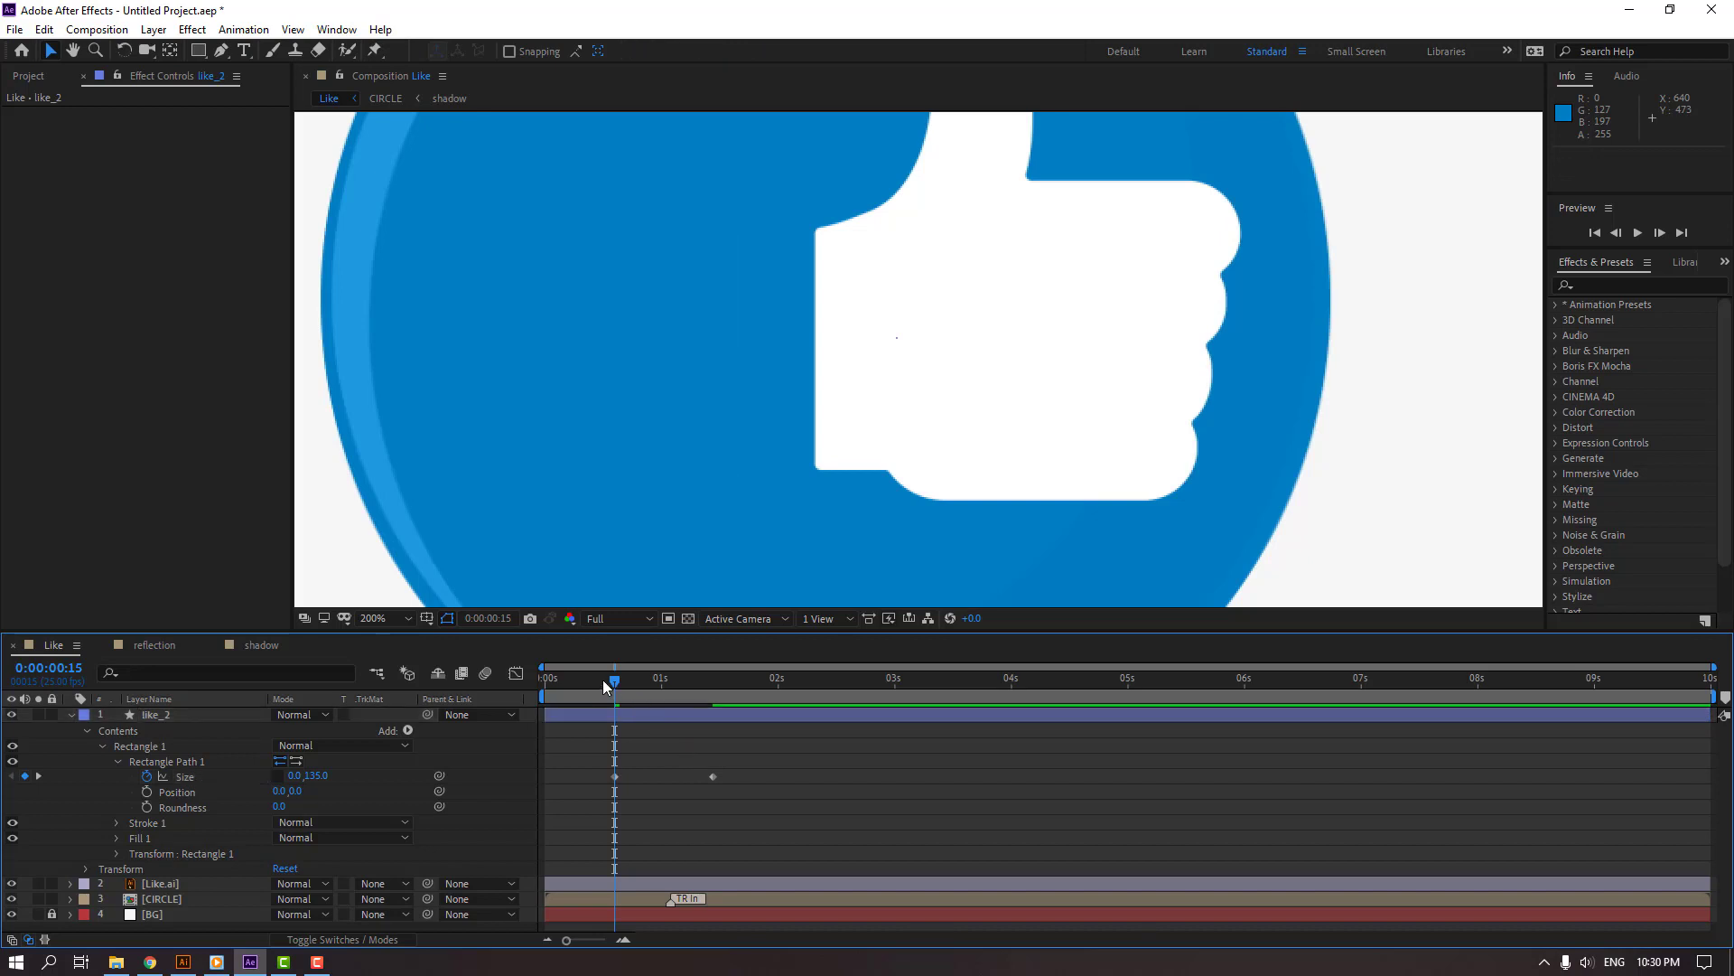
key(space)
key(space)
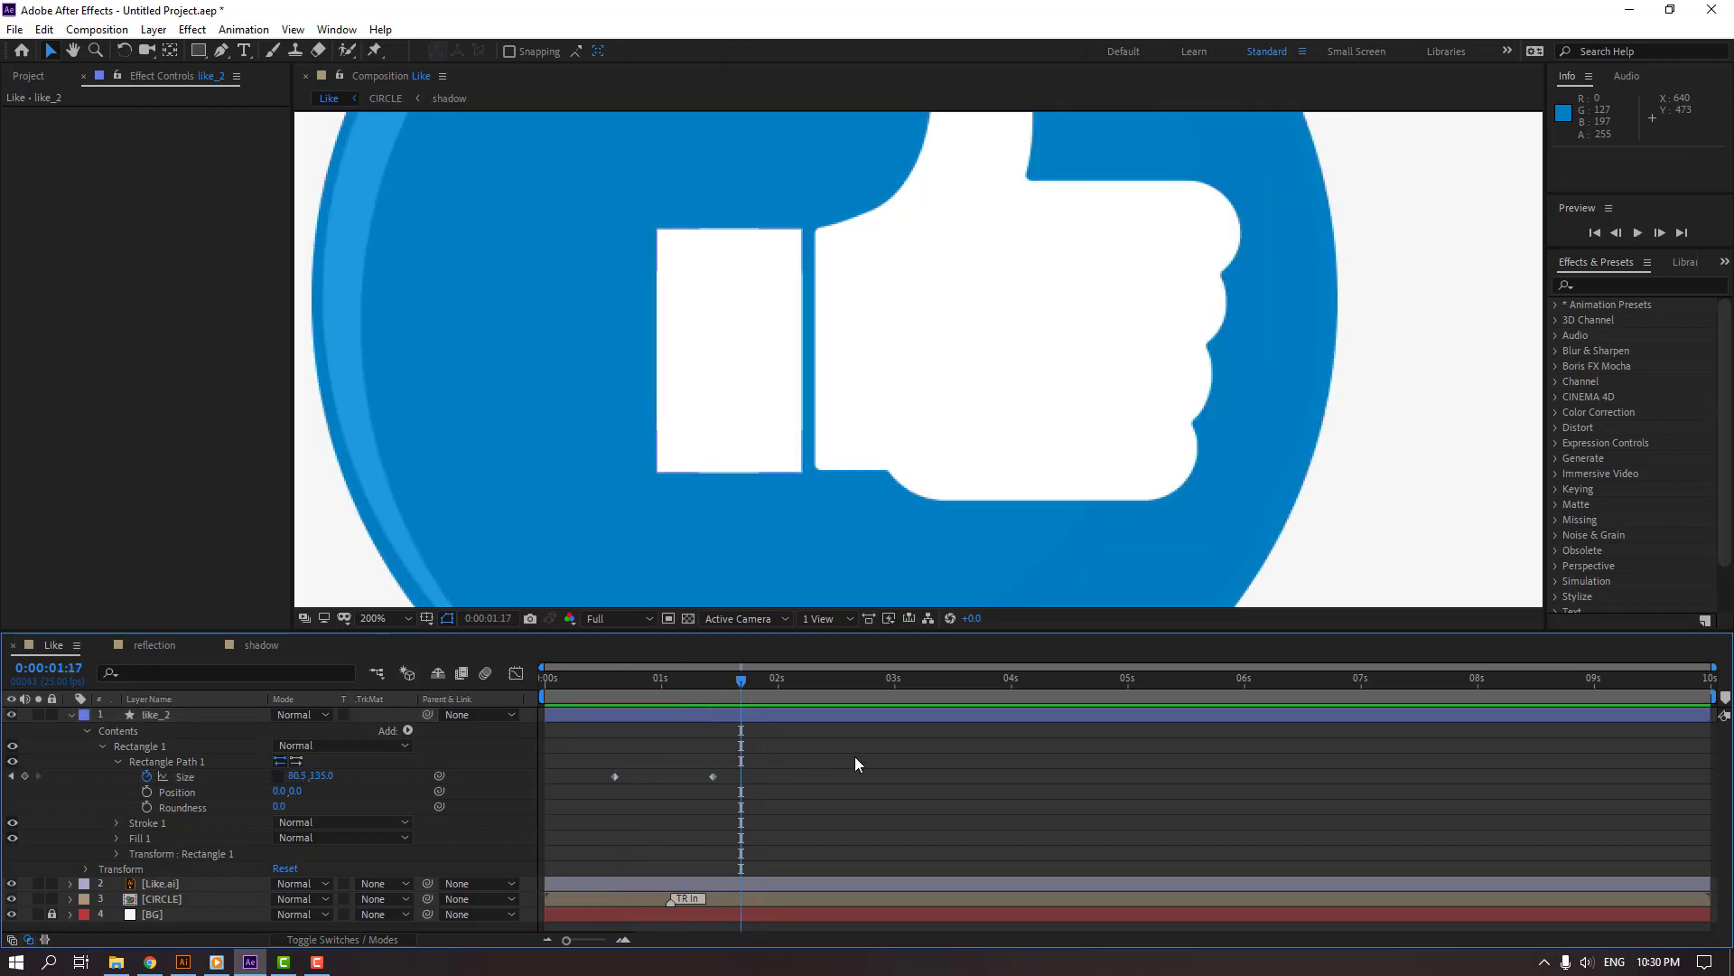
drag(854, 756, 605, 794)
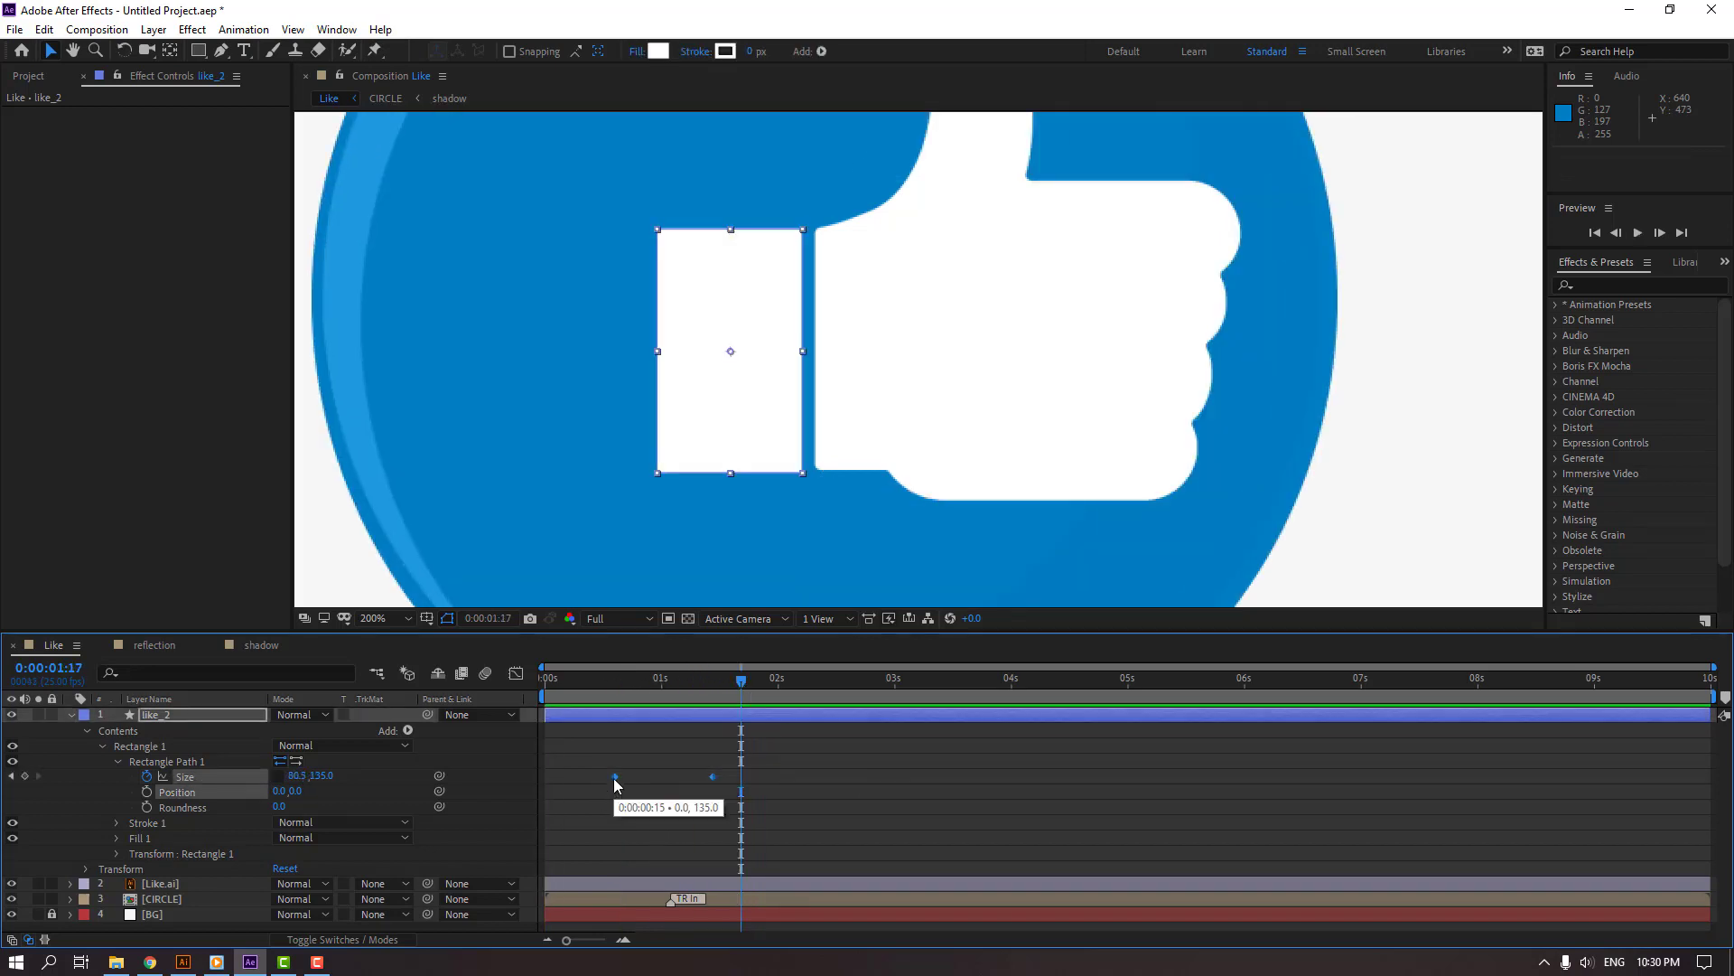
- Apply Easy Ease to the Size keyframes and steepen the speed curve in the Graph Editor
right_click(614, 780)
mouse_move(785, 765)
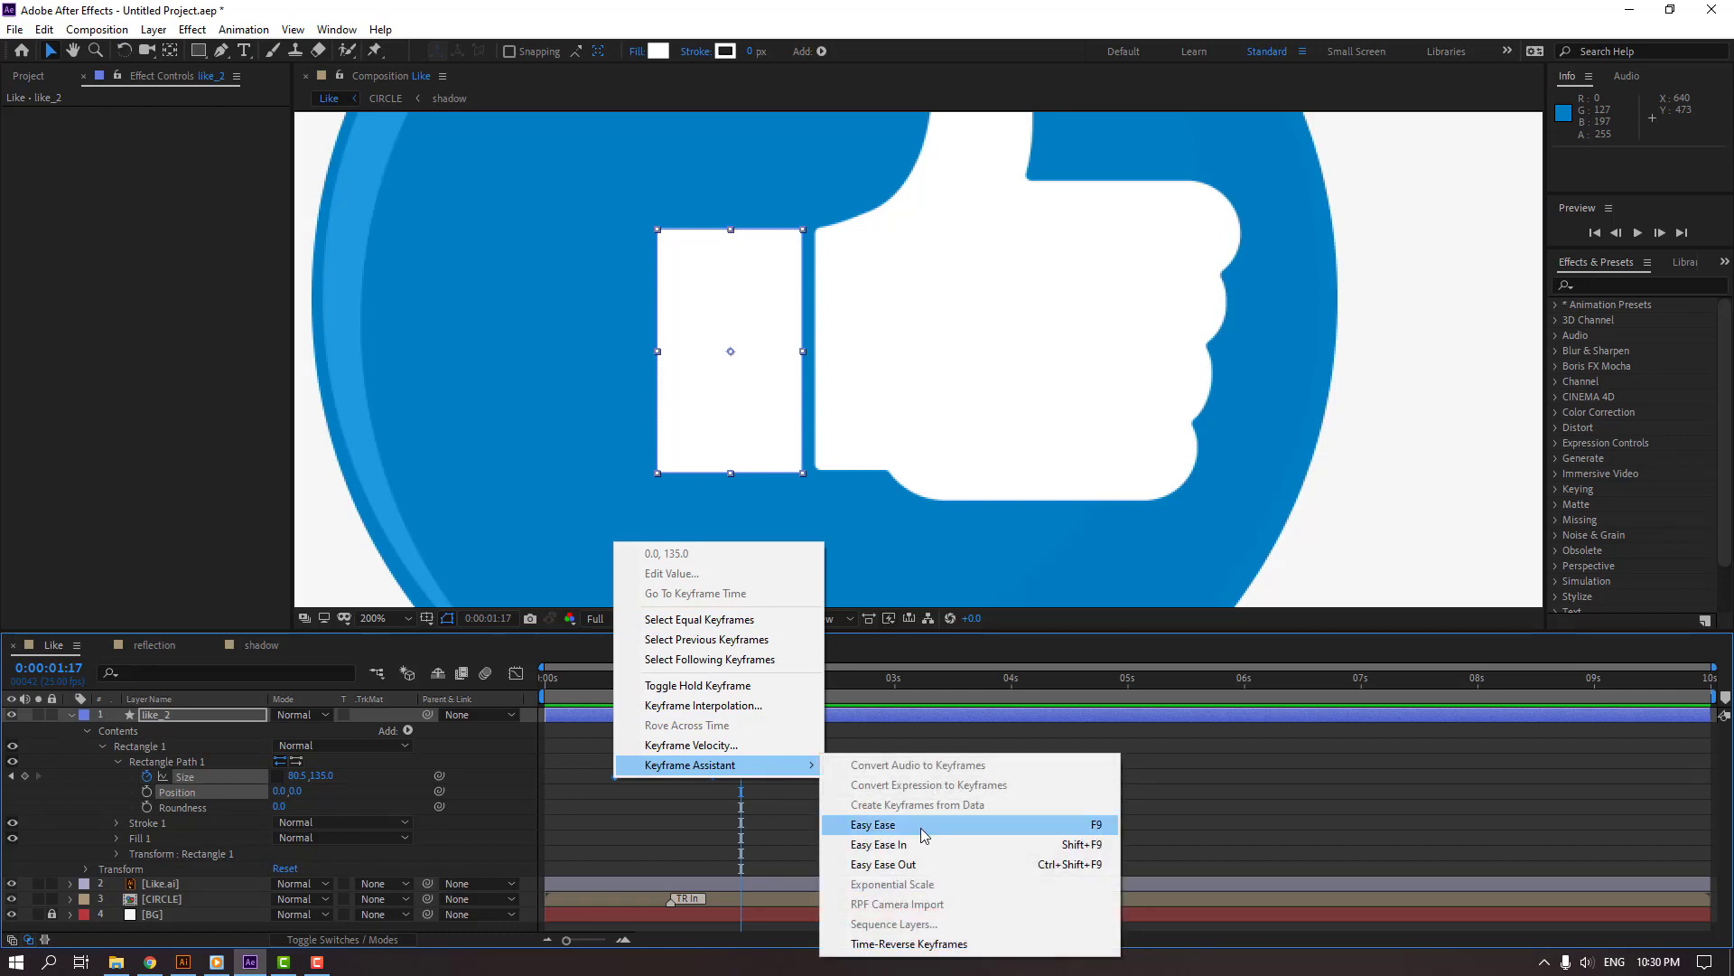
click(1084, 827)
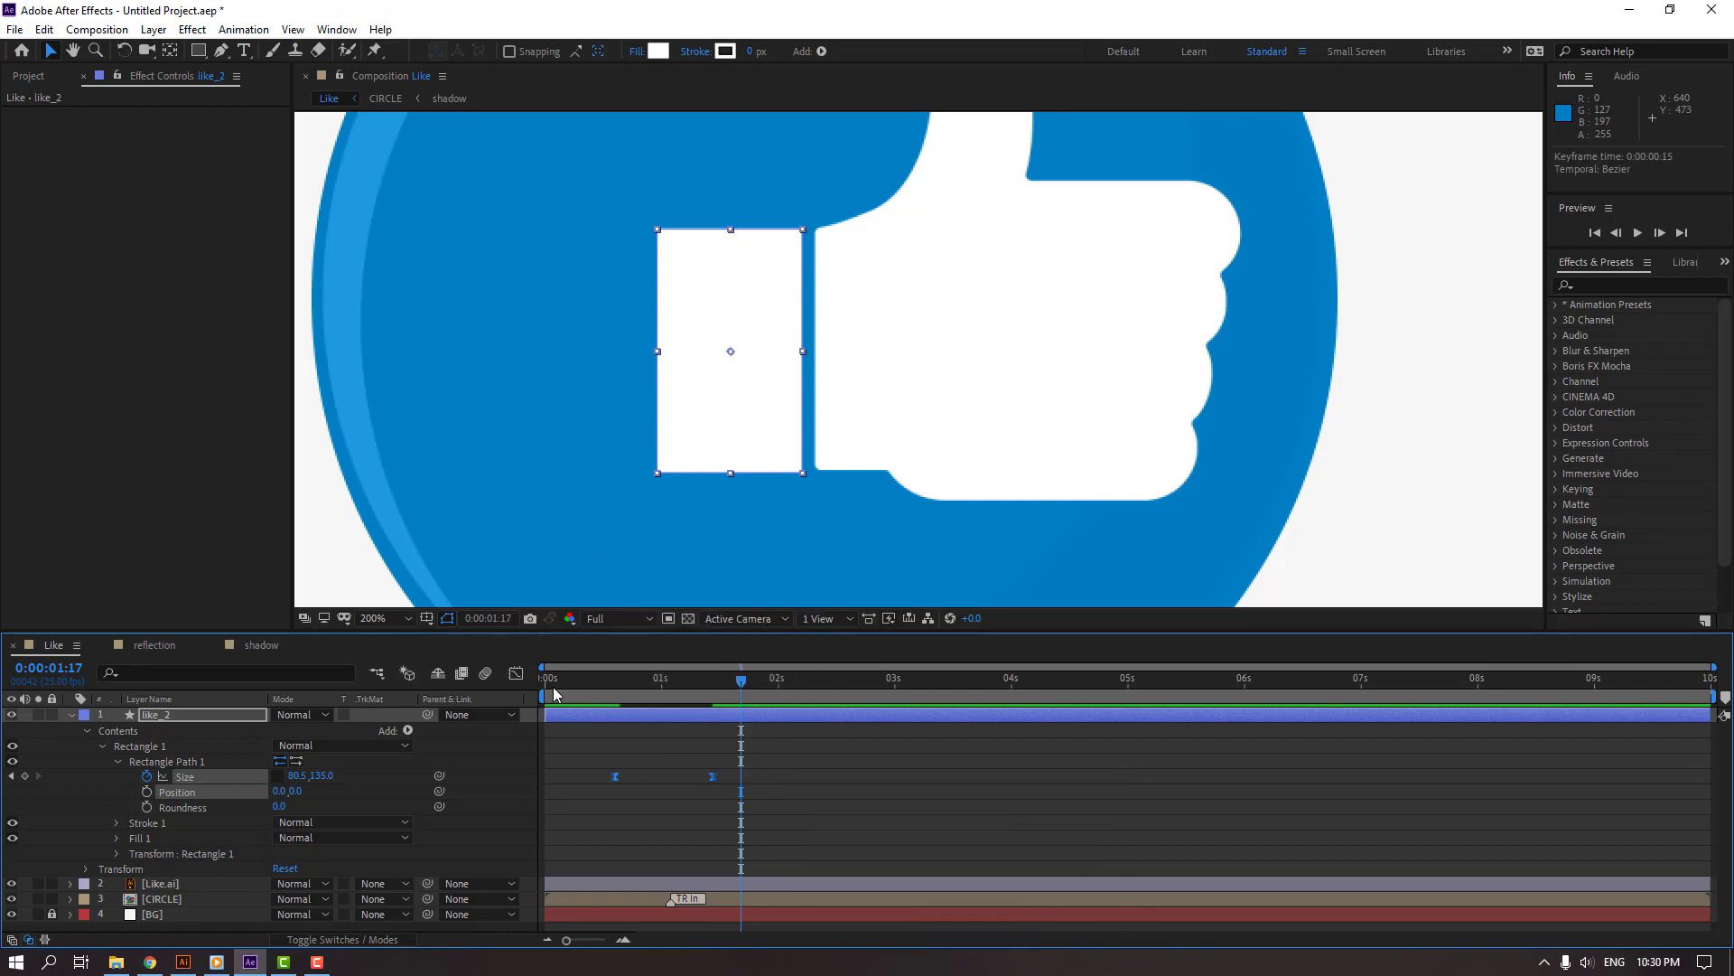
click(516, 673)
drag(764, 865, 640, 894)
key(space)
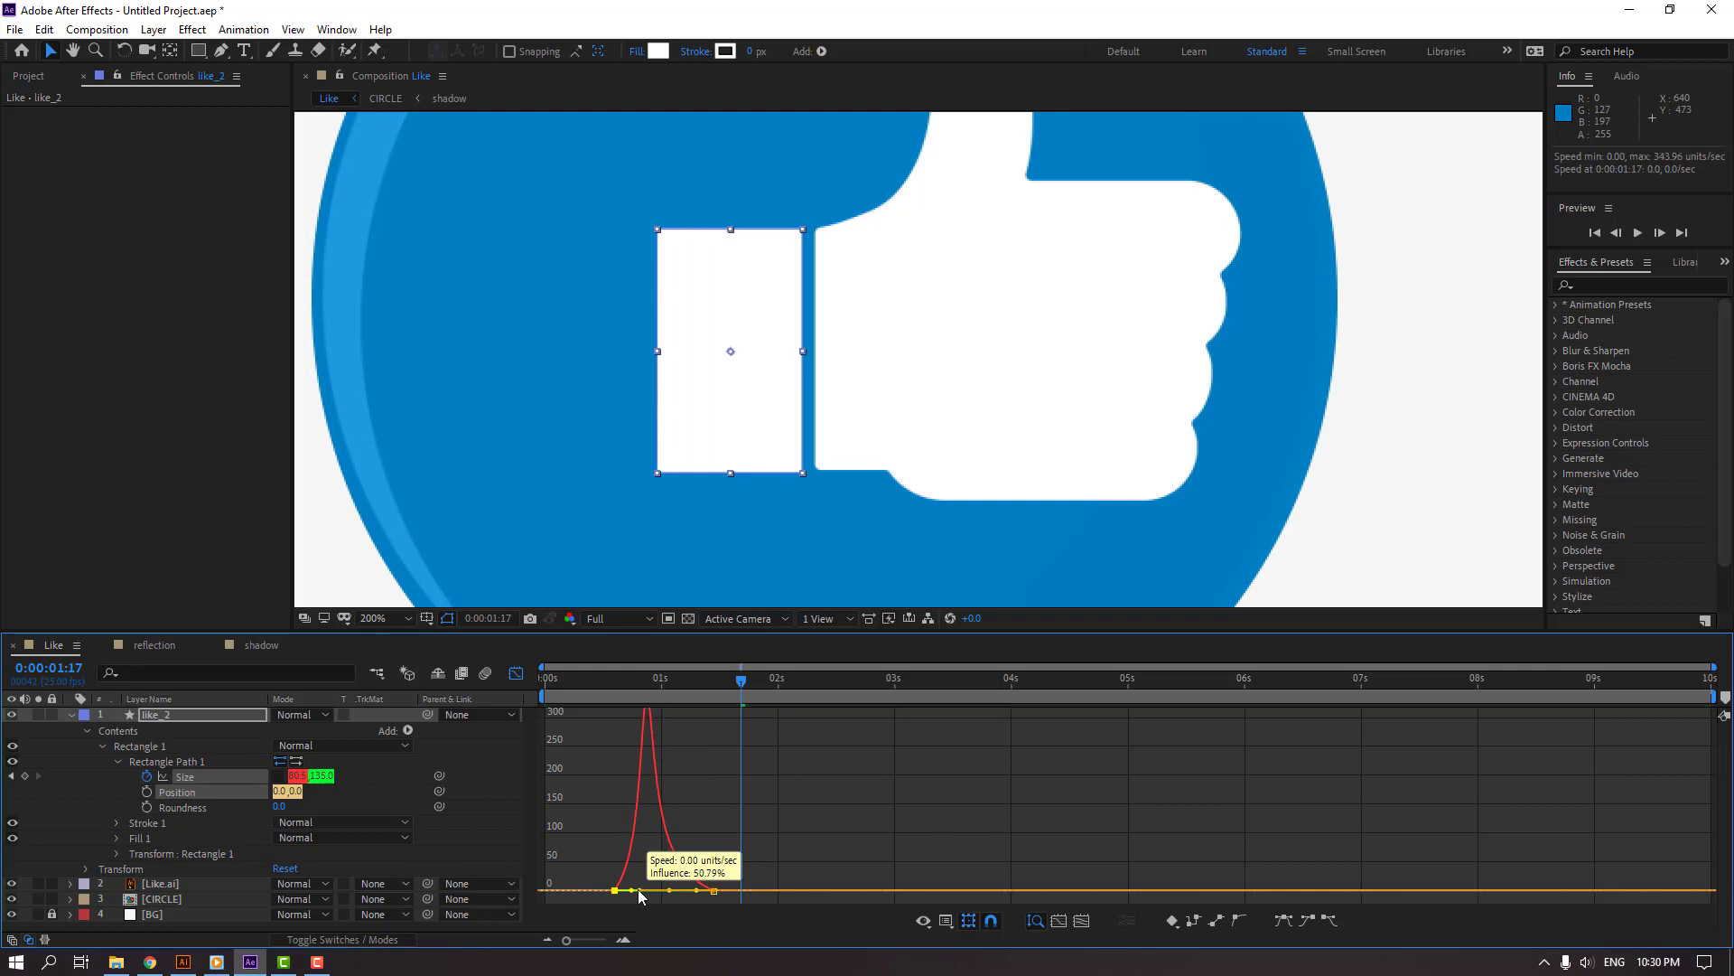
key(space)
key(space)
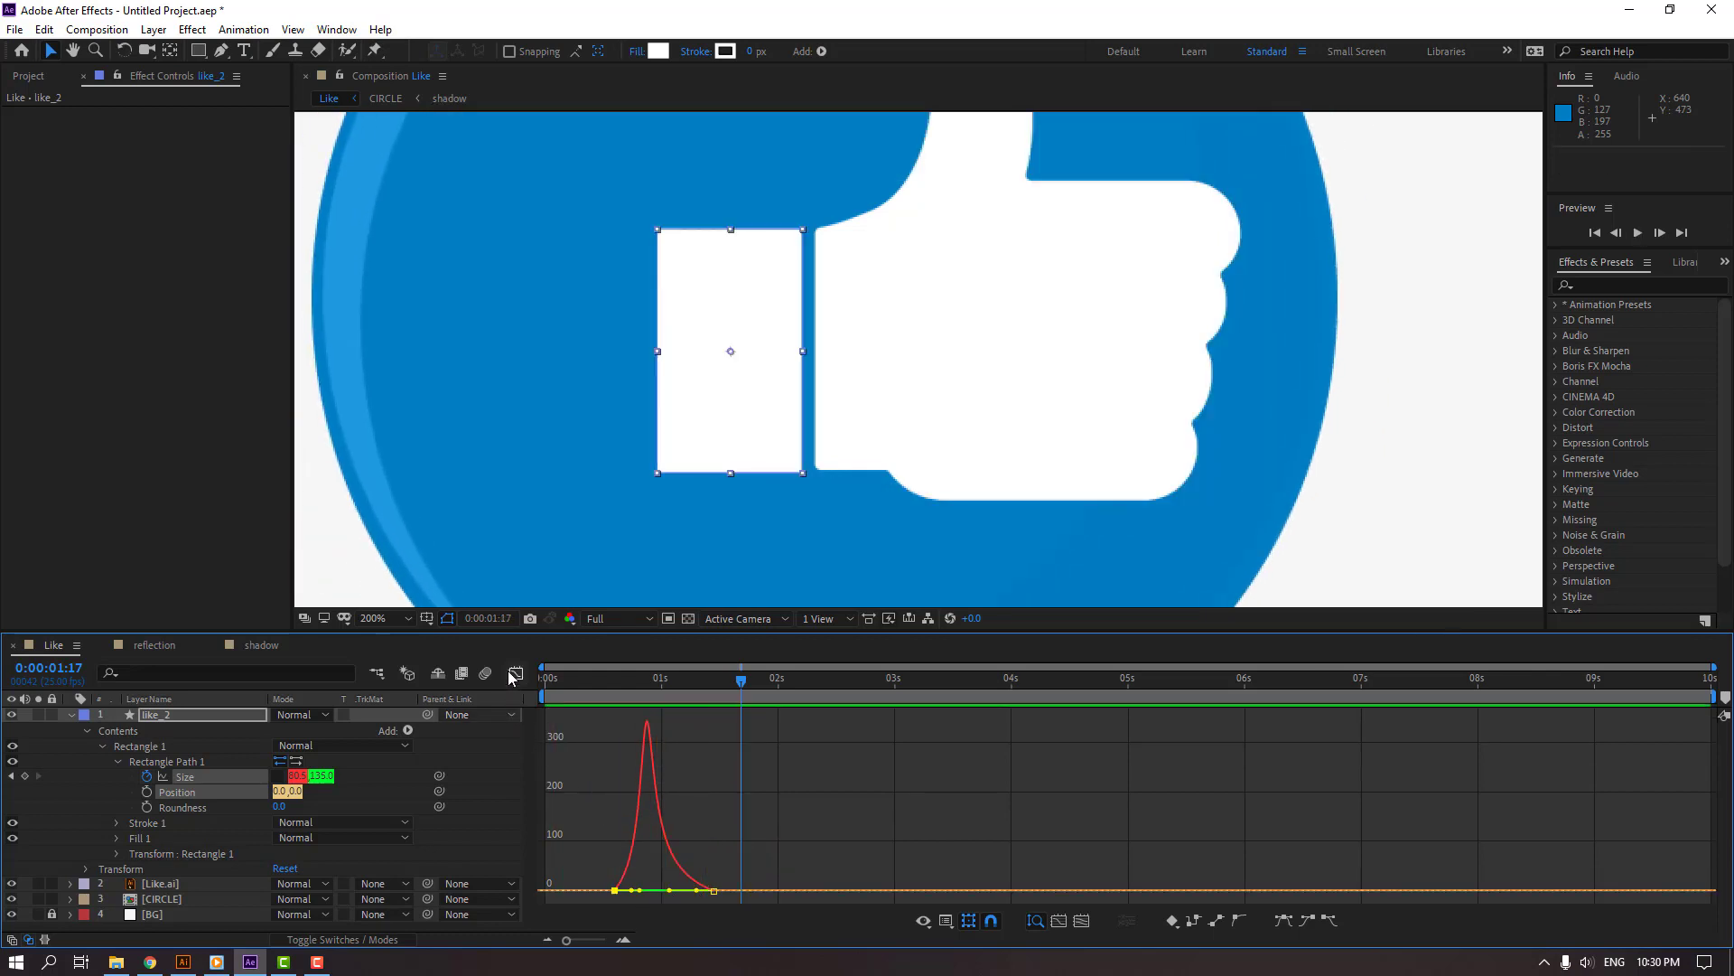
click(513, 672)
- Move the last Size keyframe to 1:17 and preview the snappier growth
click(750, 779)
click(728, 777)
drag(728, 779, 741, 776)
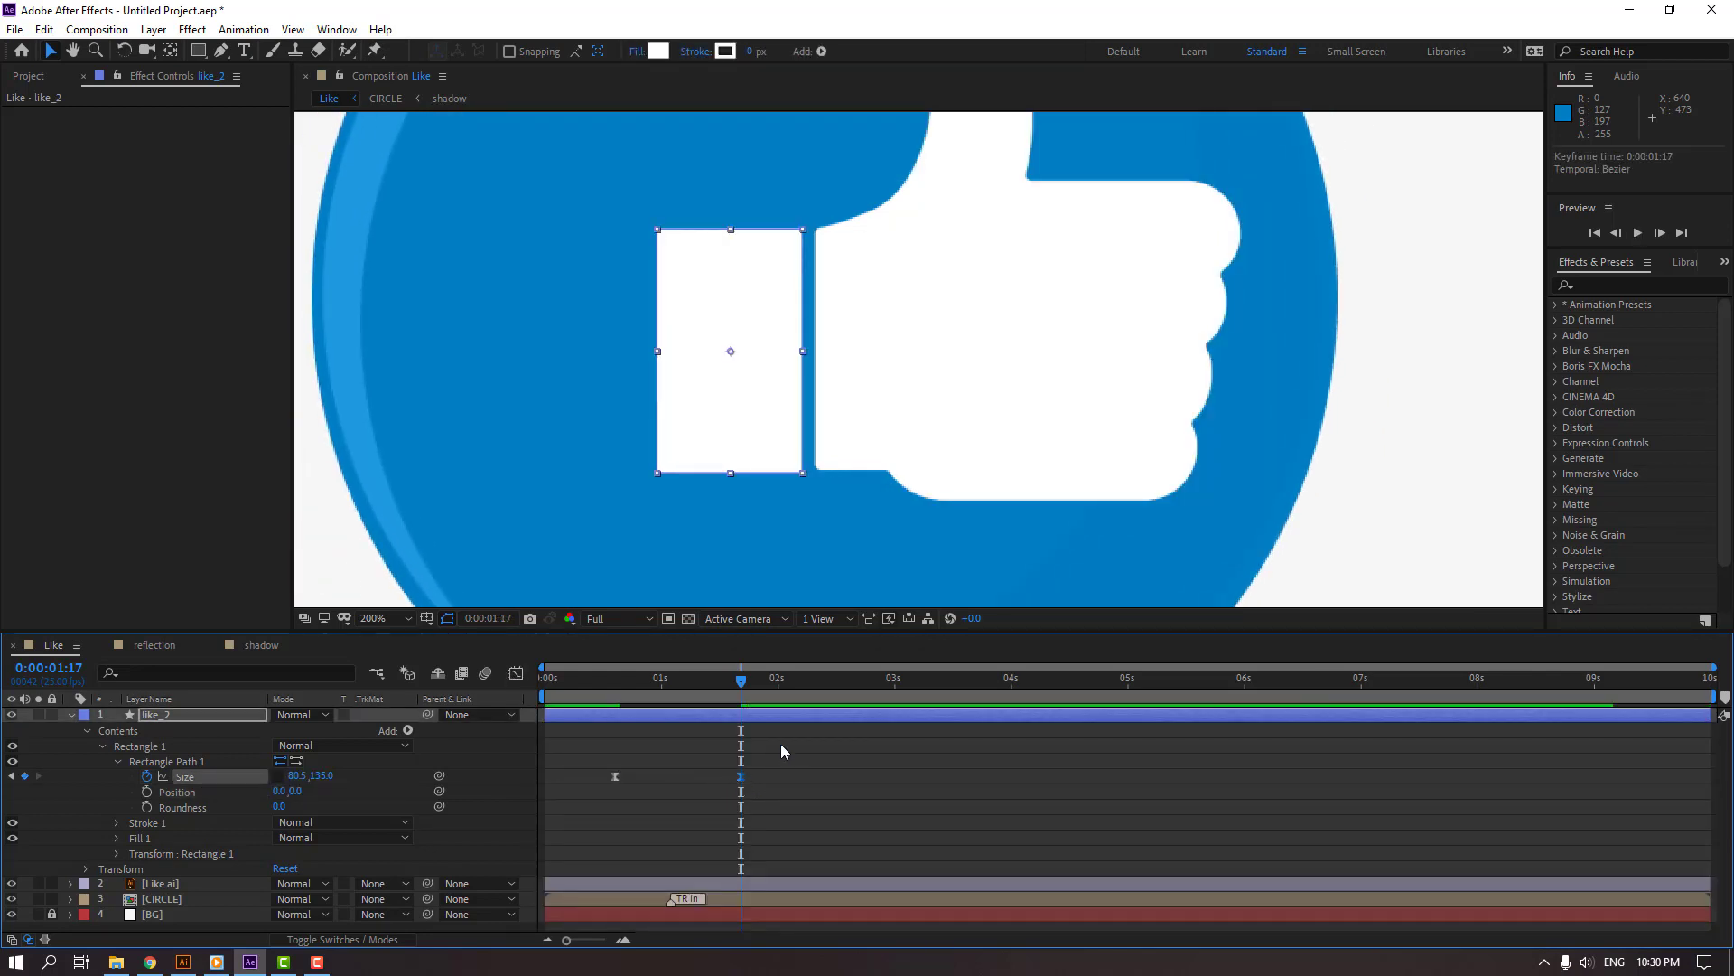
key(space)
key(comma)
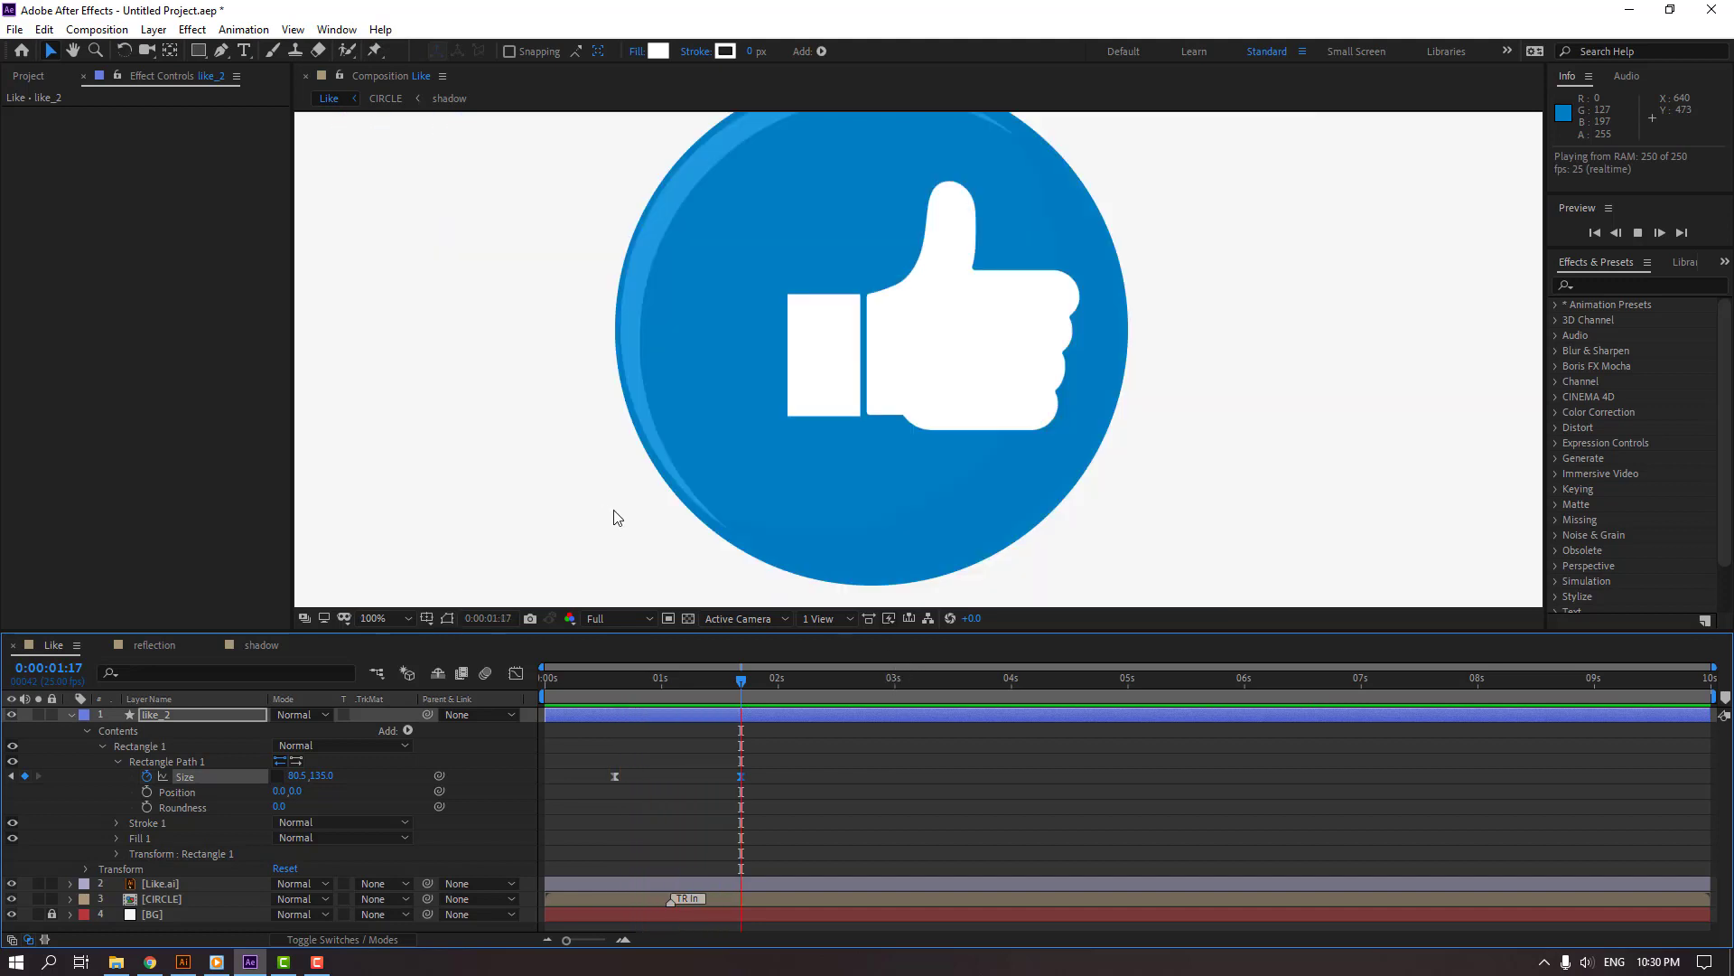
key(space)
drag(610, 681, 741, 681)
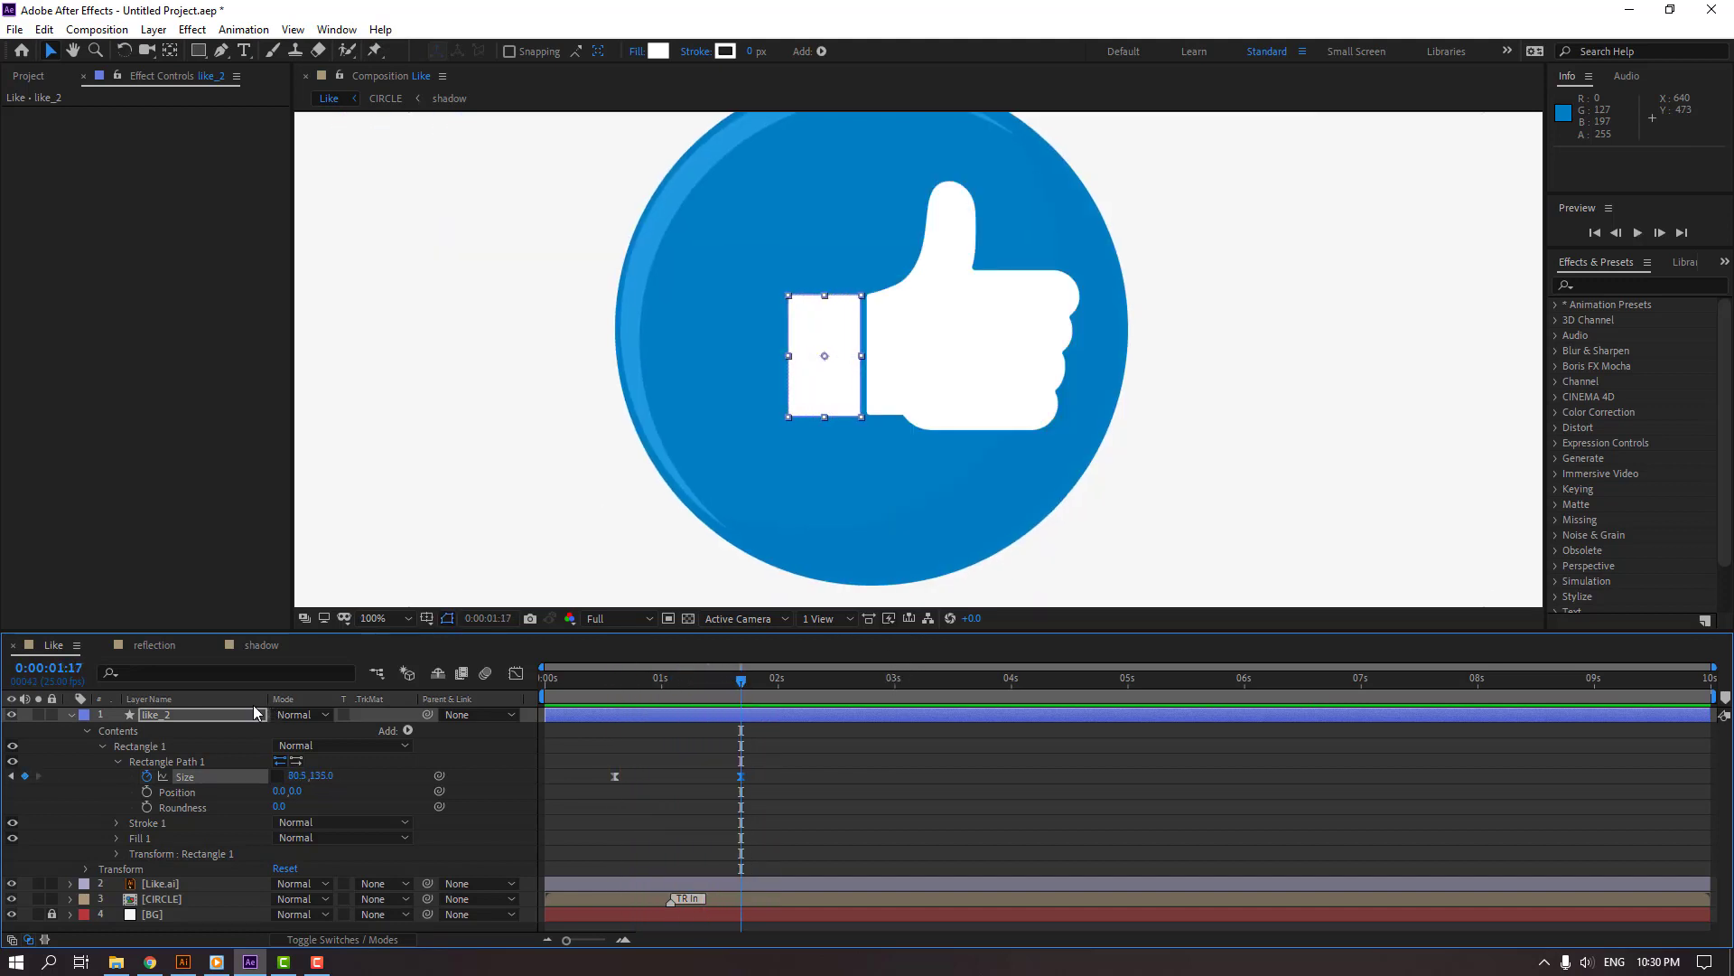
- Move the Like.ai thumb's anchor point from its centre to the hand's left edge
click(70, 713)
click(161, 734)
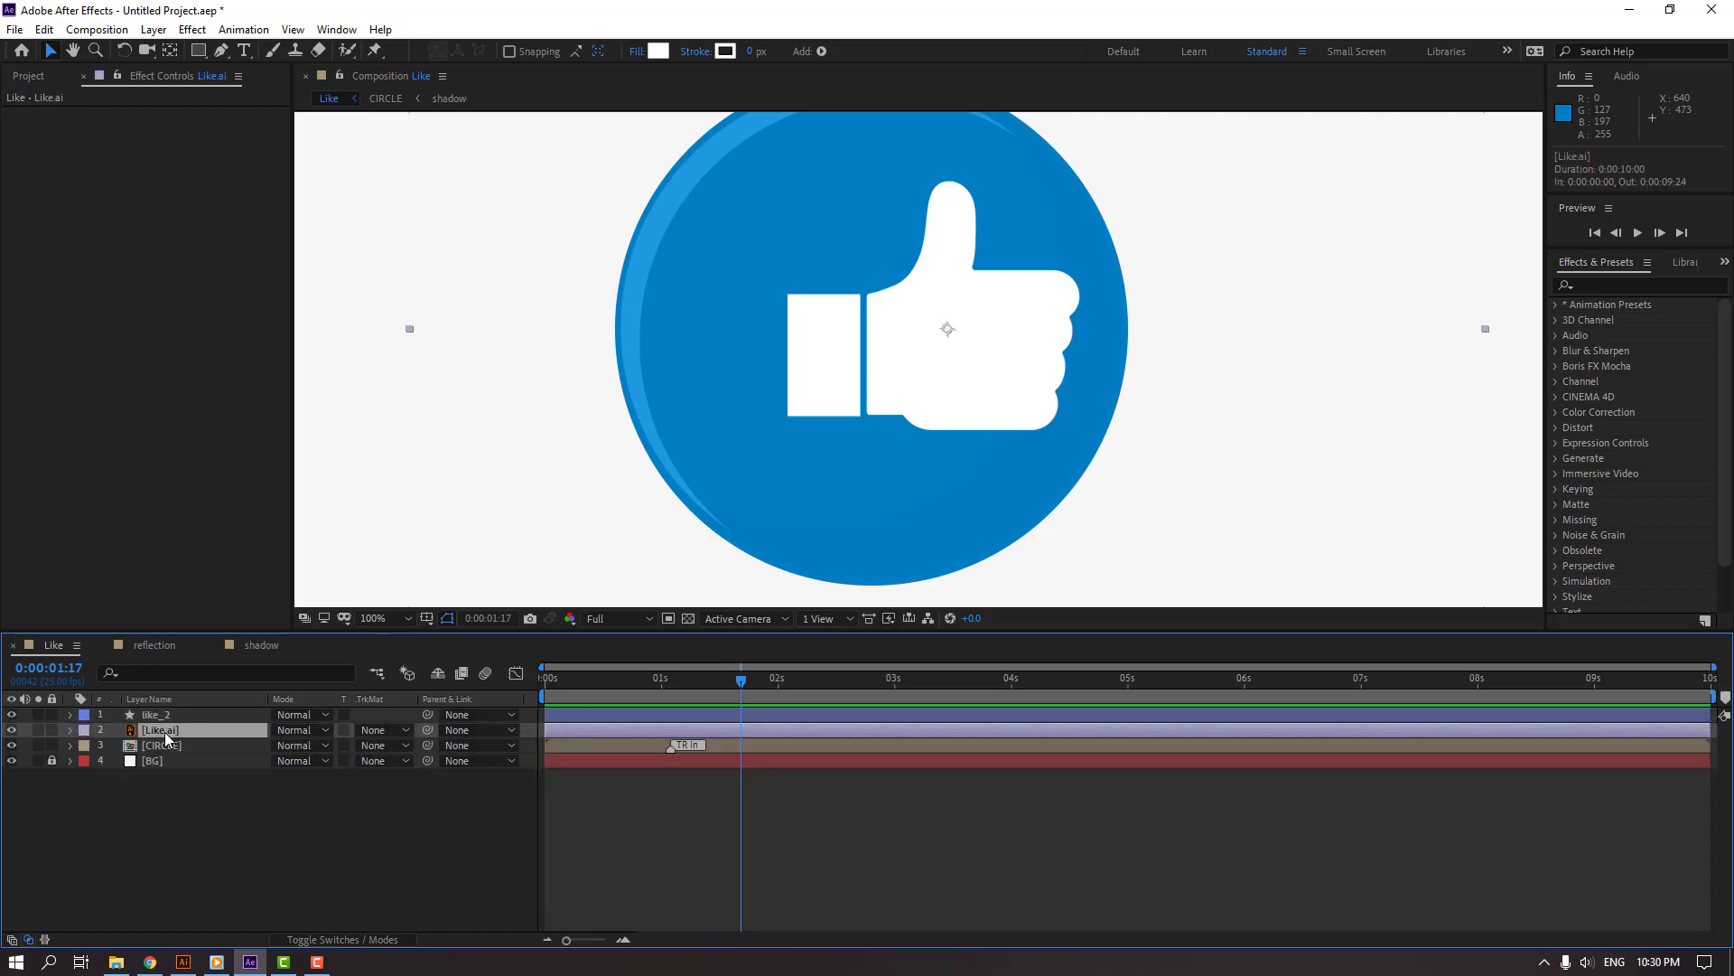
key(period)
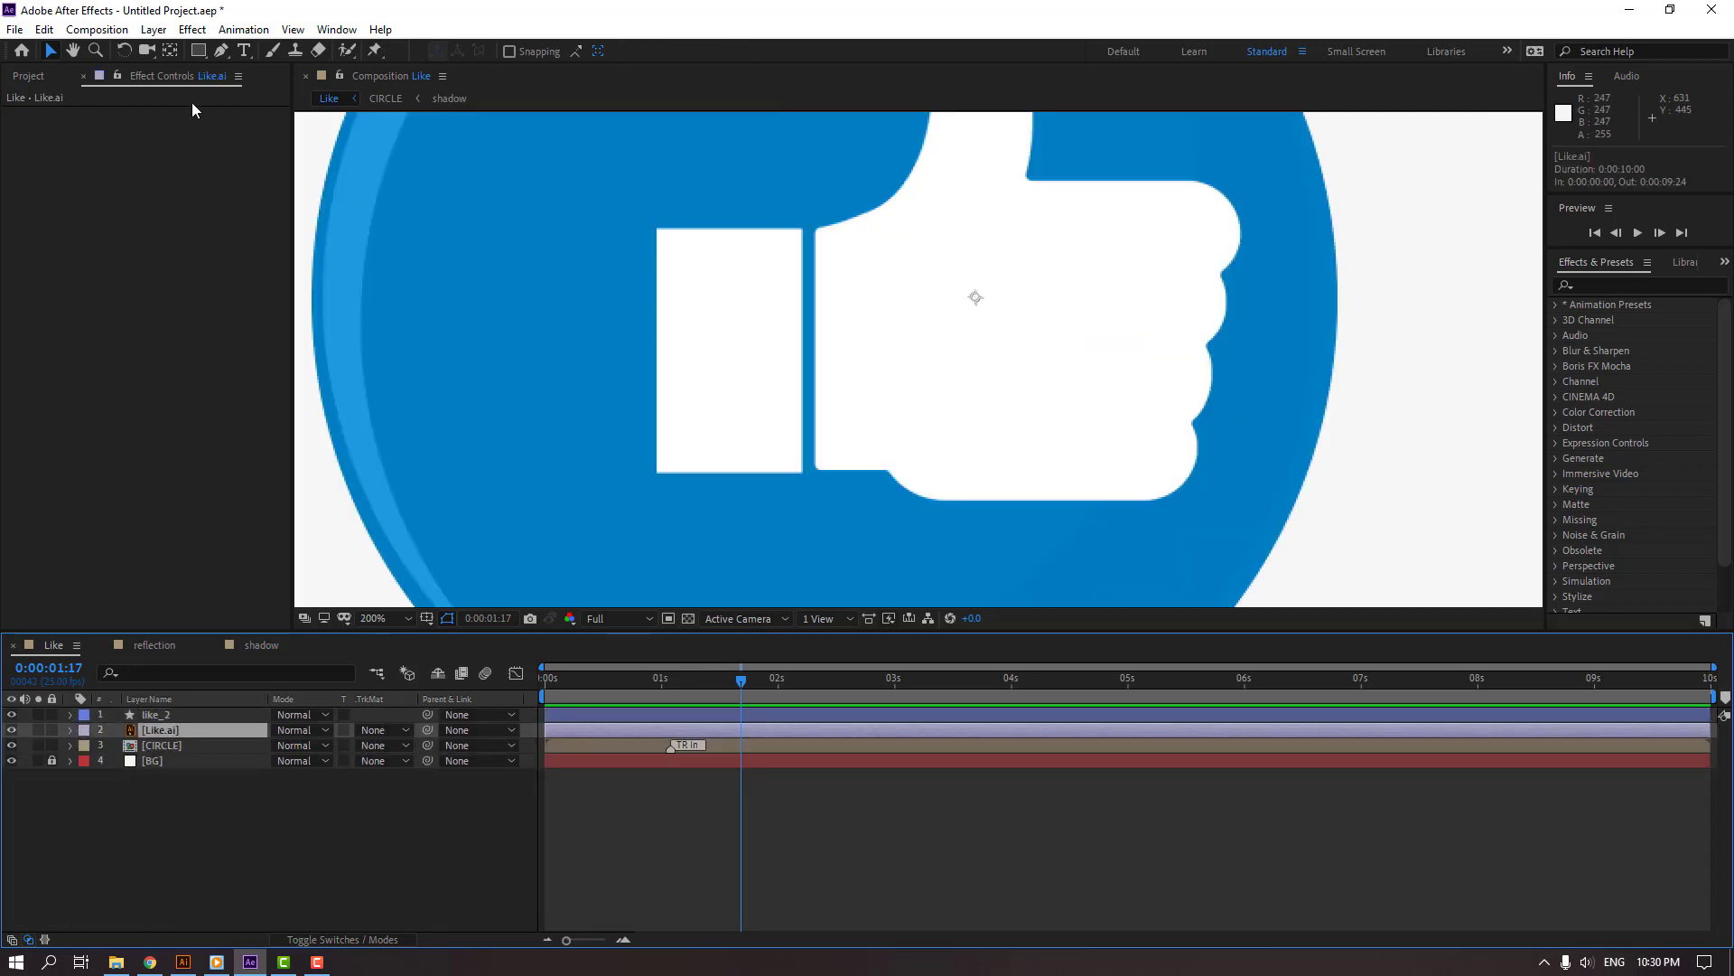
click(167, 51)
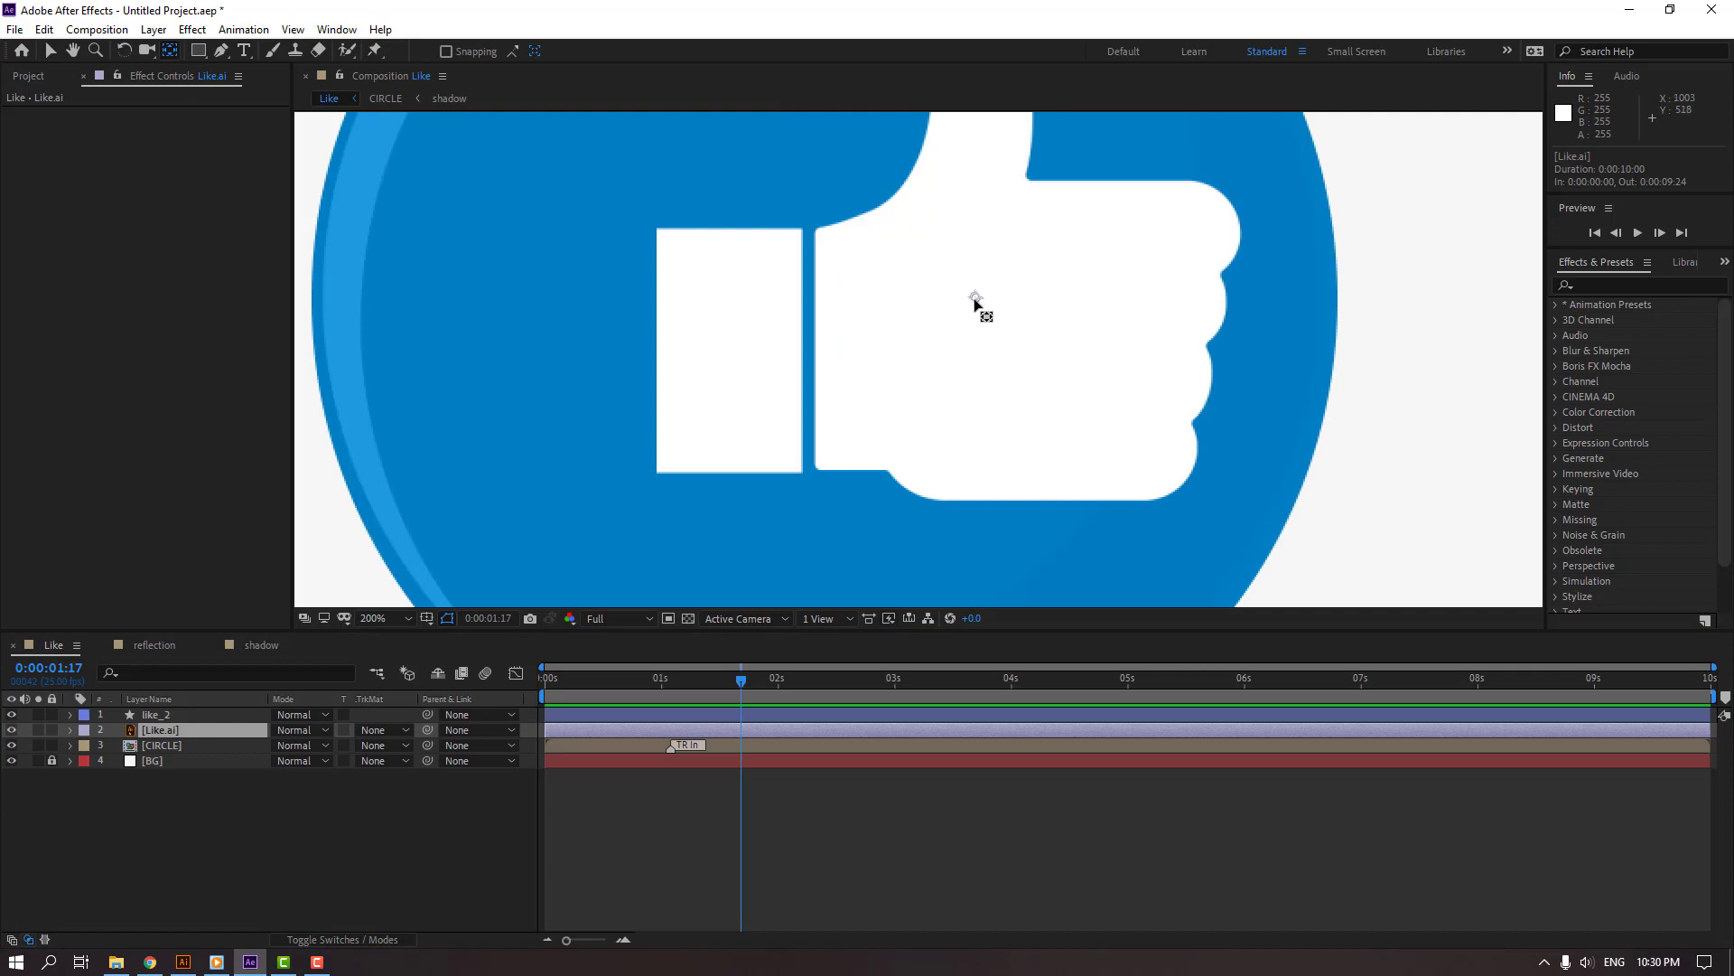
drag(979, 310, 816, 356)
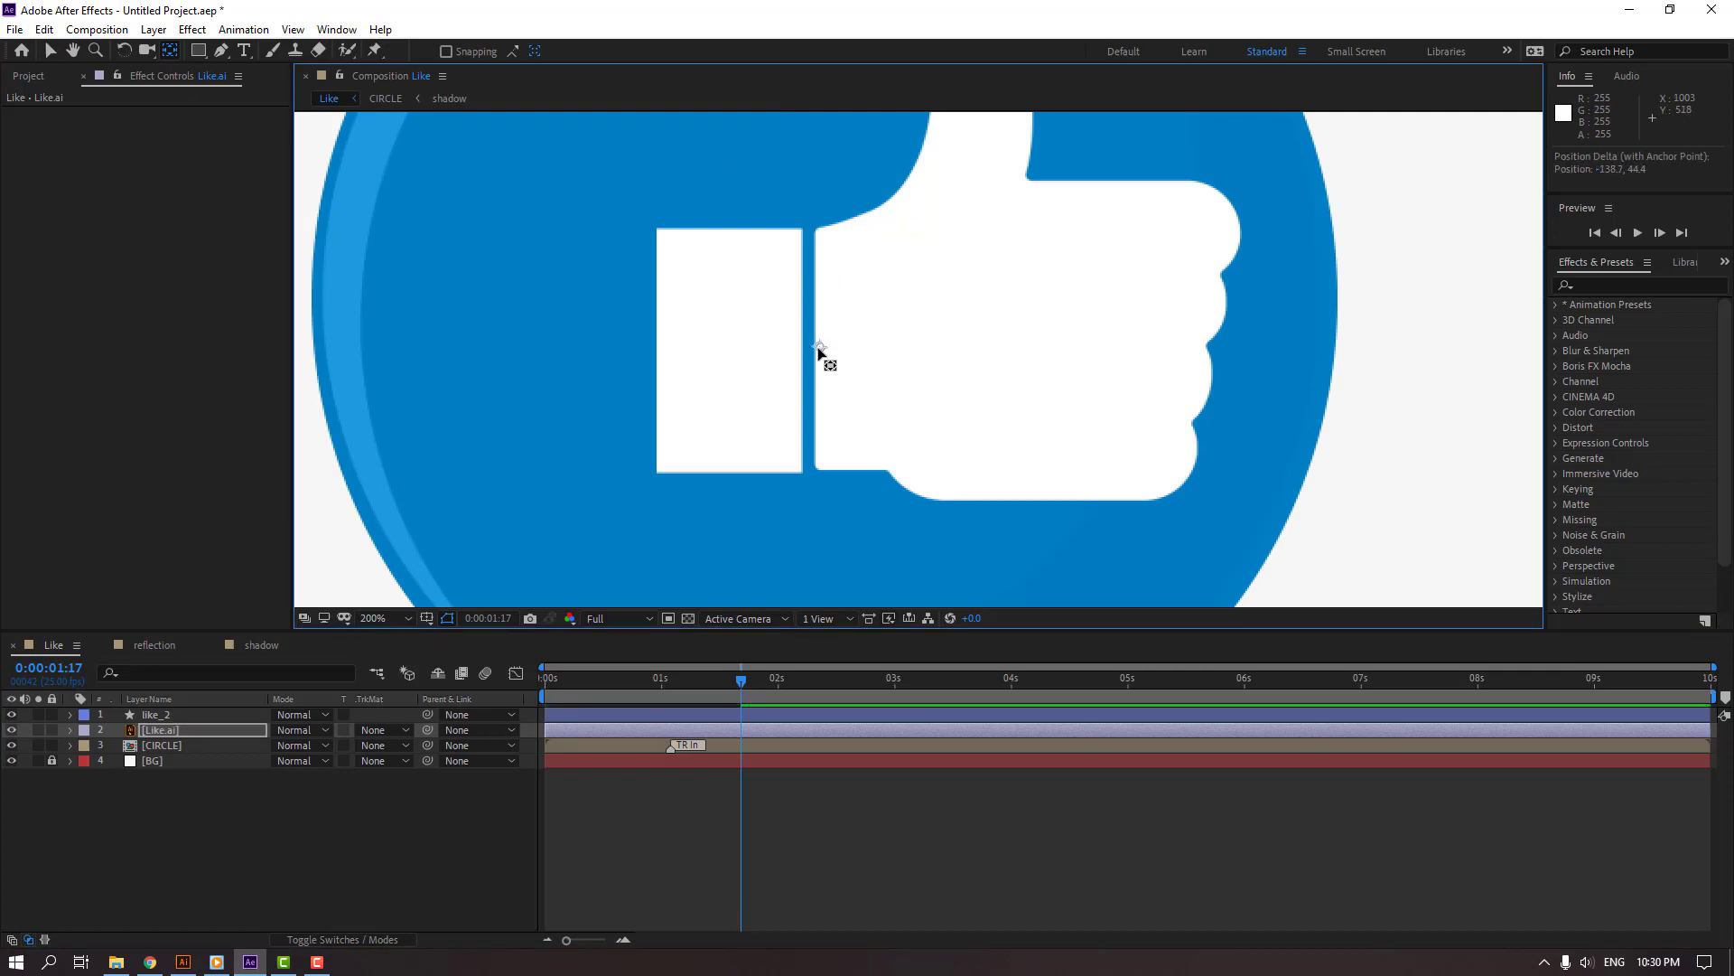
- Keyframe the thumb's Rotation at 40° at 1:17 and -8° at 2:13
click(50, 52)
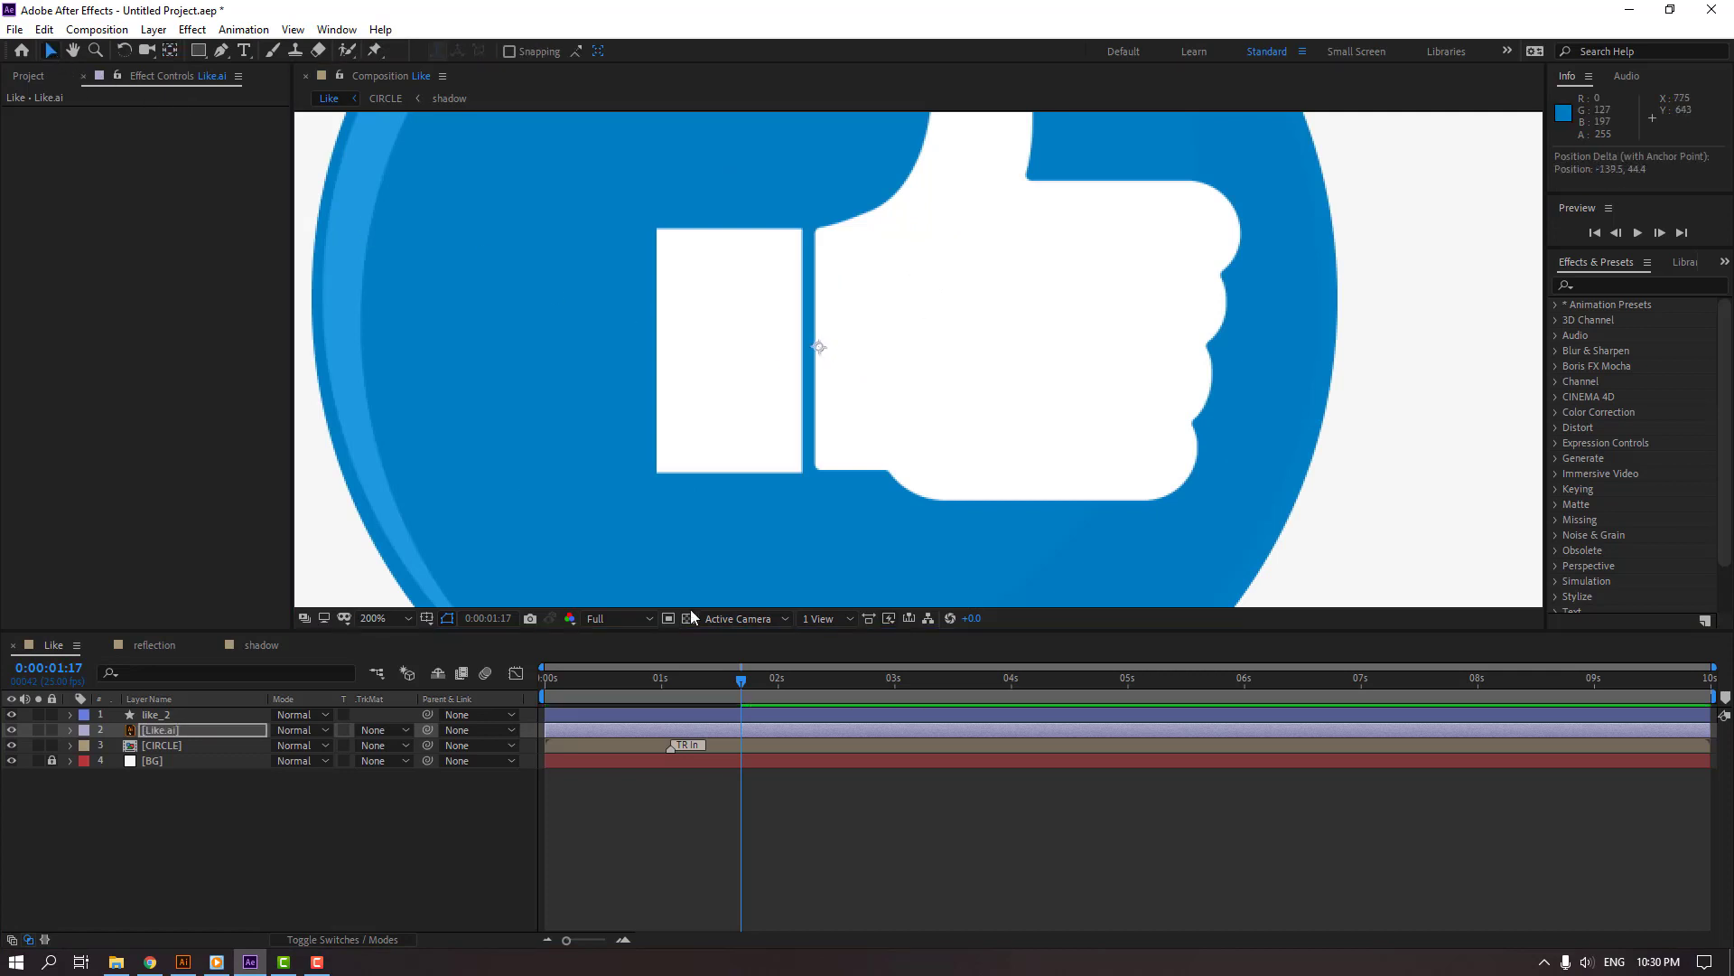
drag(743, 683, 839, 683)
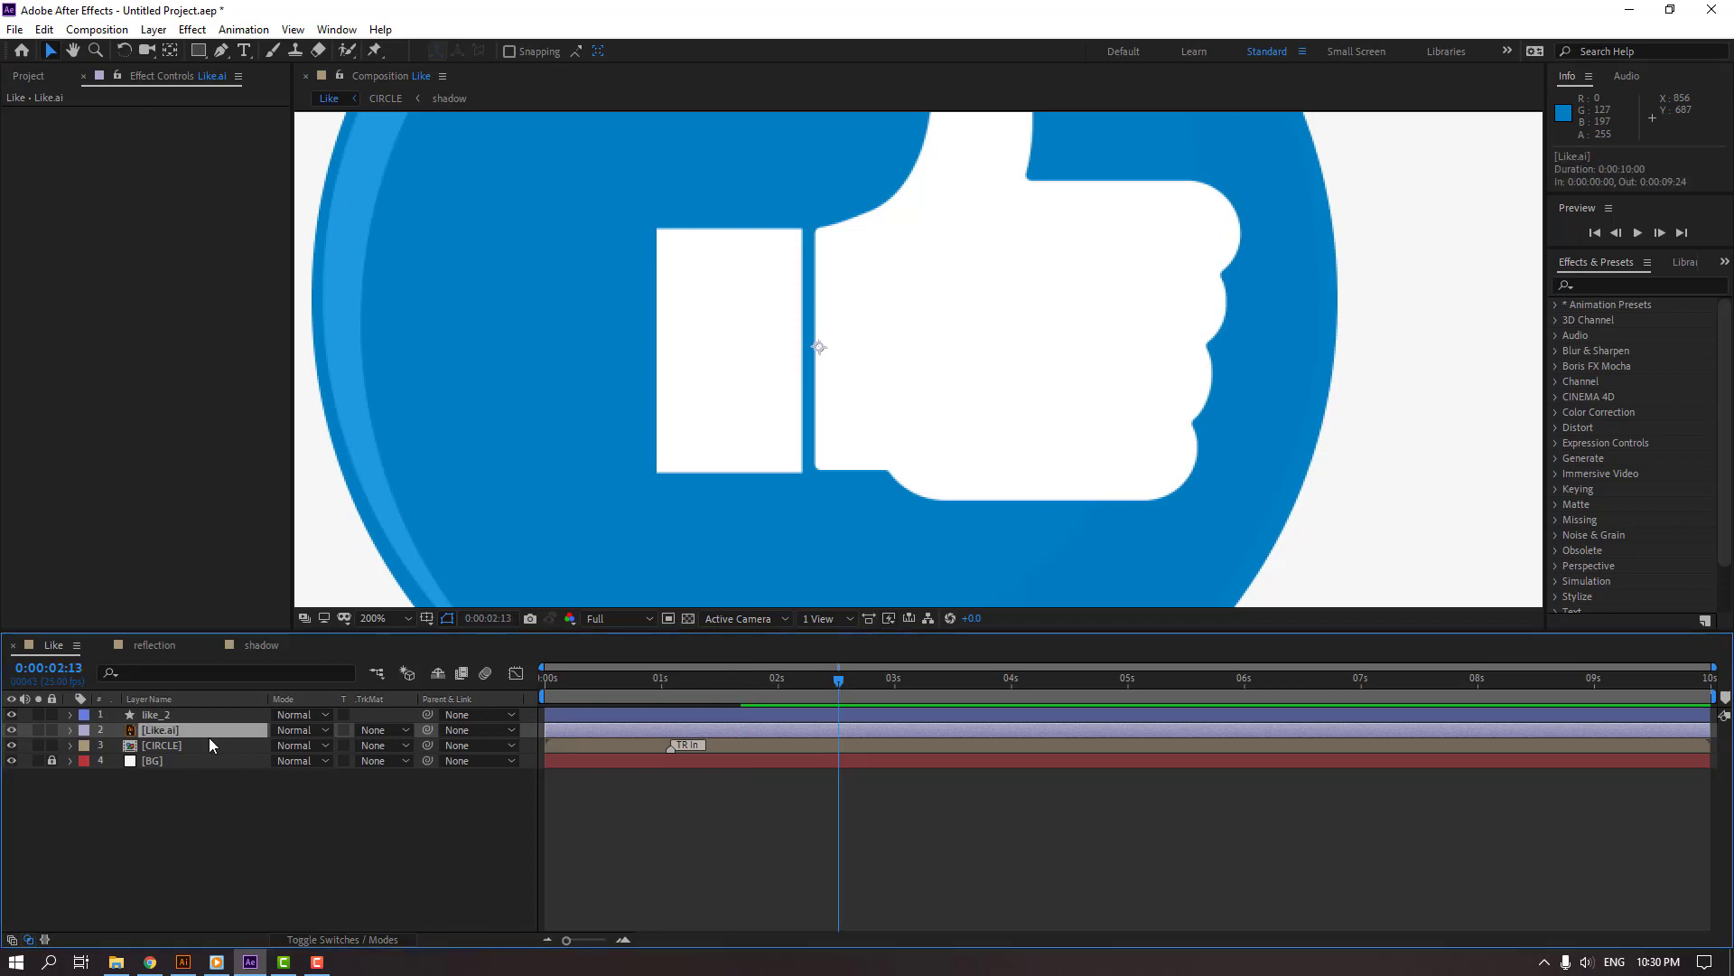
key(r)
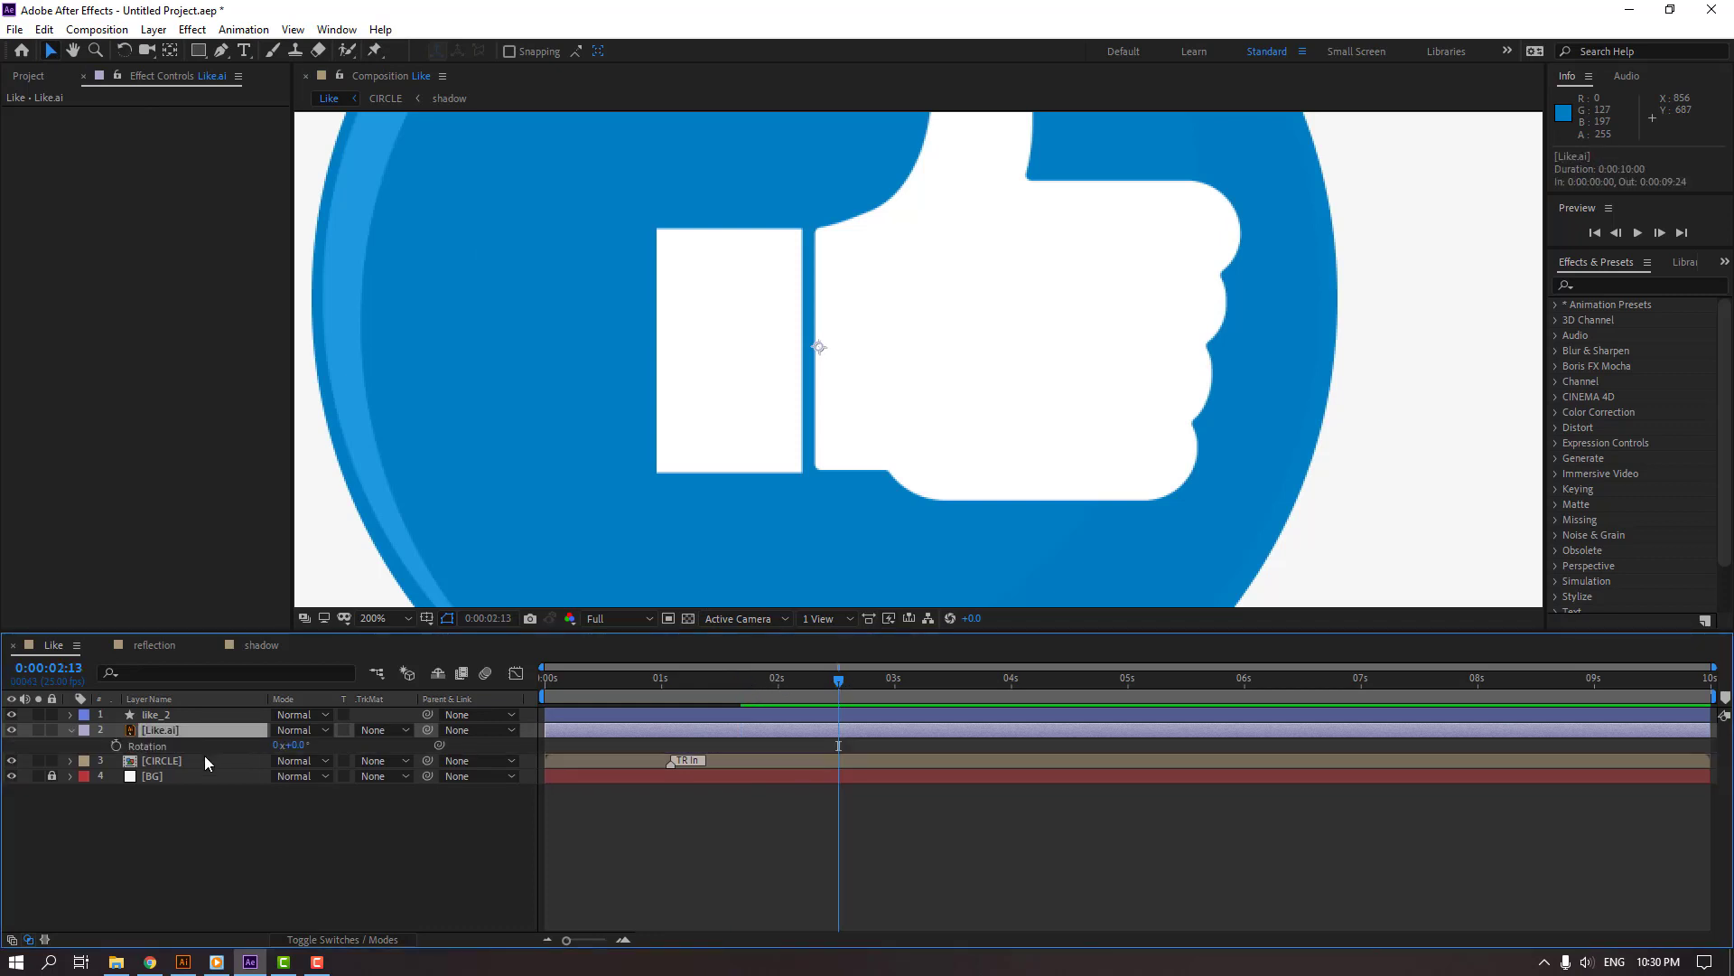
click(115, 745)
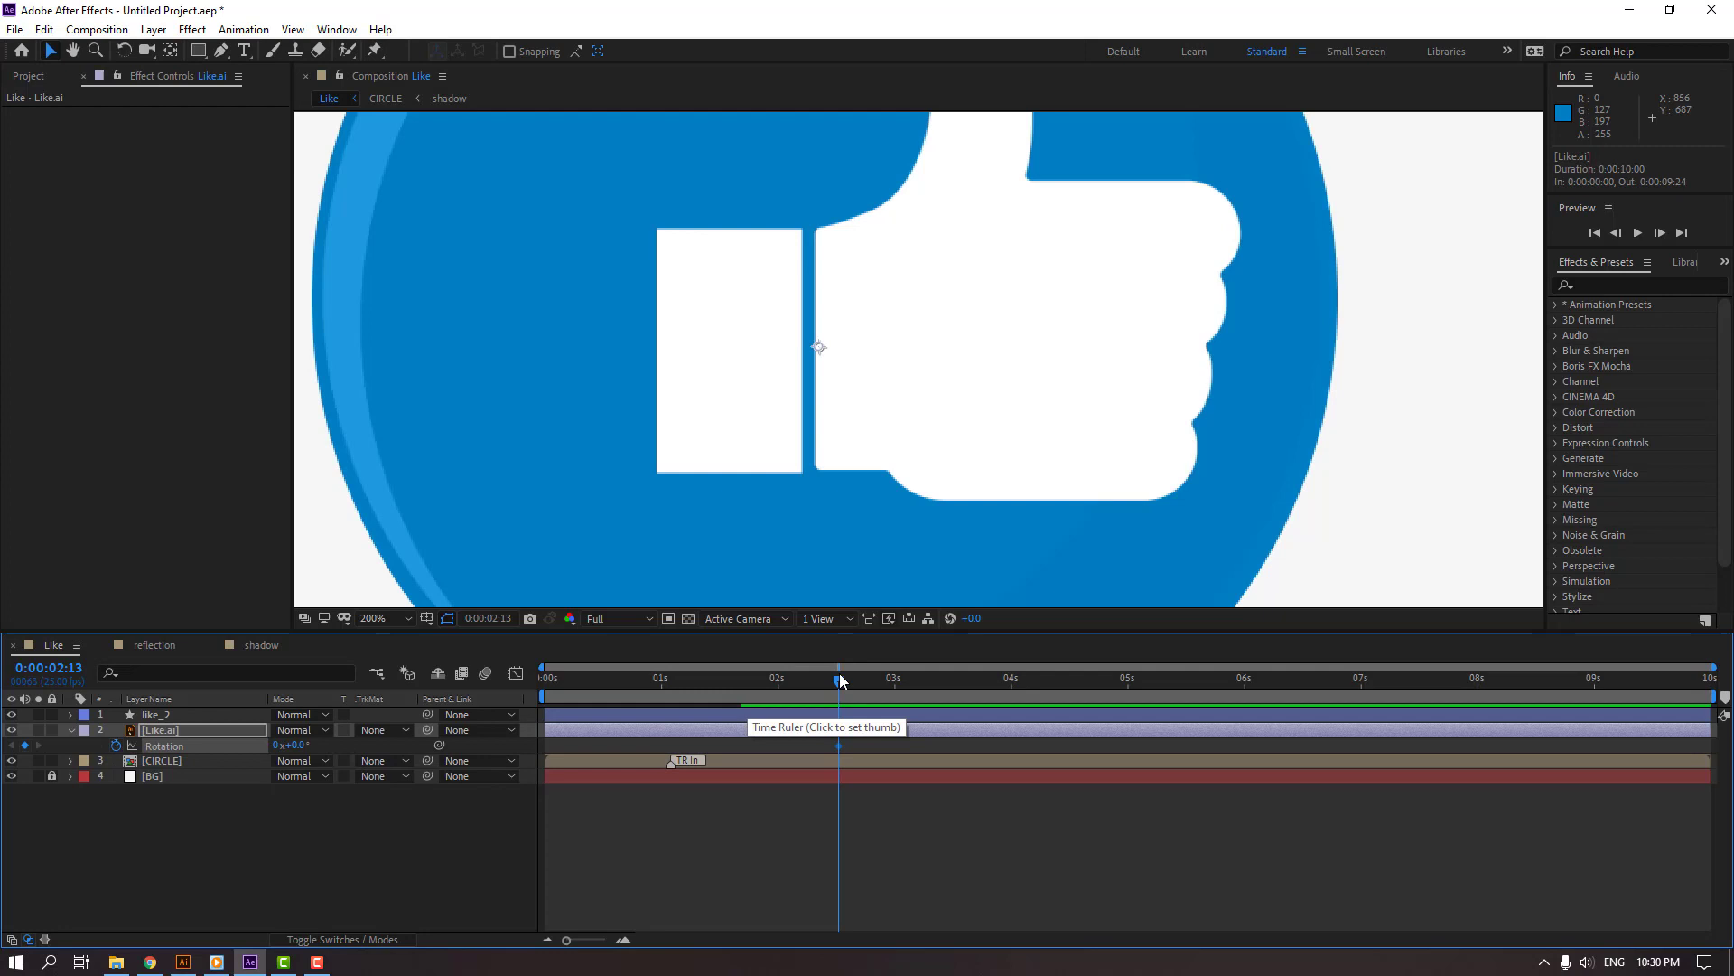
drag(832, 680, 743, 688)
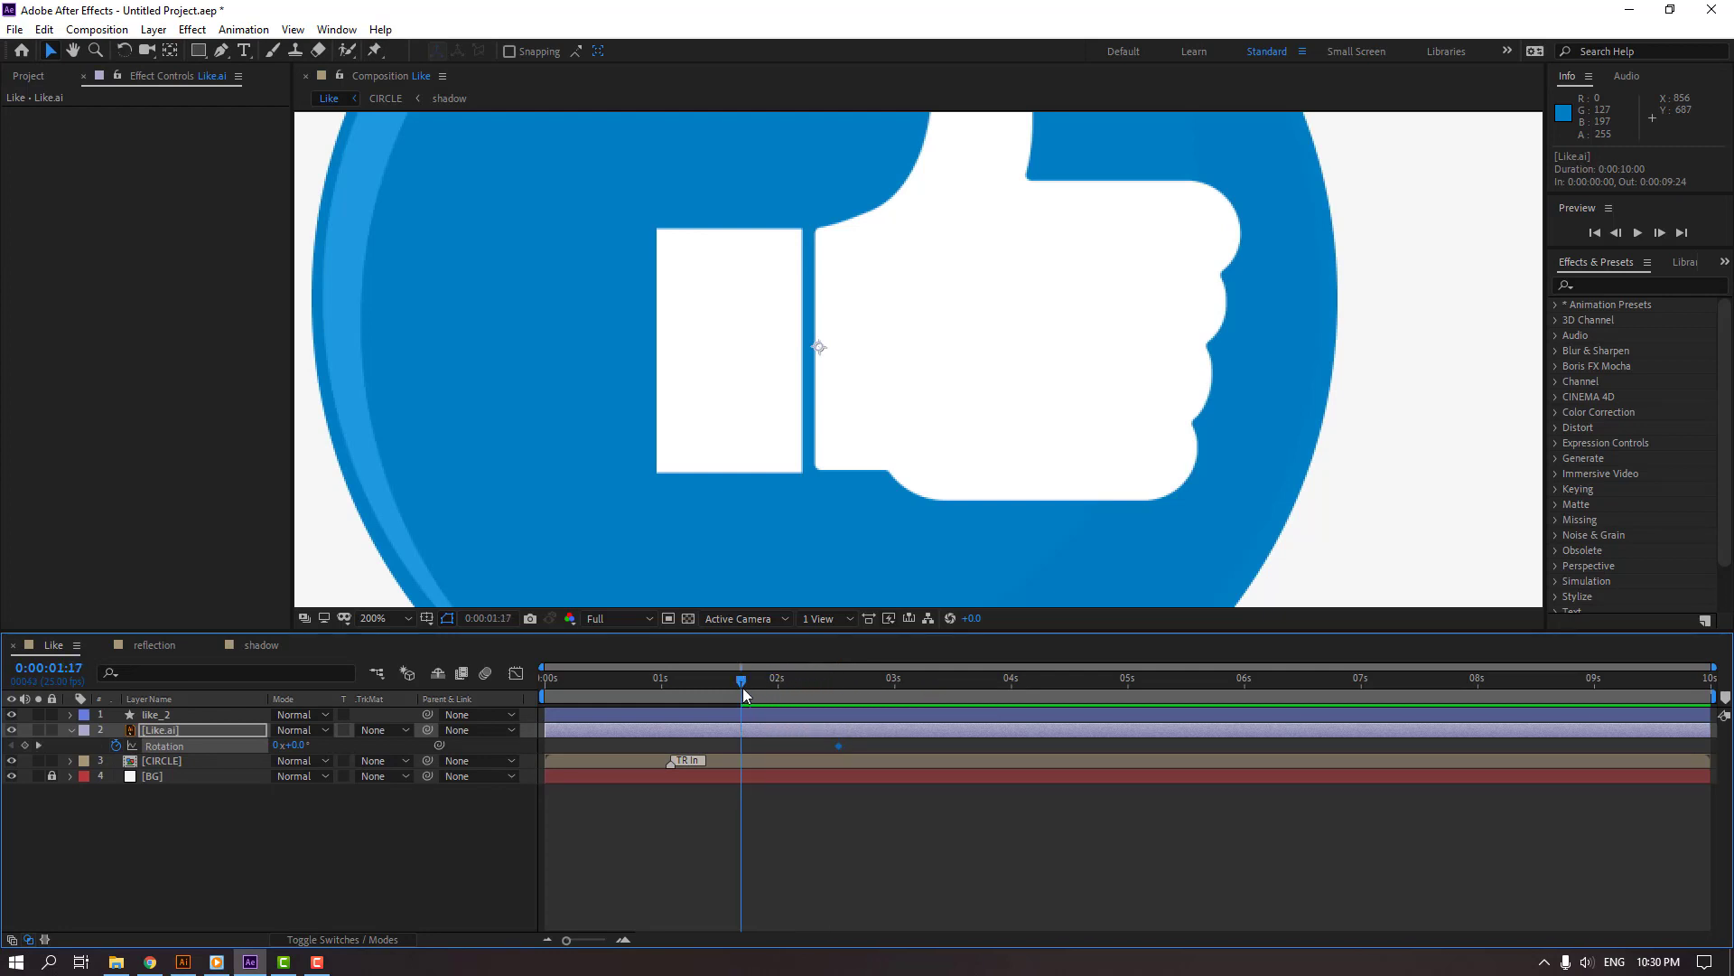
drag(298, 746, 344, 752)
drag(680, 674, 839, 687)
click(309, 747)
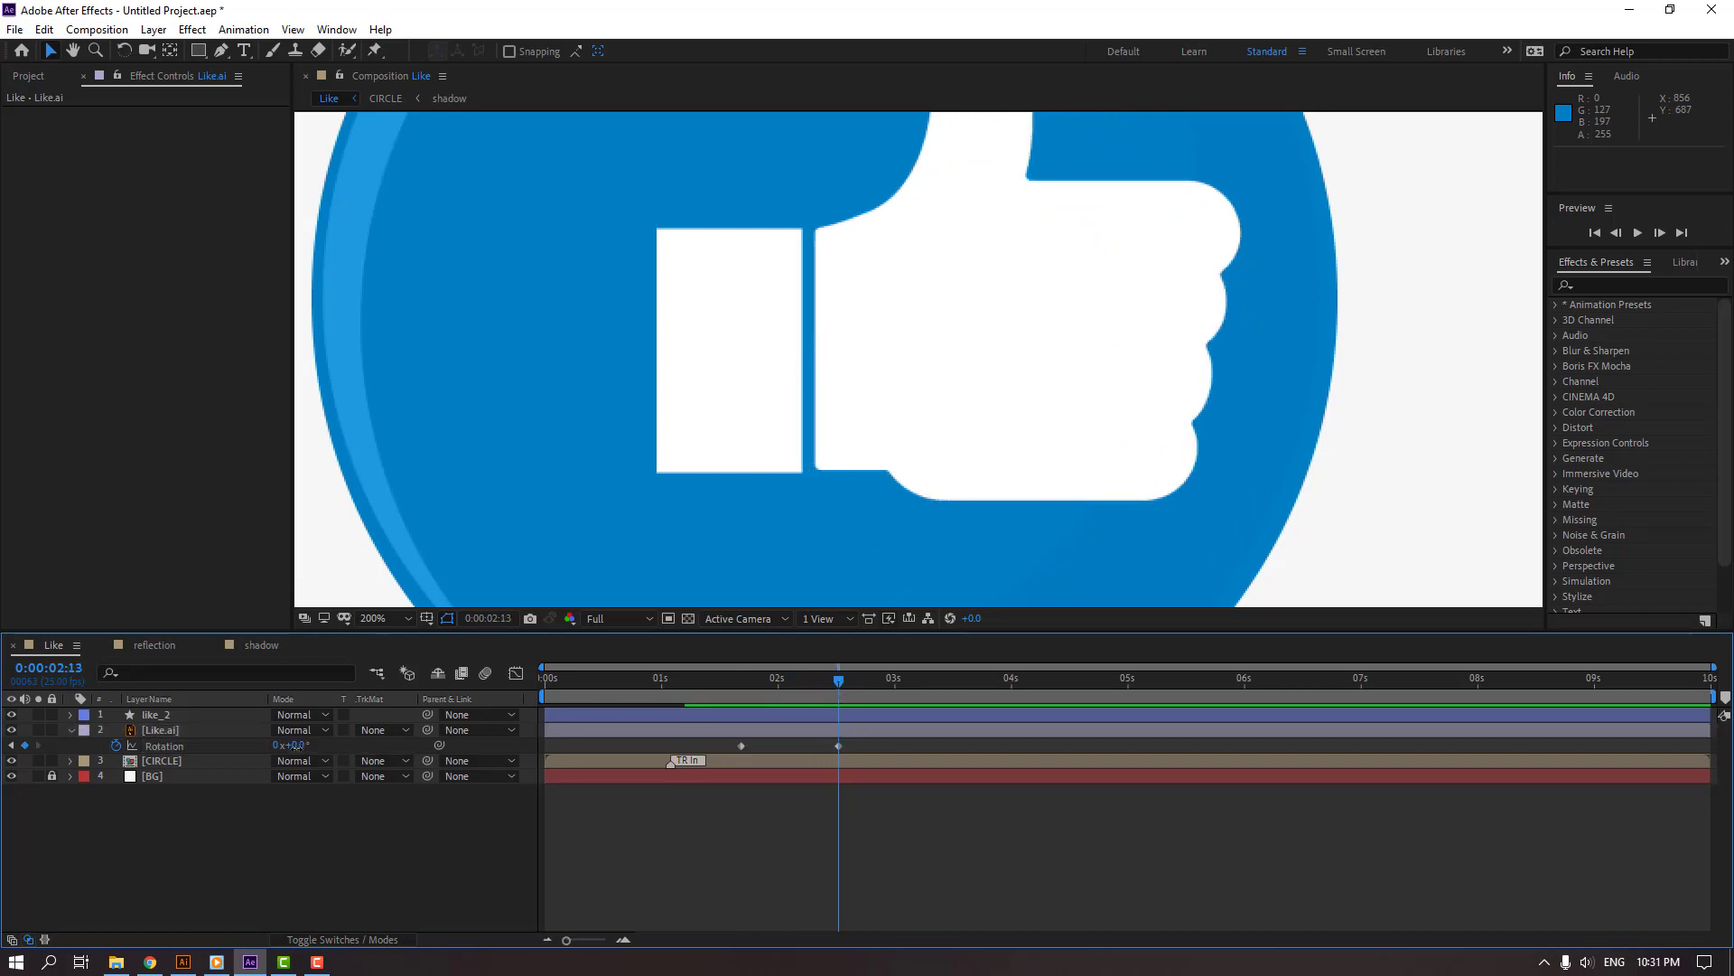
drag(292, 746, 291, 746)
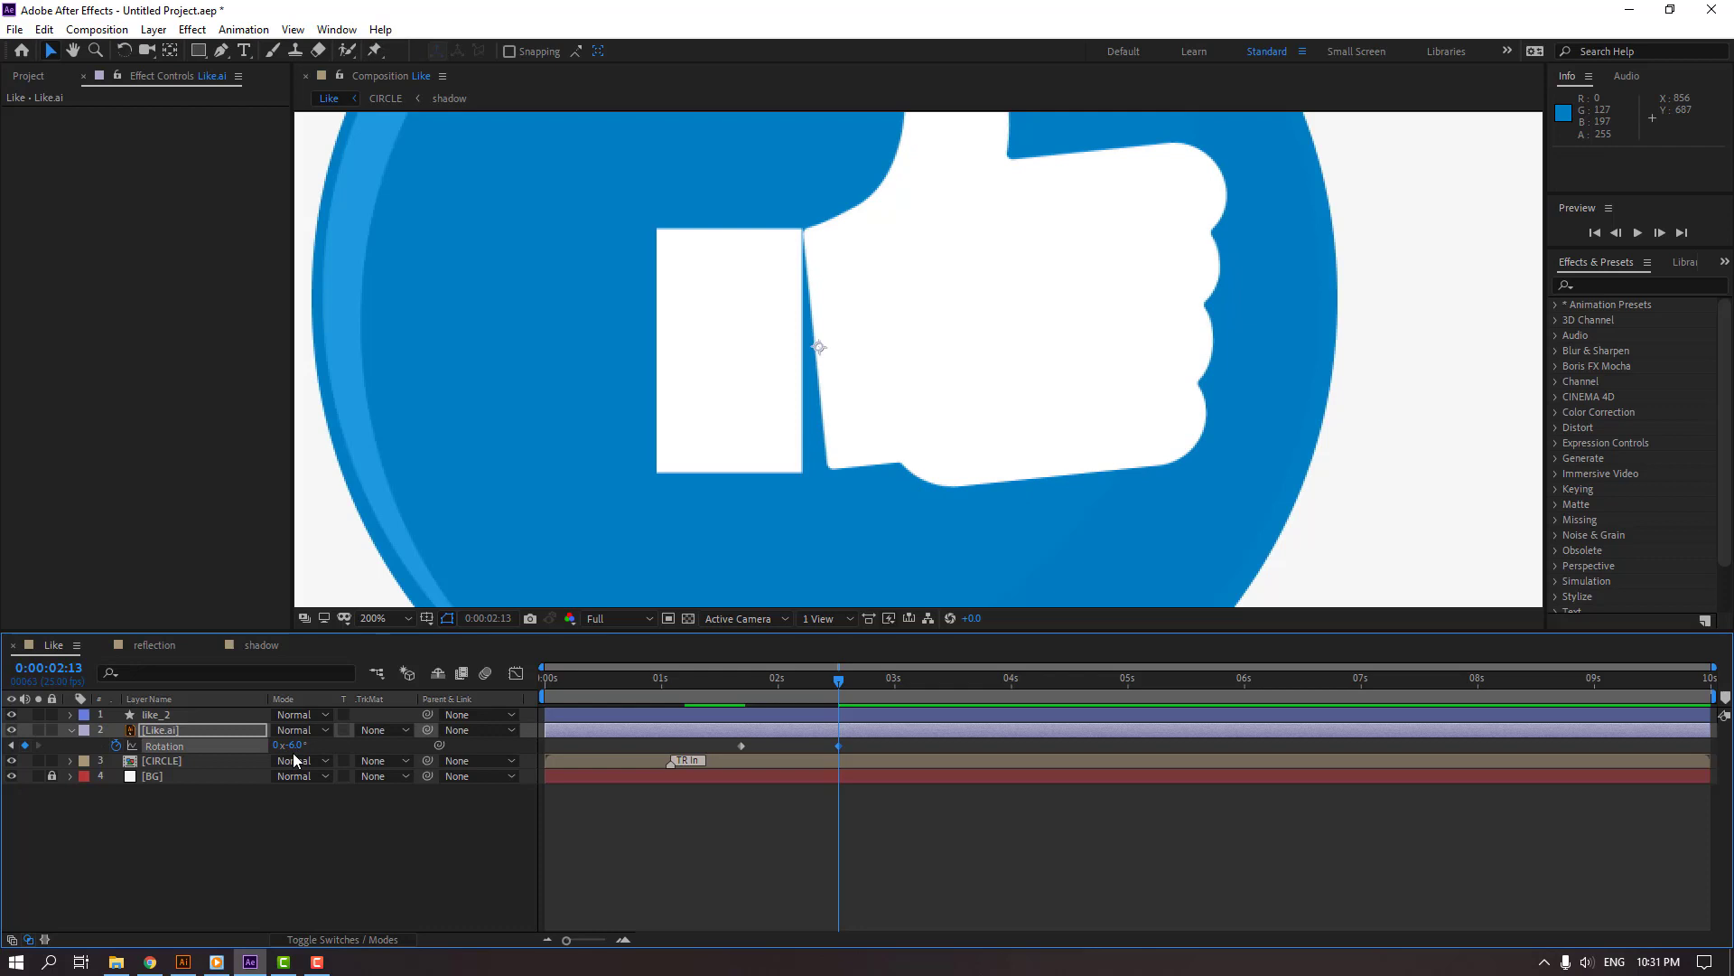
click(294, 746)
text(-8)
key(Return)
- Add Rotation keyframes of 4° at 3:00, -2° at 3:10, 1° at 3:20, 0° at 4:04
drag(858, 683, 895, 679)
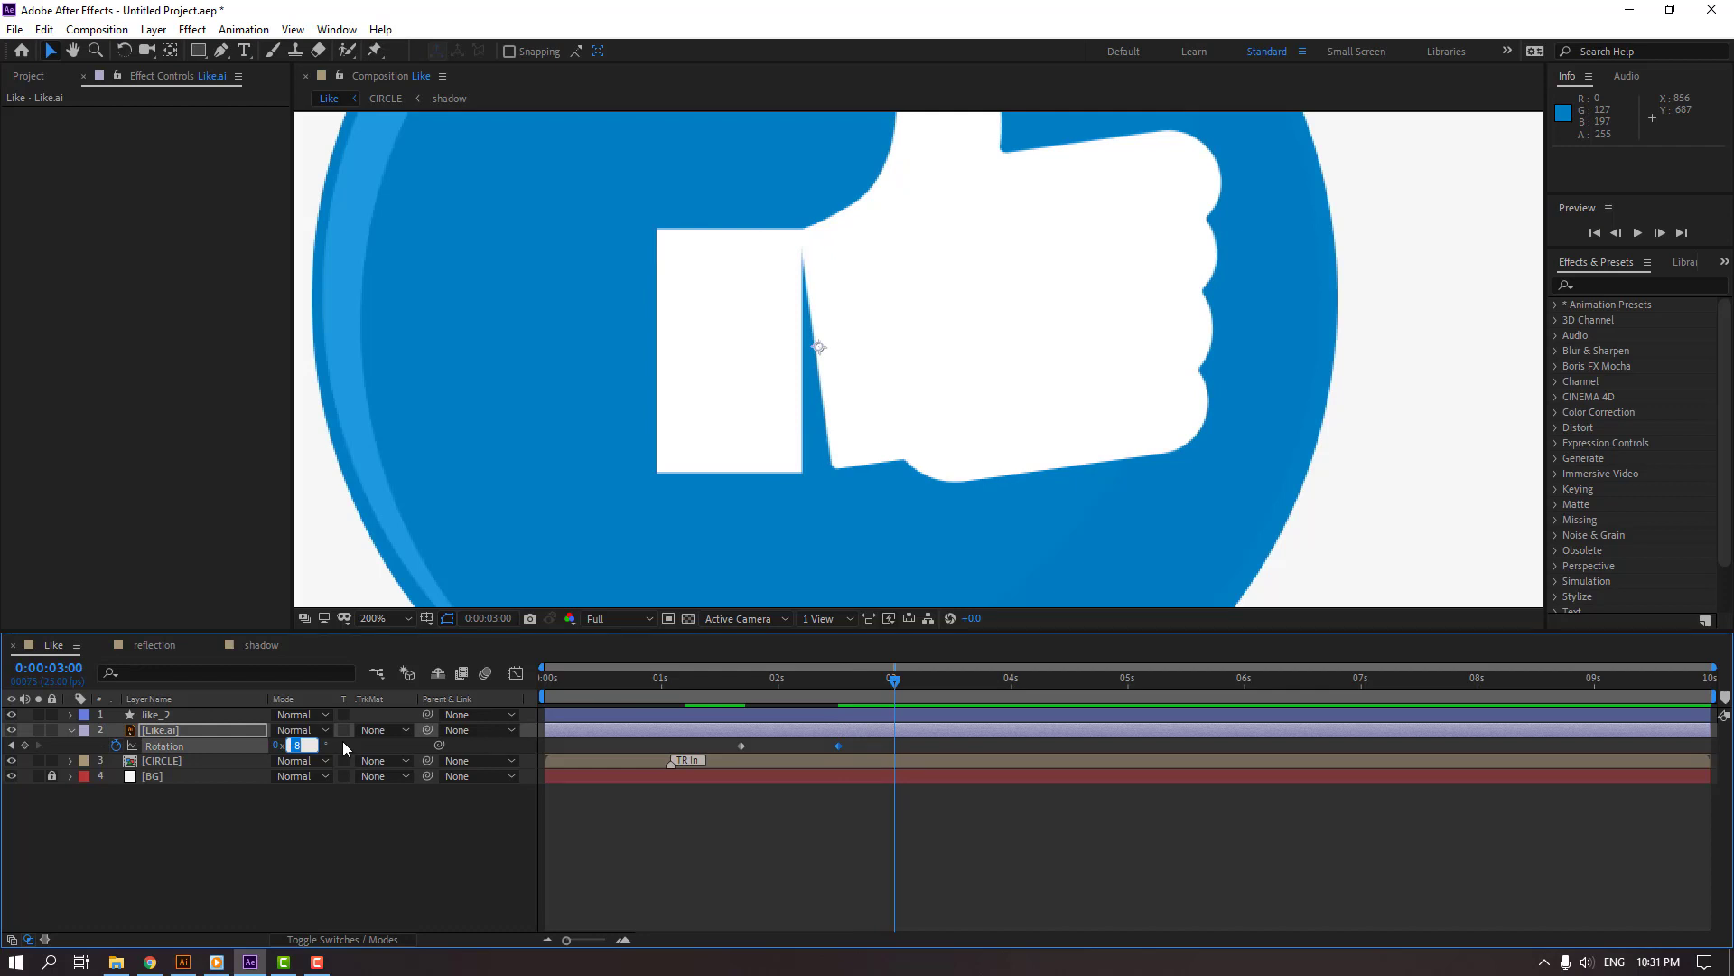
text(4)
key(Return)
drag(914, 688, 941, 686)
click(305, 746)
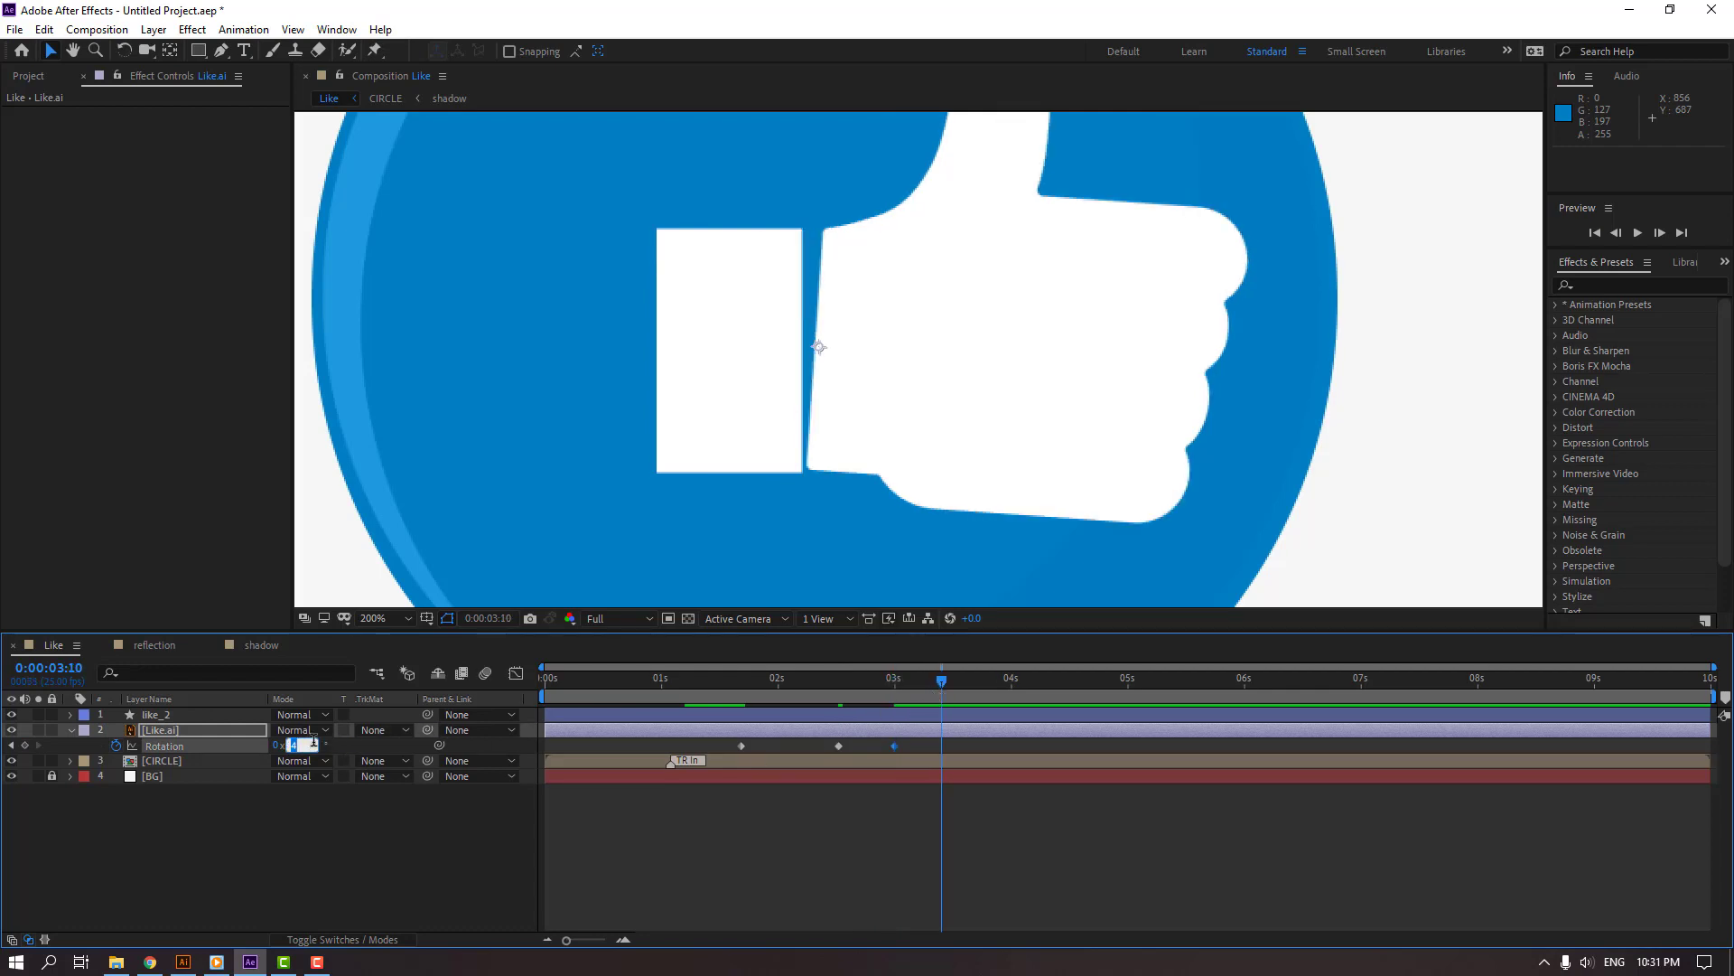
text(-2)
key(Return)
drag(984, 679, 988, 679)
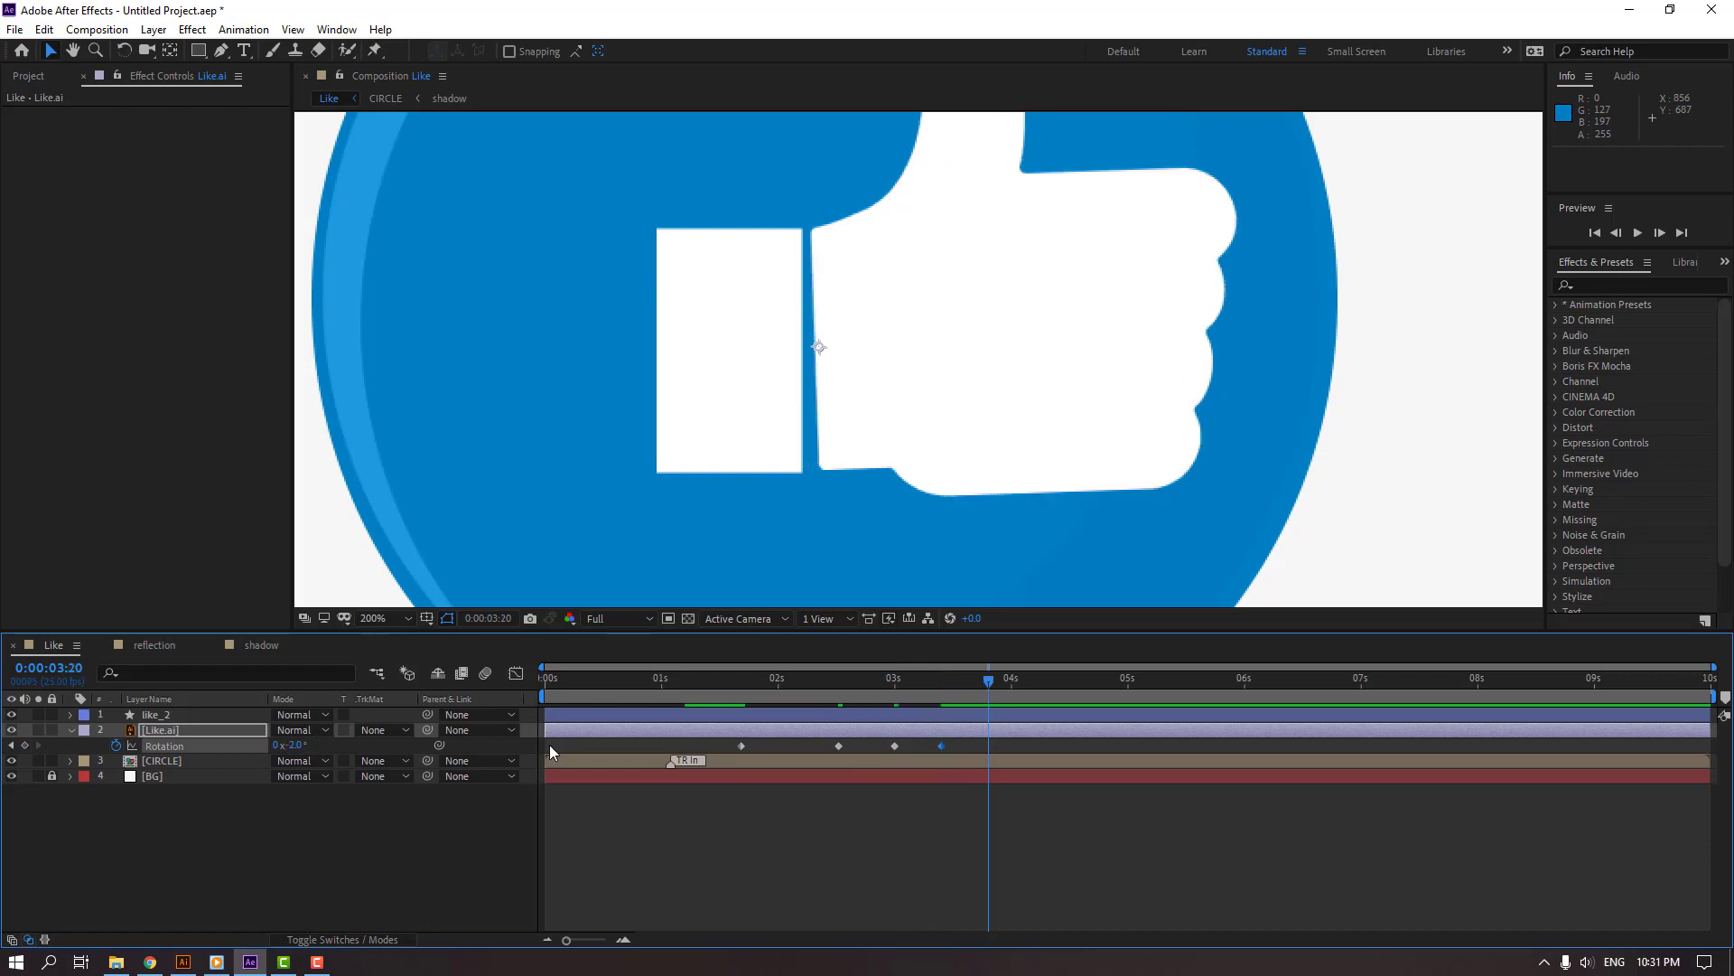
click(297, 746)
text(1)
key(Return)
drag(1012, 683, 1030, 681)
click(296, 746)
text(0)
key(Return)
click(1106, 909)
key(space)
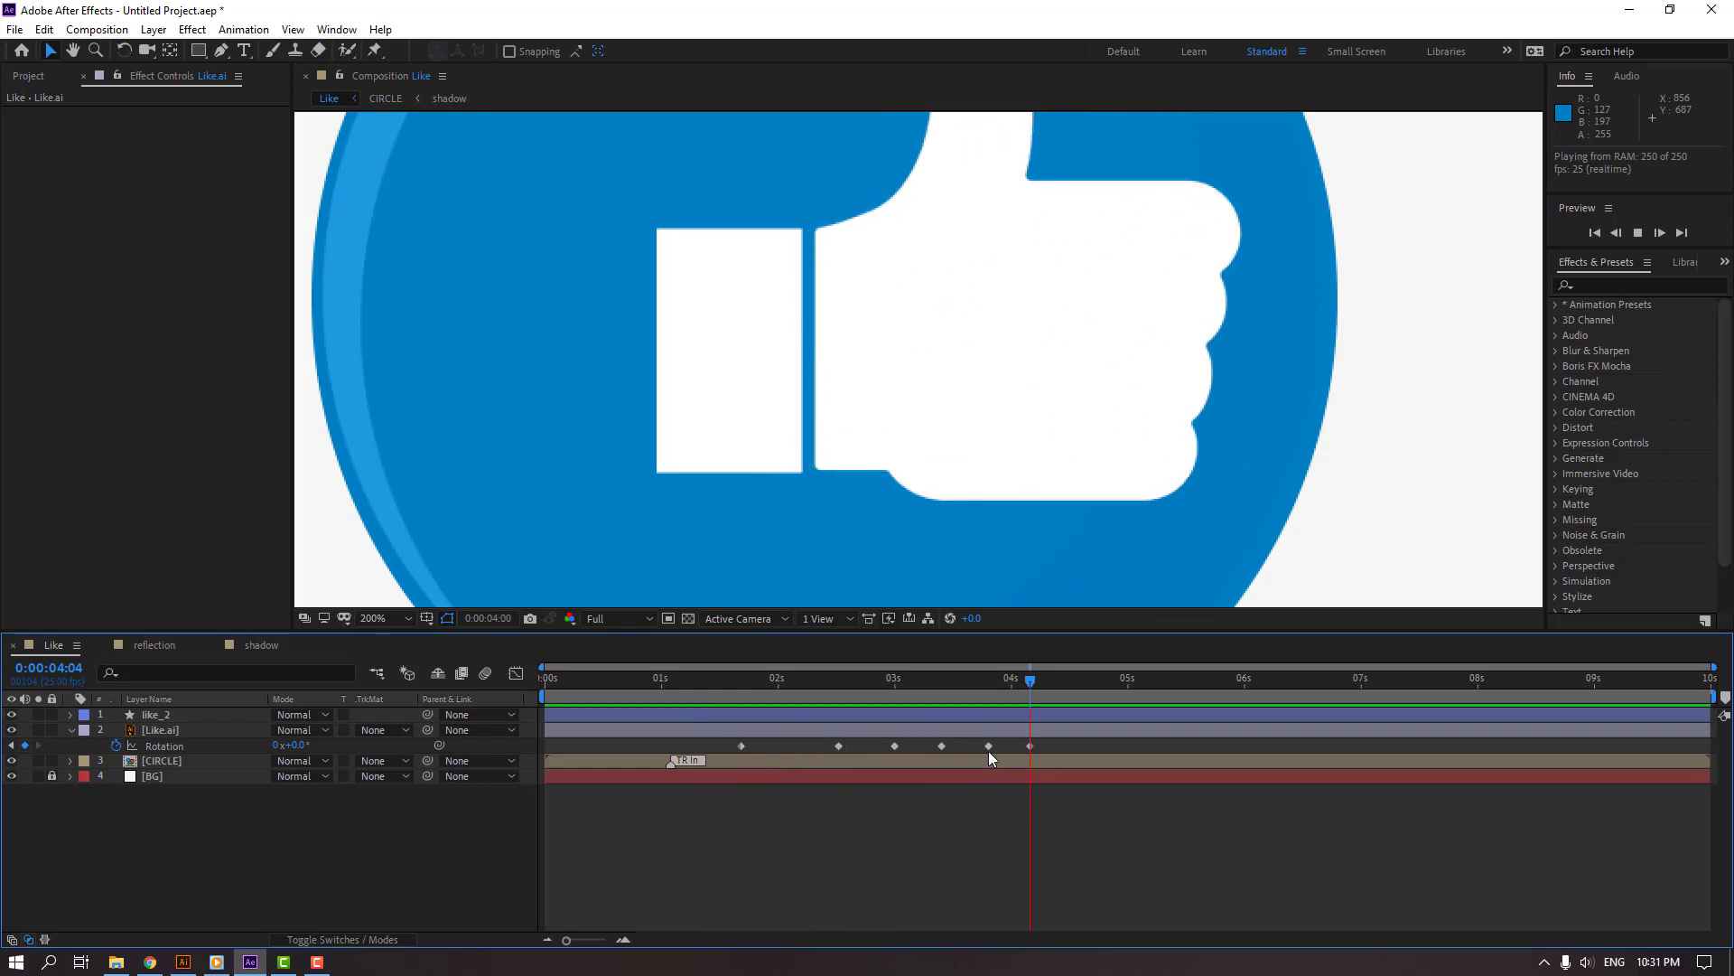
- Apply Easy Ease to all six Rotation keyframes and preview the wobble
drag(1039, 736, 739, 749)
right_click(739, 750)
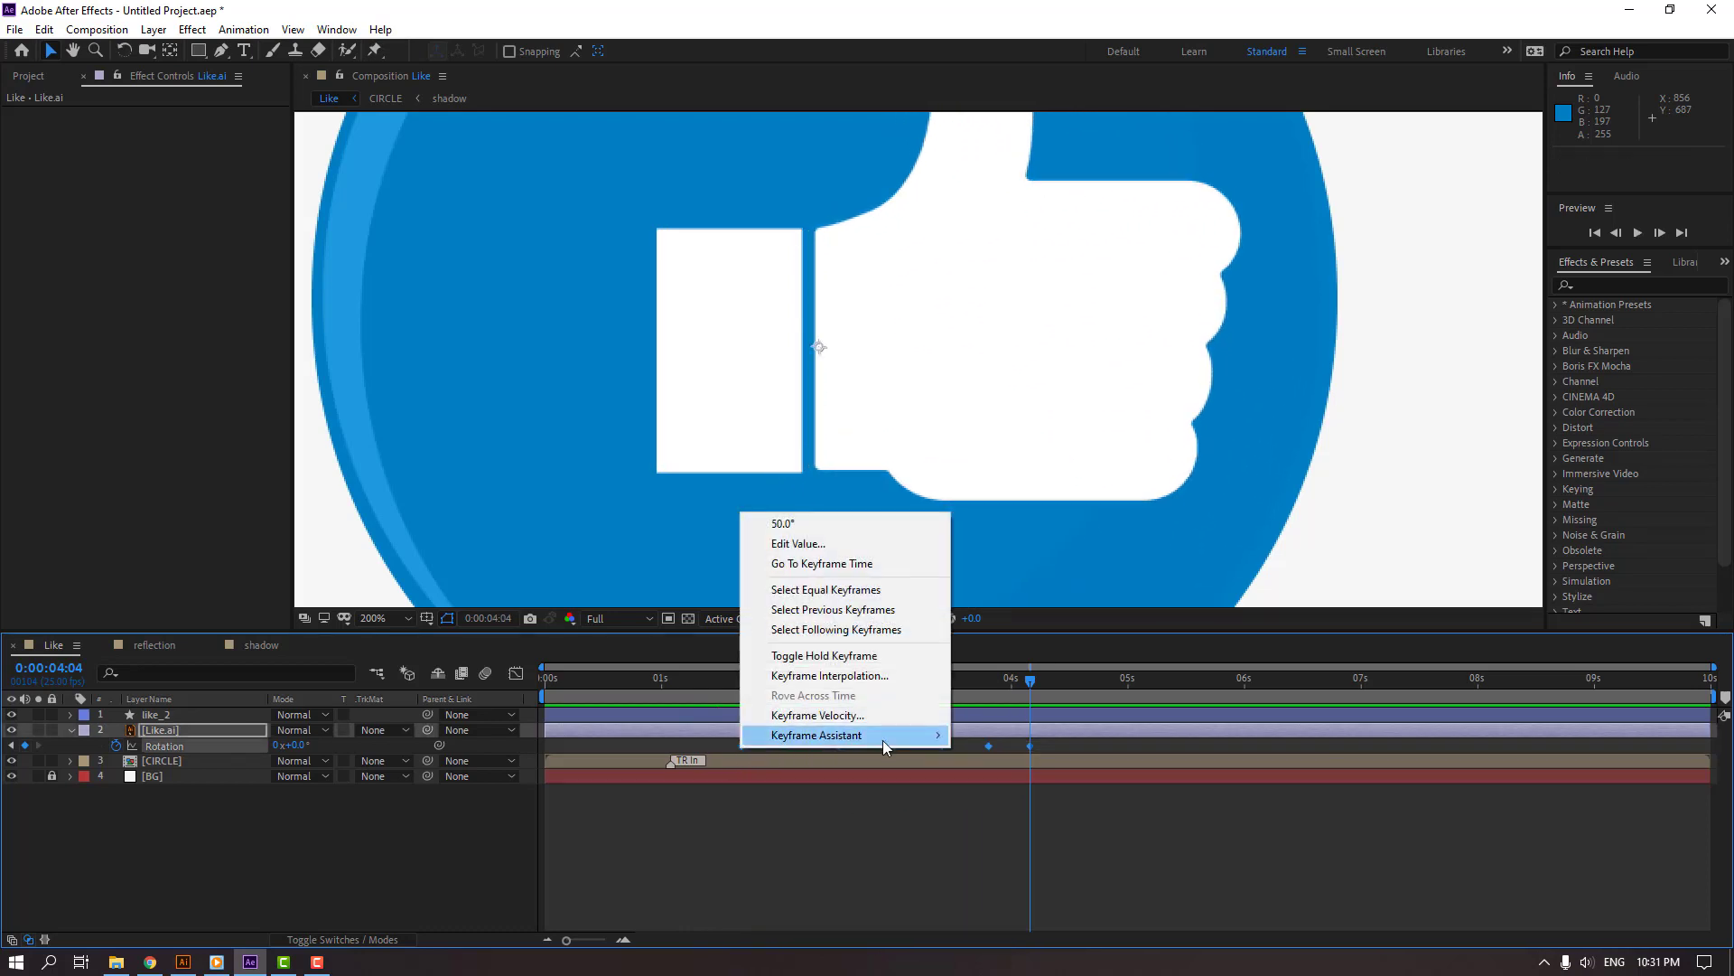
mouse_move(882, 740)
click(976, 798)
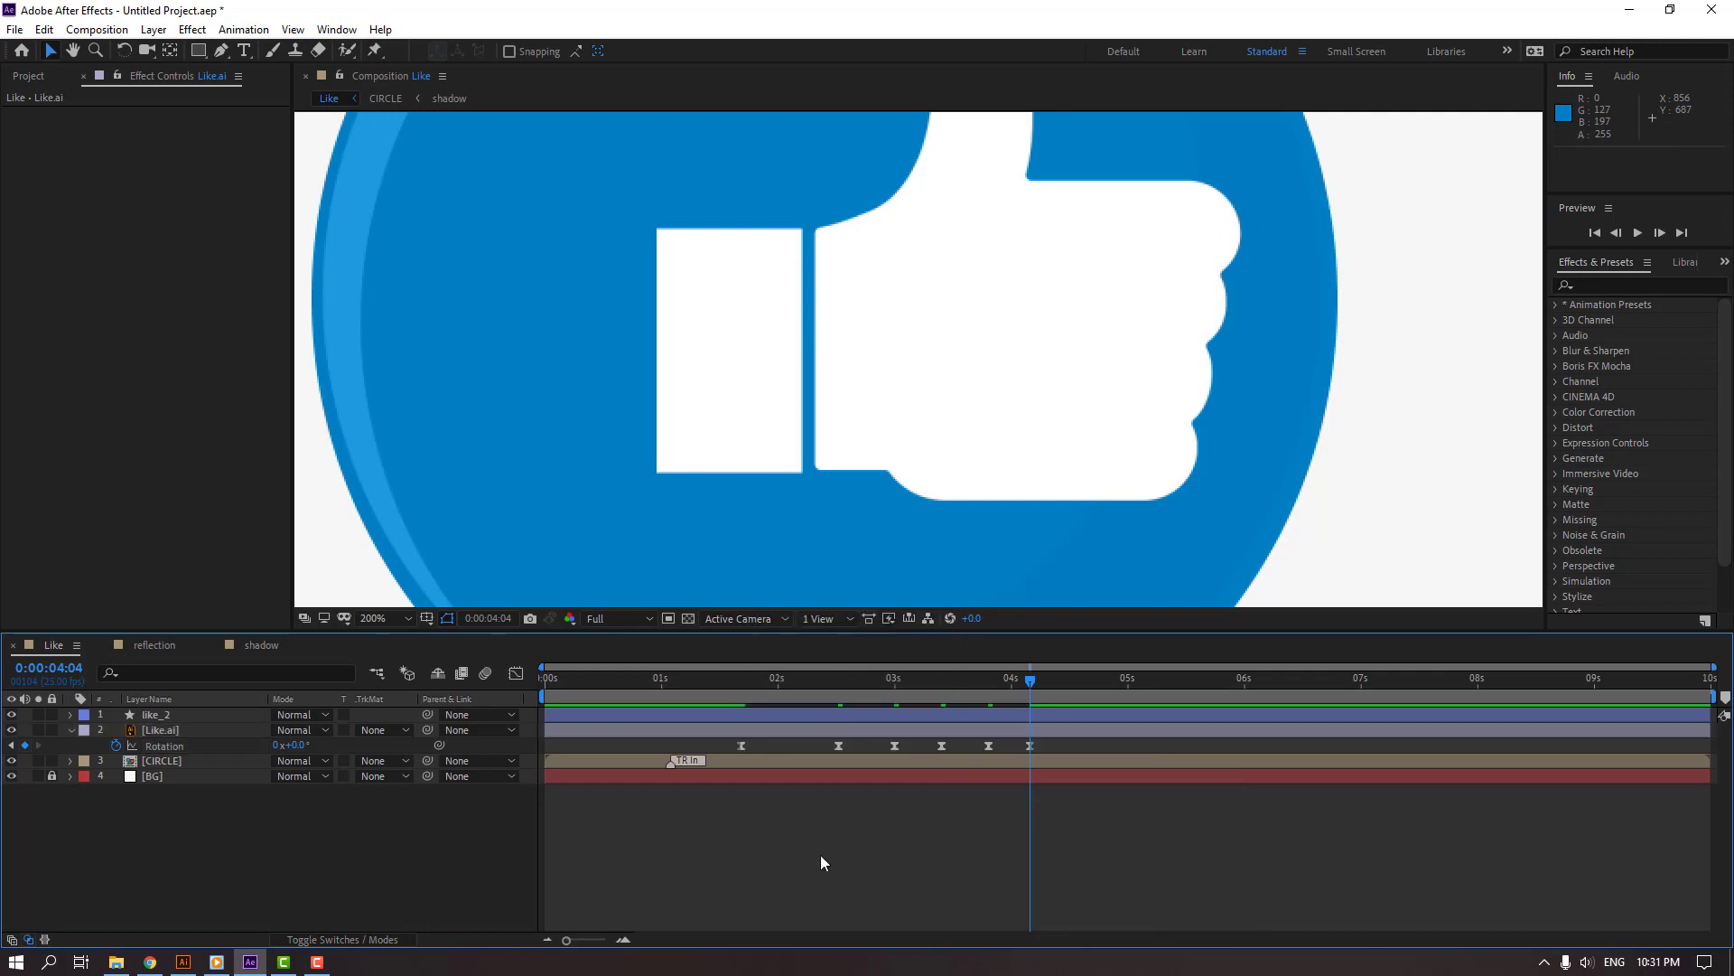
key(space)
- Compress the Rotation keyframes so the wobble ends around 3:12, then return to 1:17
drag(1061, 742, 722, 757)
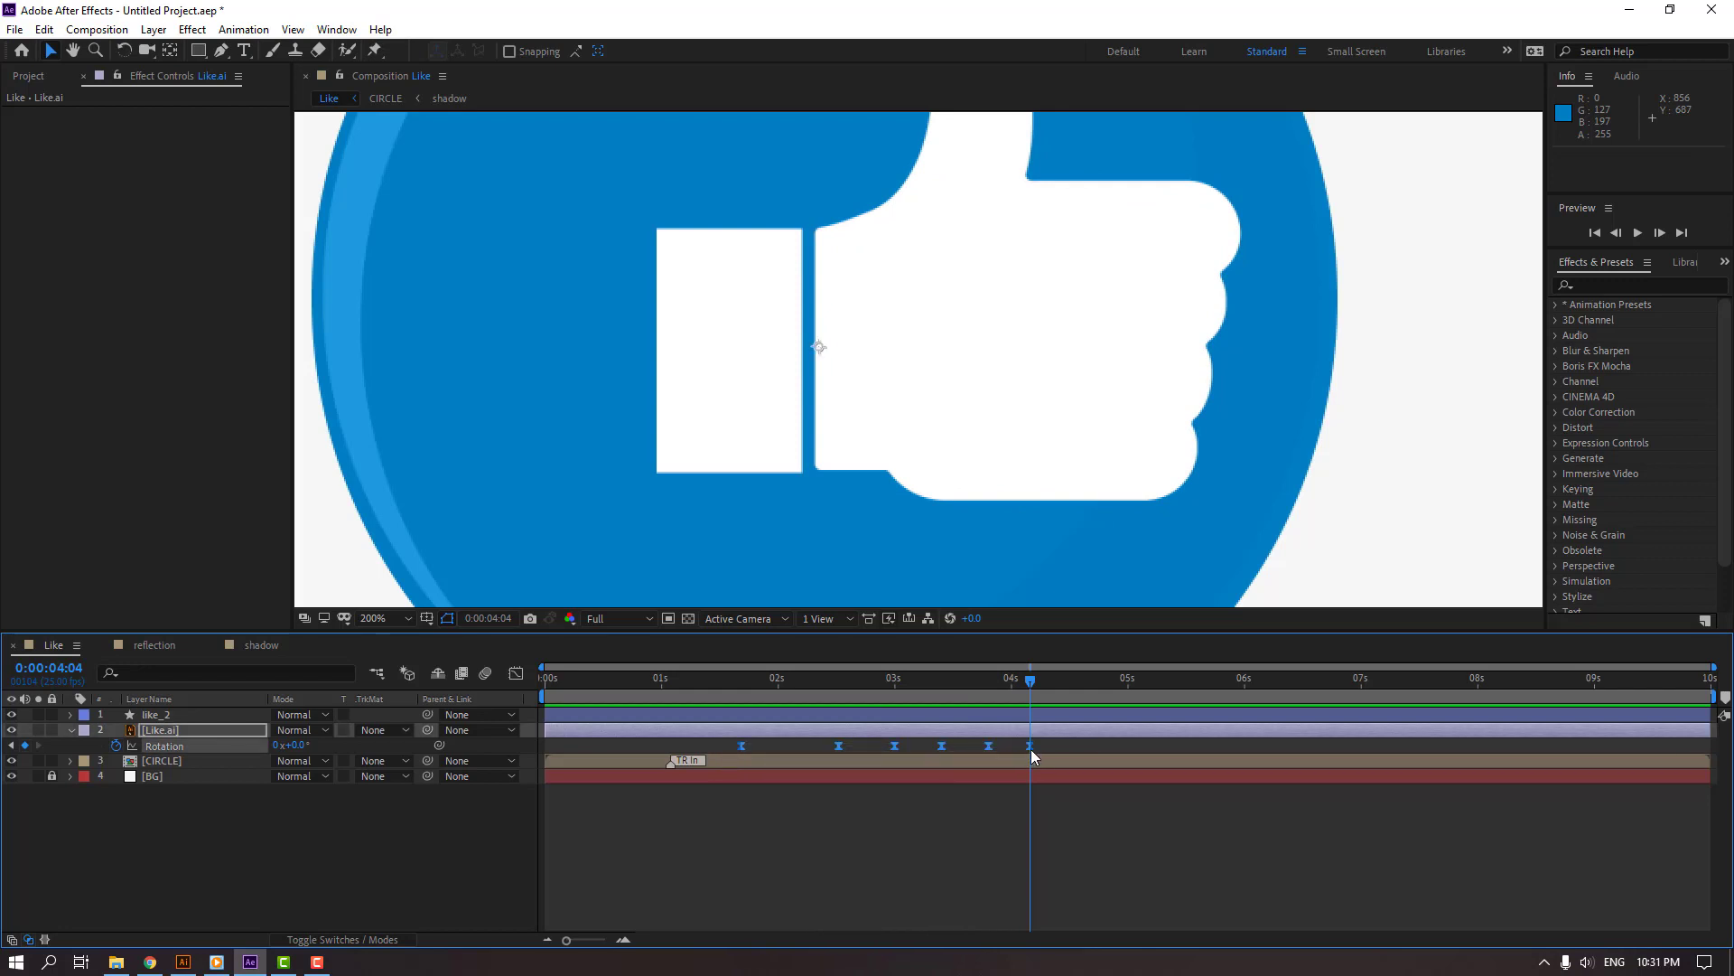
drag(1031, 750, 780, 749)
click(1003, 741)
click(789, 854)
key(space)
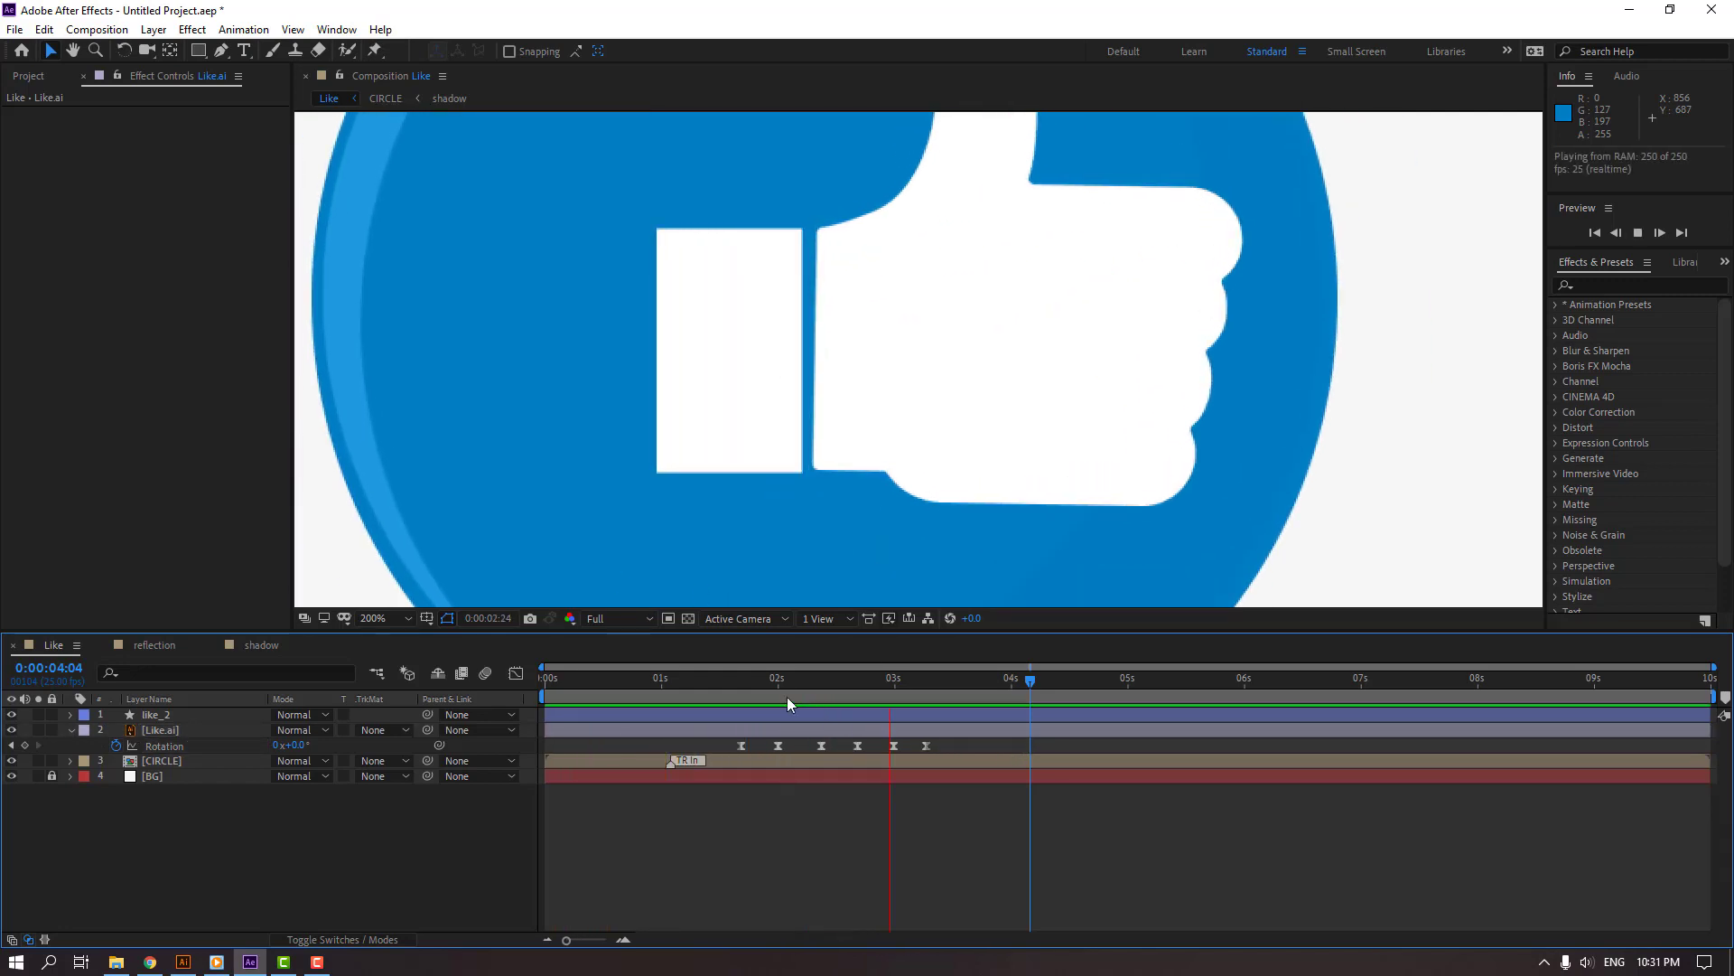
drag(768, 675, 741, 677)
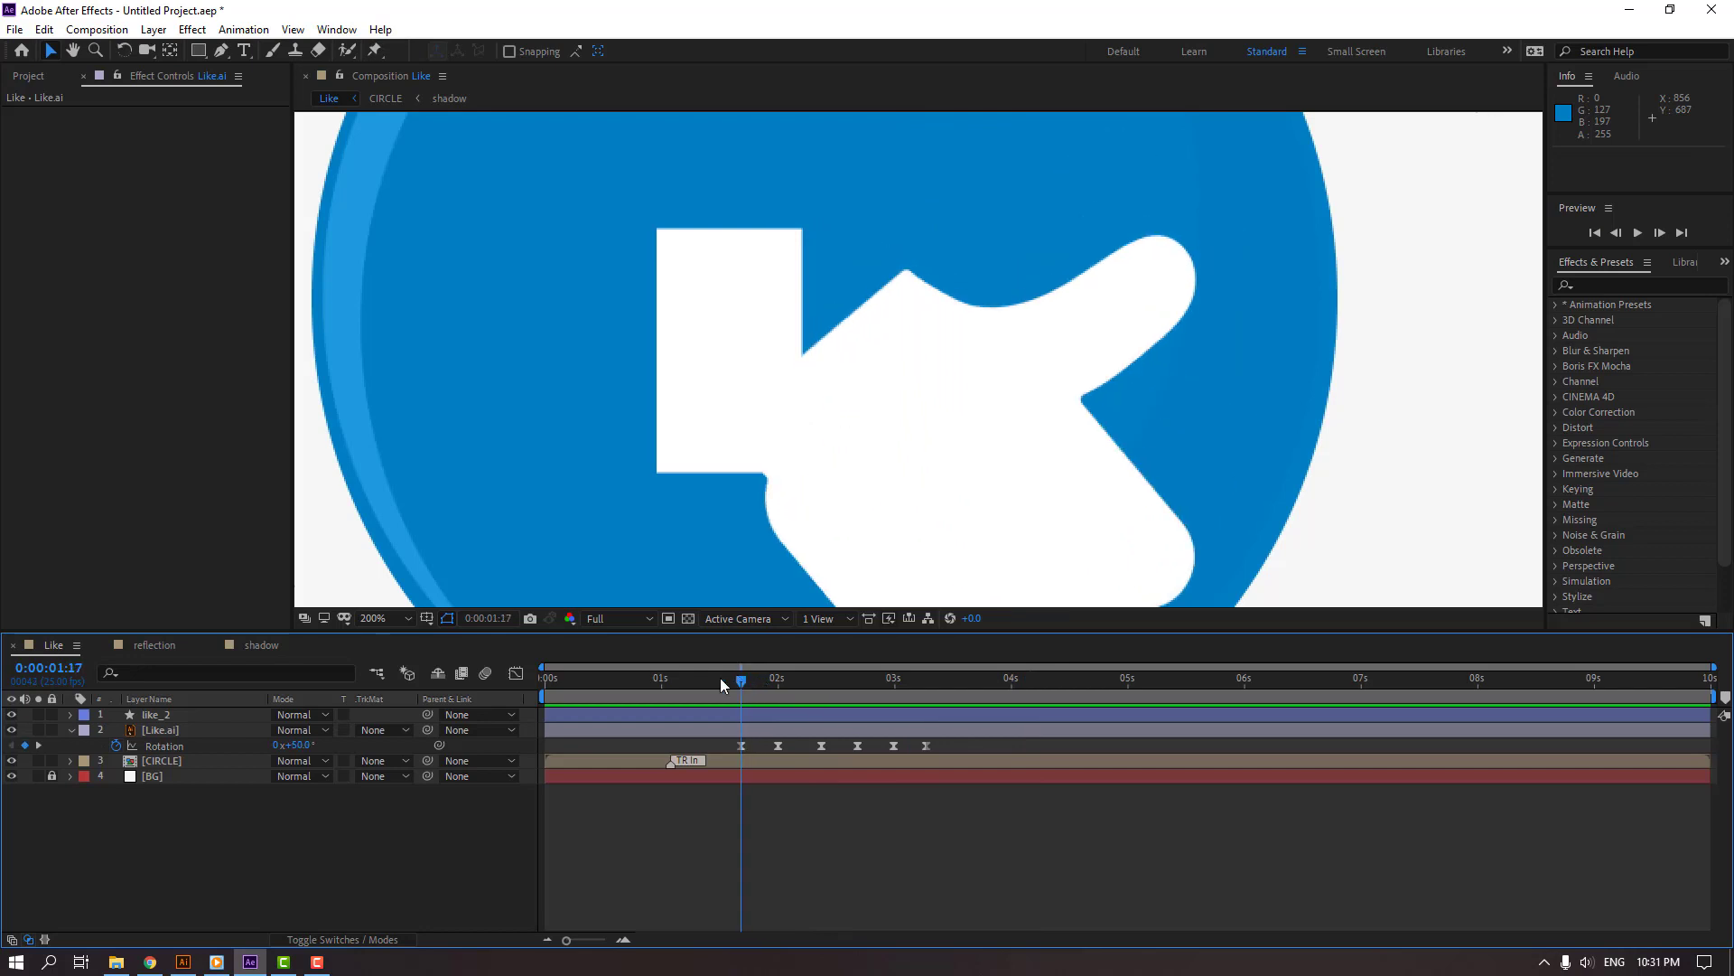
click(153, 734)
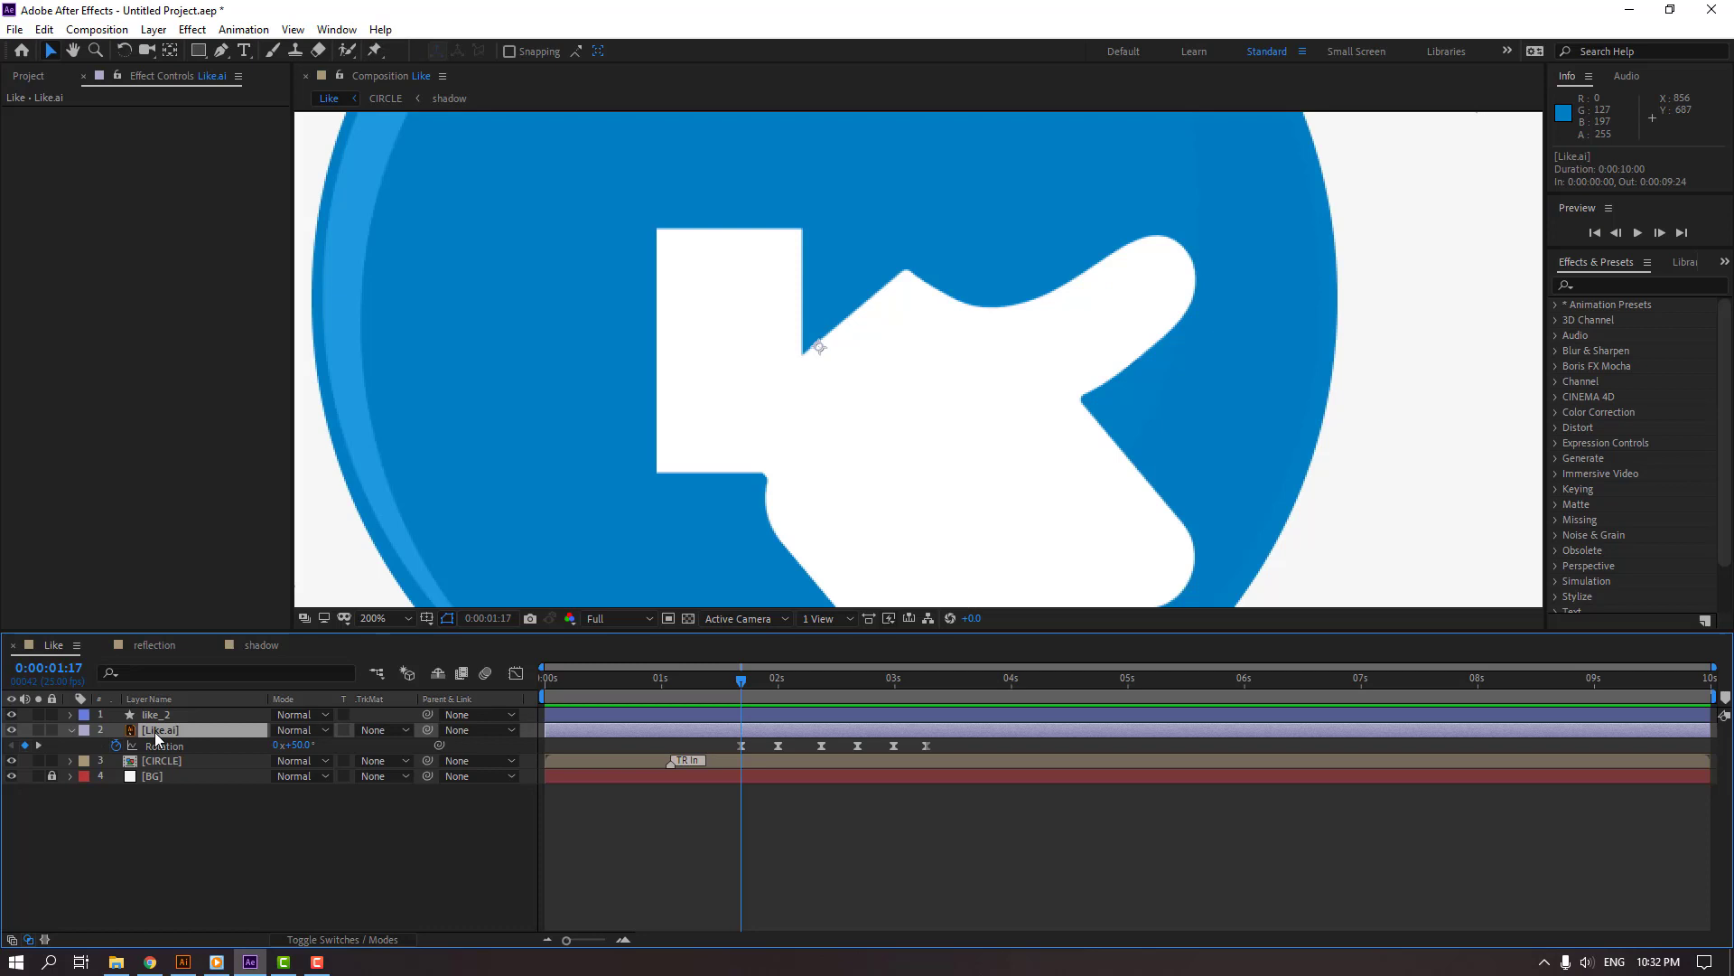
- Keyframe the hand's Scale at 0% then 70% at 2:00
key(shift+s)
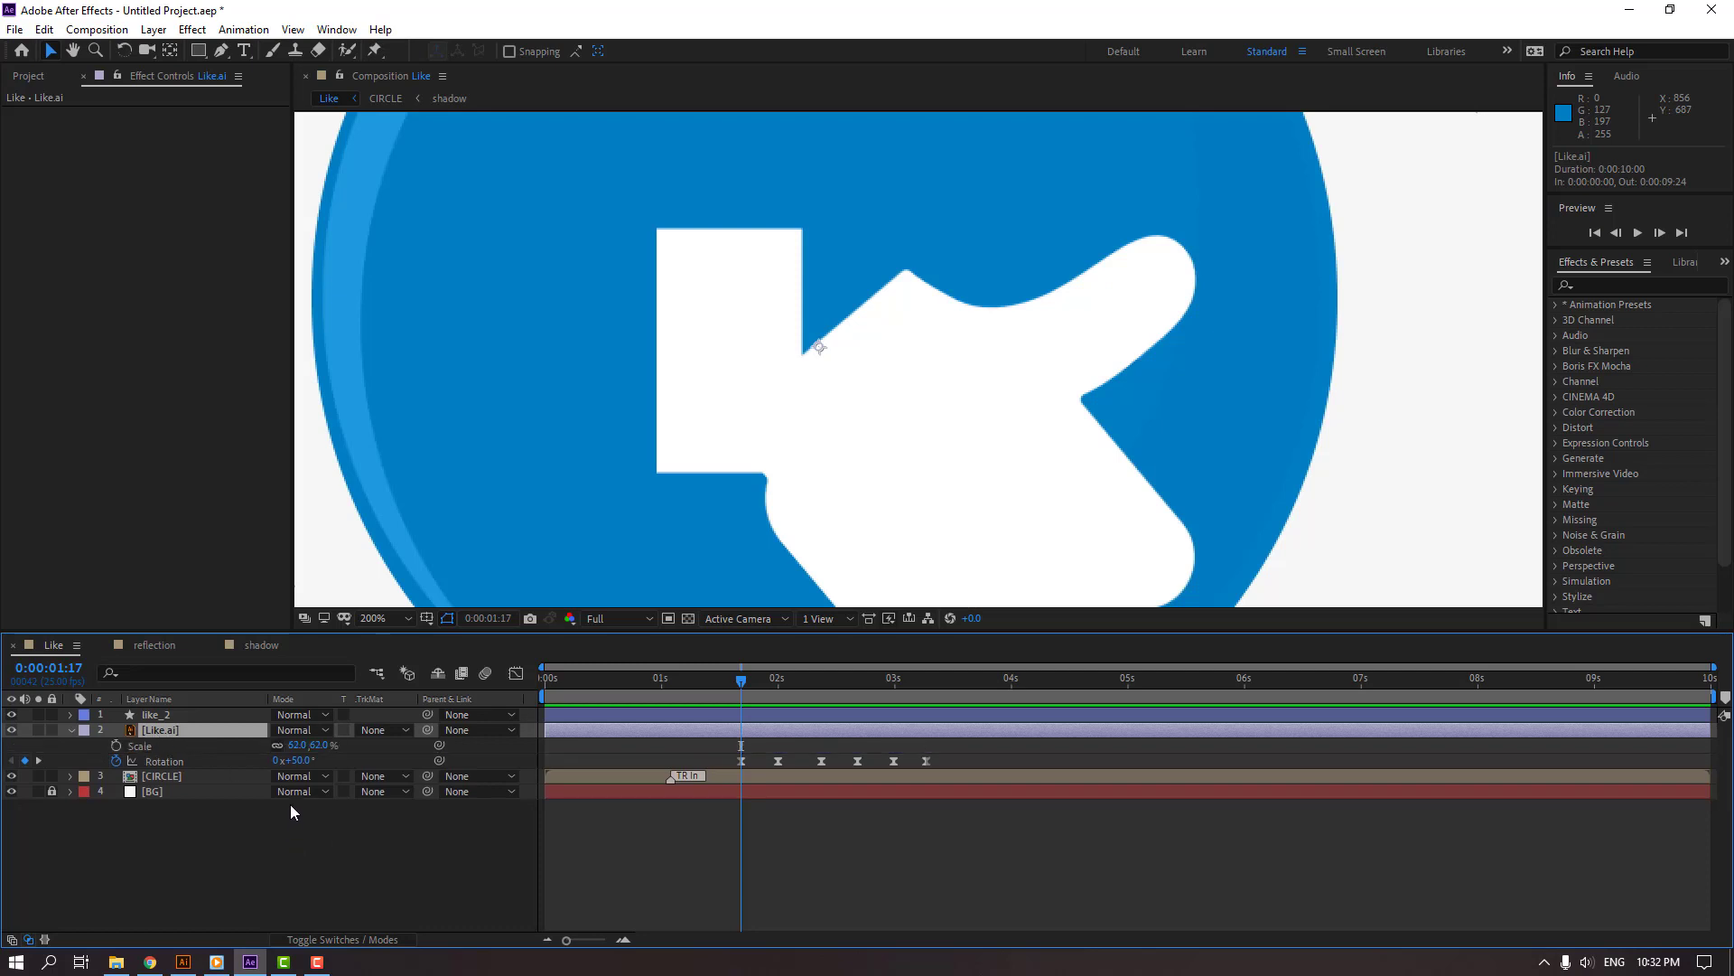
click(116, 747)
drag(741, 746, 777, 746)
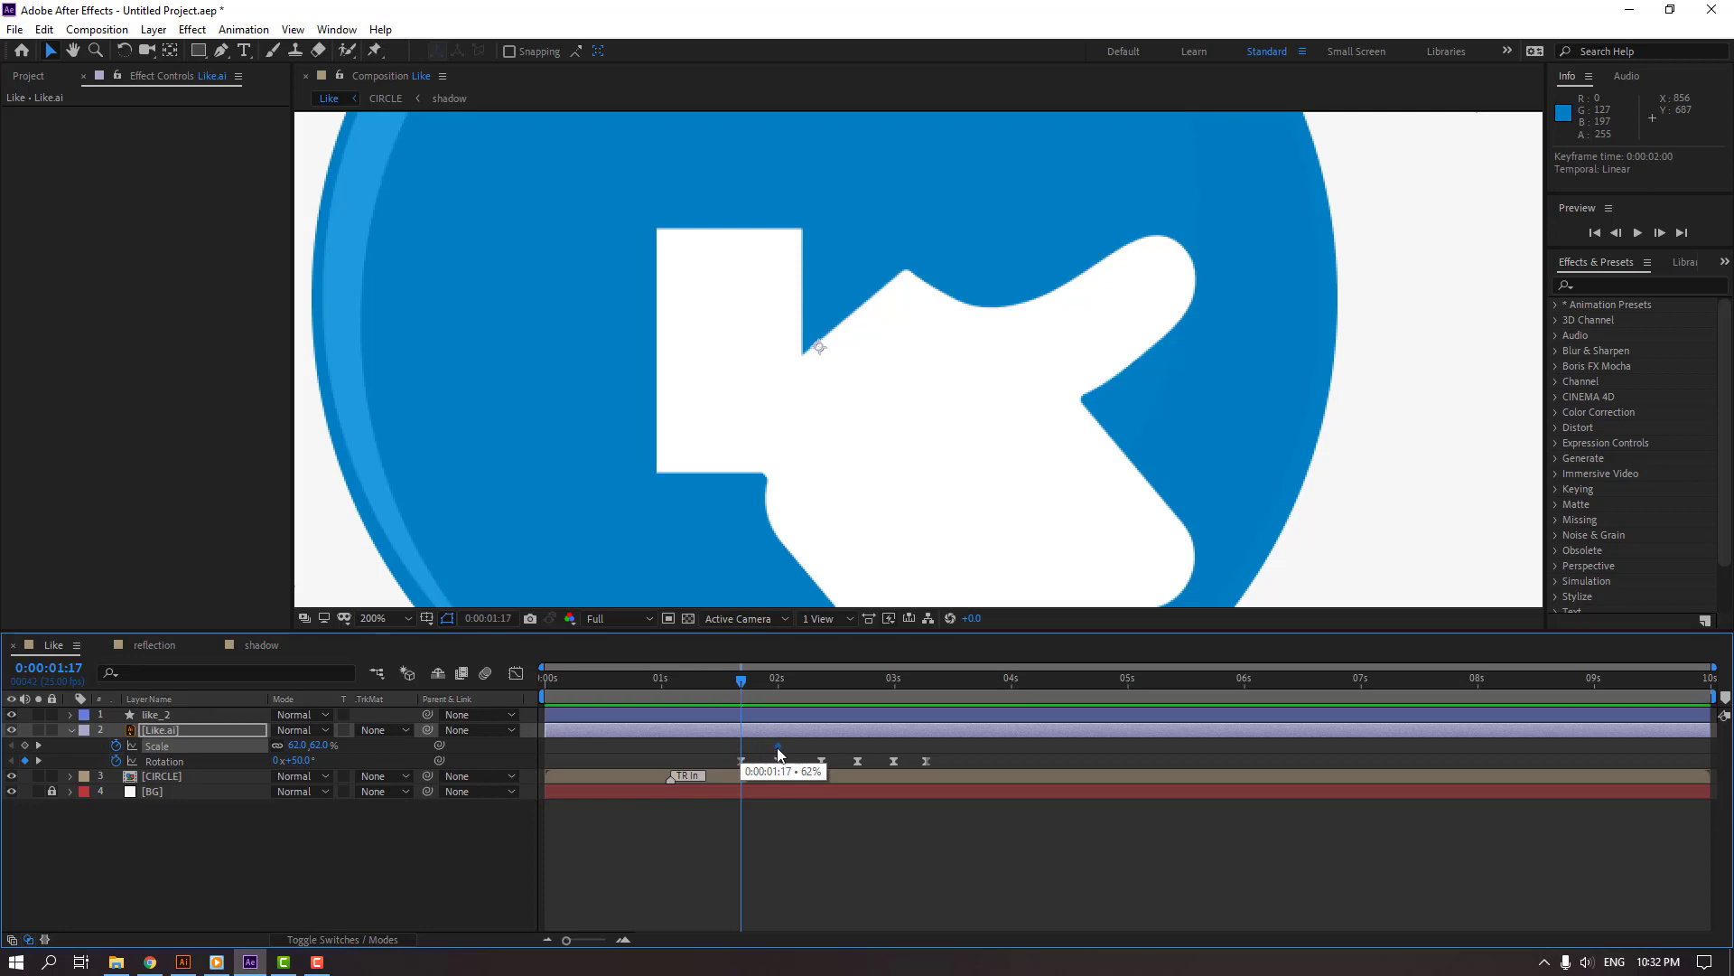
text(0)
key(Return)
drag(734, 679, 777, 684)
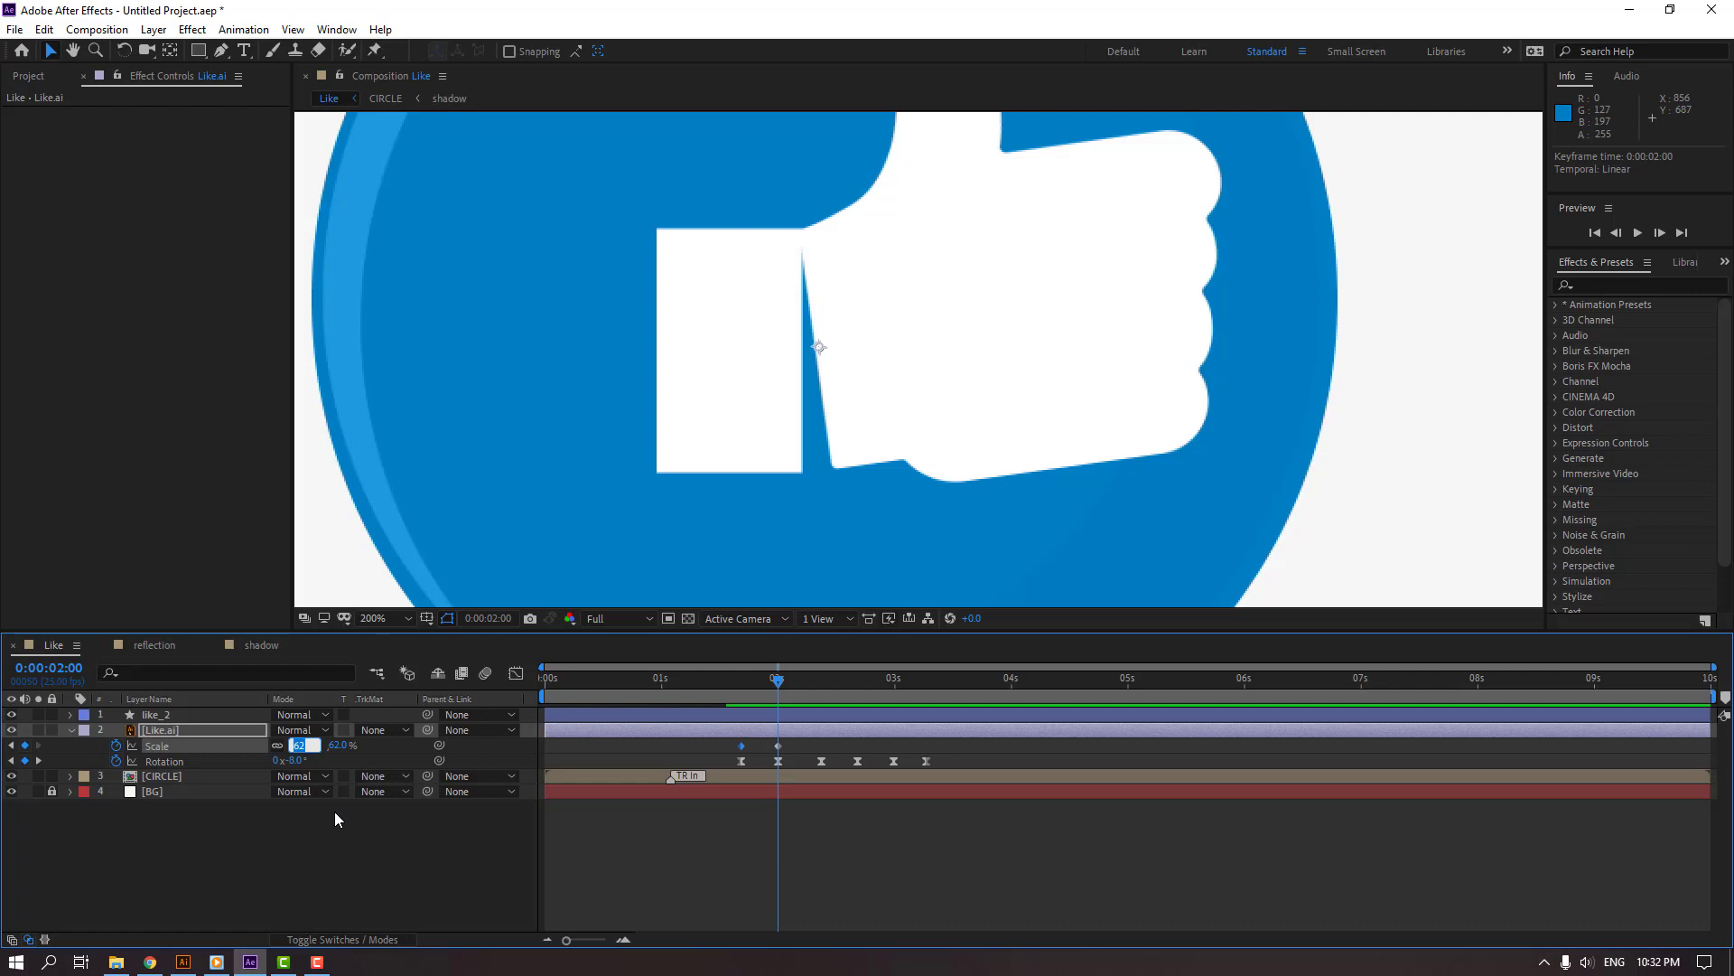
text(70)
key(Return)
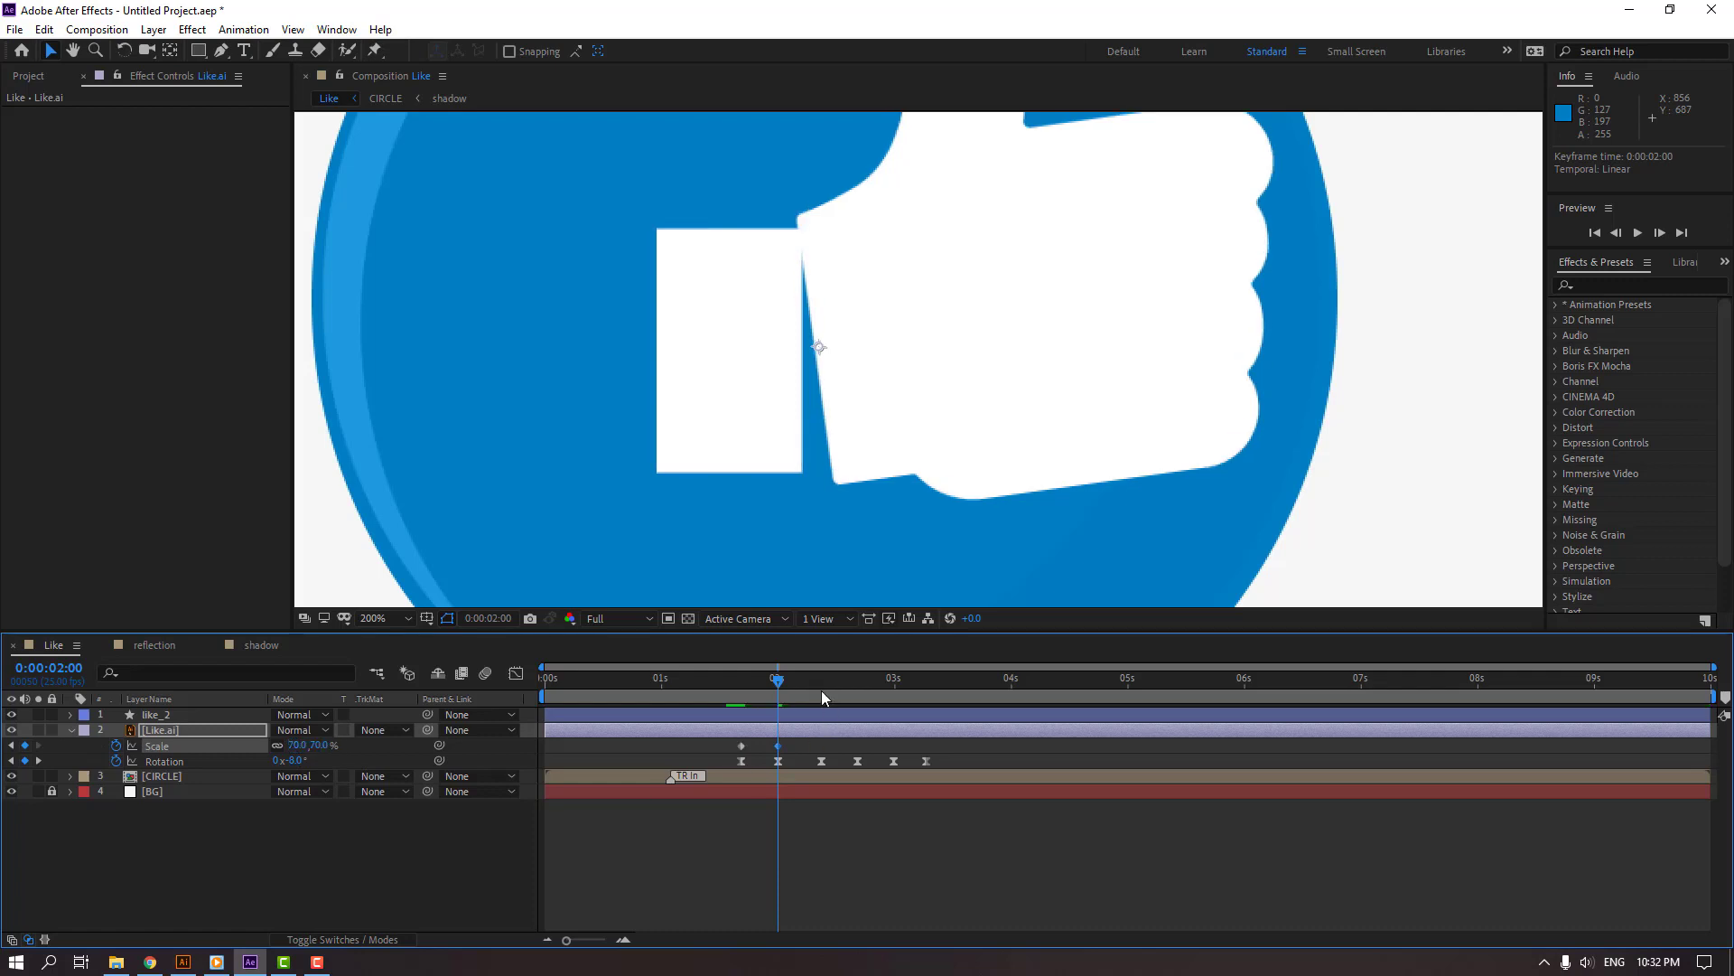
- Add Scale keyframes of 58% at 2:09 and 62% at 2:17, then preview the pop-in
drag(772, 686, 820, 687)
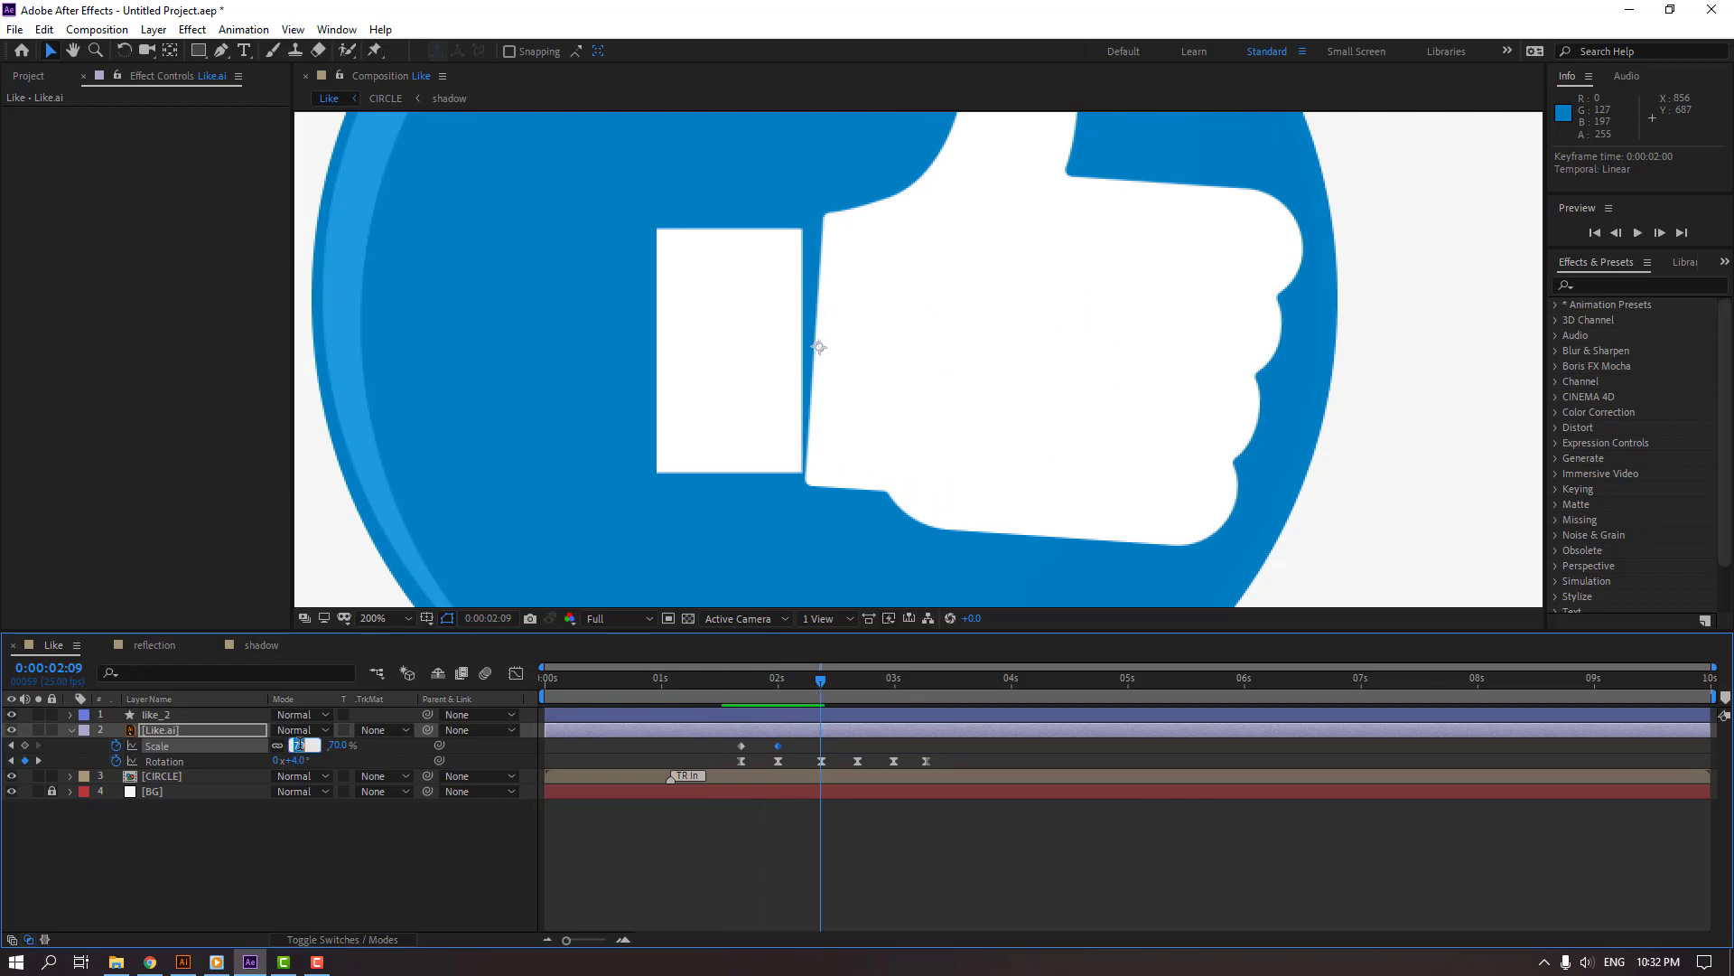
key(Return)
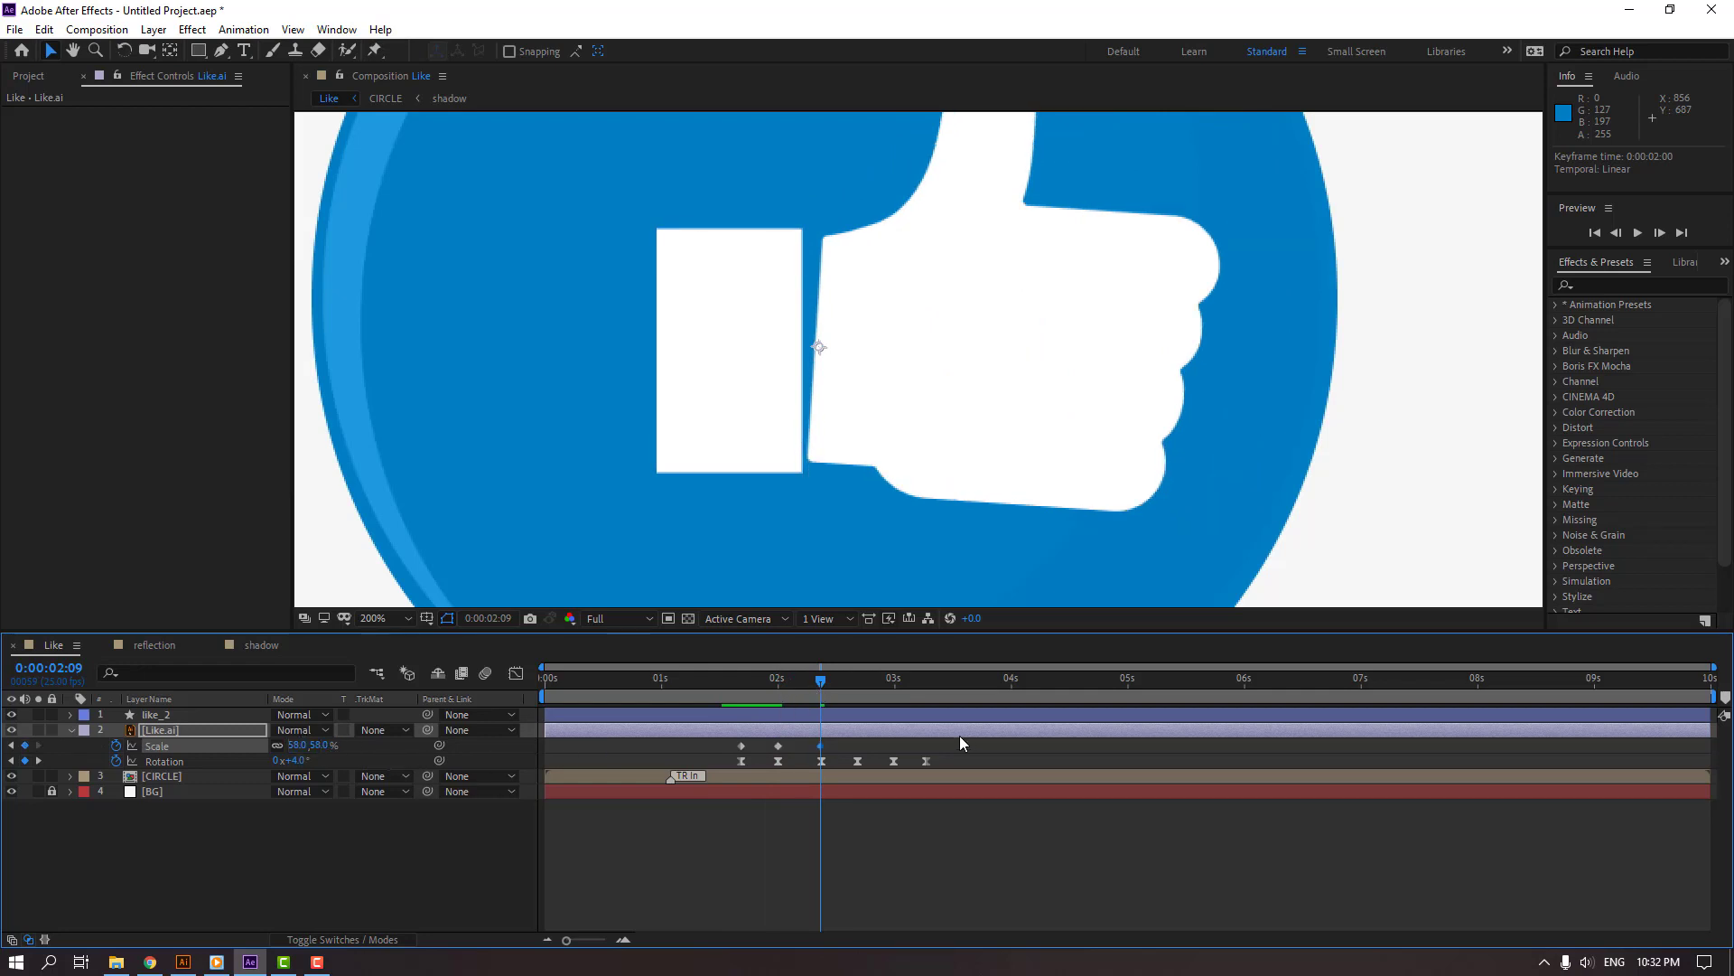
drag(833, 679, 858, 681)
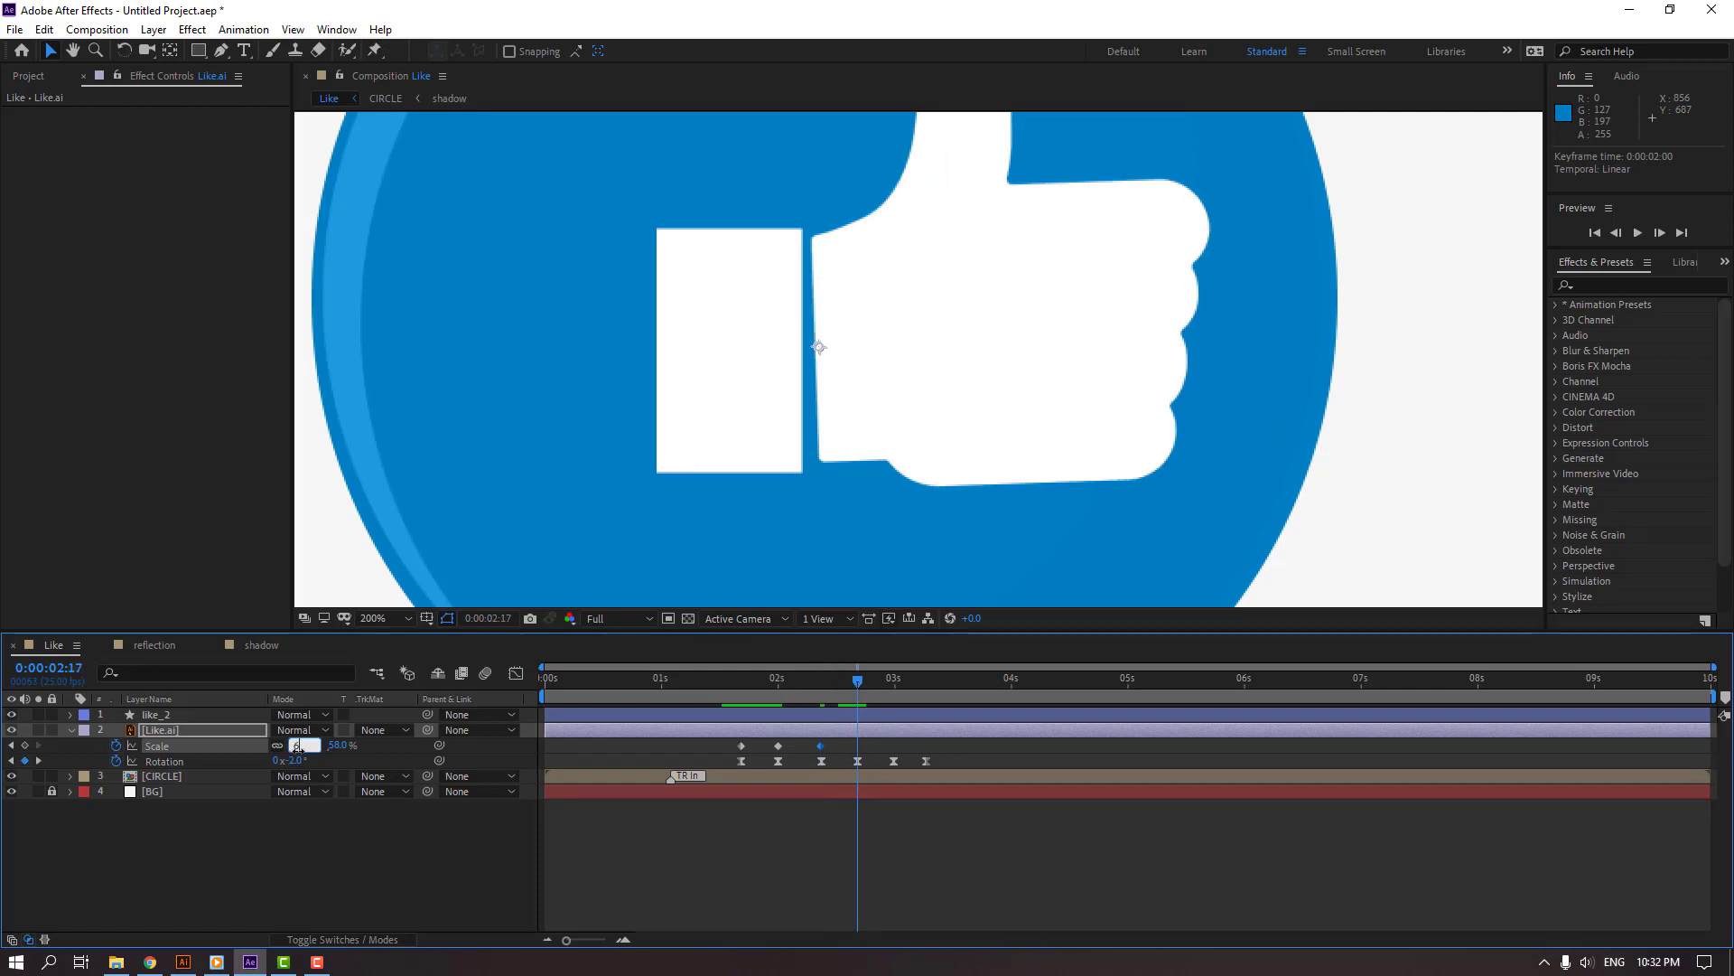
key(Return)
scroll(697, 531, down, 2)
key(space)
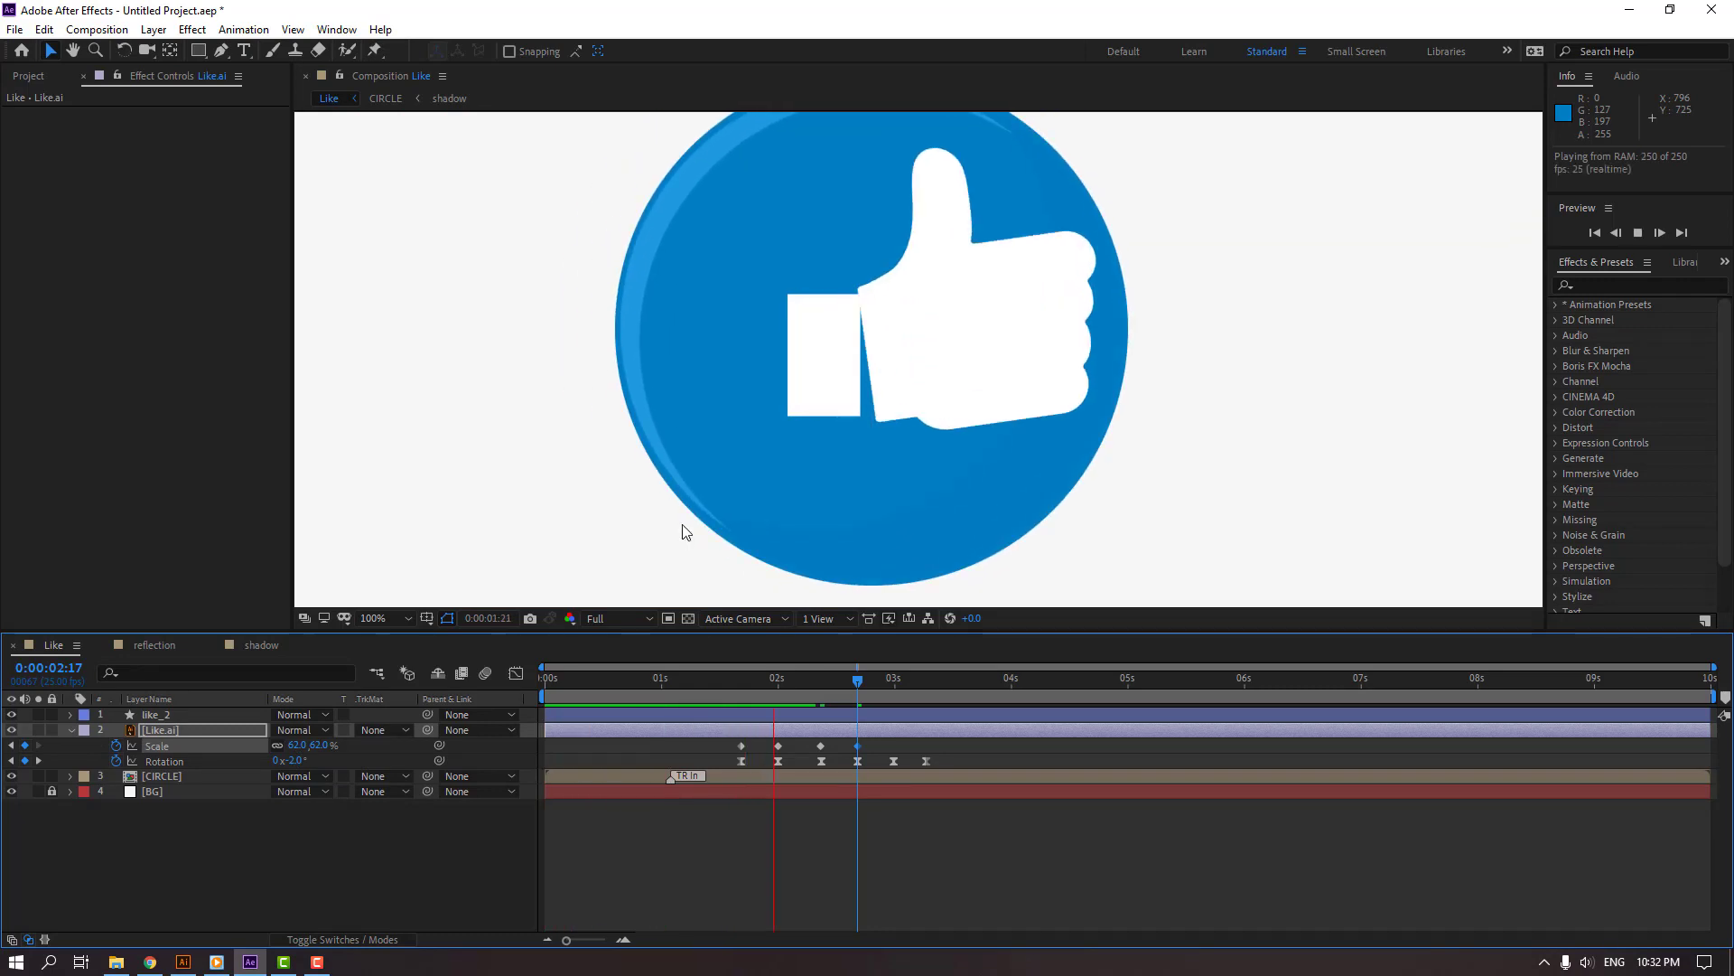
key(space)
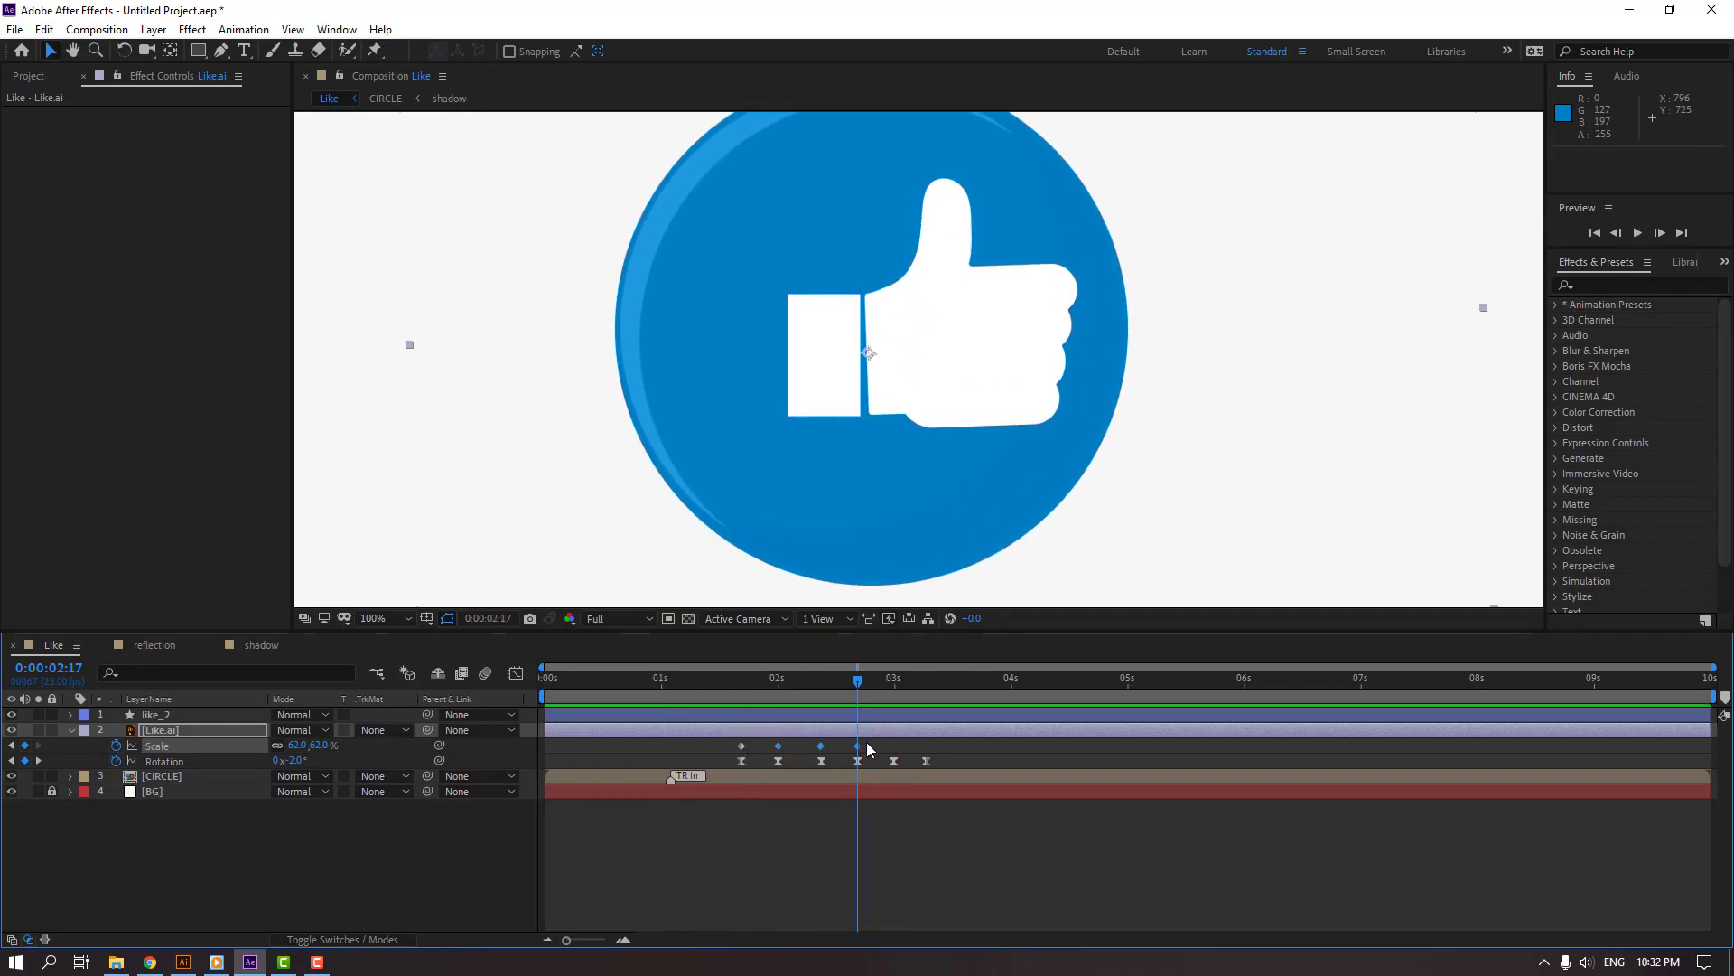
- Apply Easy Ease to the hand's four Scale keyframes and preview the smoothed pop
drag(865, 741, 740, 747)
right_click(865, 745)
mouse_move(876, 739)
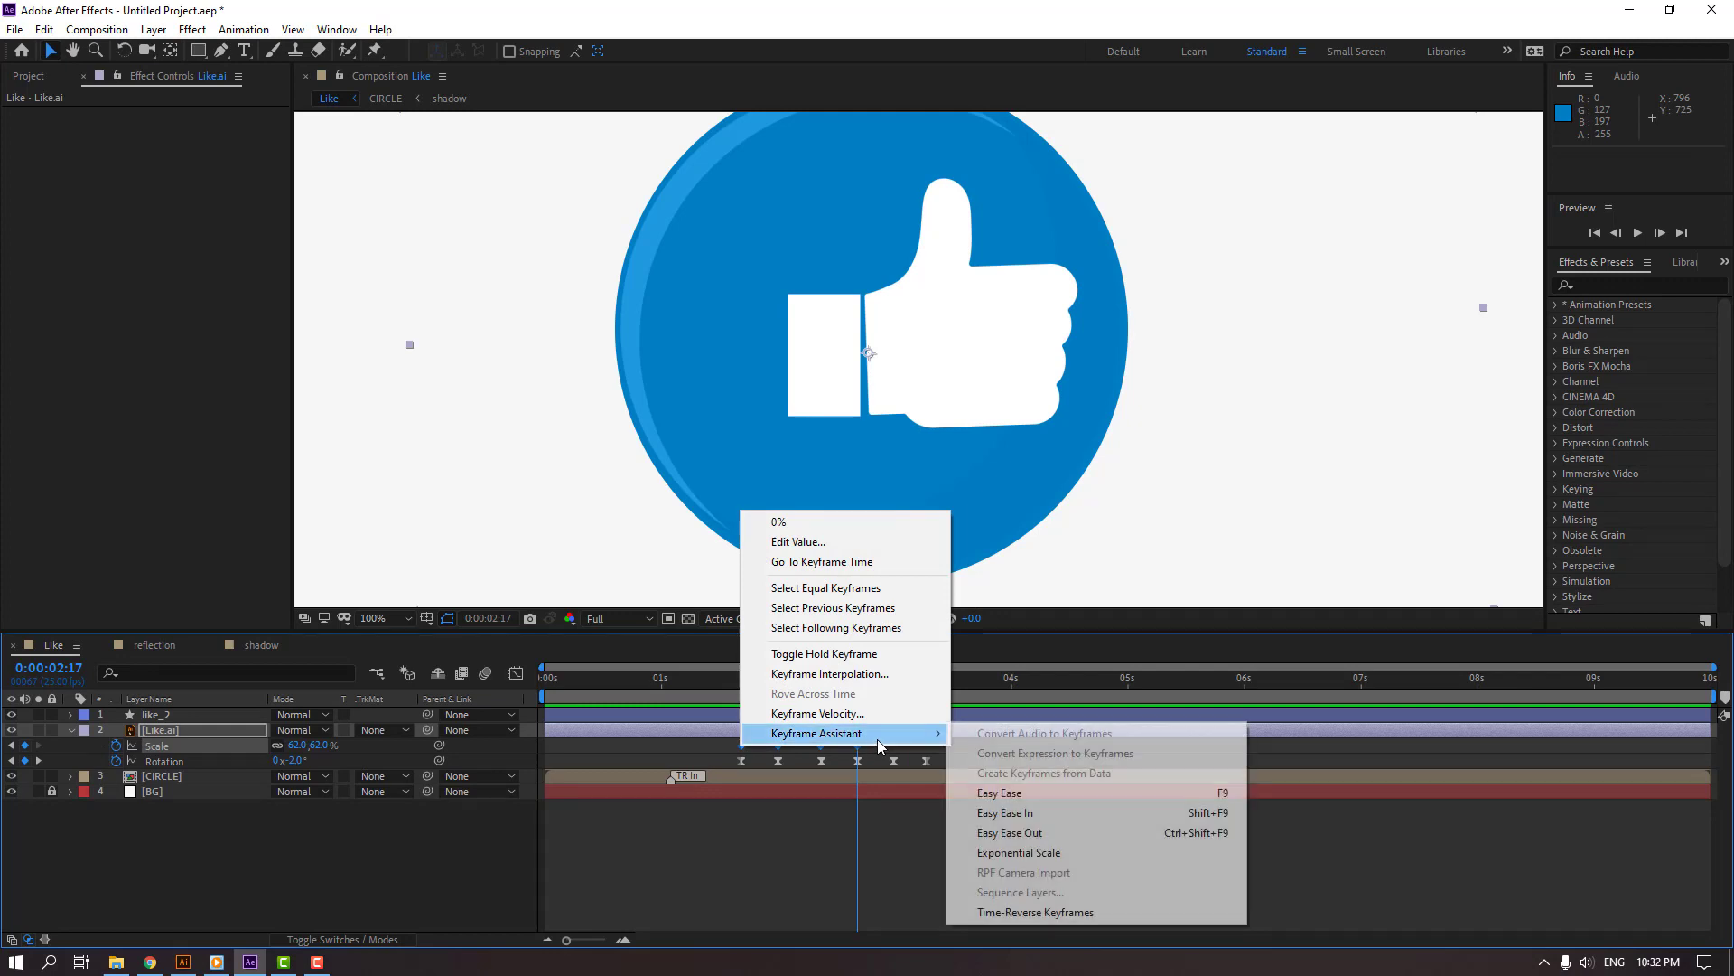
click(1022, 784)
key(space)
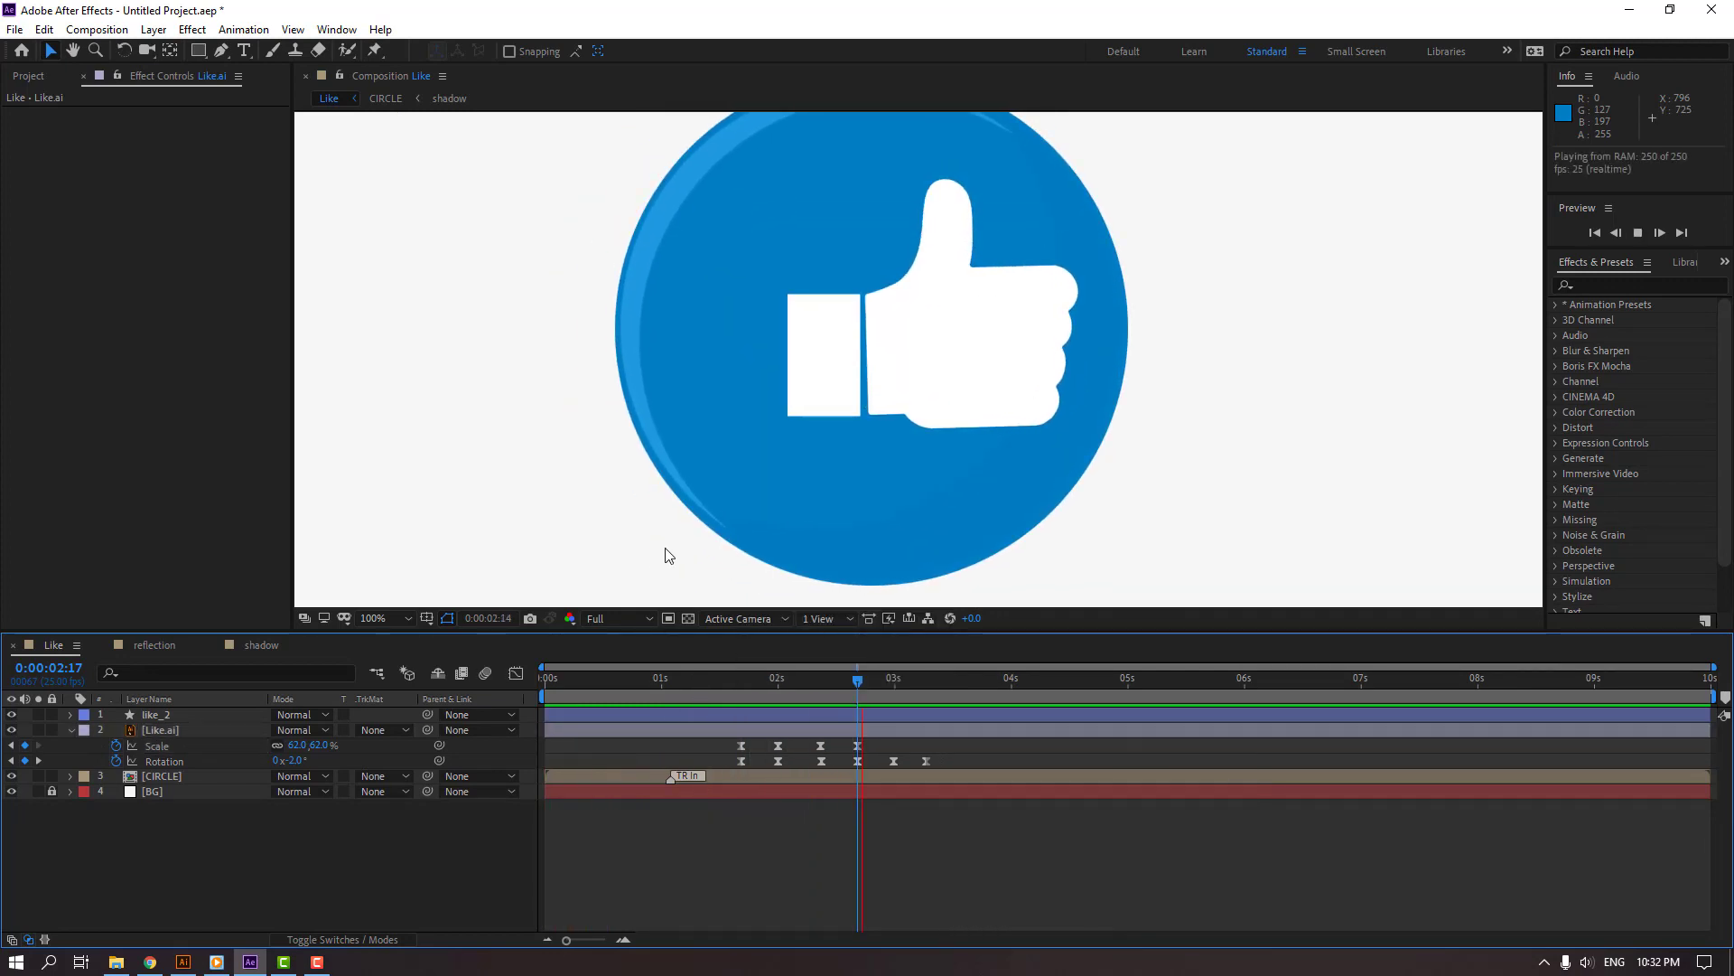
key(space)
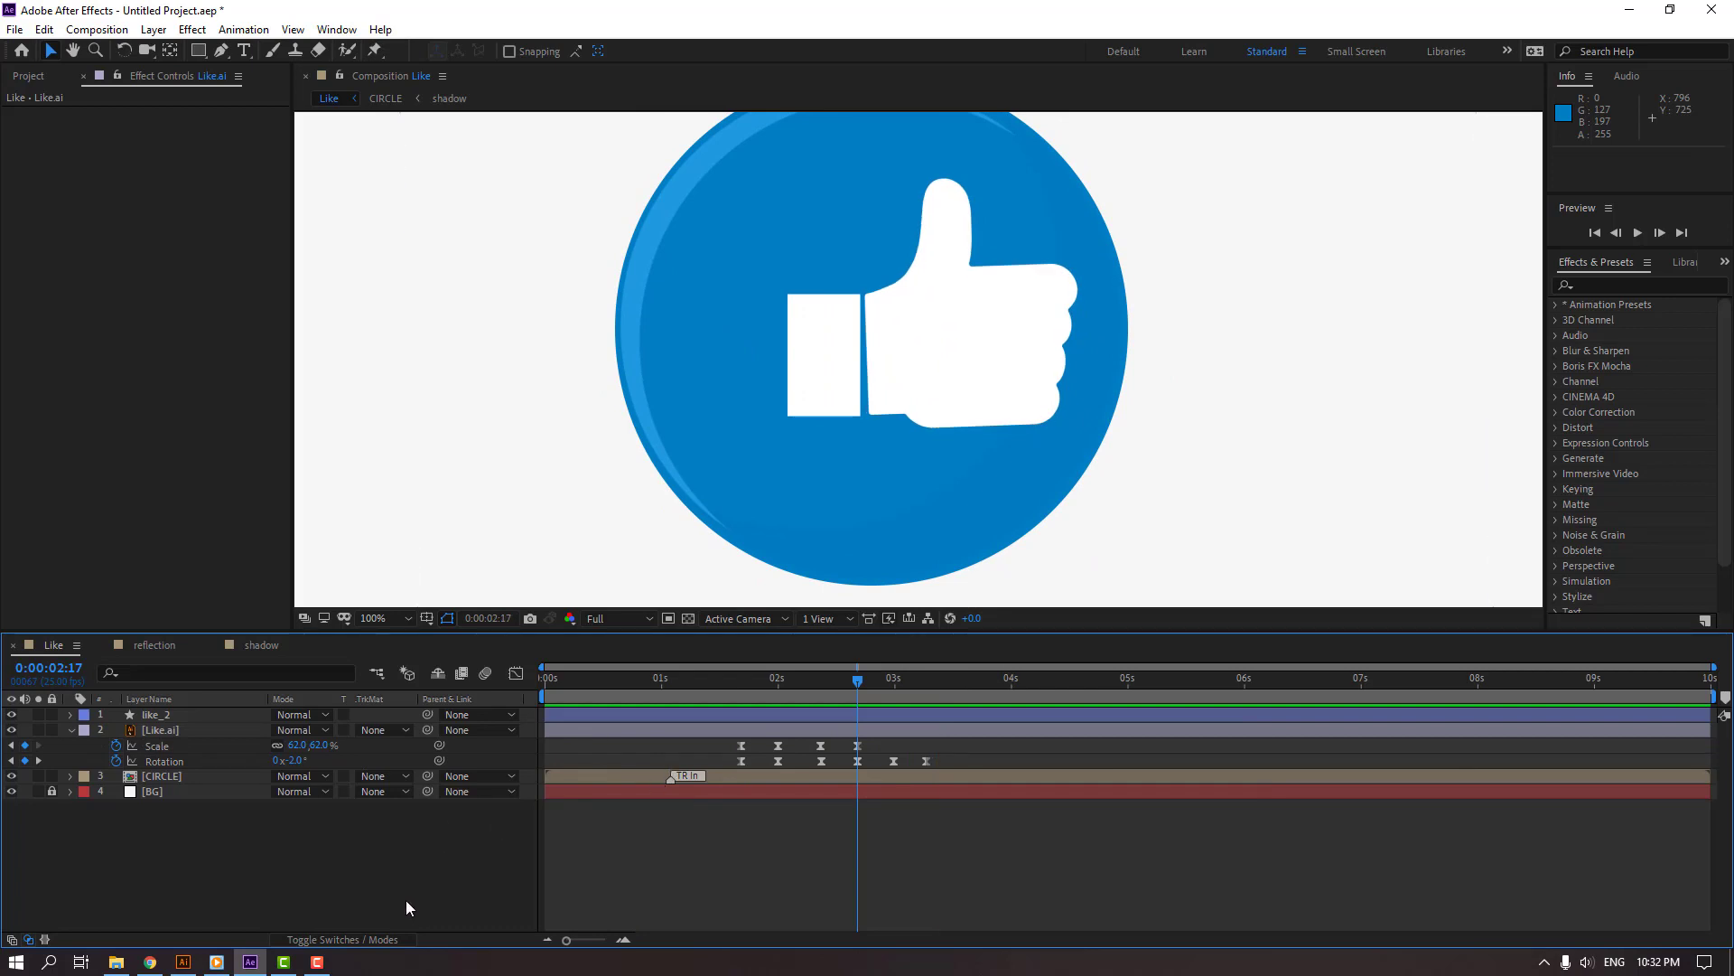
- Turn on the Motion Blur switch for the Like.ai hand layer
click(360, 940)
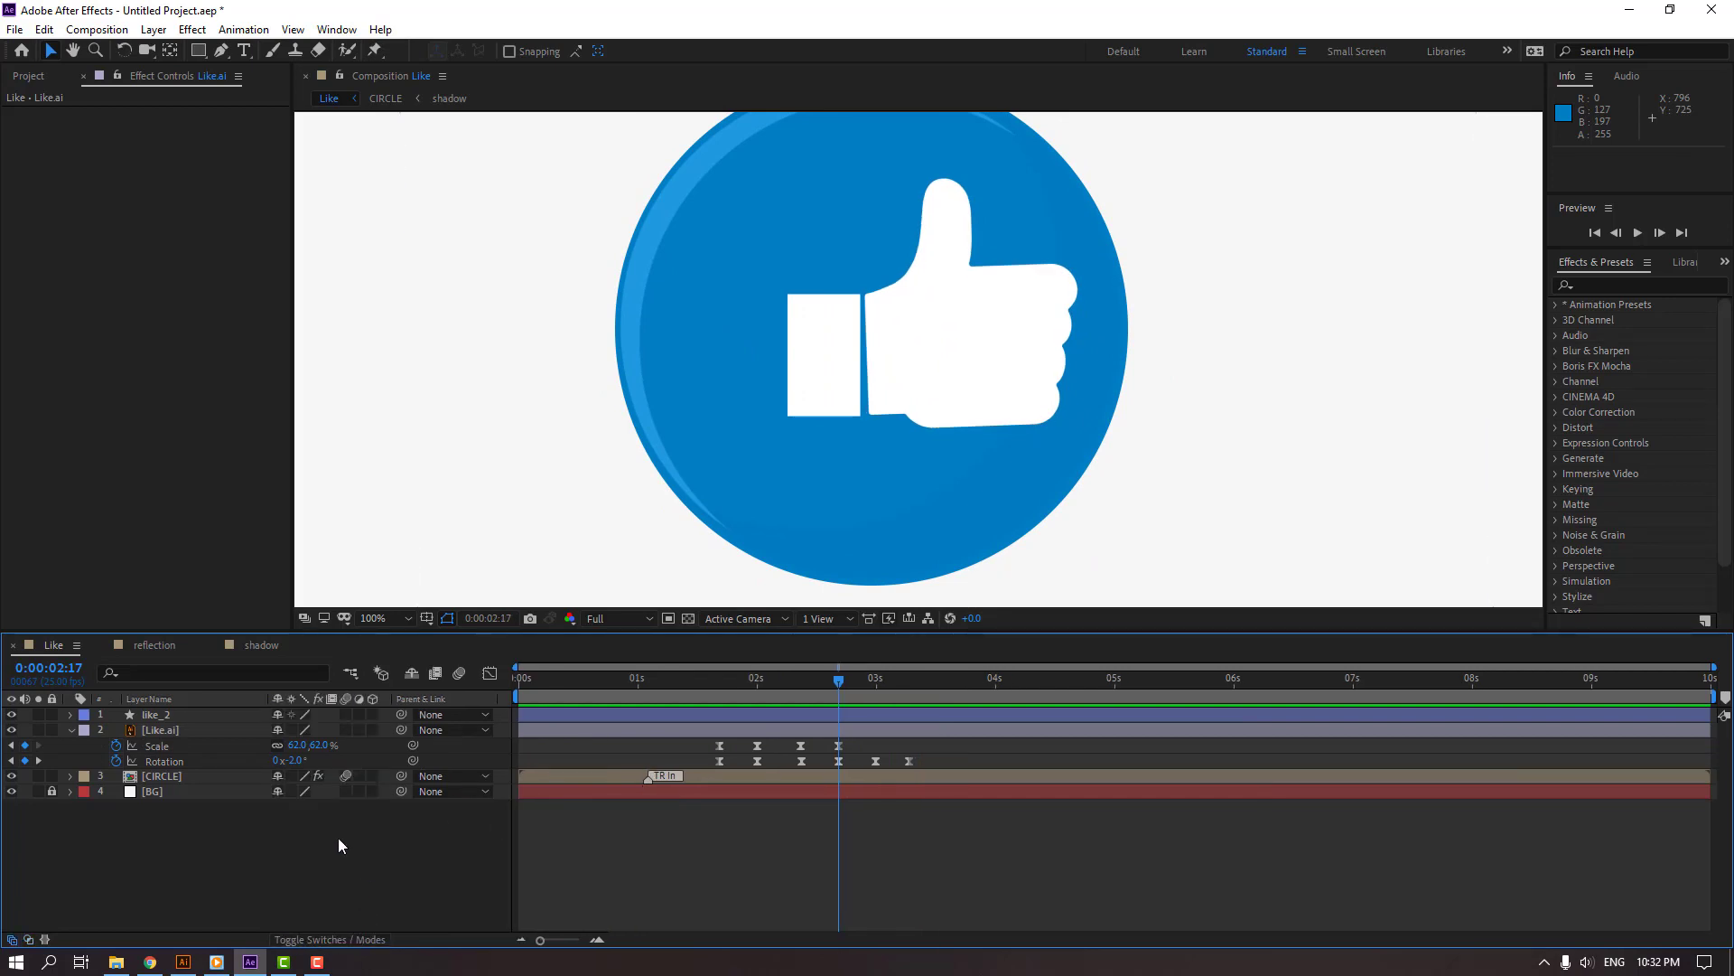
click(148, 734)
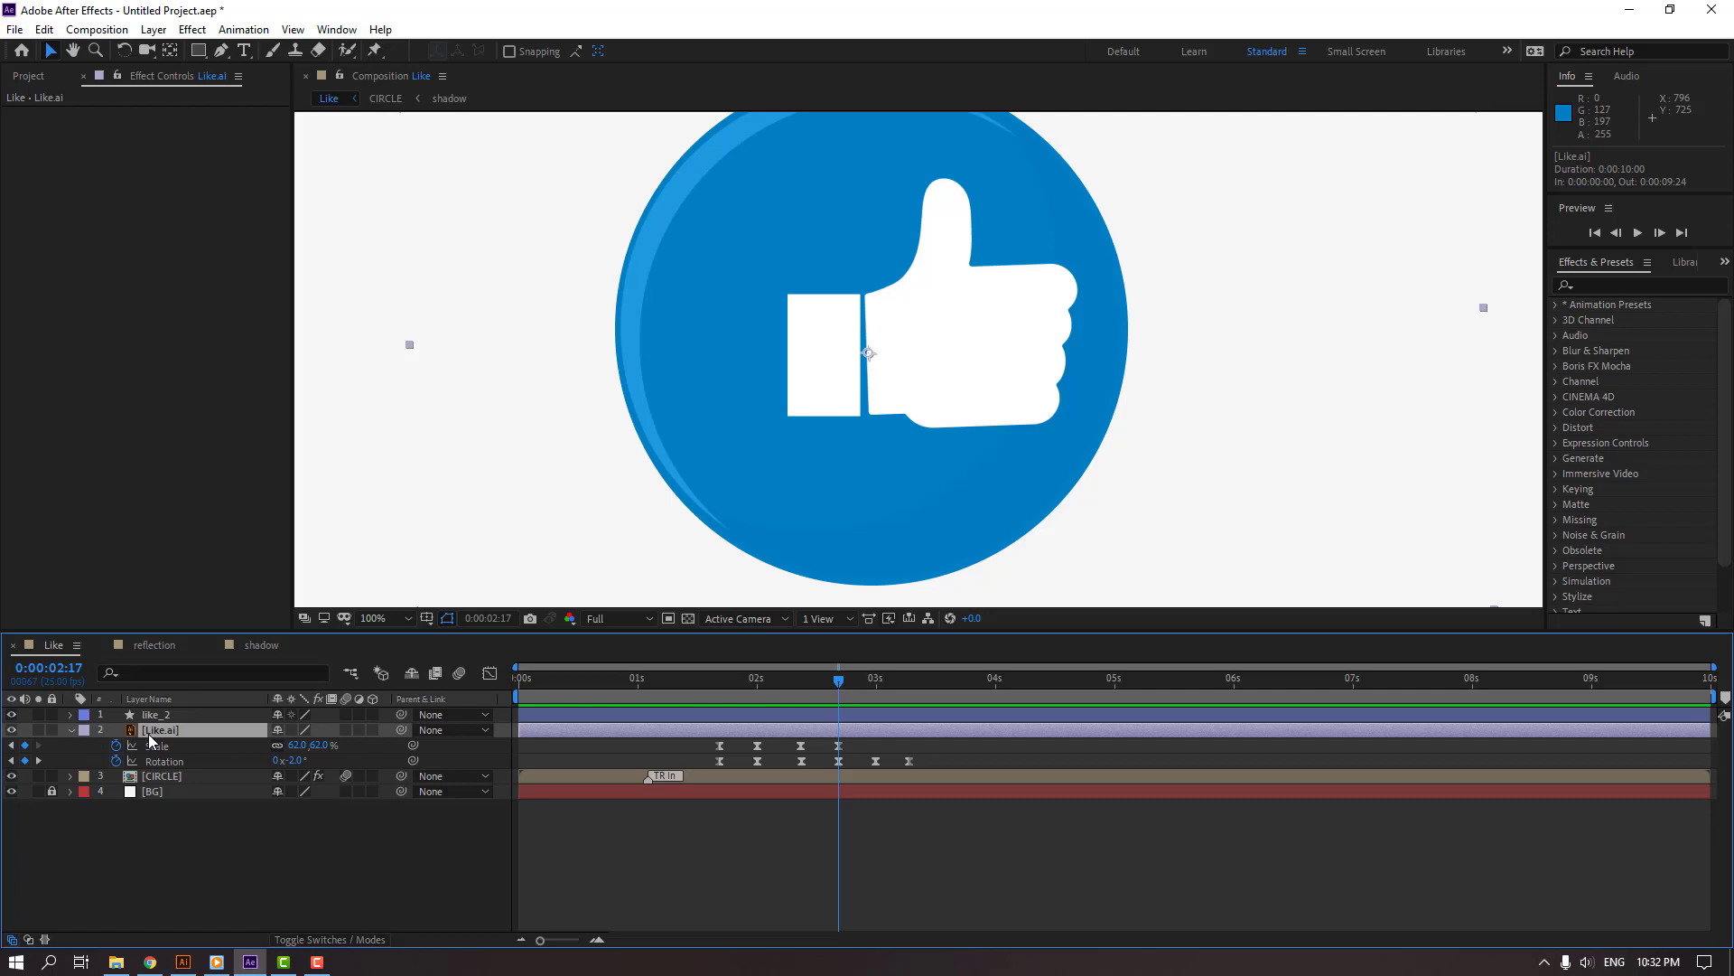
click(345, 730)
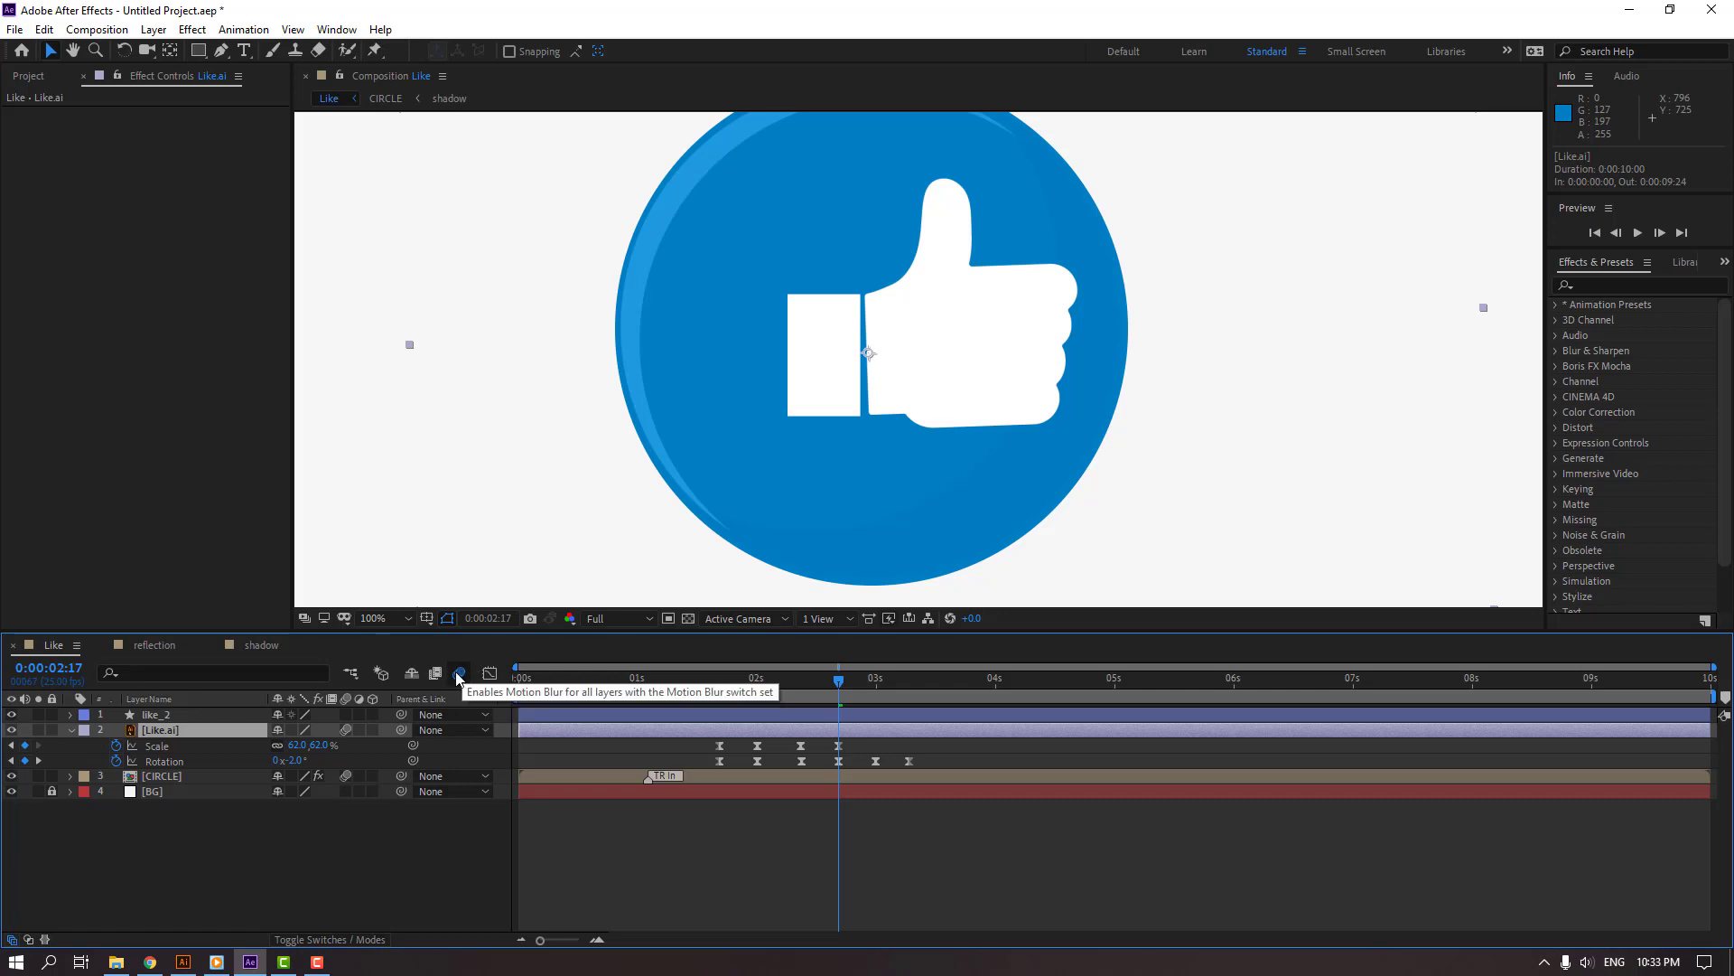
- Start the like_2 layer 9 frames earlier and the Like.ai hand about 20 frames earlier
key(comma)
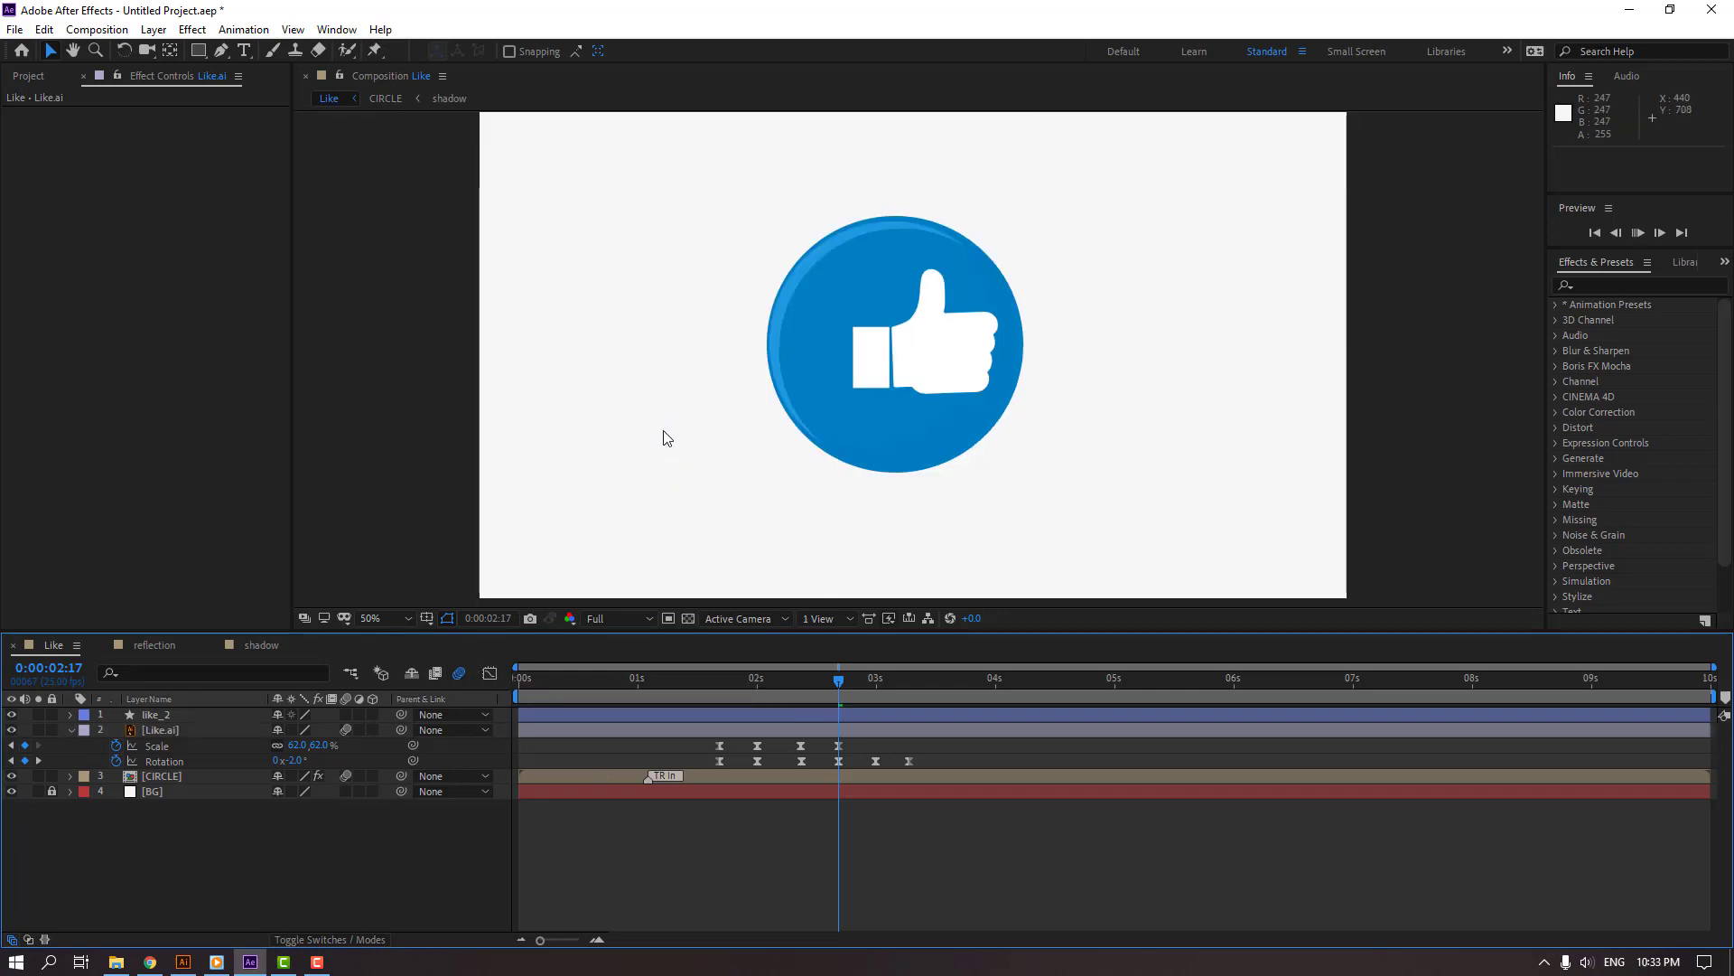
key(space)
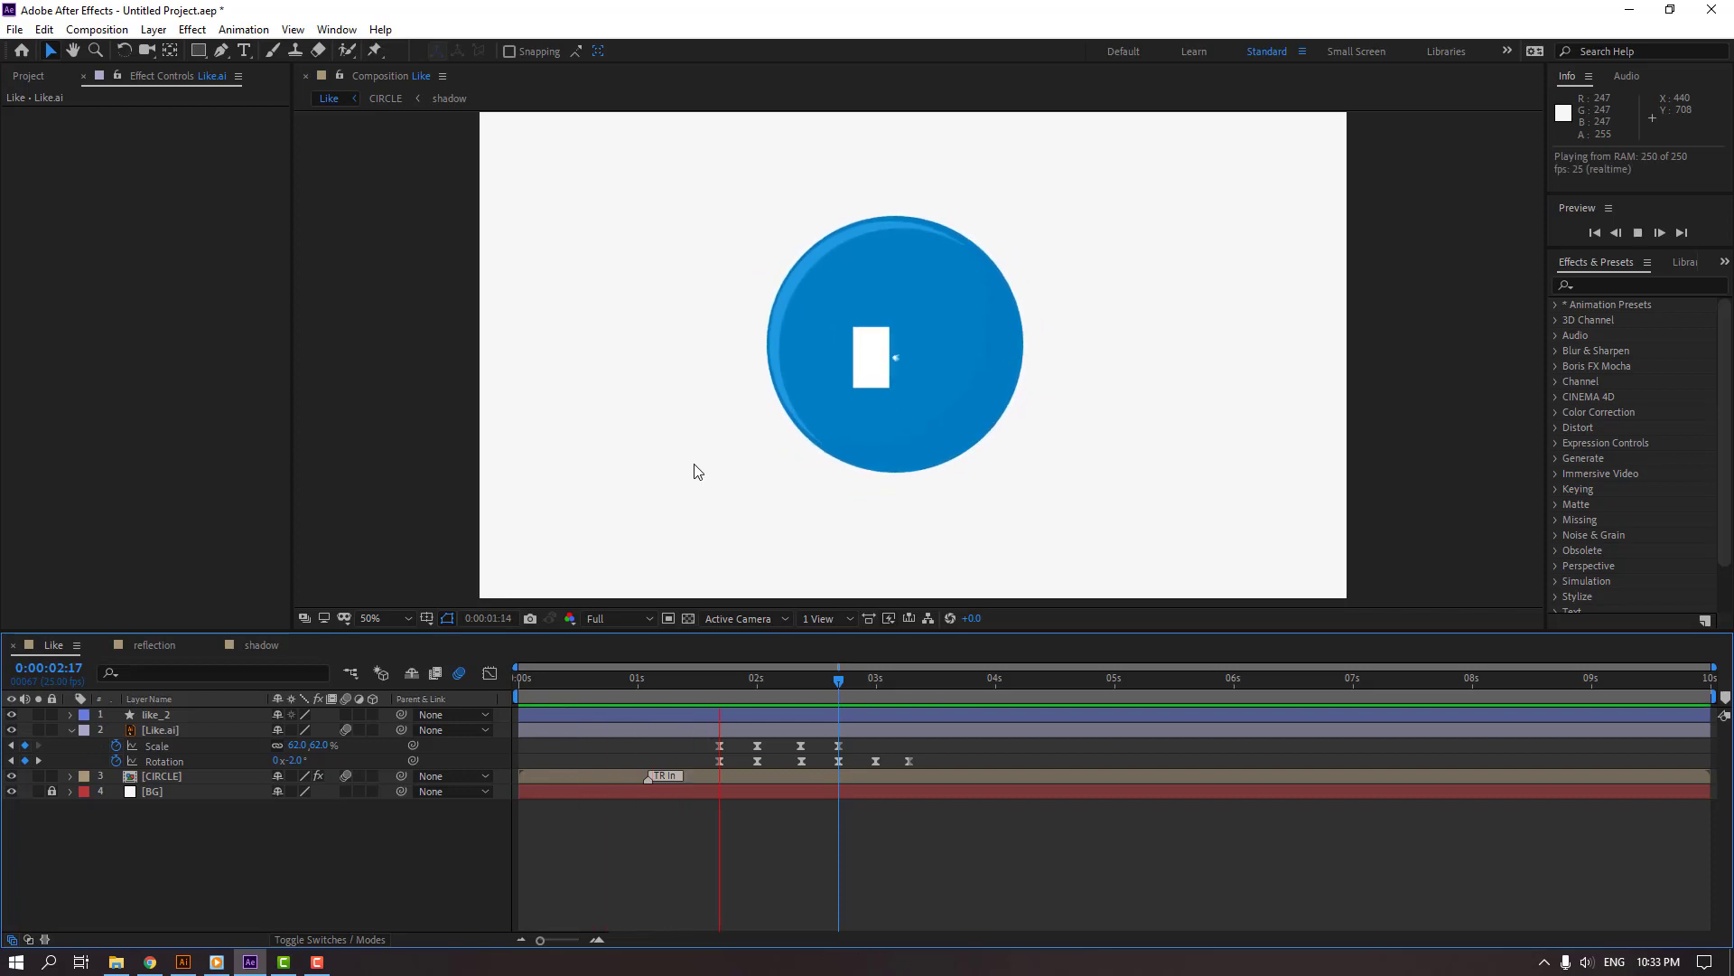
click(907, 684)
drag(512, 673, 587, 680)
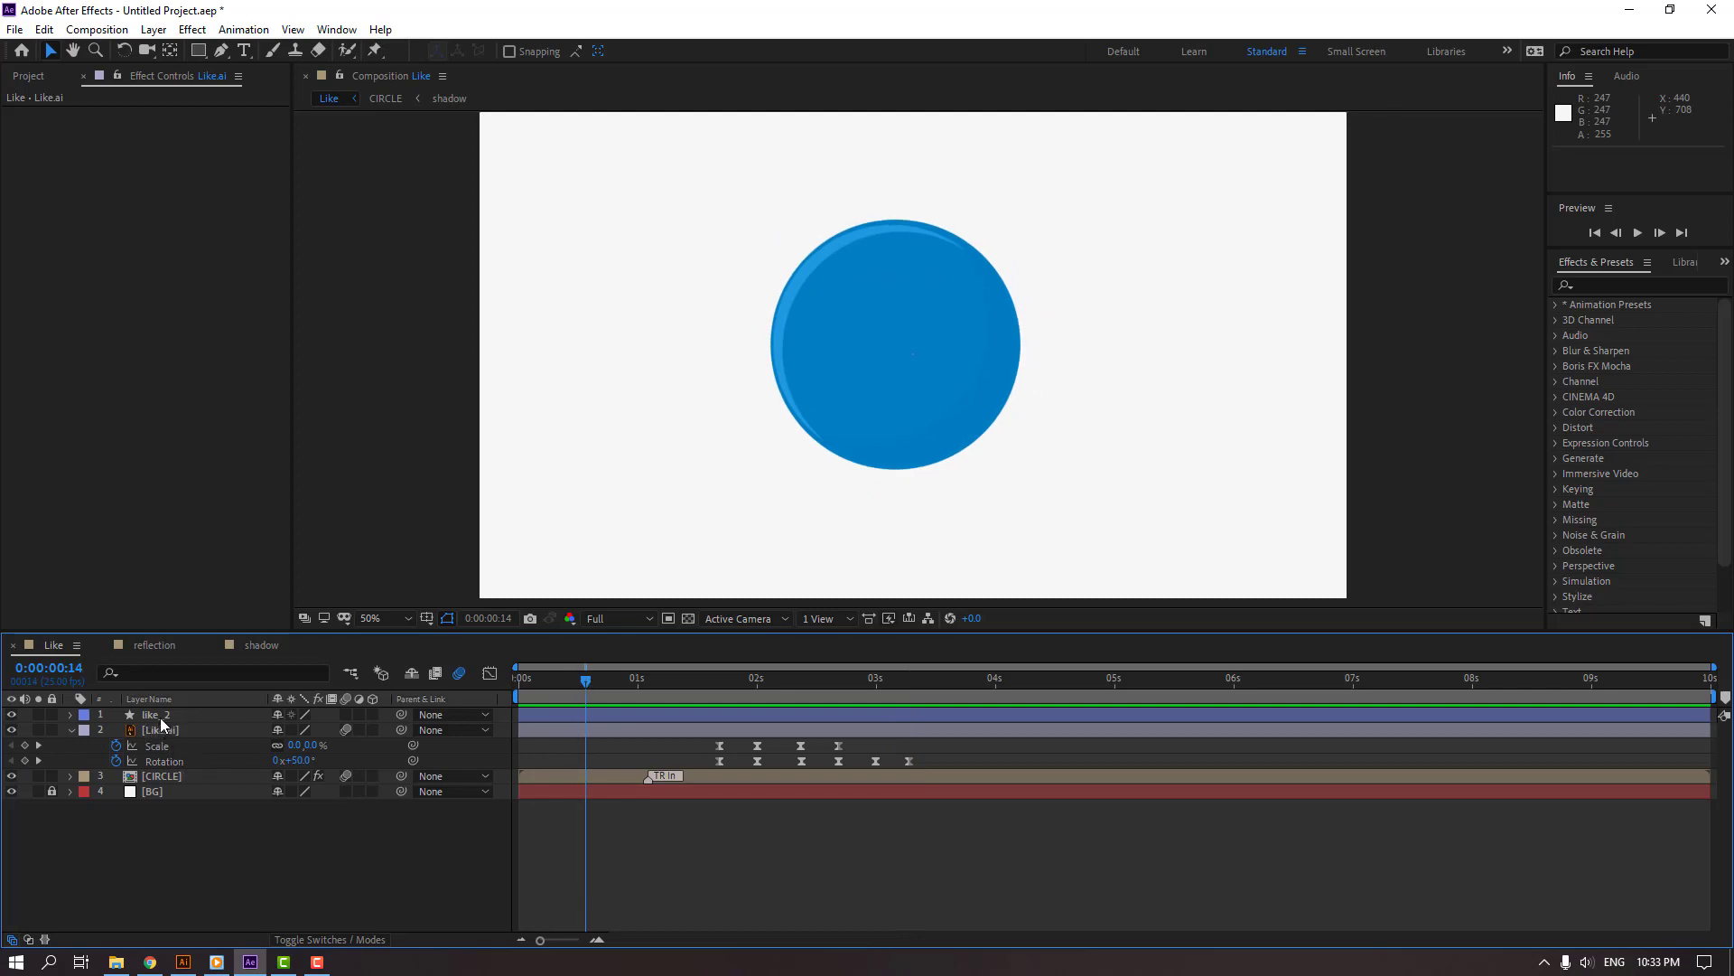
click(562, 721)
drag(632, 717, 598, 718)
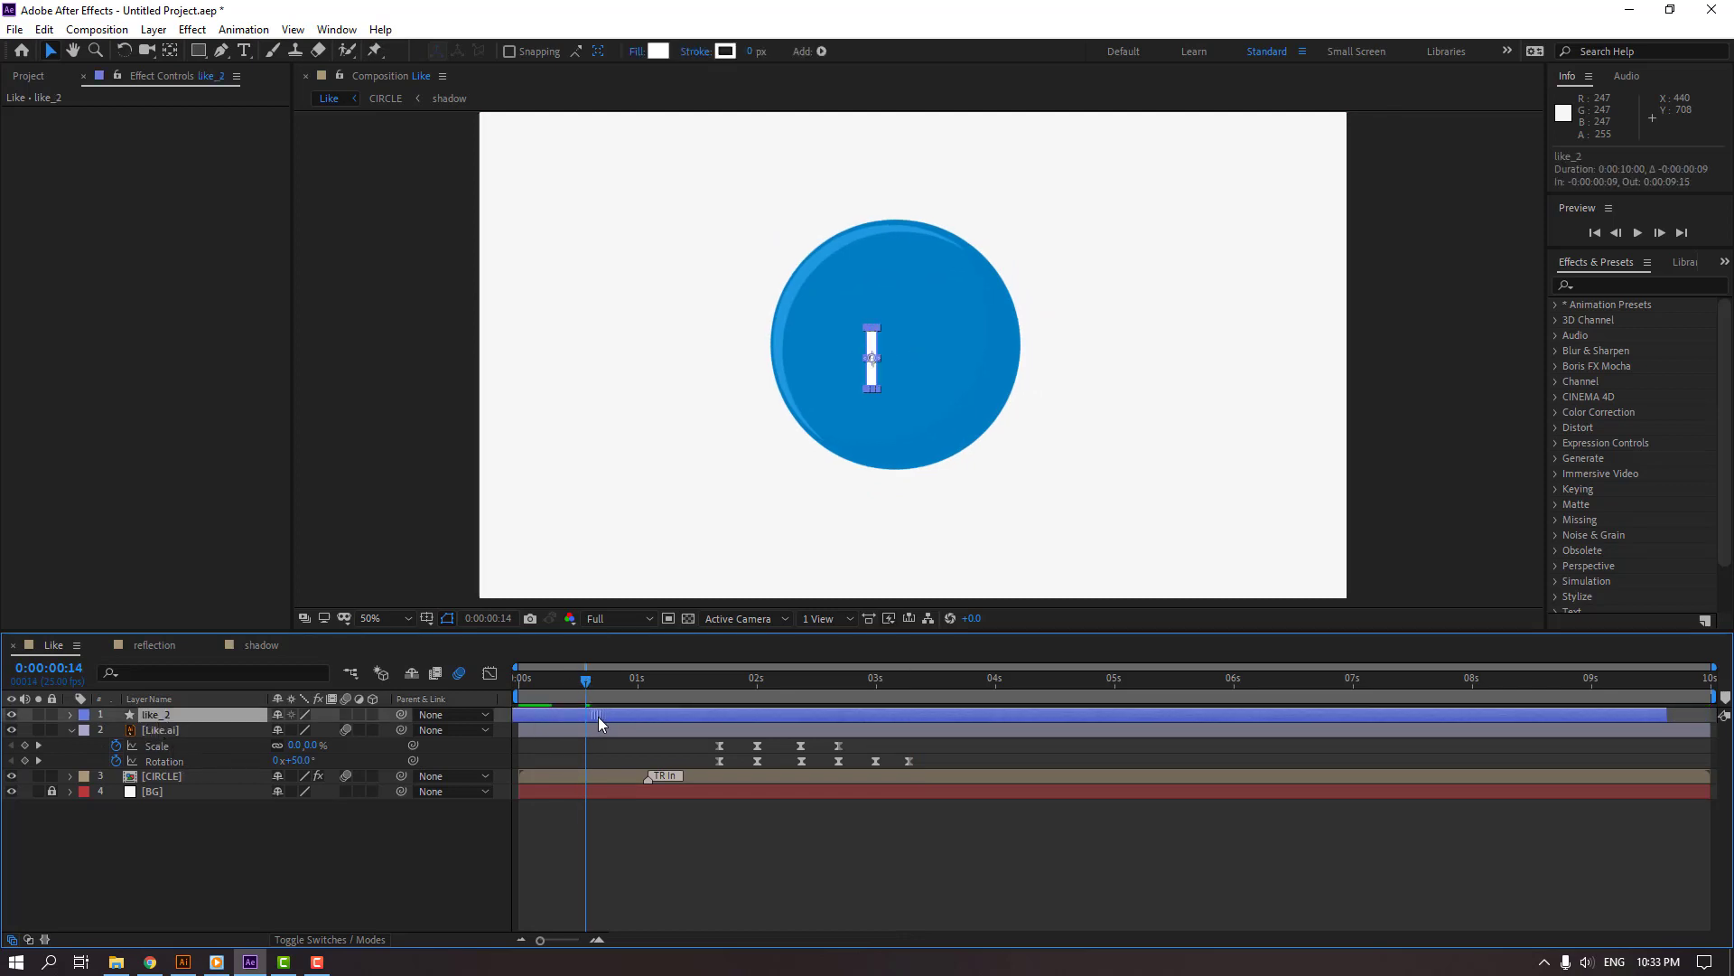
click(199, 734)
drag(721, 728, 559, 733)
key(space)
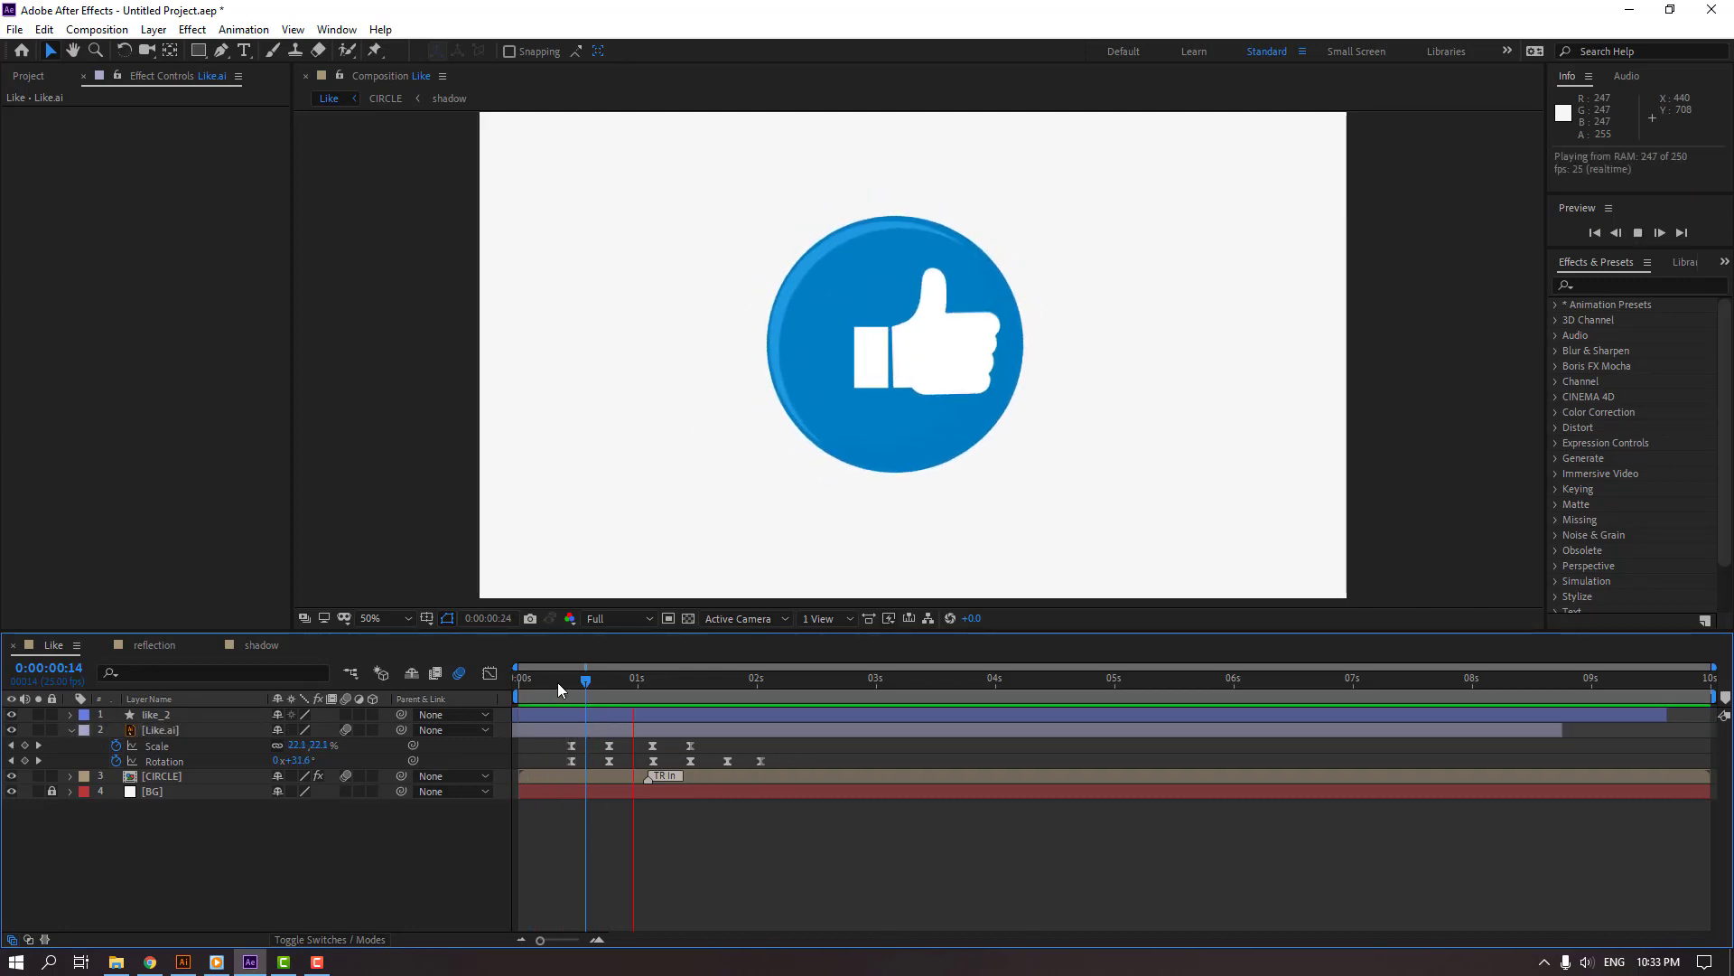
- End the work area at 0:00:02:08 and loop-preview the shortened animation
click(795, 680)
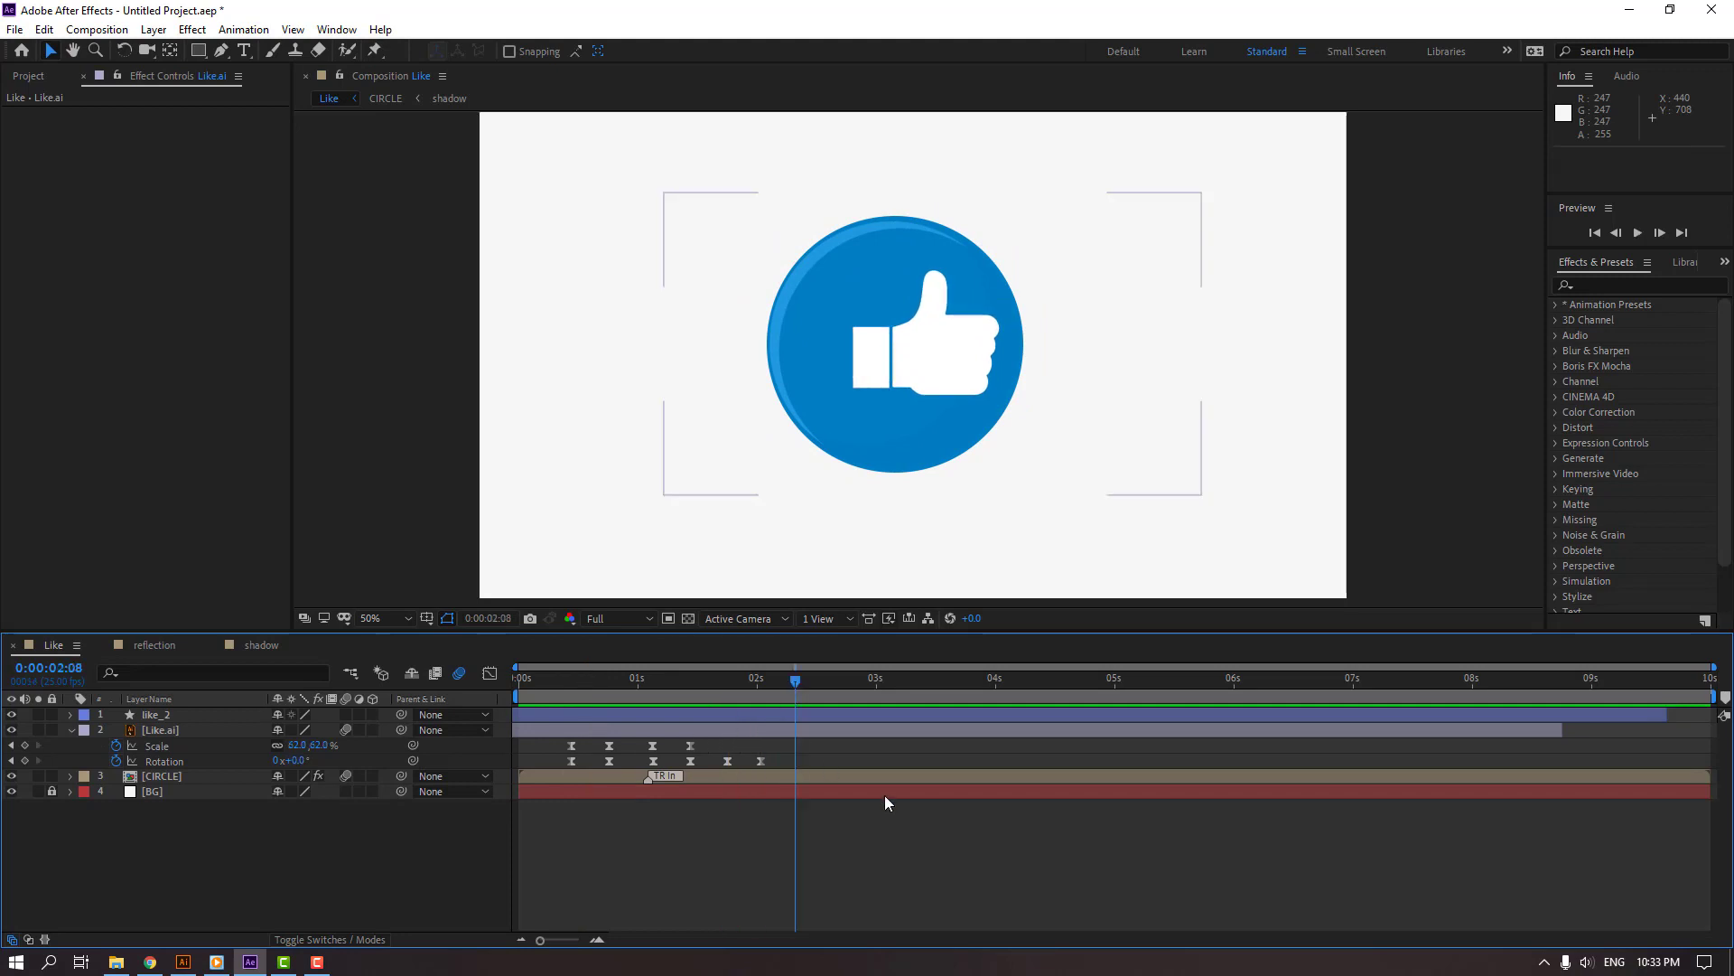
key(n)
key(space)
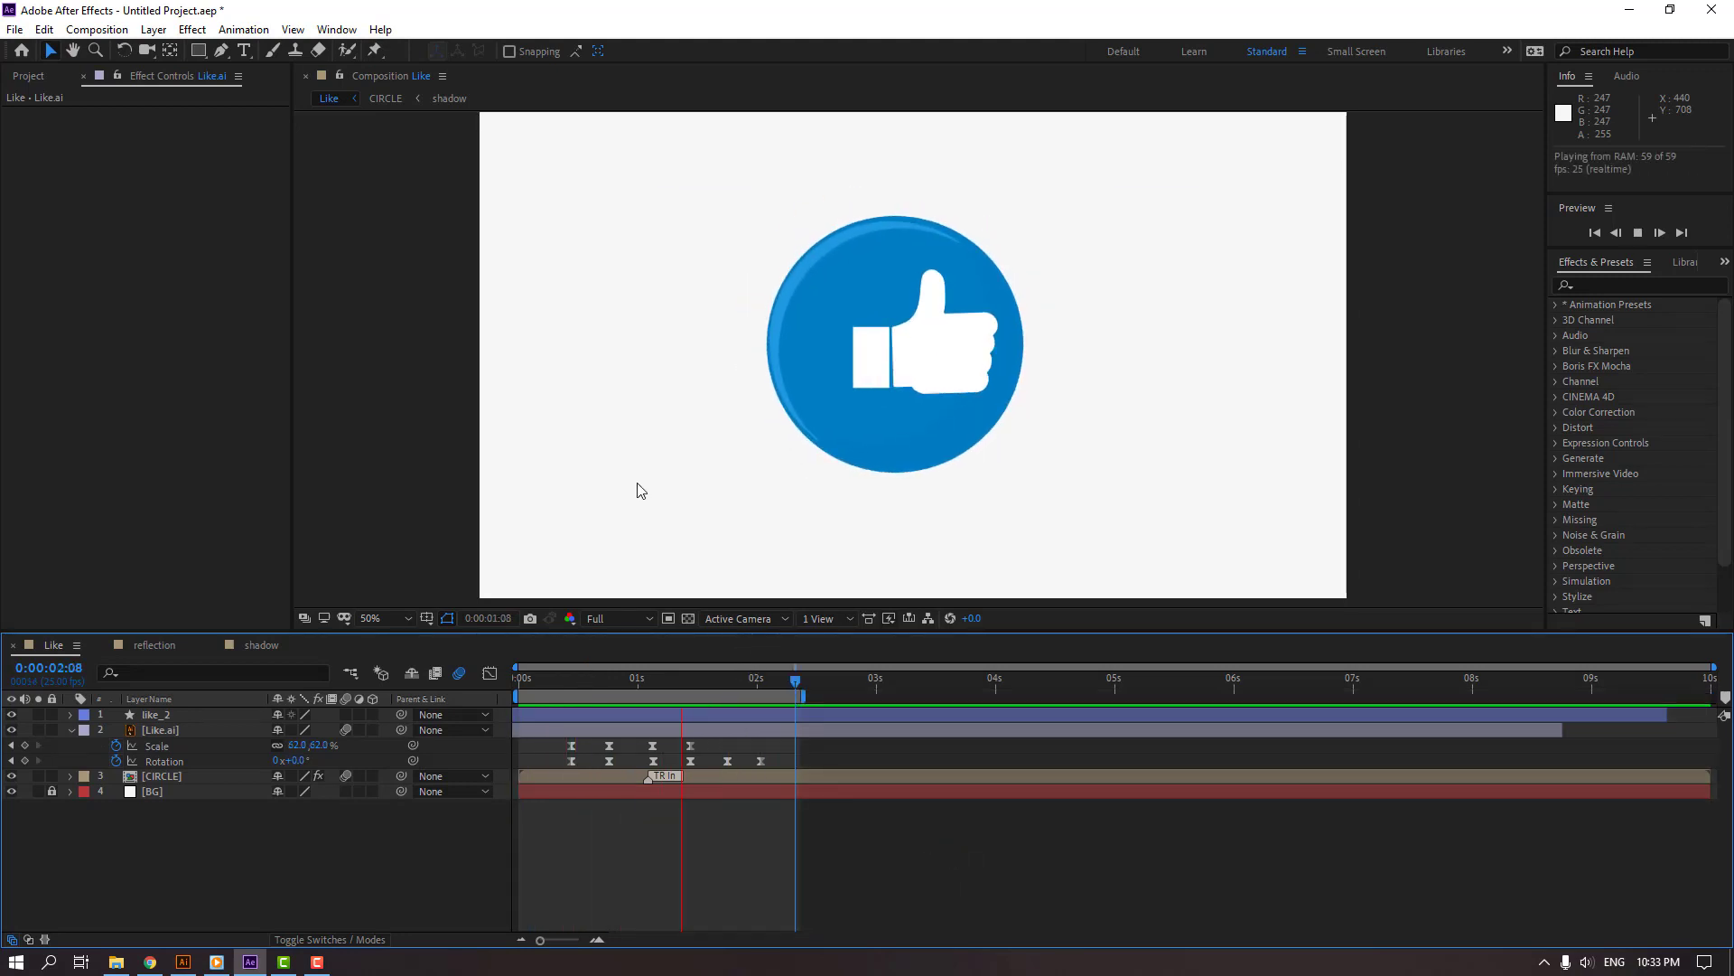
key(comma)
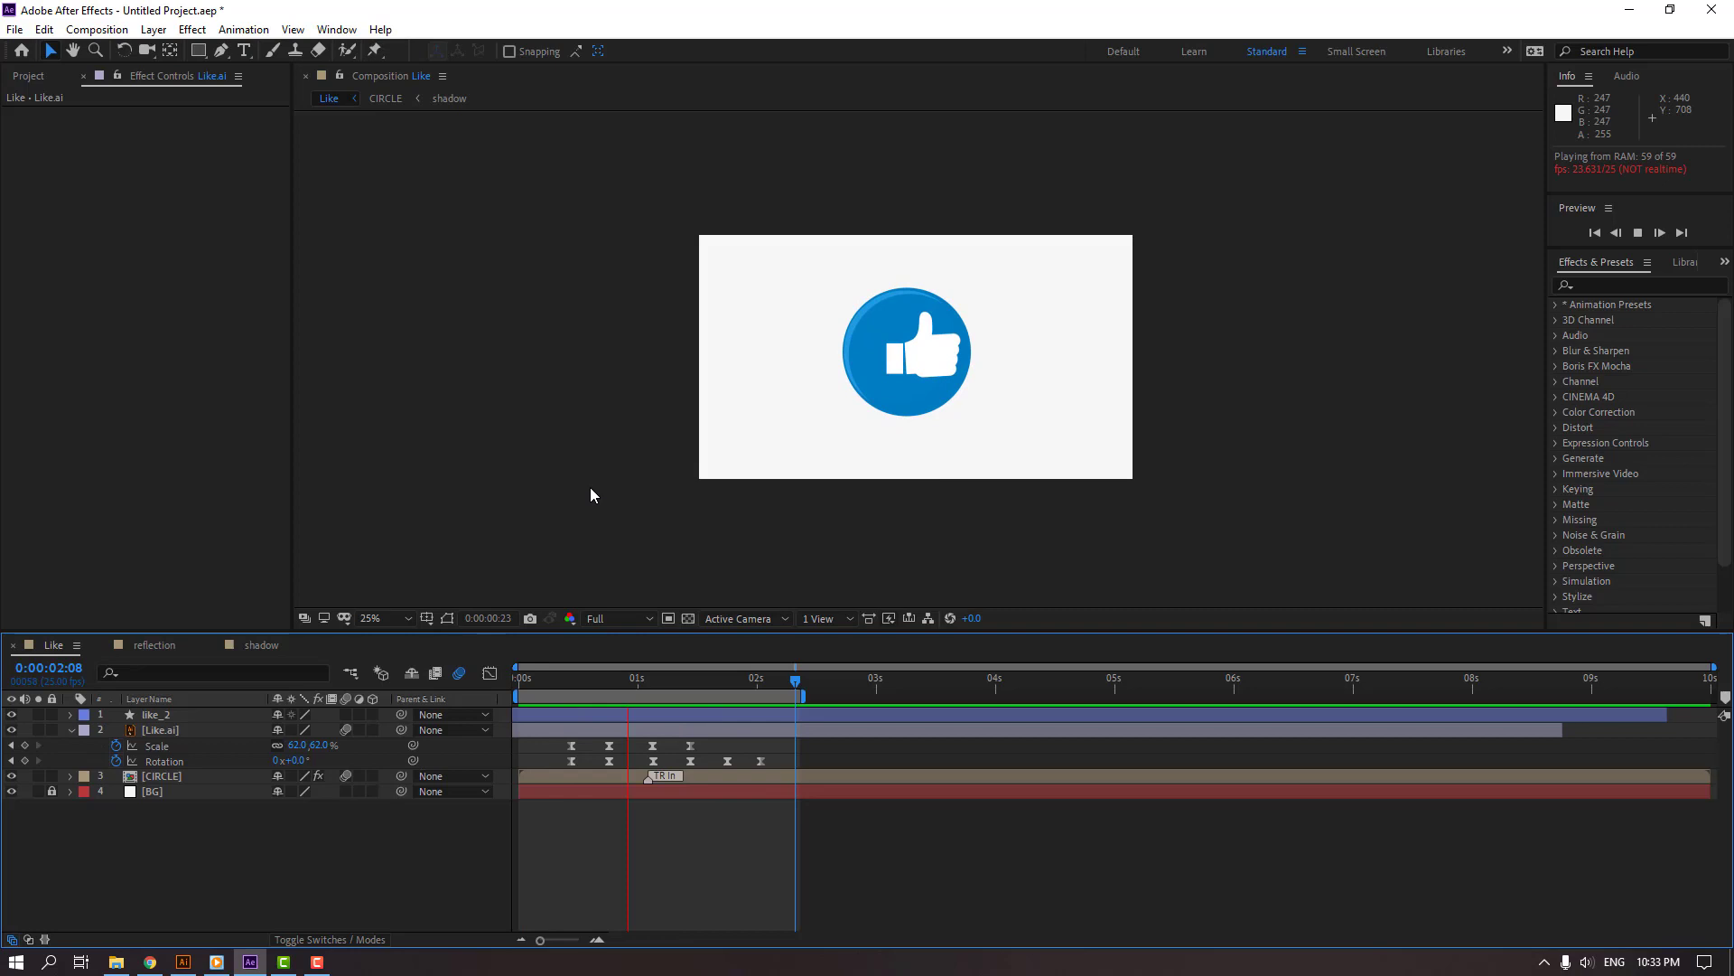
key(period)
key(period)
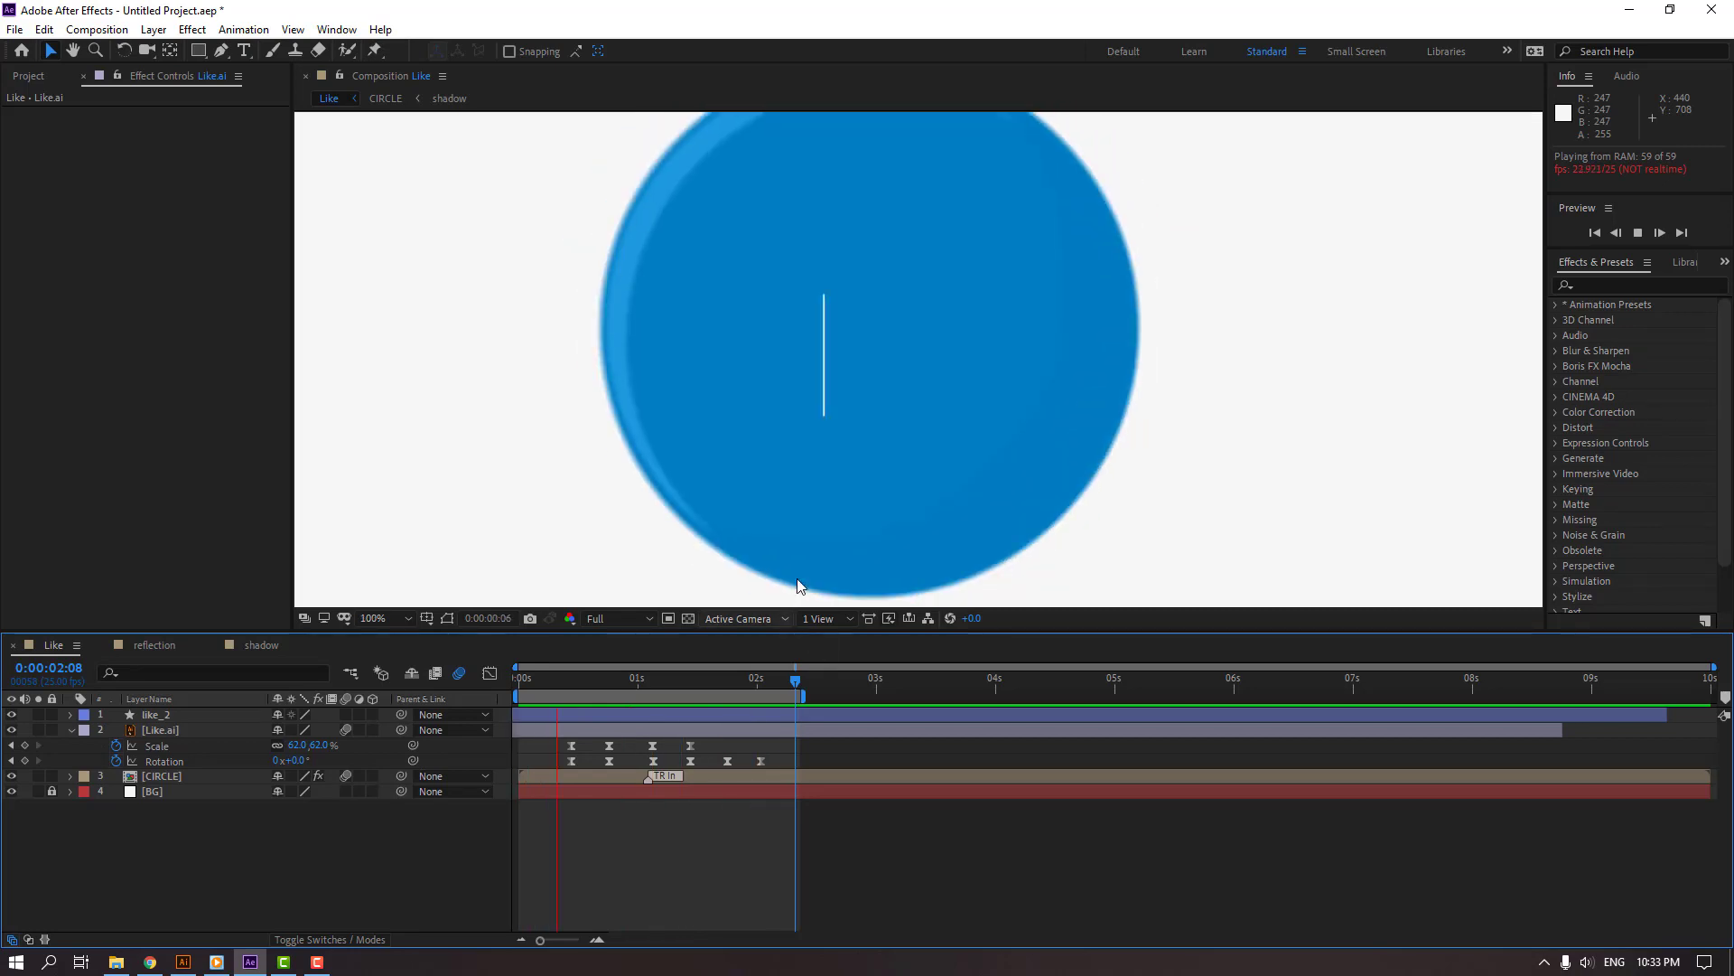
key(comma)
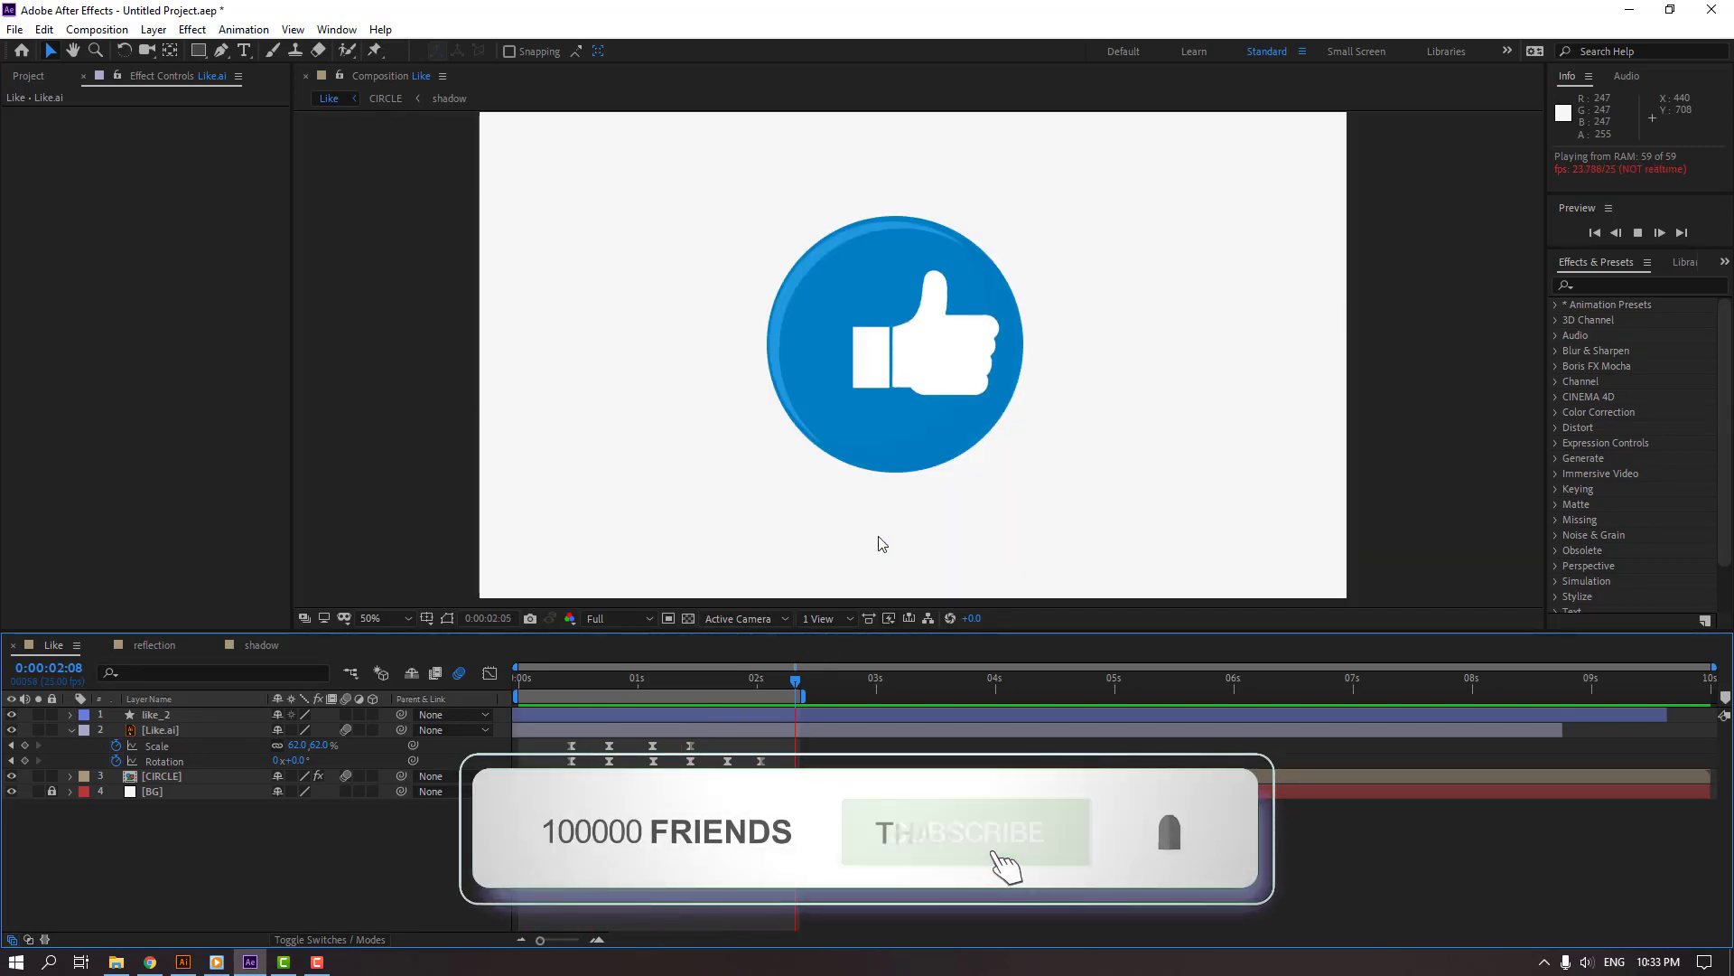